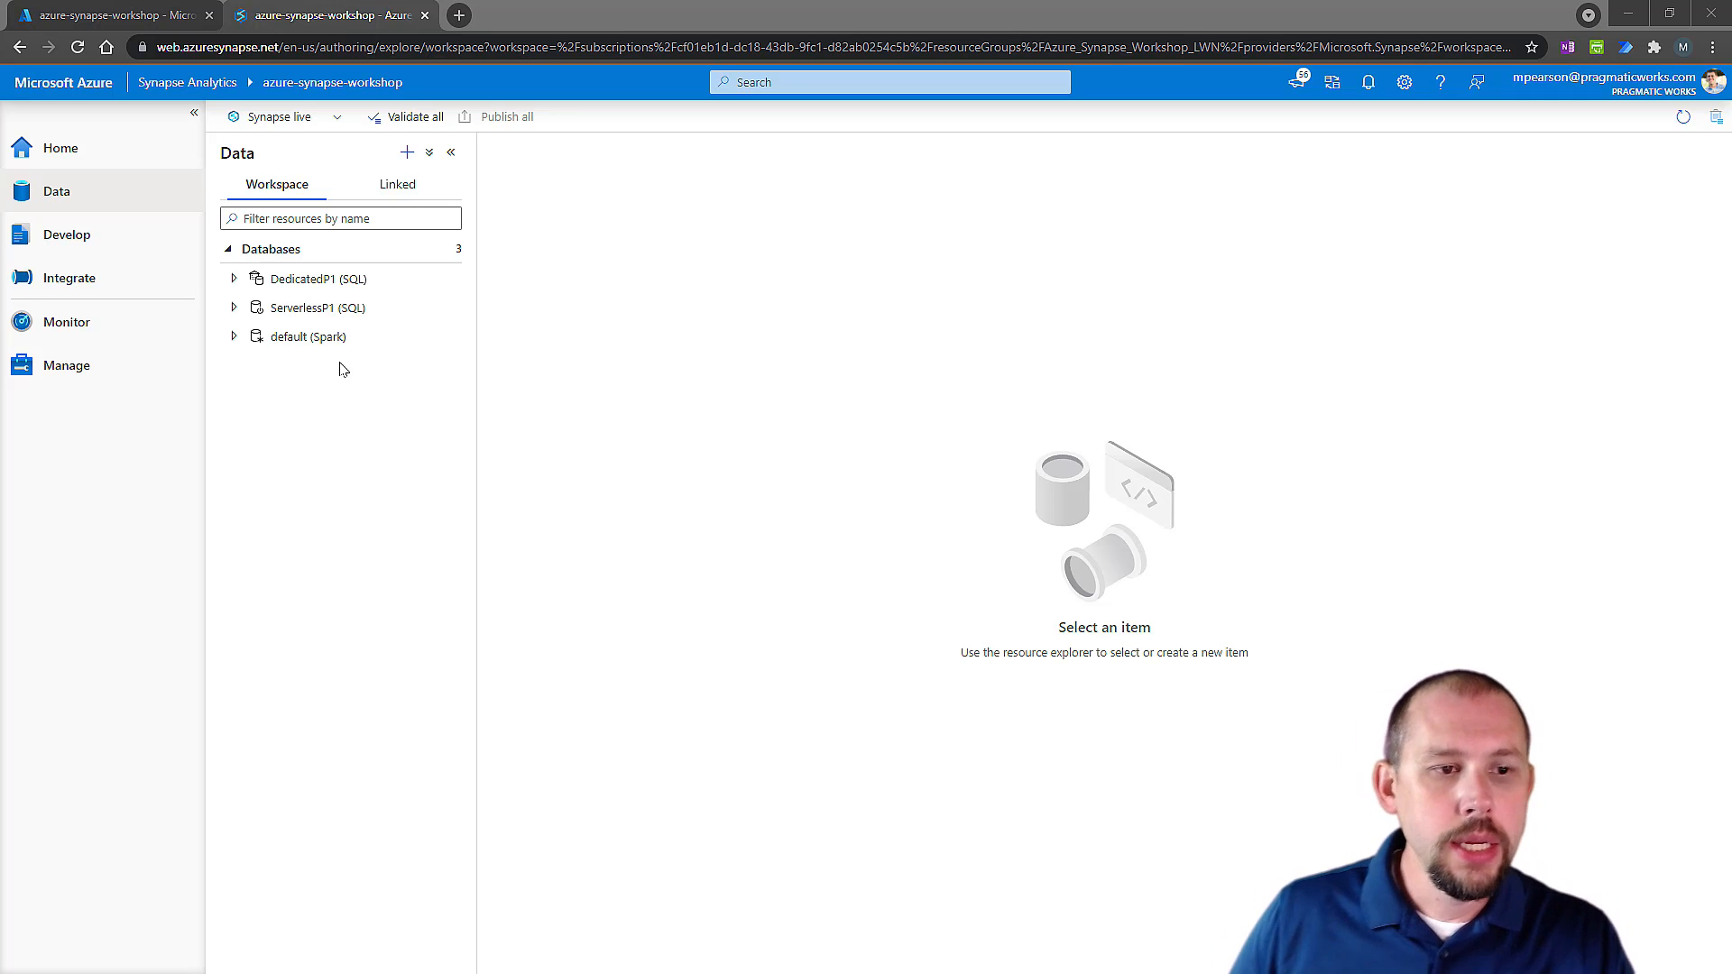
Review the workspace's SQL pools in Synapse Studio and compare them with the workspace overview in the Azure portal.
{"action": "left_click", "coordinate": [63, 370]}
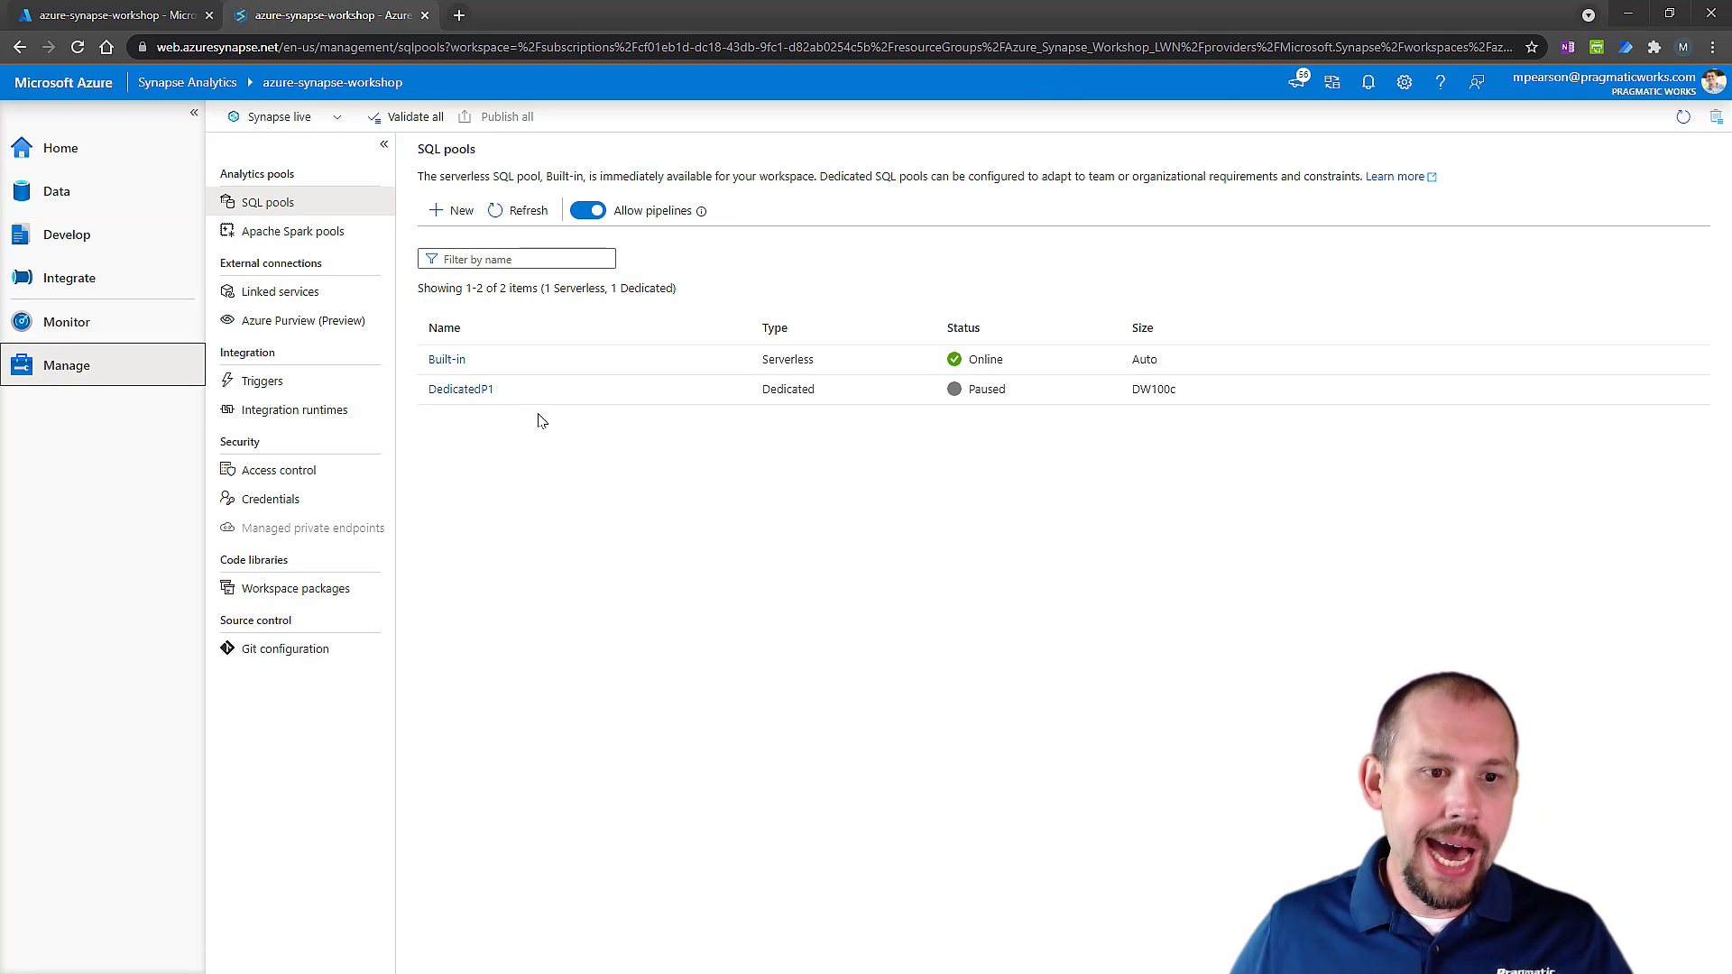
{"action": "key", "text": "ctrl+Tab"}
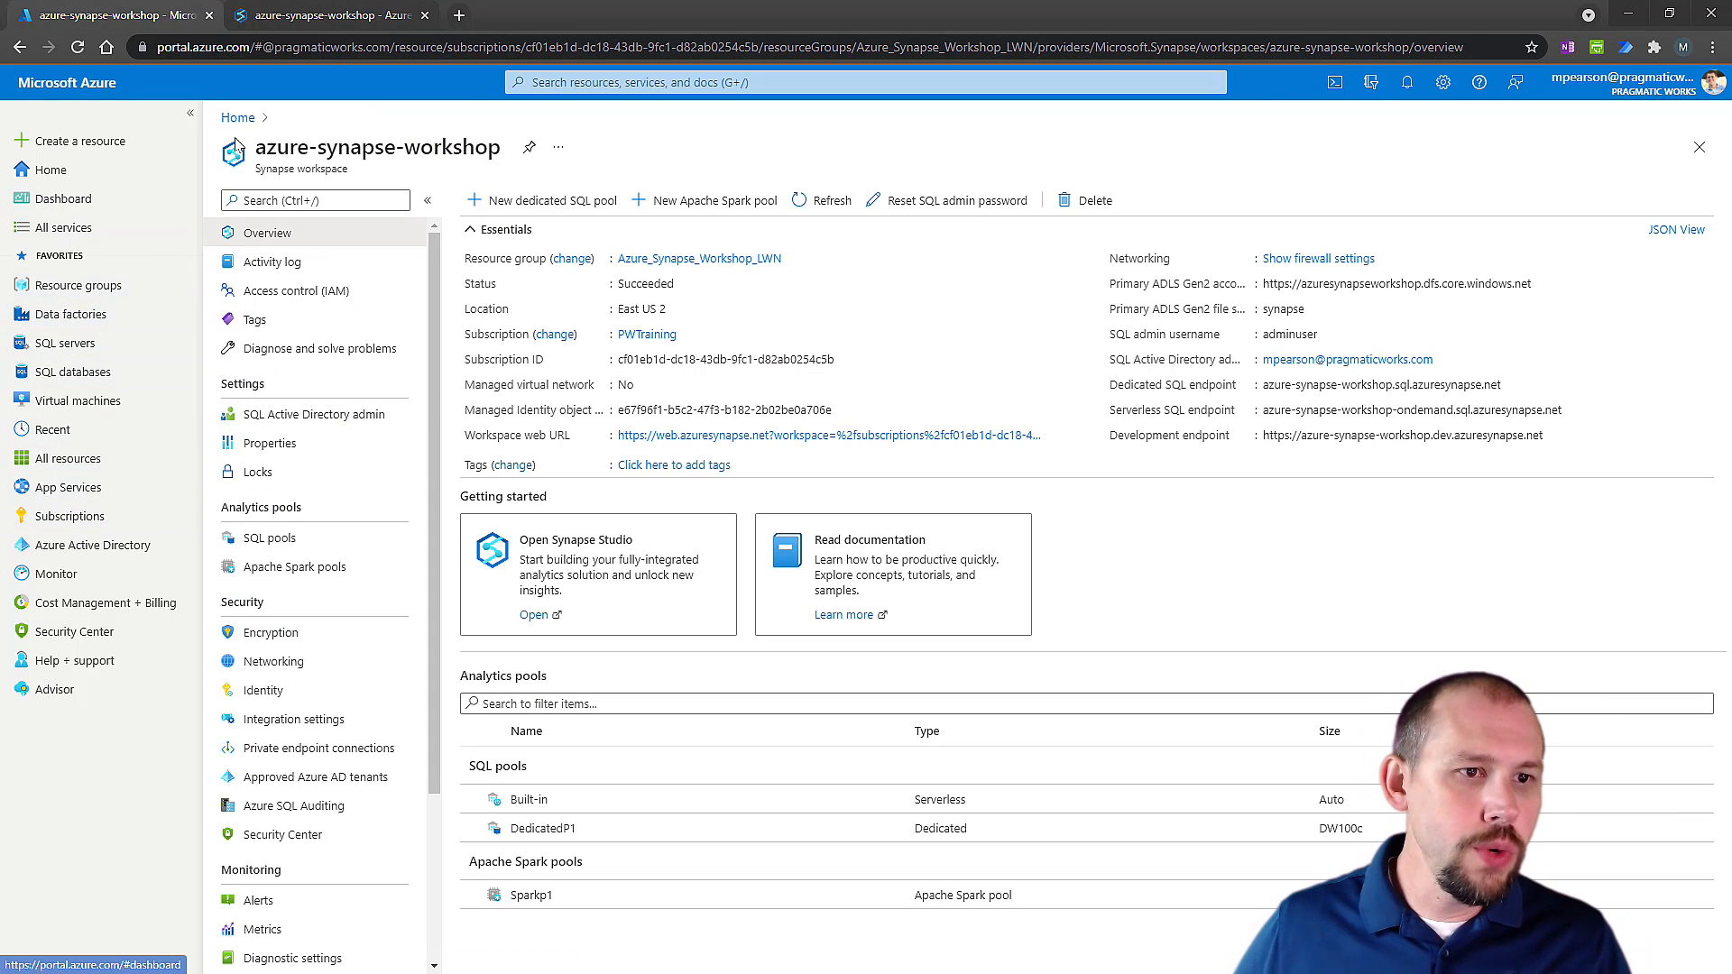
{"action": "left_click", "coordinate": [329, 15]}
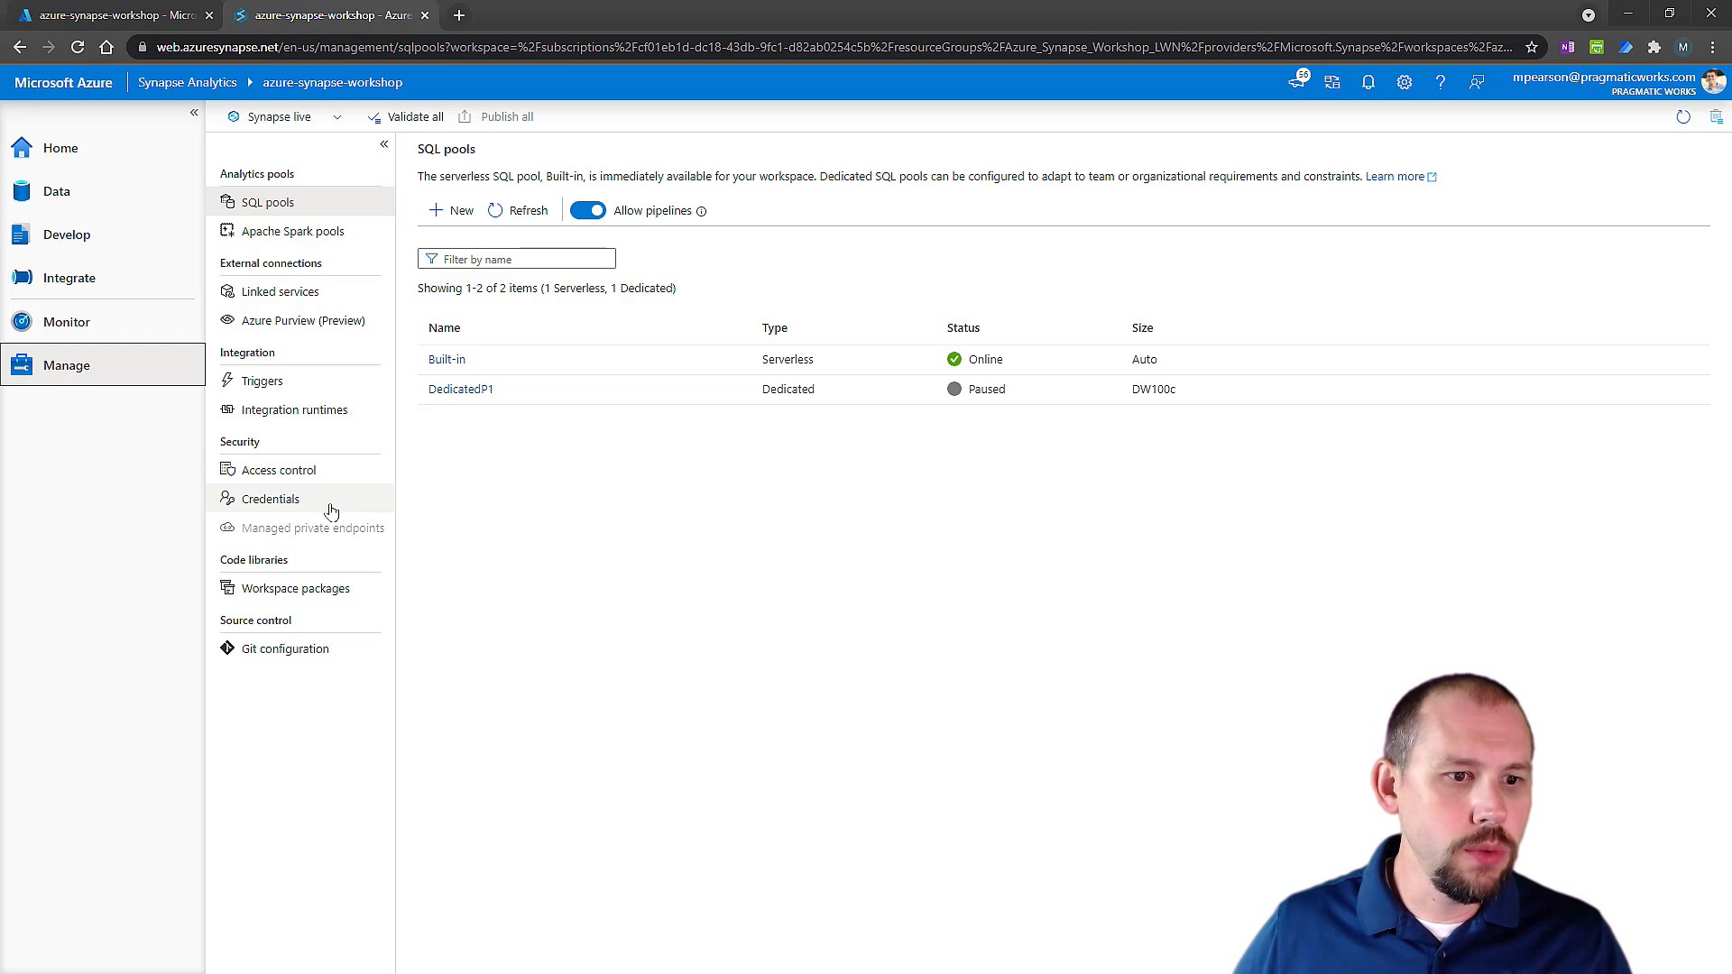
{"action": "left_click", "coordinate": [301, 213]}
{"action": "mouse_move", "coordinate": [690, 395]}
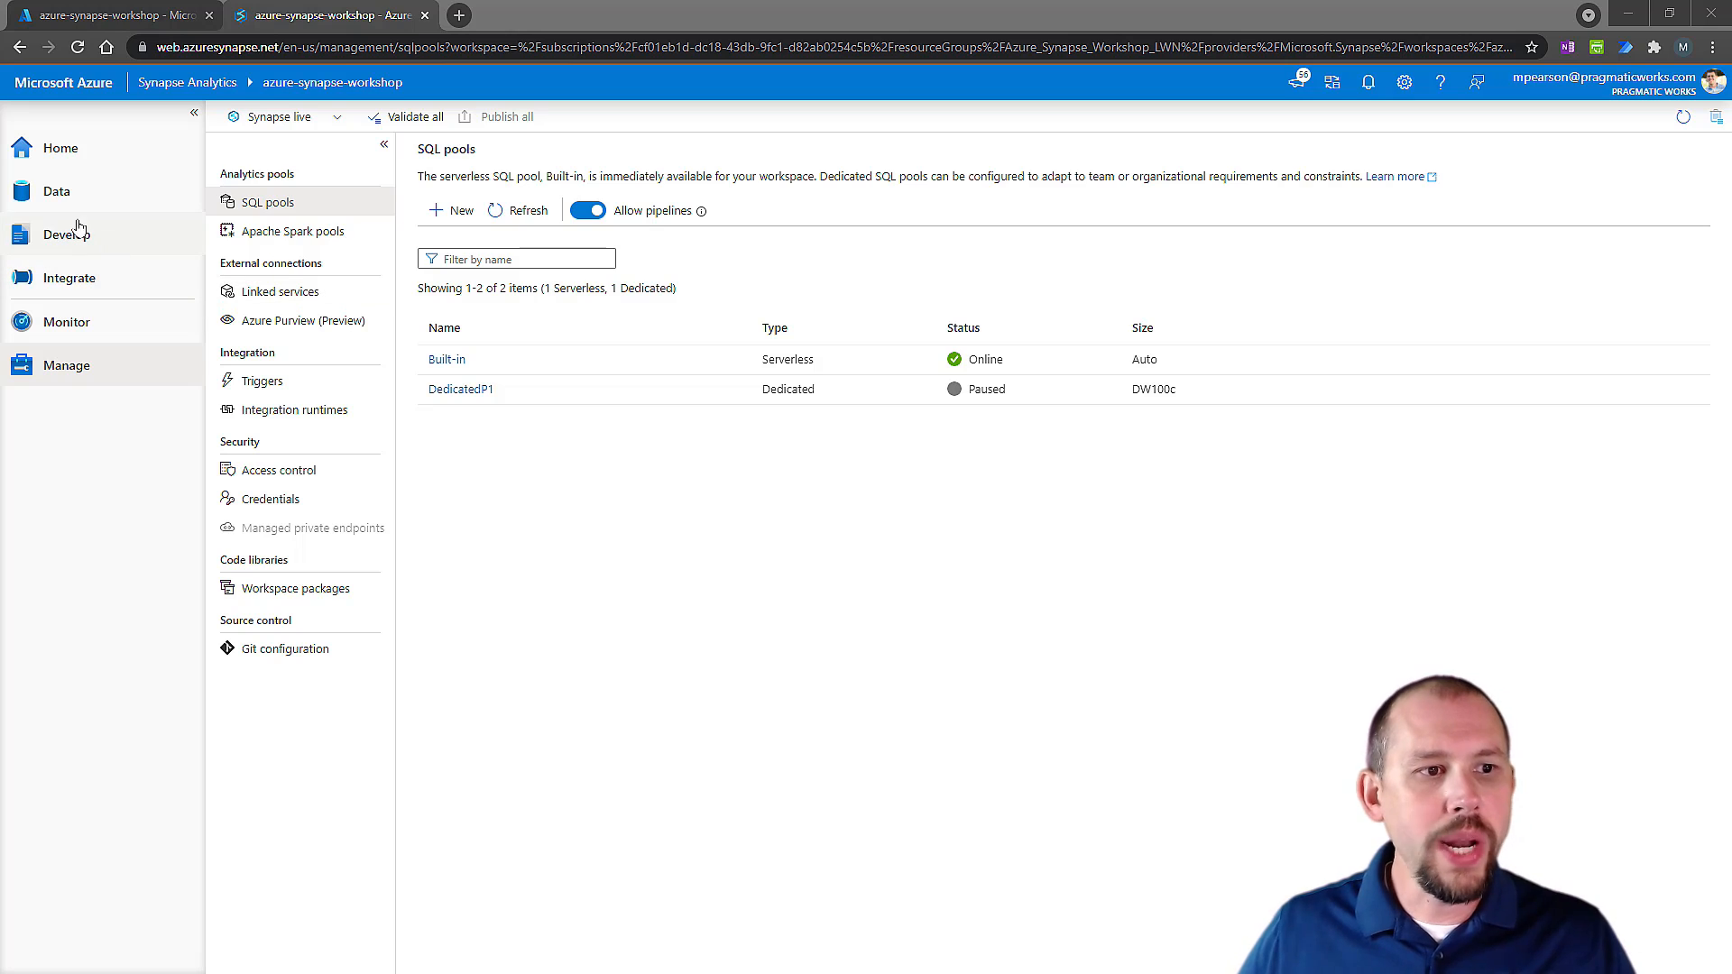
Open the training container of the azure-synapse-workshop Data Lake Storage Gen2 account among the linked data.
{"action": "left_click", "coordinate": [61, 192]}
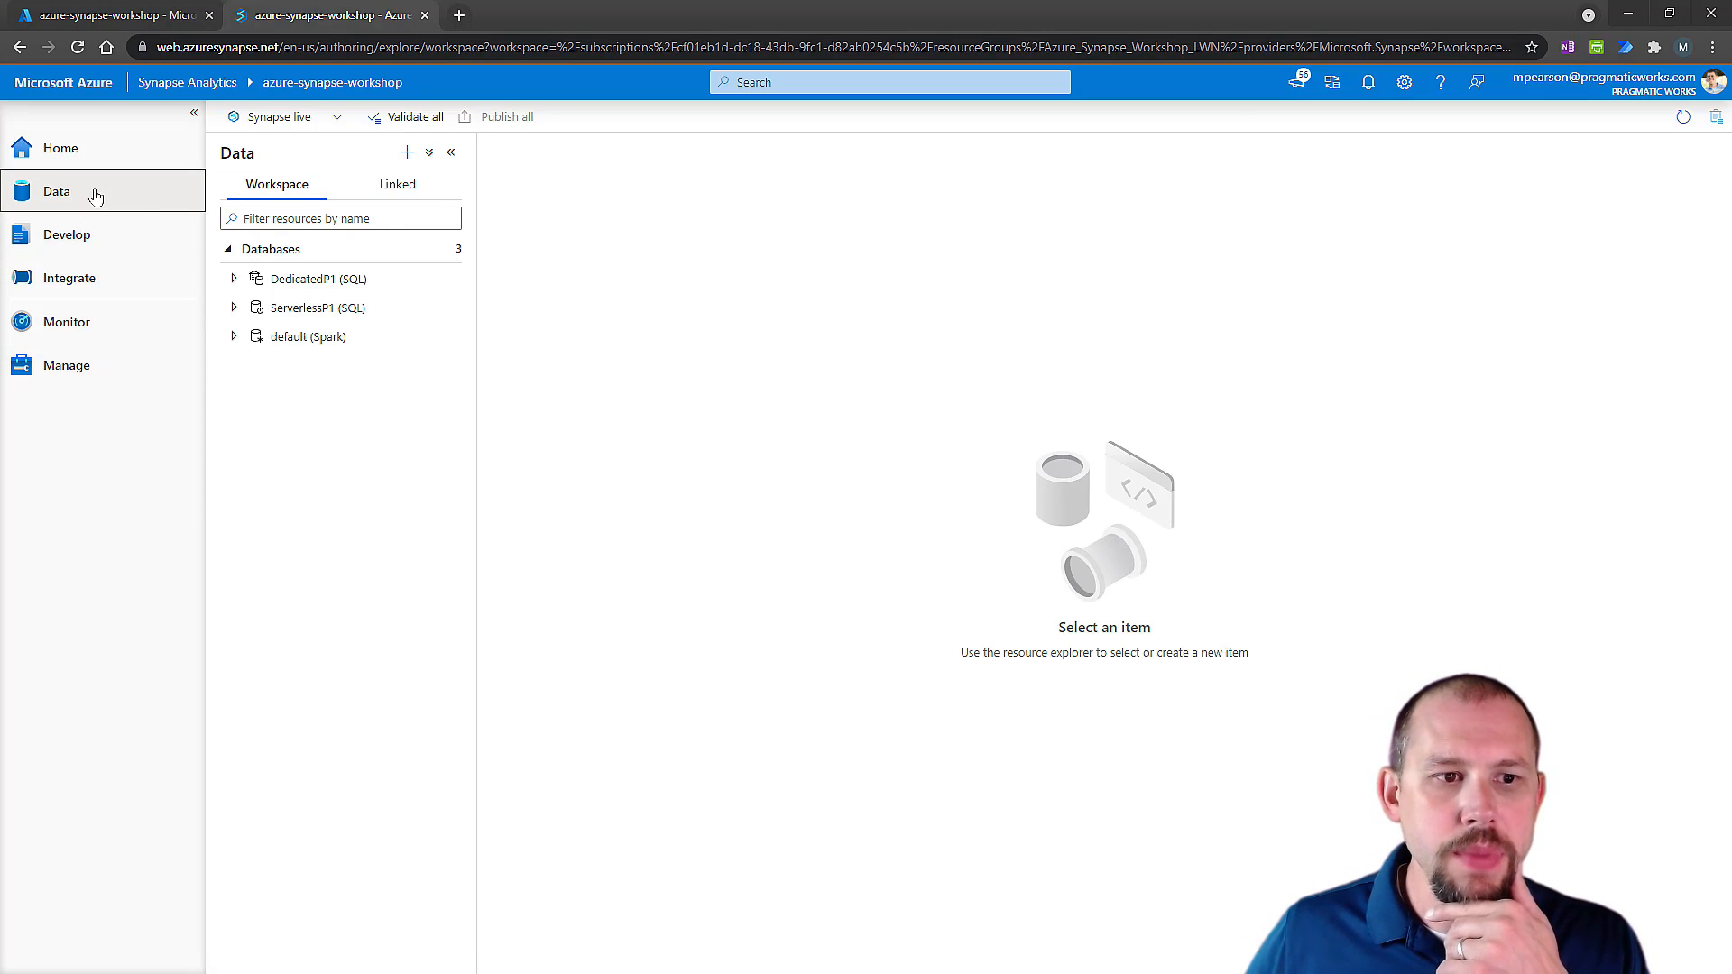
{"action": "left_click", "coordinate": [388, 191]}
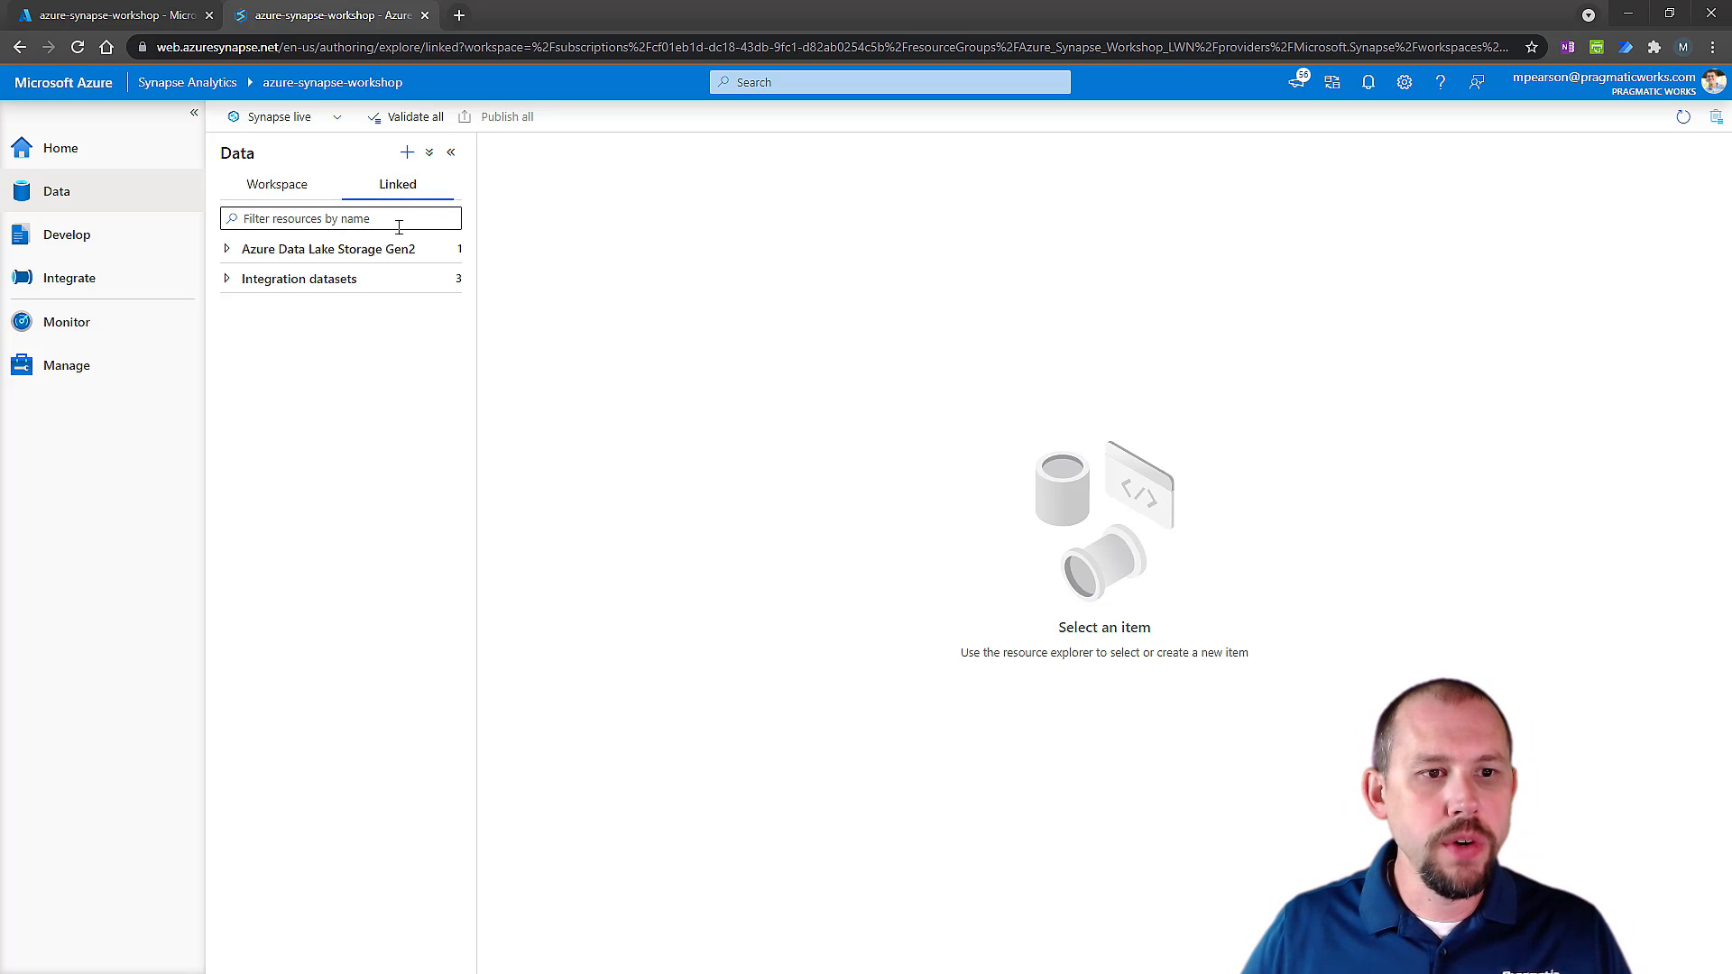
{"action": "left_click", "coordinate": [227, 249]}
{"action": "left_click", "coordinate": [231, 278]}
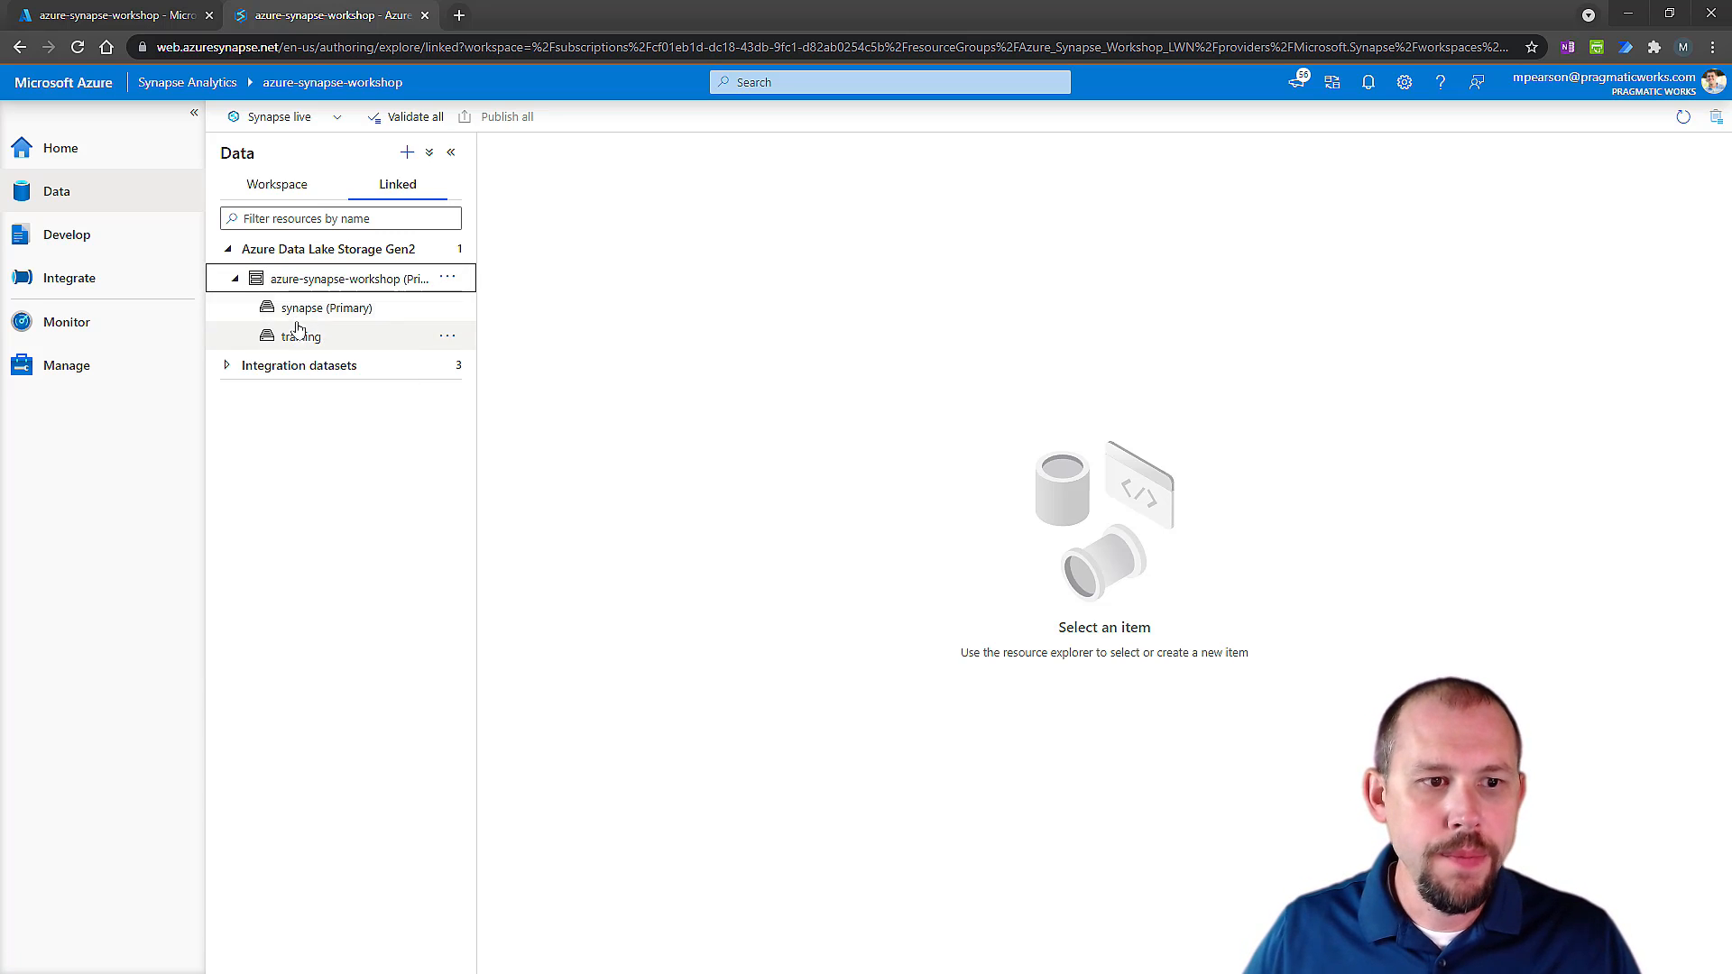
{"action": "left_click", "coordinate": [305, 336]}
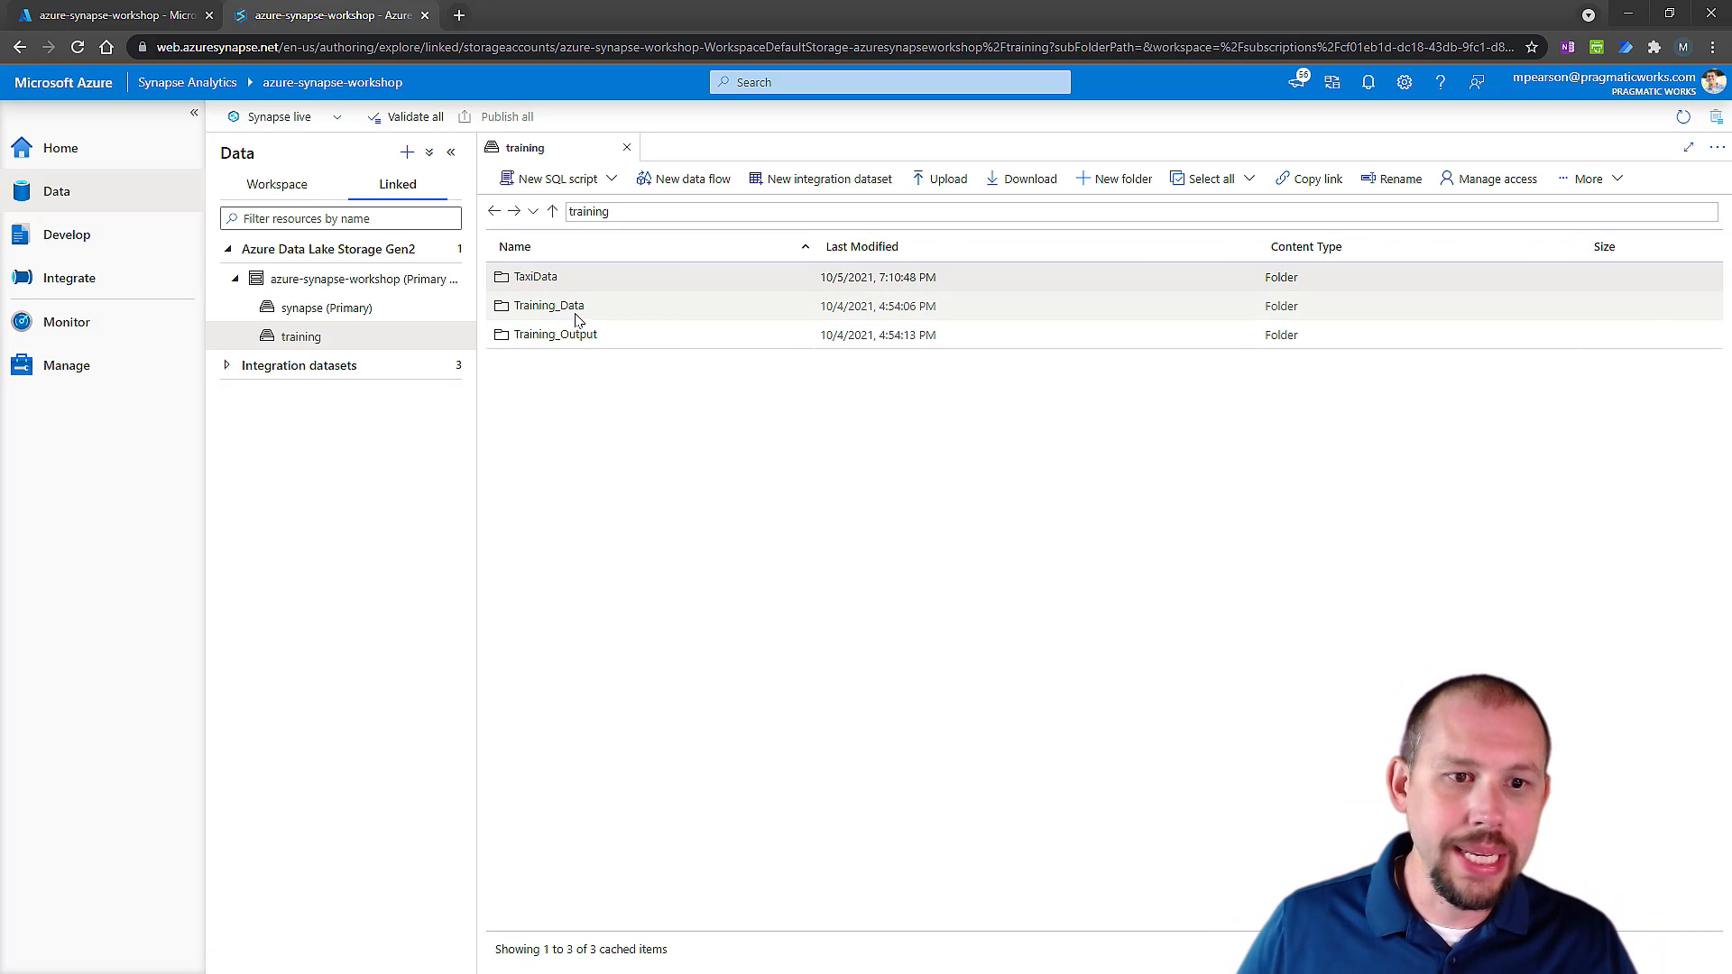
Look into the Training_Data folder, return to the training container and open the TaxiData folder.
{"action": "double_click", "coordinate": [548, 307]}
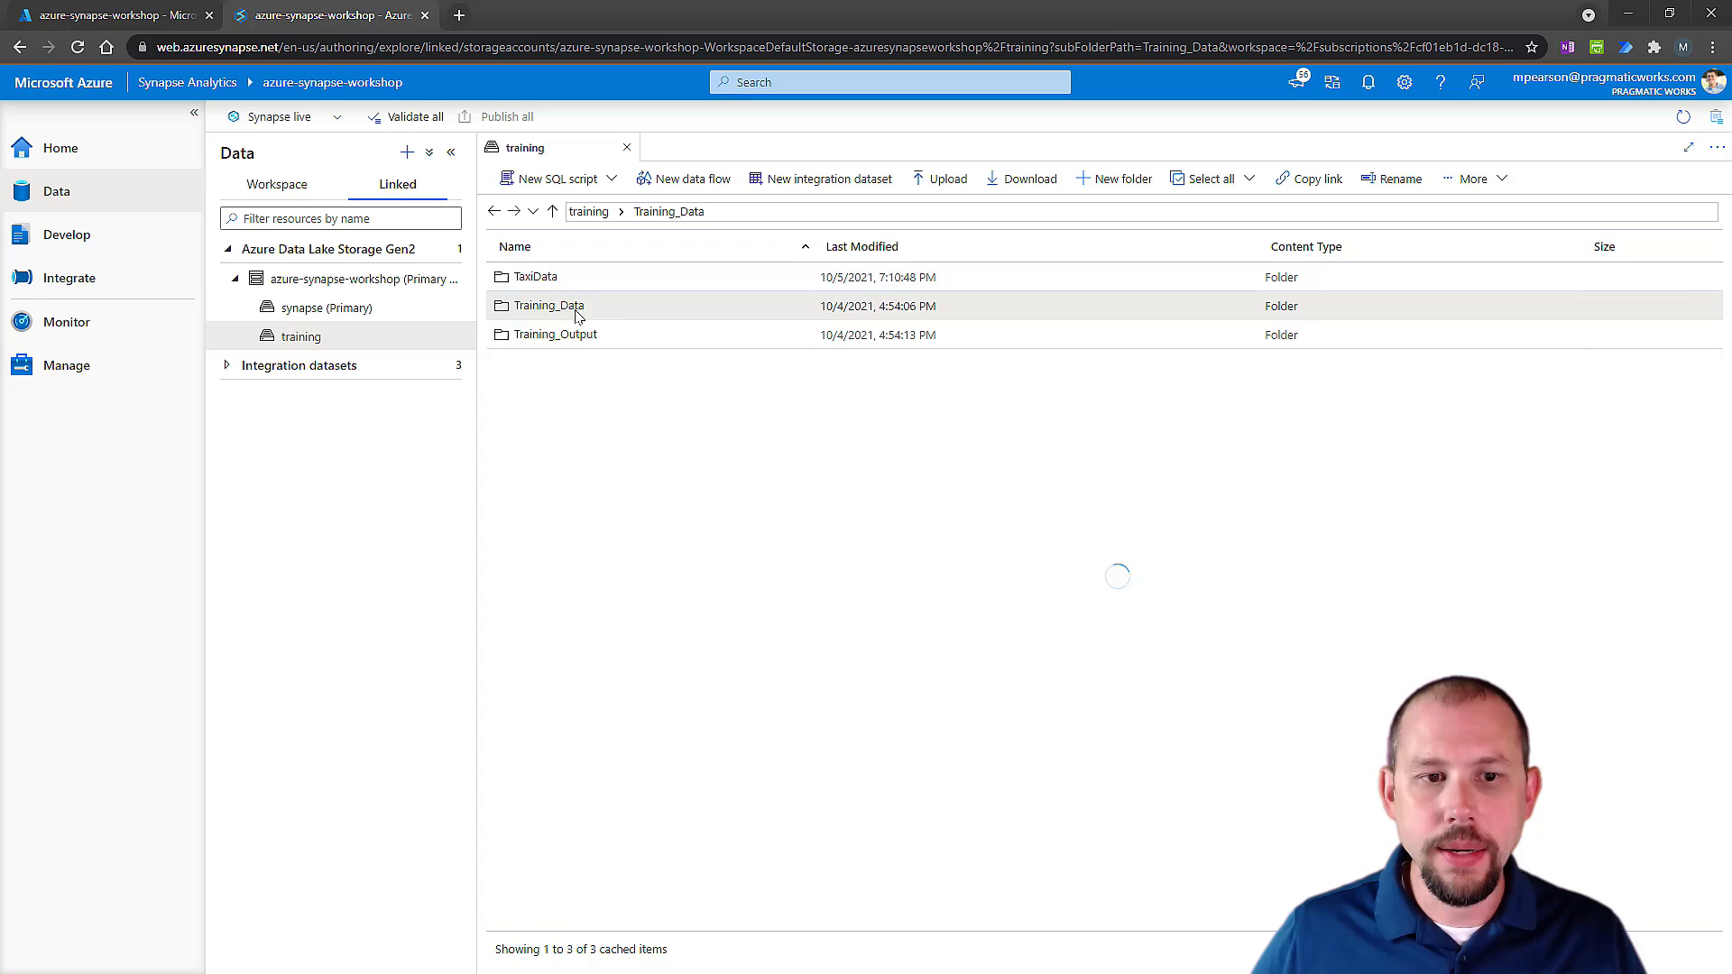
{"action": "left_click", "coordinate": [599, 213]}
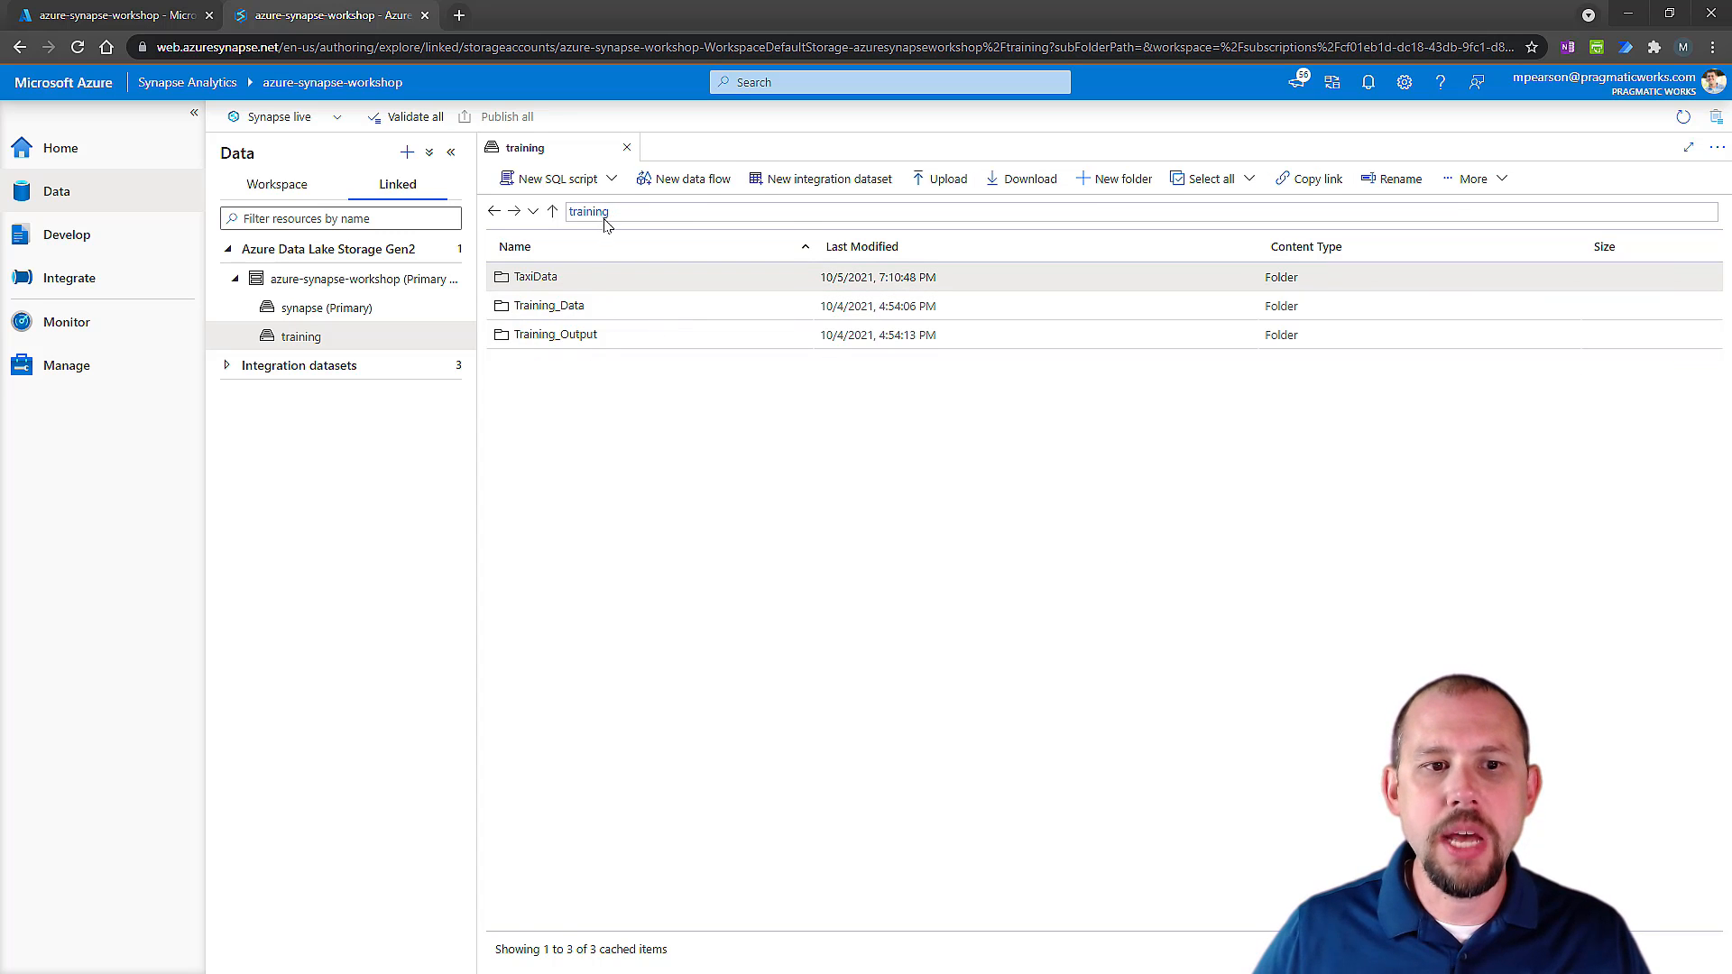
{"action": "double_click", "coordinate": [526, 280]}
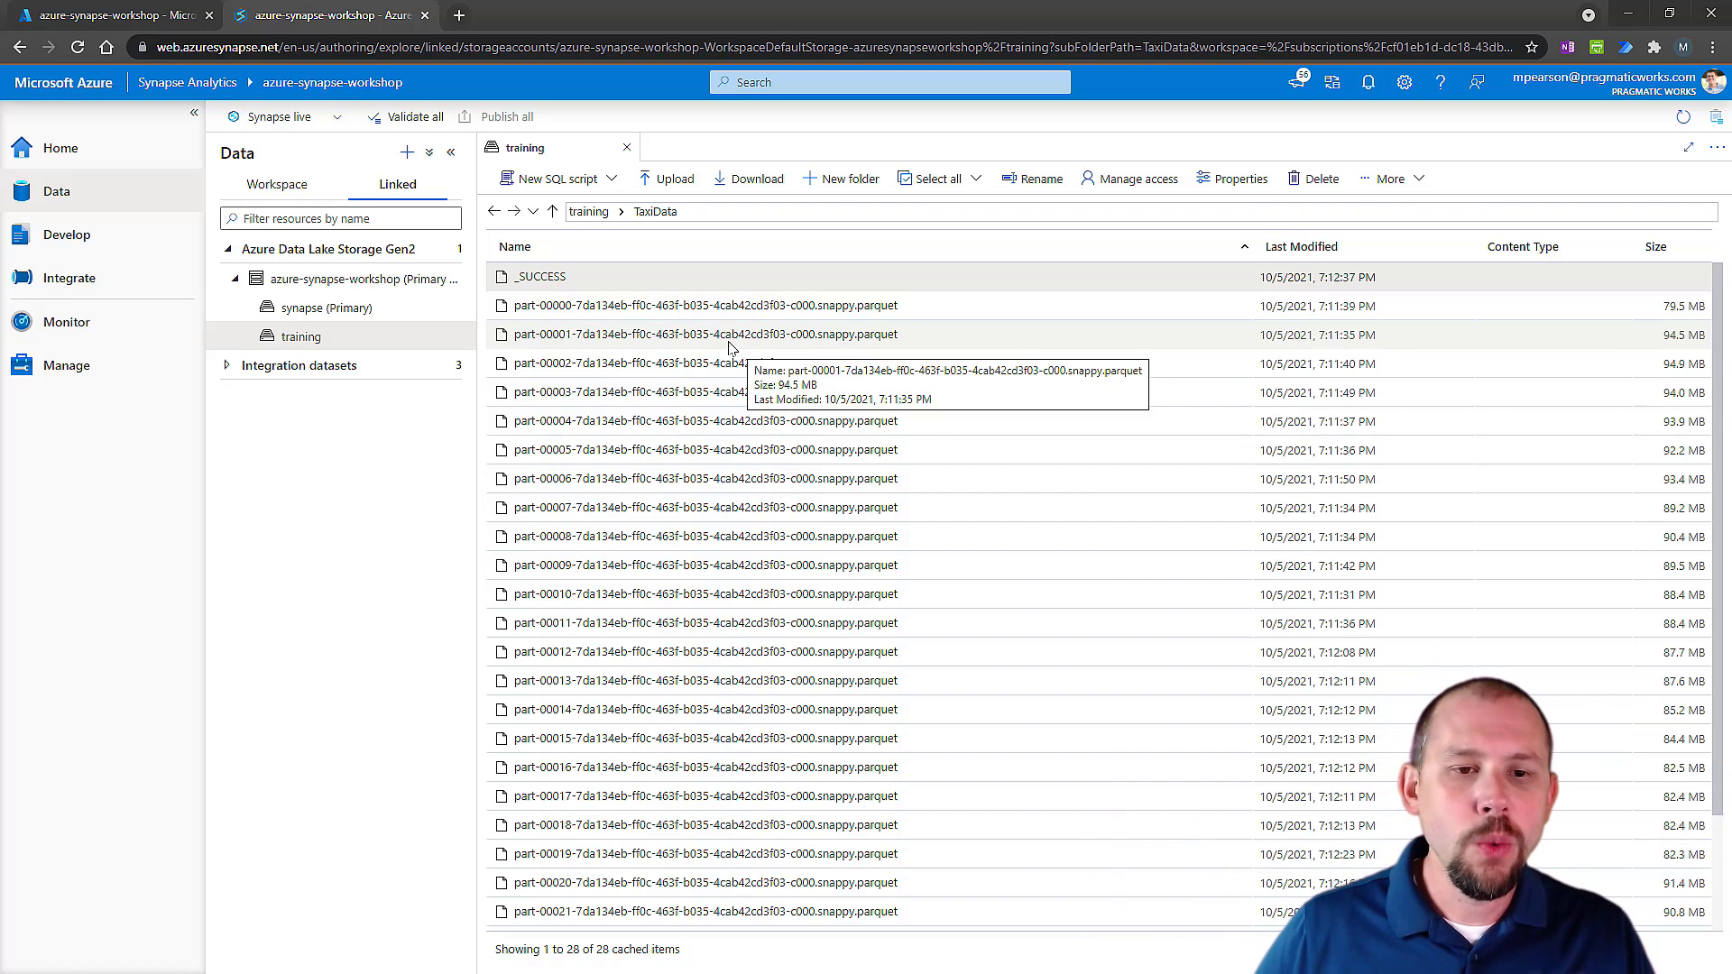
Create a SQL script that selects the top 100 rows from the part-00000 parquet file in TaxiData.
{"action": "left_click", "coordinate": [778, 341]}
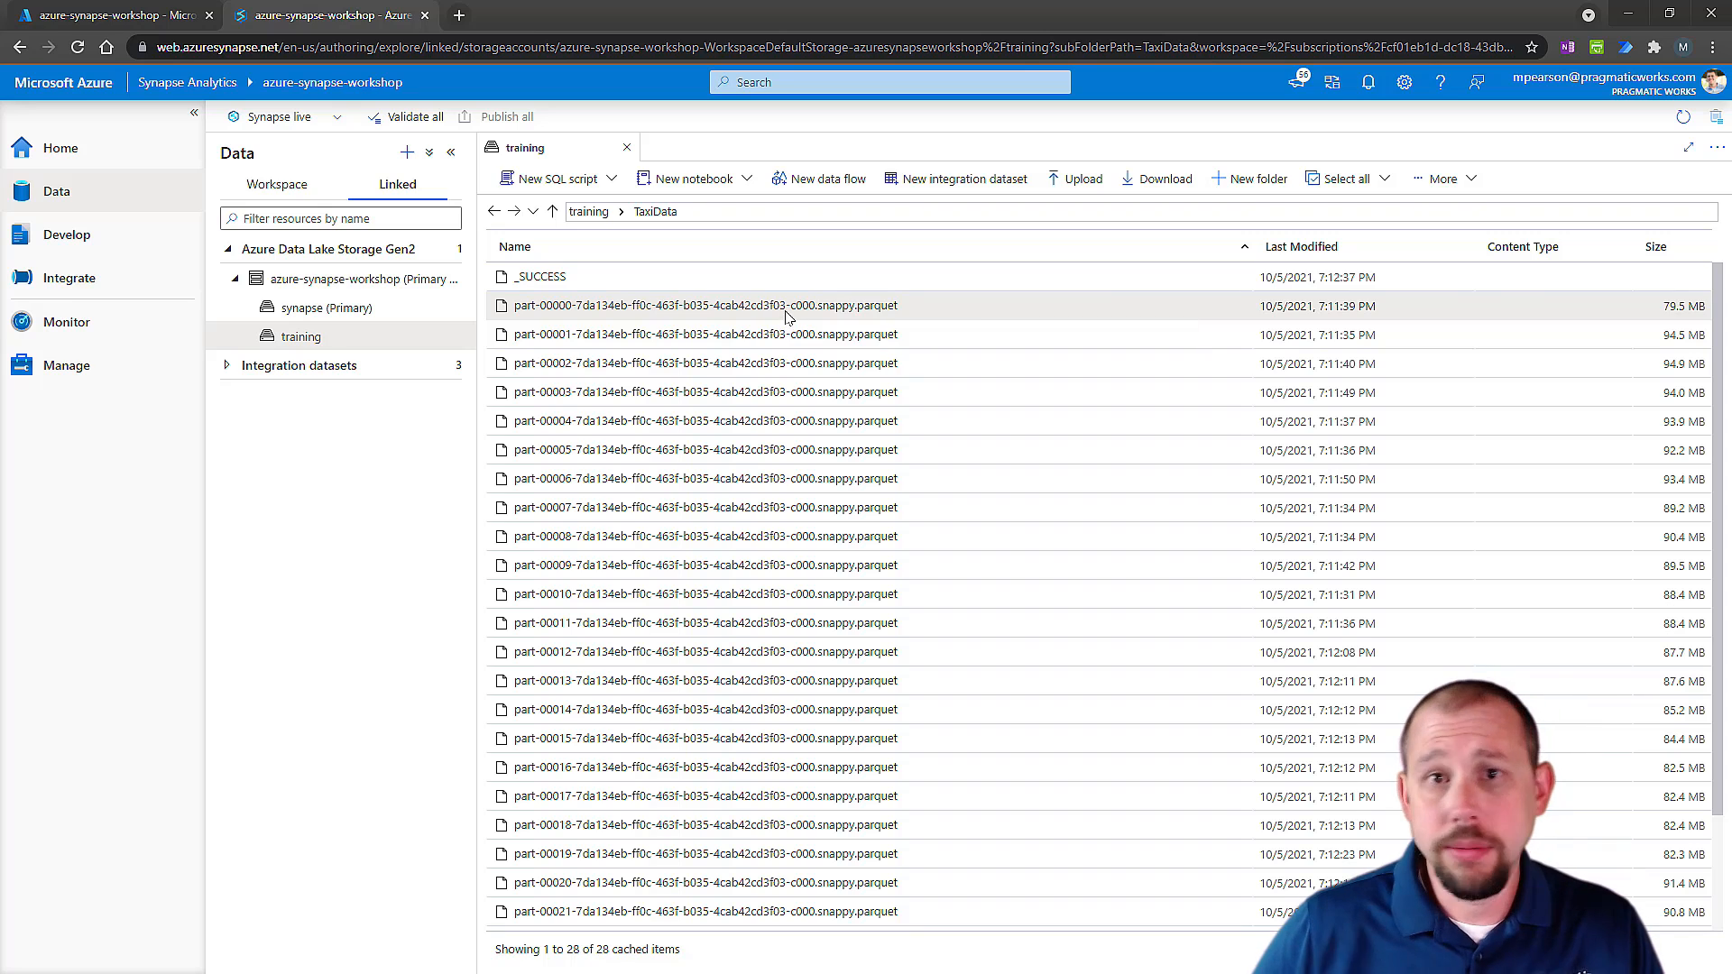
{"action": "right_click", "coordinate": [766, 309]}
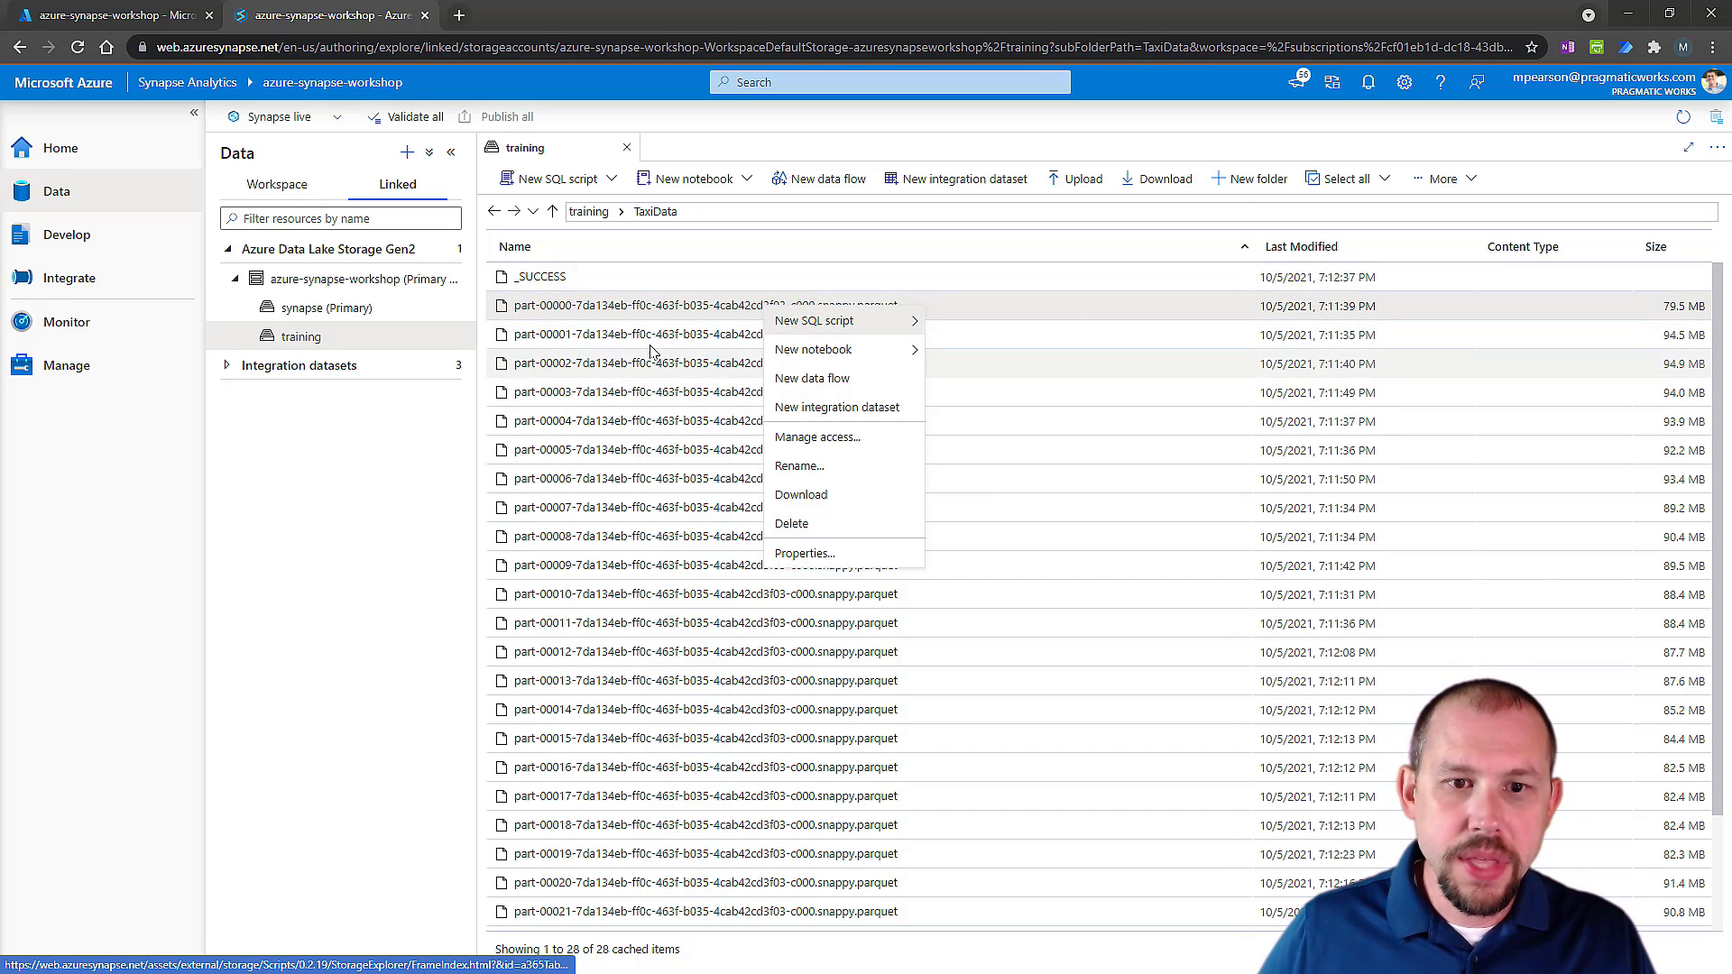
{"action": "mouse_move", "coordinate": [813, 352]}
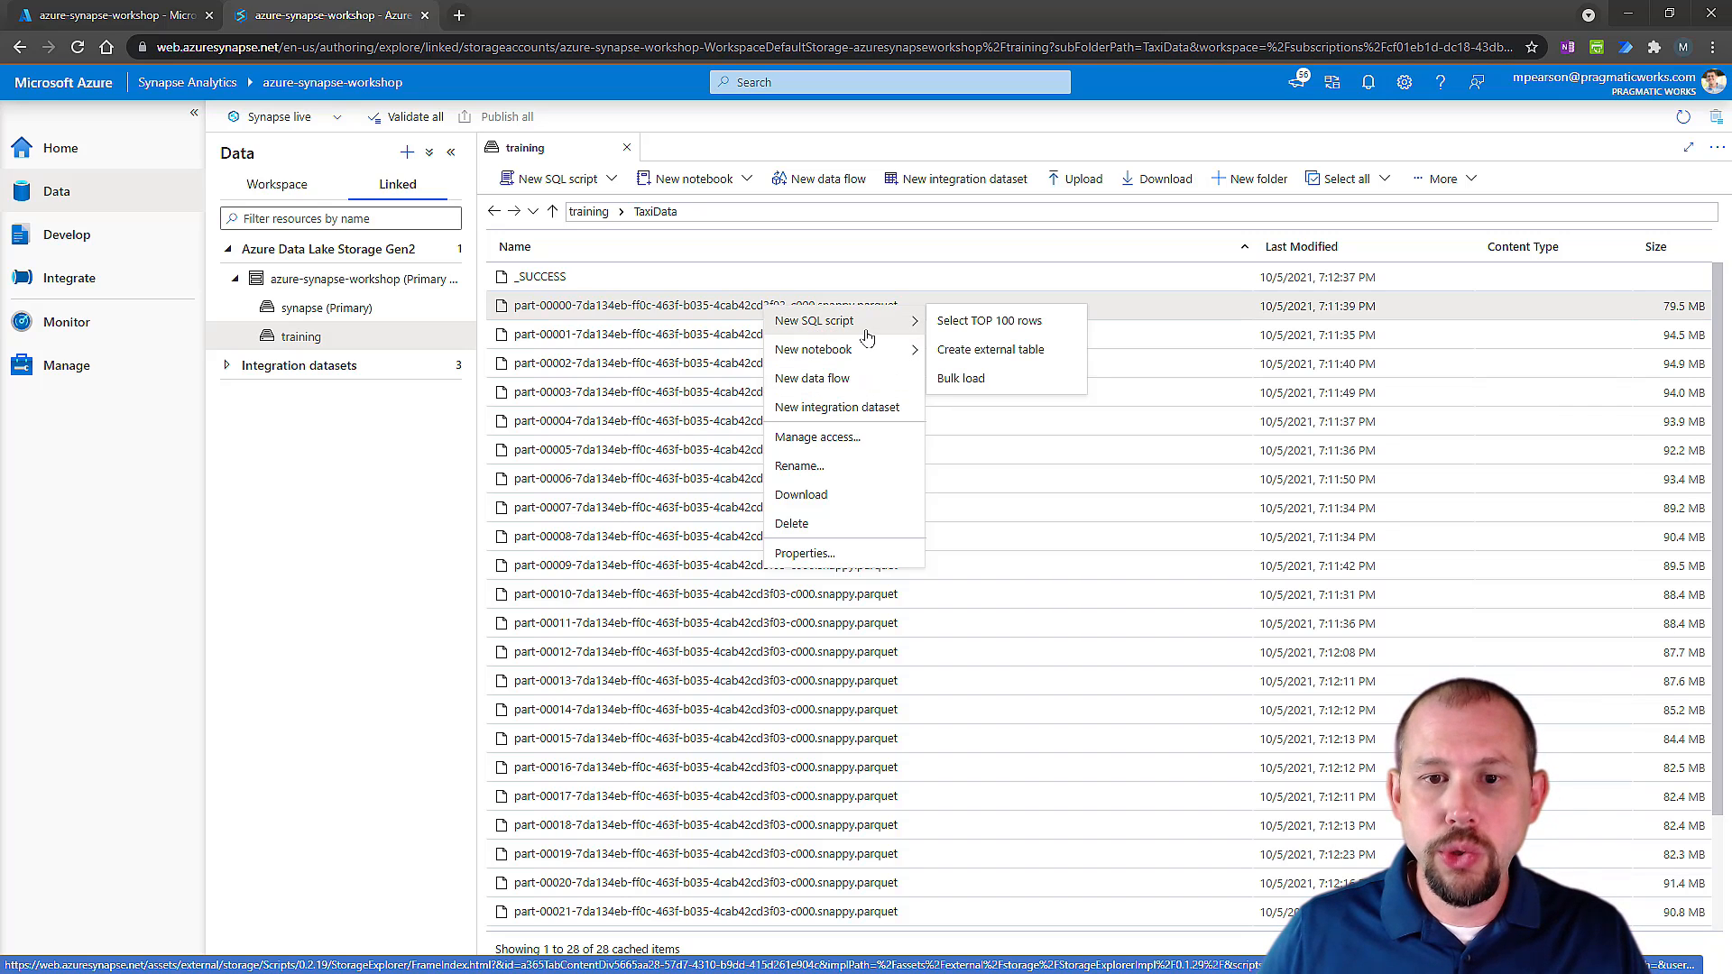
{"action": "left_click", "coordinate": [991, 322]}
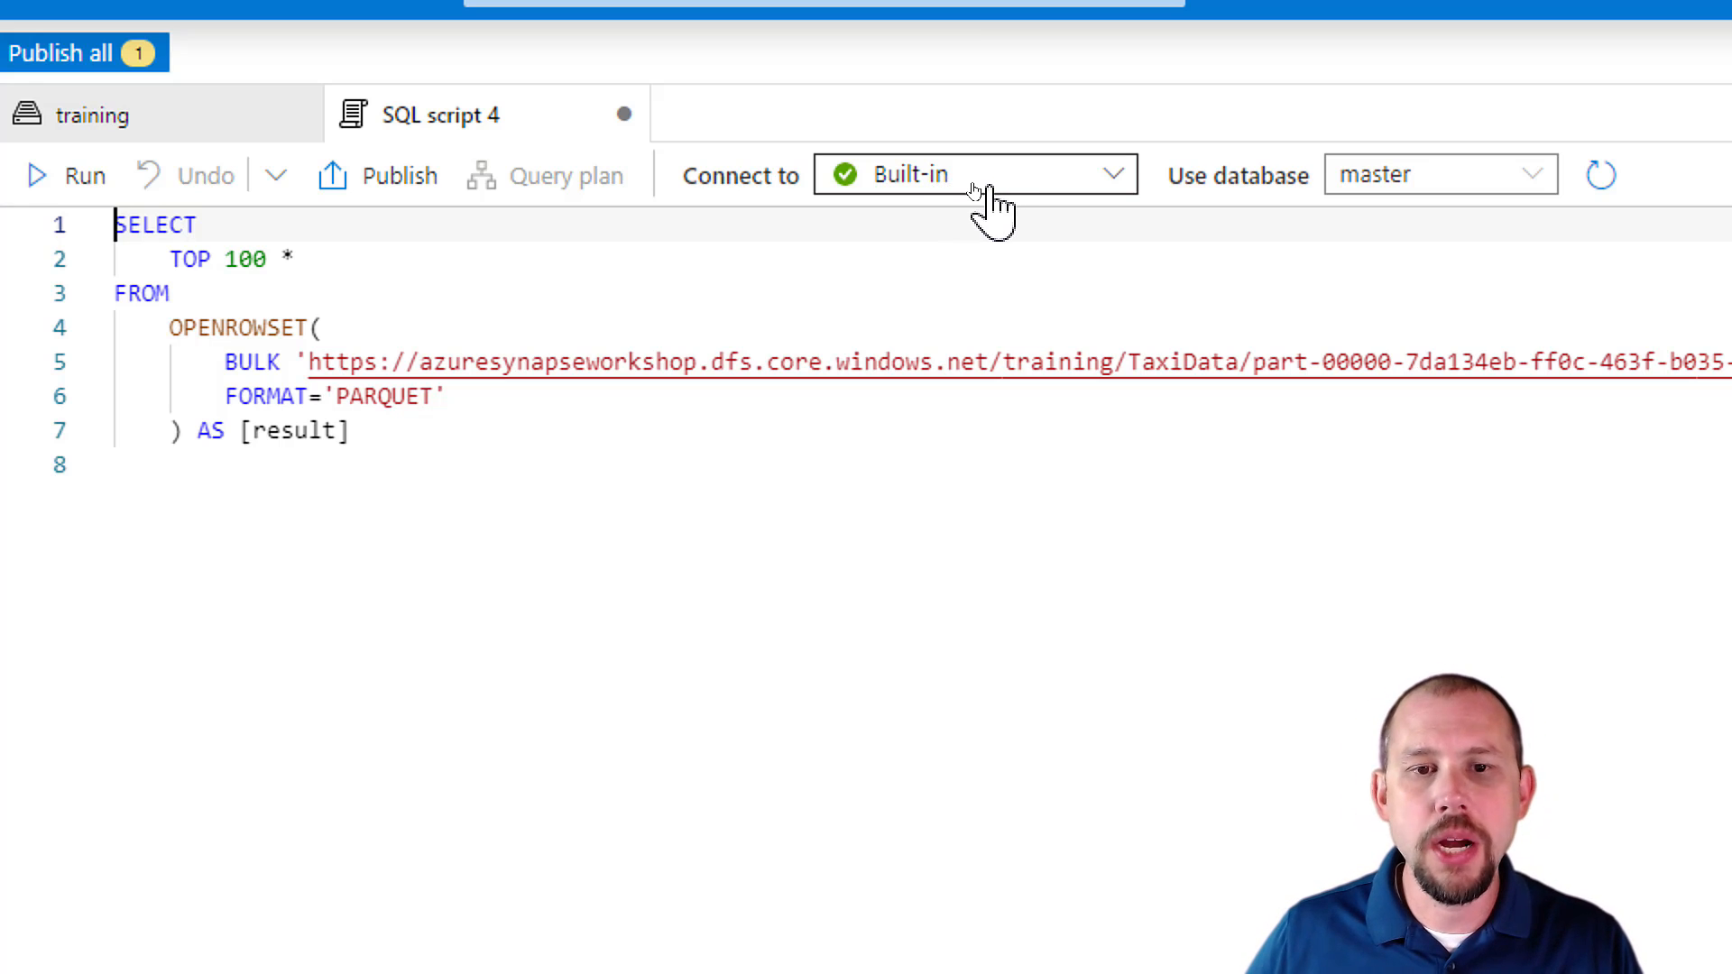
Check the available databases, keep master, run the query on the Built-in pool and show its results in a taller pane.
{"action": "left_click", "coordinate": [1424, 178]}
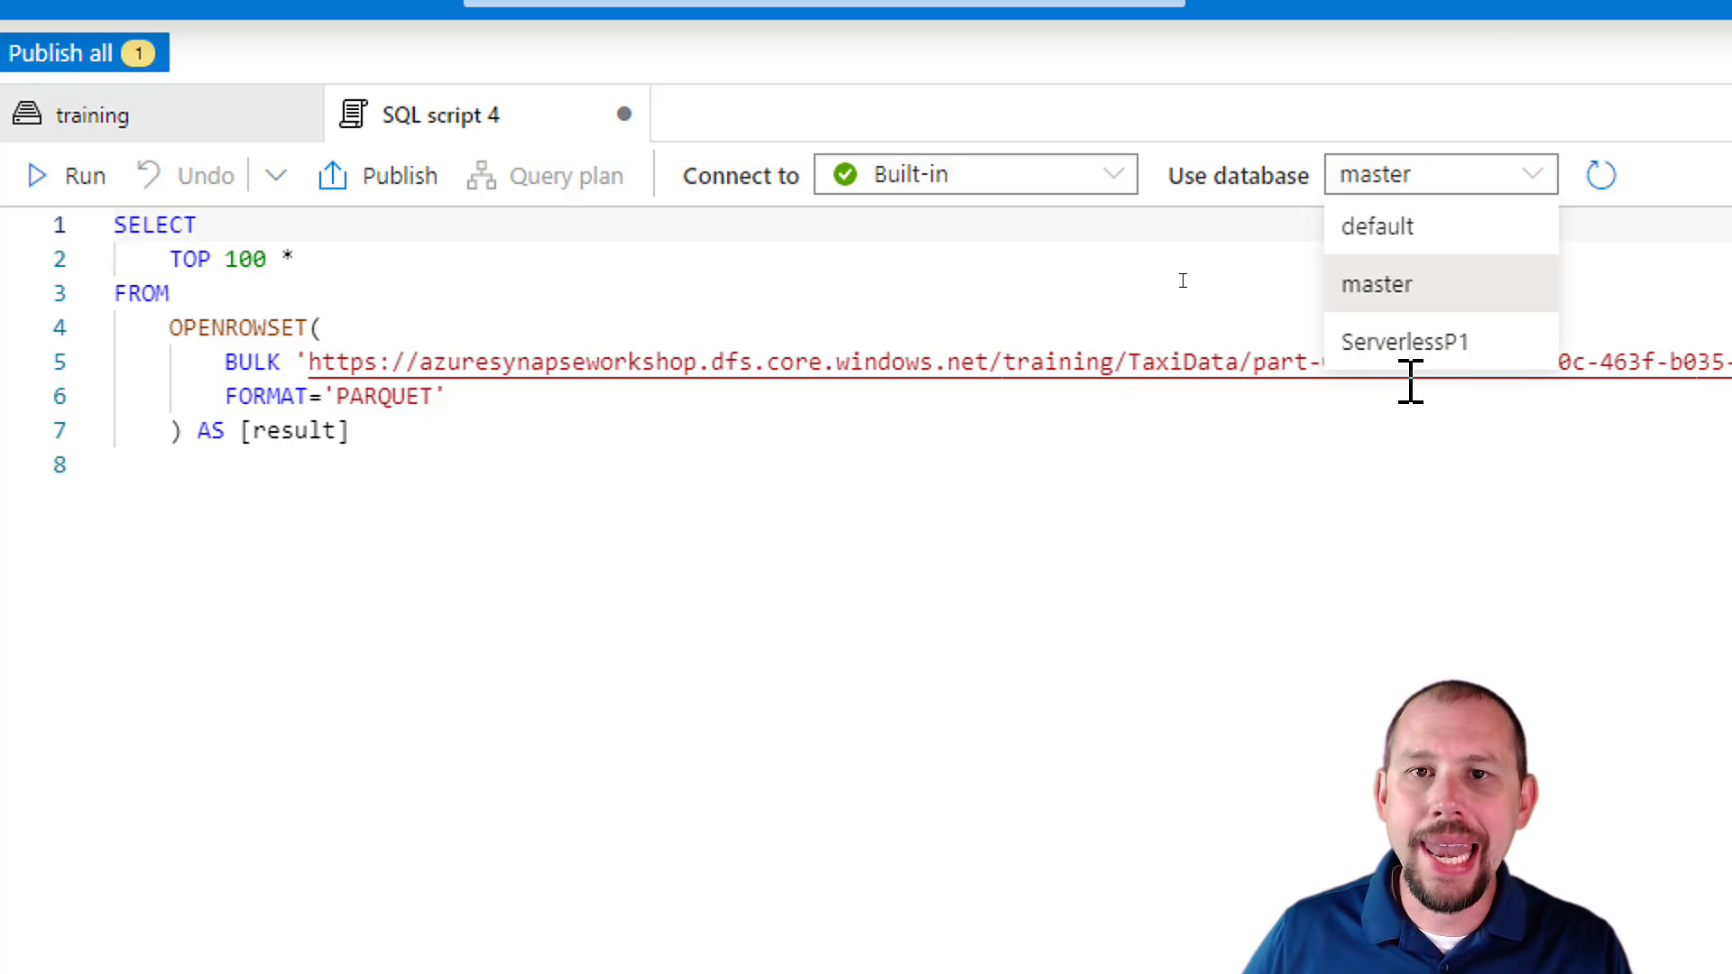
{"action": "left_click", "coordinate": [1362, 485]}
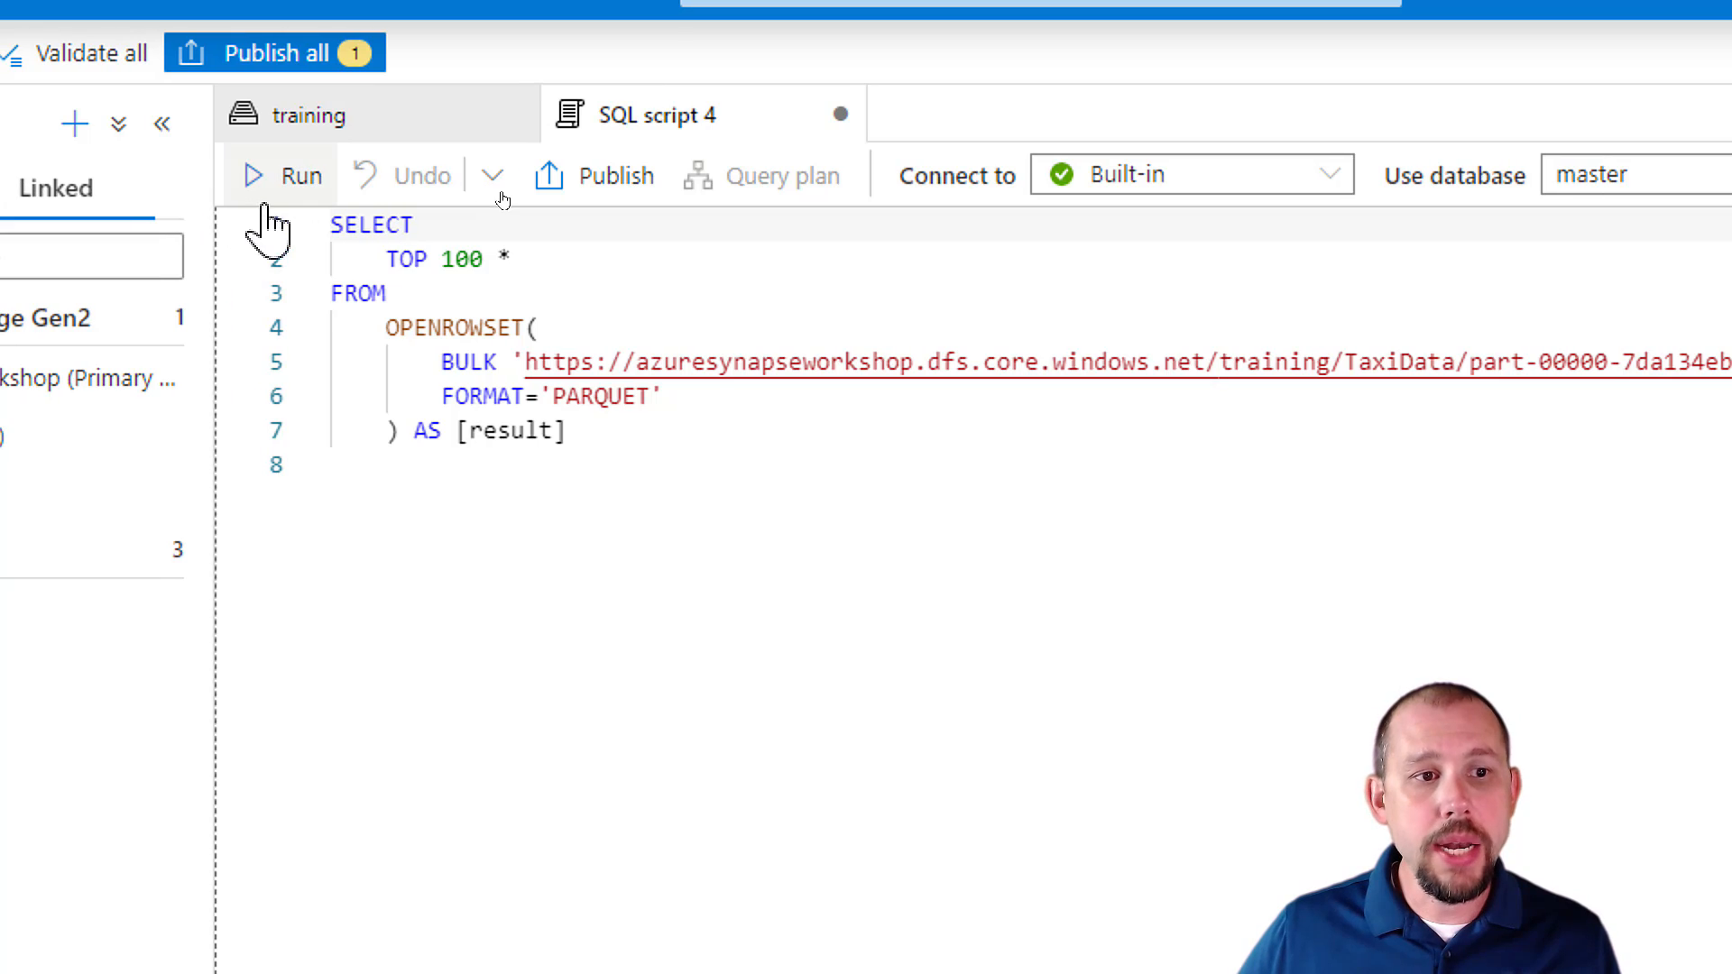
{"action": "left_click", "coordinate": [65, 179]}
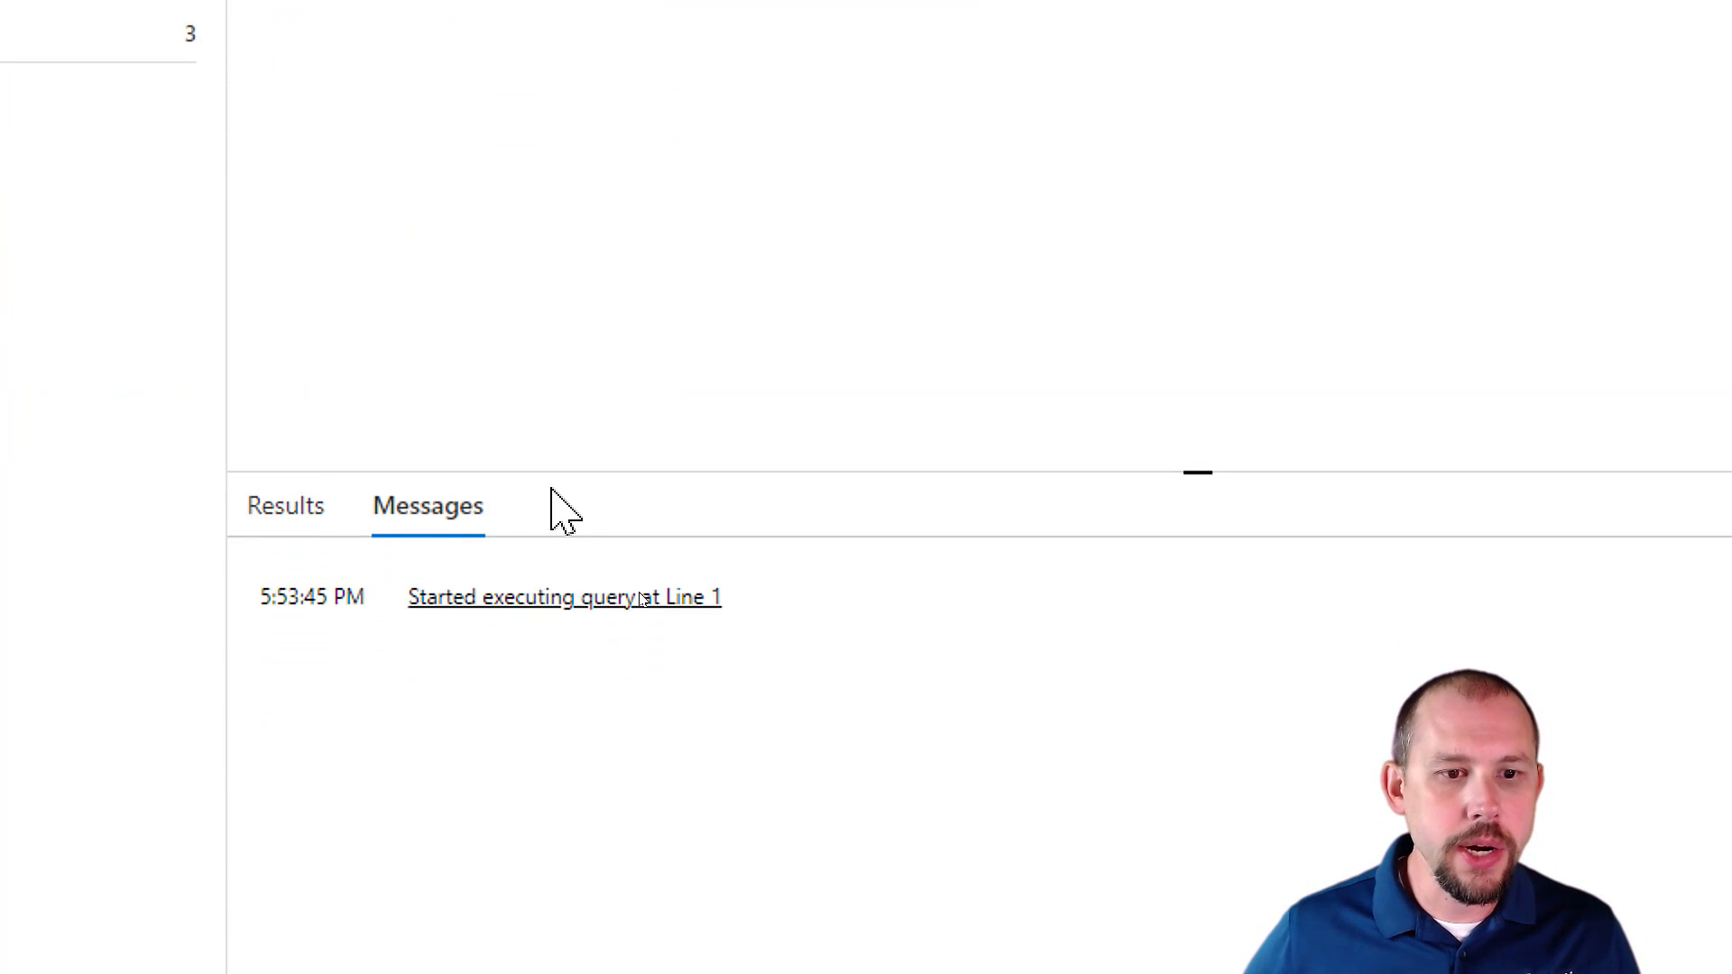
{"action": "left_click", "coordinate": [298, 533]}
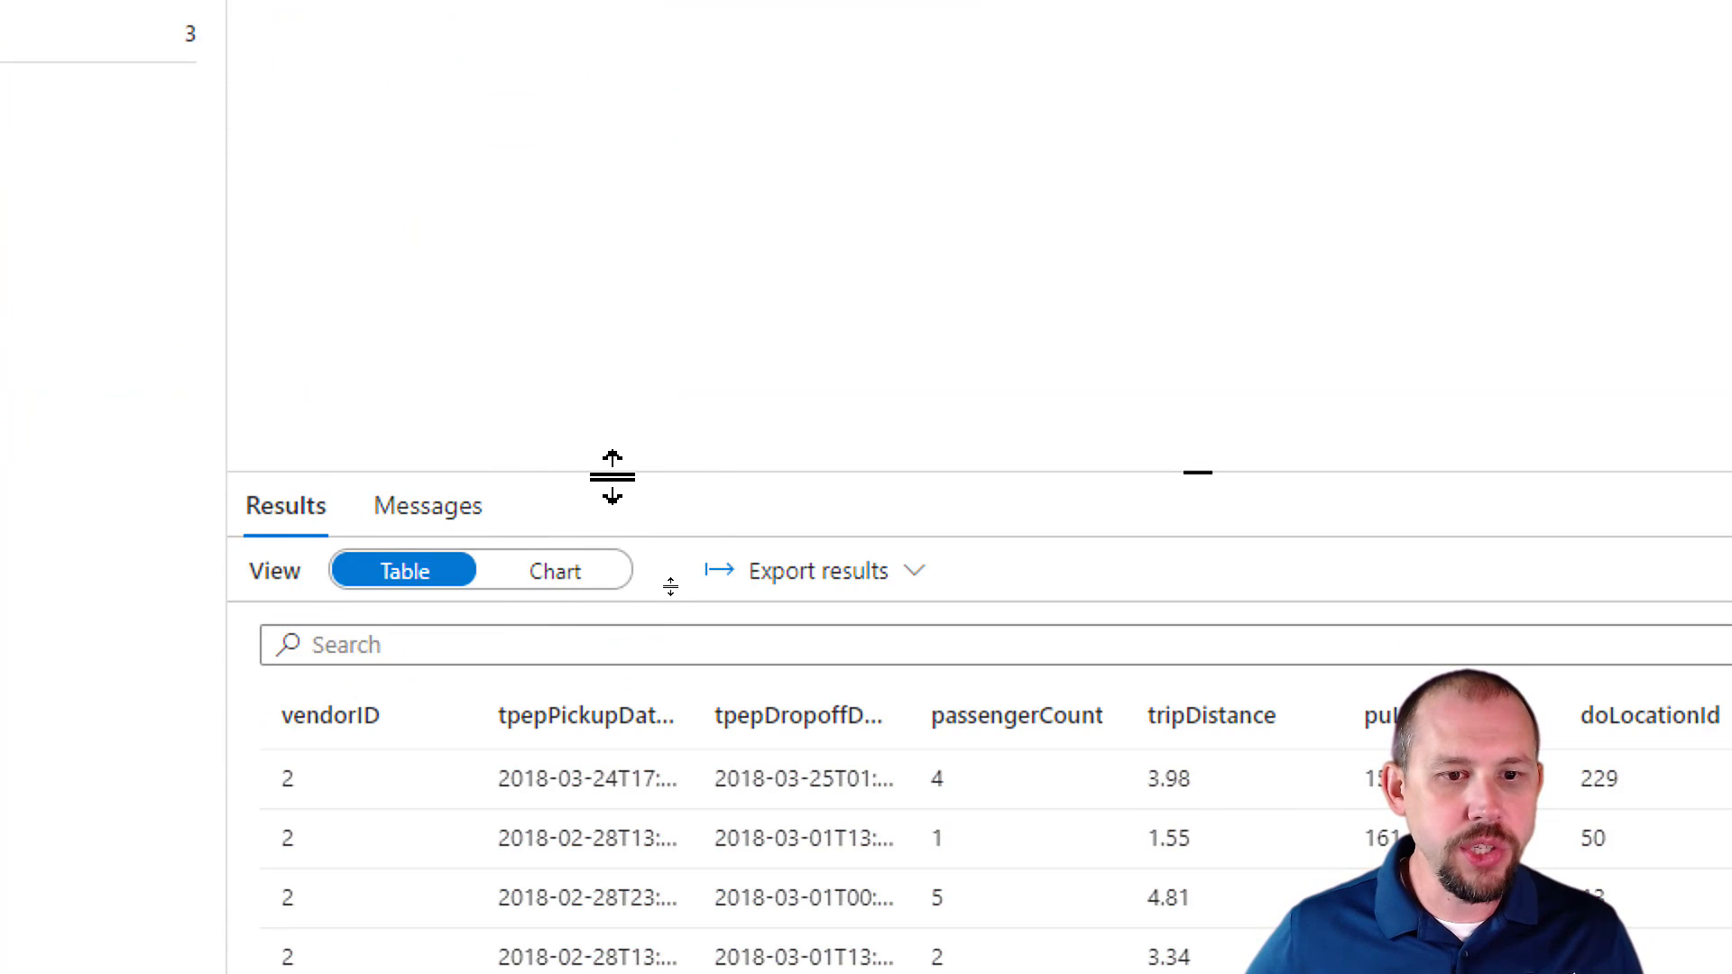
{"action": "left_click_drag", "start_coordinate": [611, 473], "coordinate": [679, 270]}
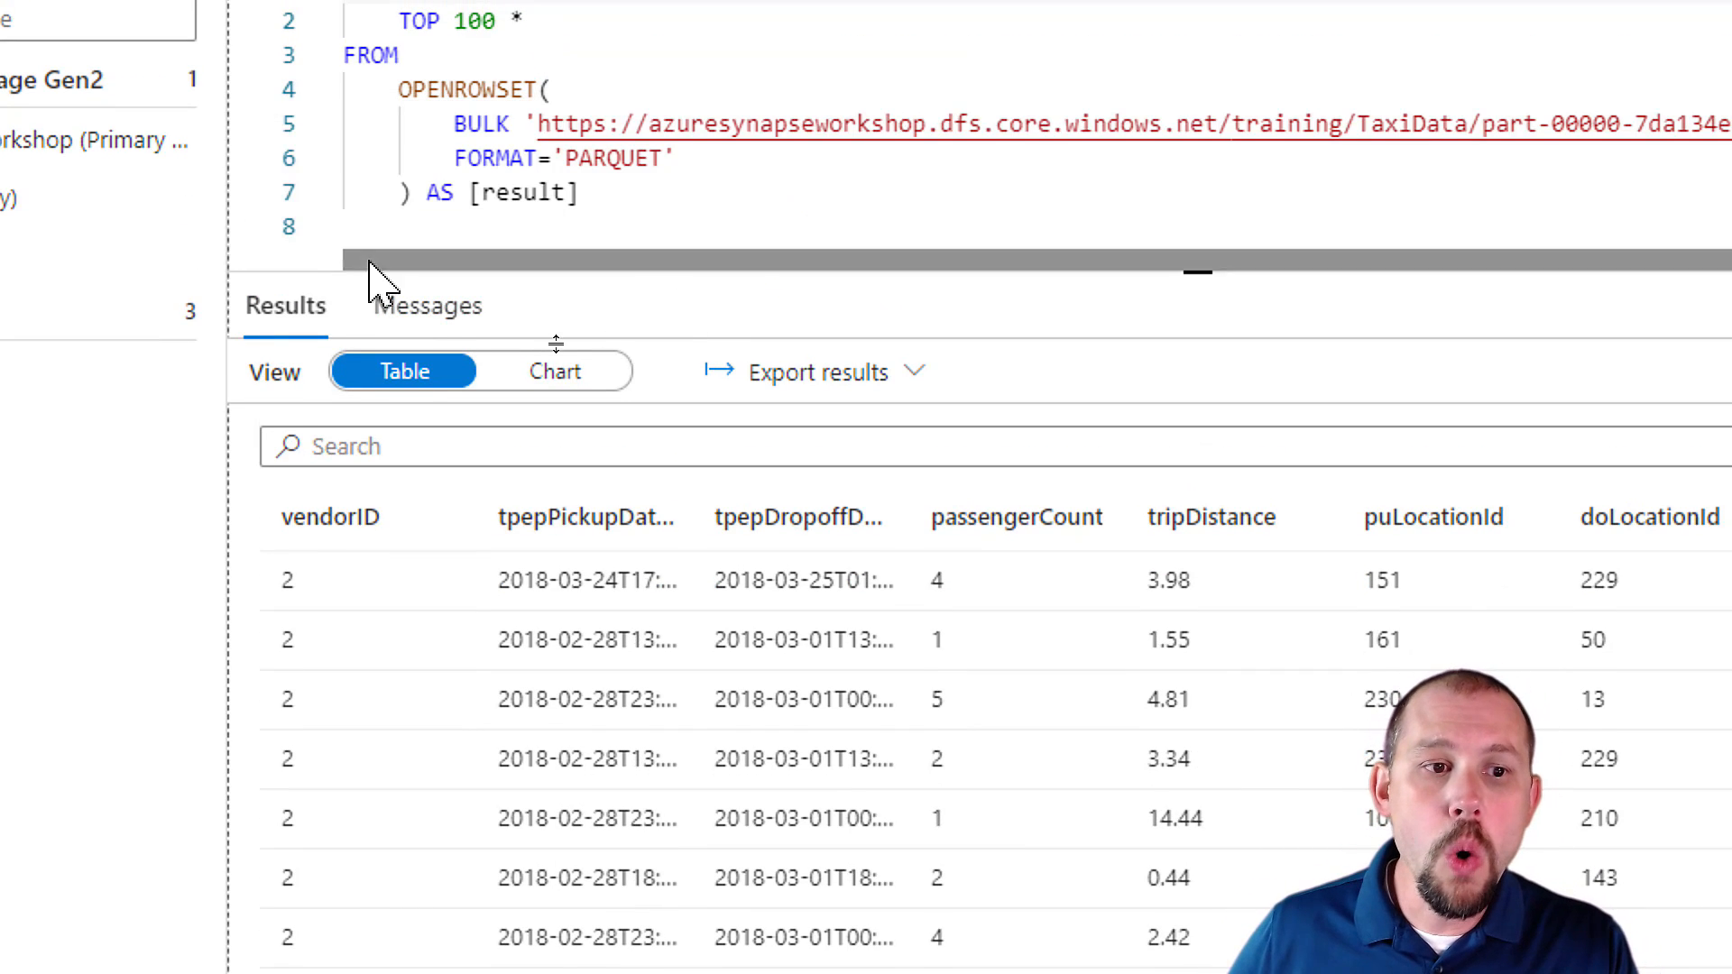
Examine the TaxiData file path in the BULK clause of the script.
{"action": "left_click_drag", "start_coordinate": [495, 259], "coordinate": [805, 271]}
{"action": "left_click", "coordinate": [1149, 129]}
{"action": "left_click_drag", "start_coordinate": [1148, 129], "coordinate": [1049, 126]}
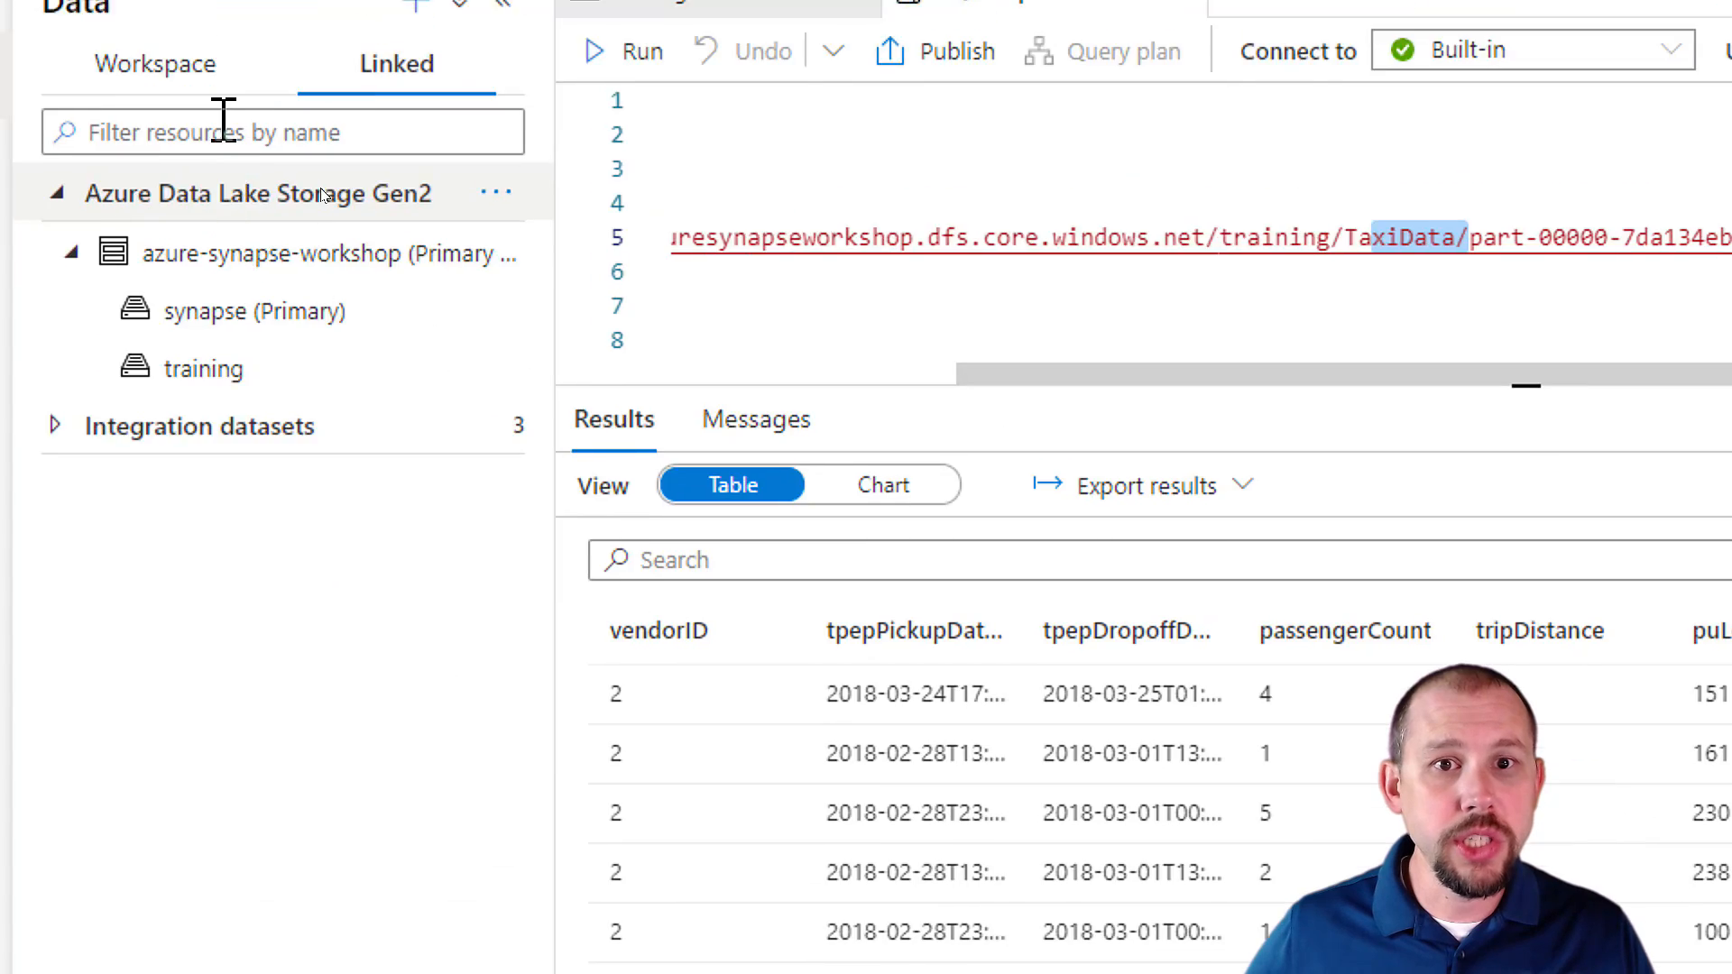
Replace TOP 100 * with count(*) in the SELECT statement and run the query to get the file's row count.
{"action": "left_click_drag", "start_coordinate": [391, 102], "coordinate": [167, 55]}
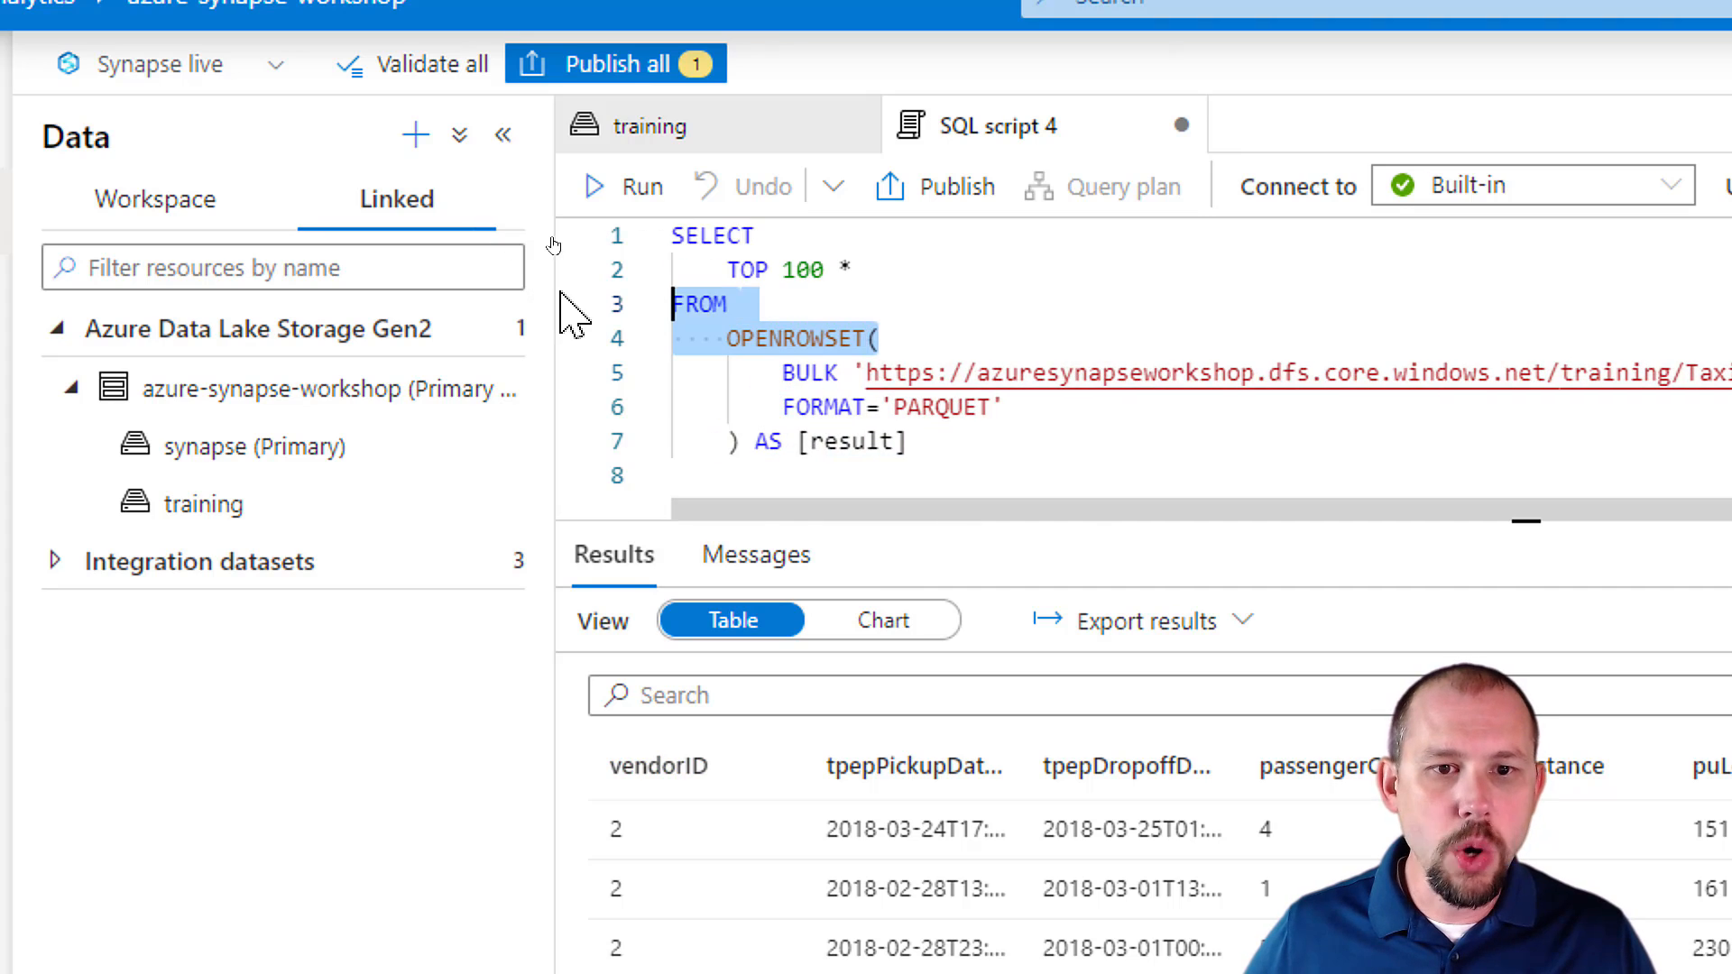
{"action": "left_click_drag", "start_coordinate": [913, 271], "coordinate": [727, 266]}
{"action": "key", "text": "Delete"}
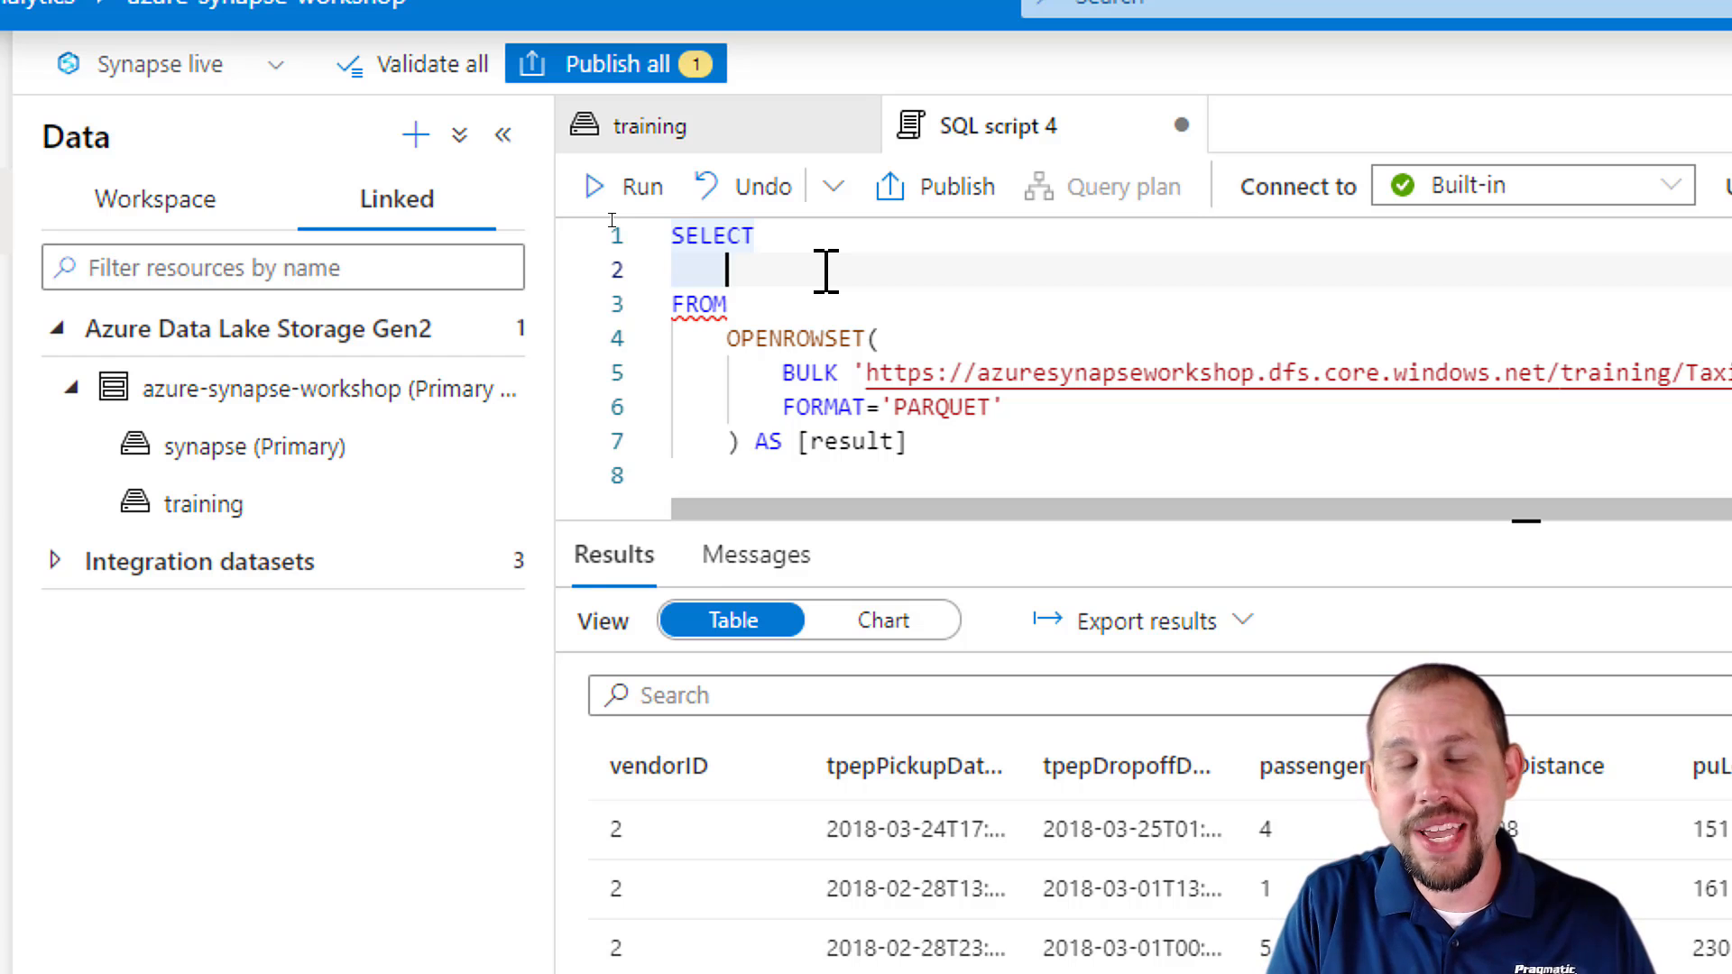
{"action": "type", "text": "count"}
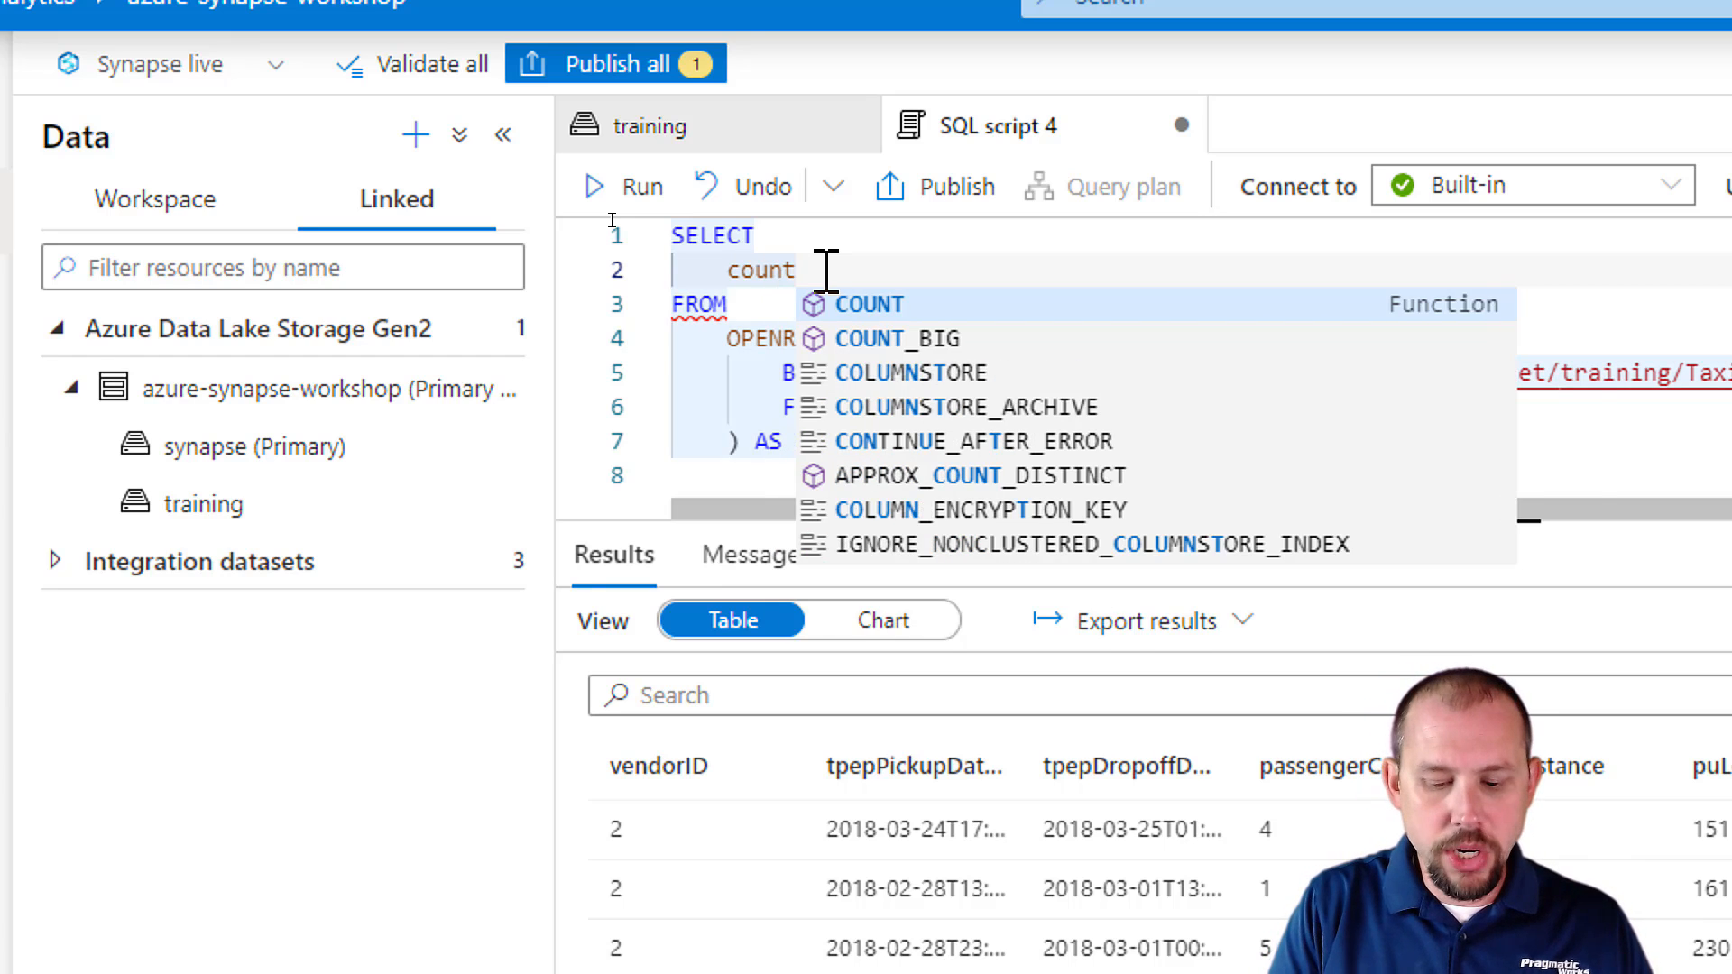
{"action": "type", "text": "(*)"}
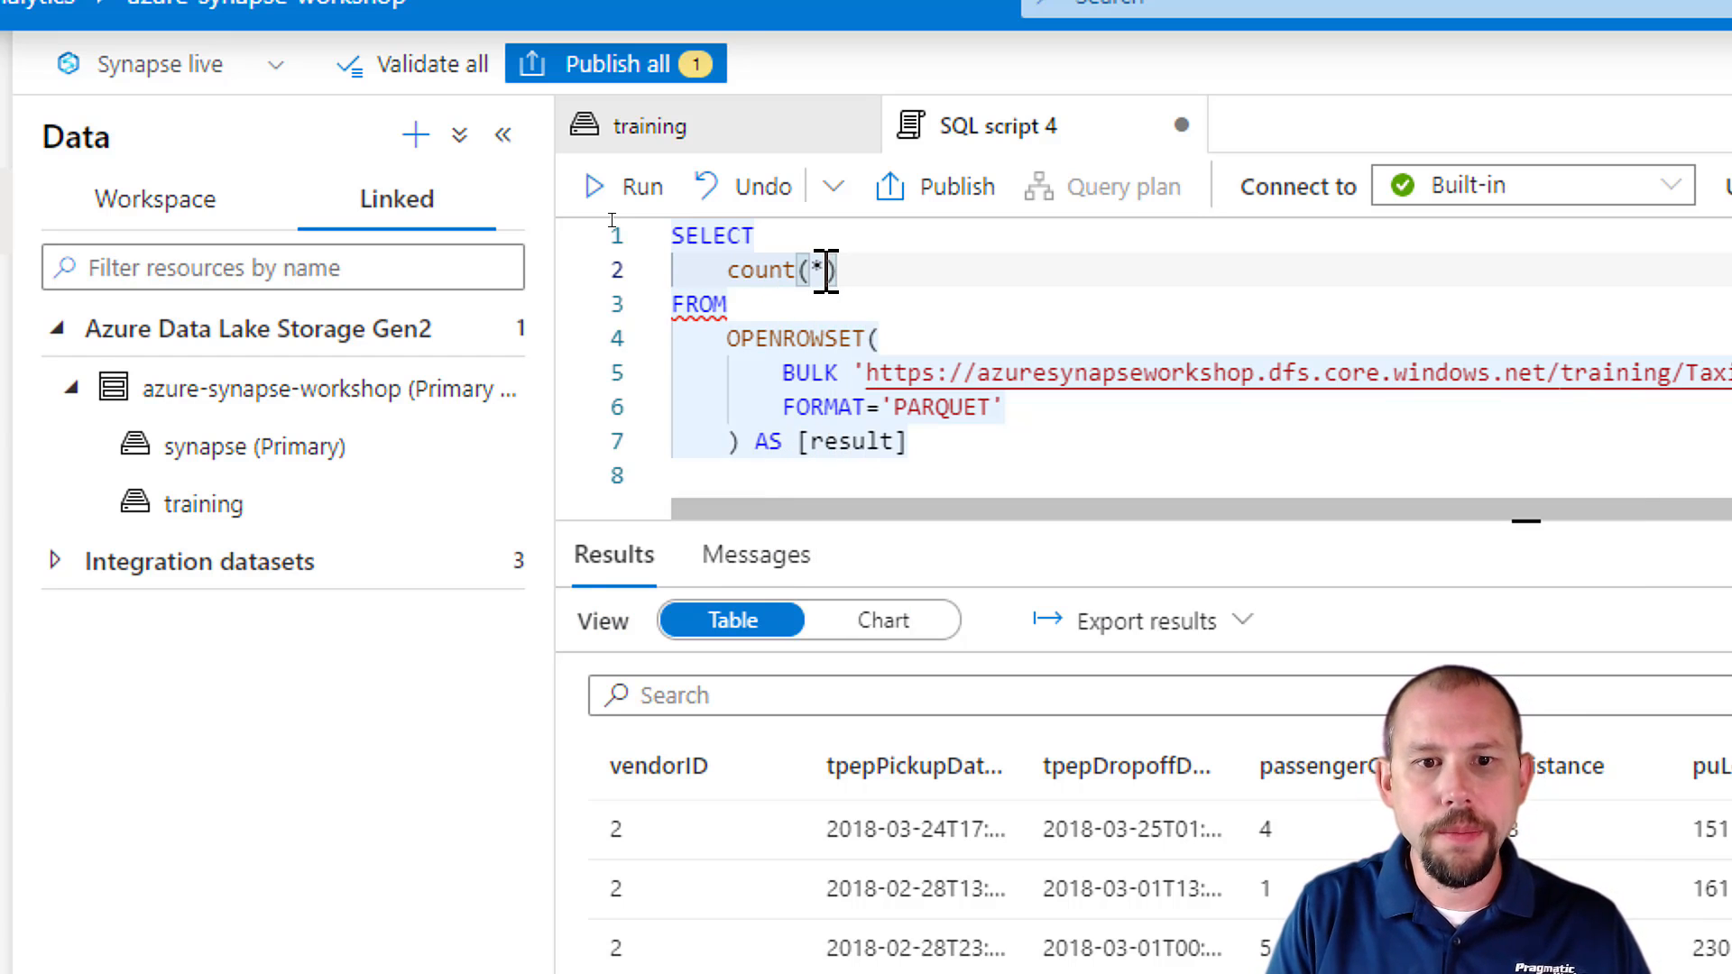
{"action": "key", "text": "ctrl+Return"}
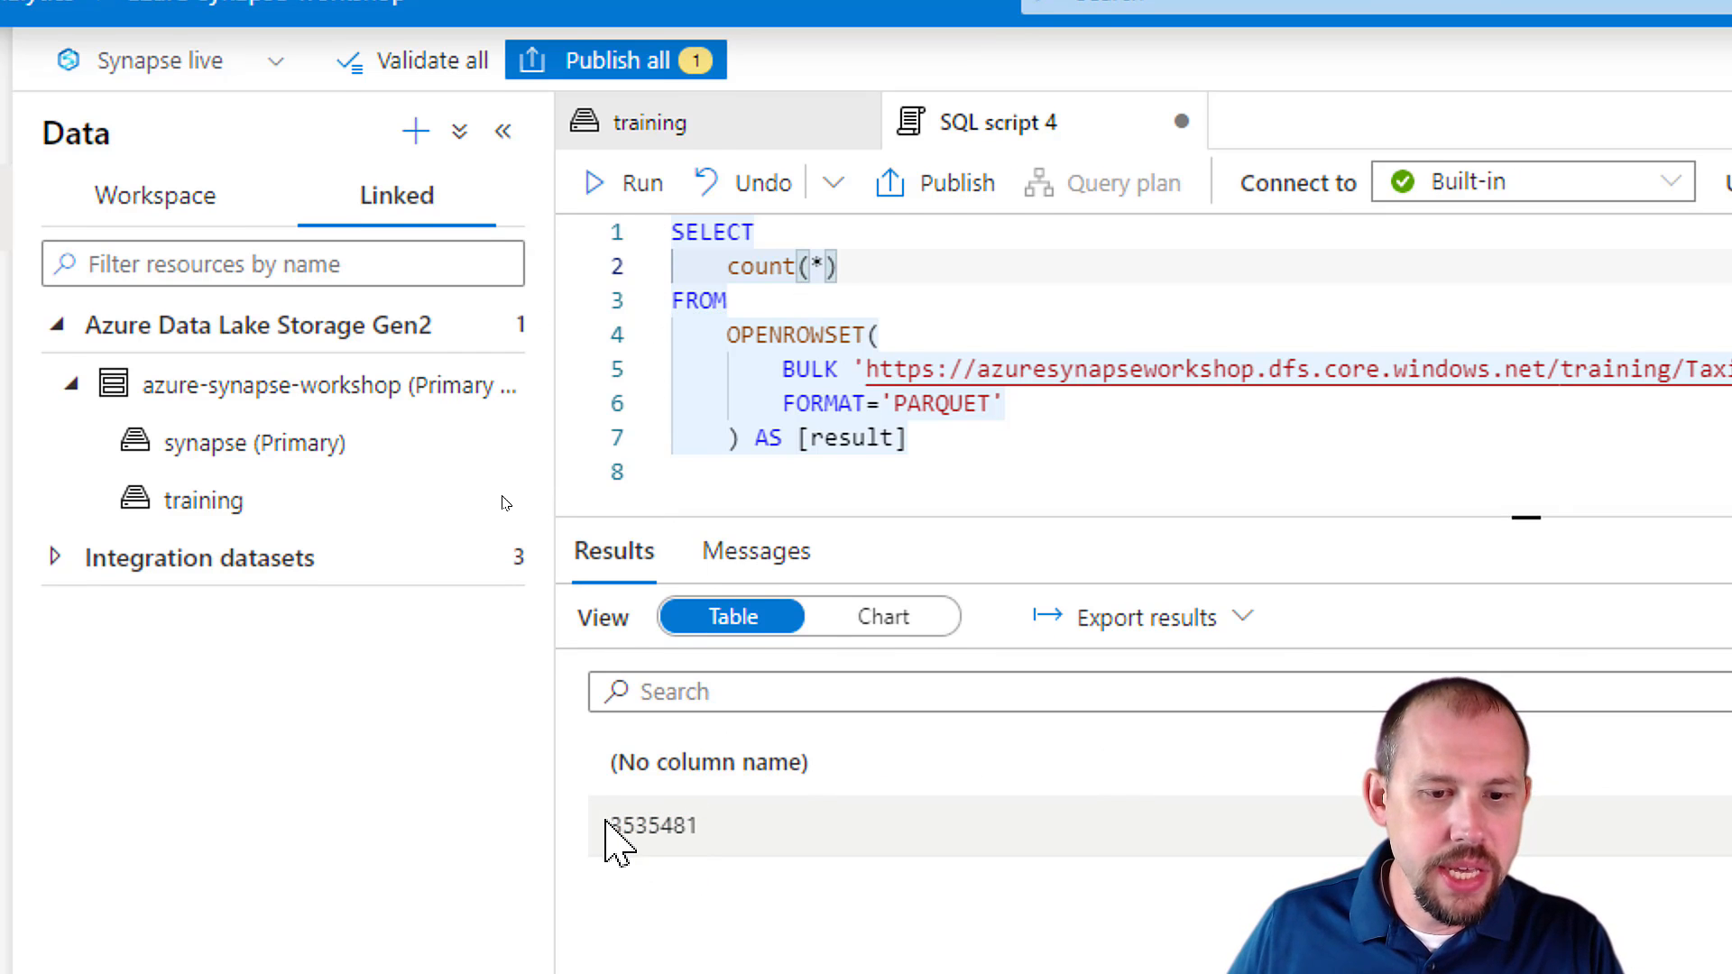
{"action": "left_click_drag", "start_coordinate": [614, 827], "coordinate": [665, 827]}
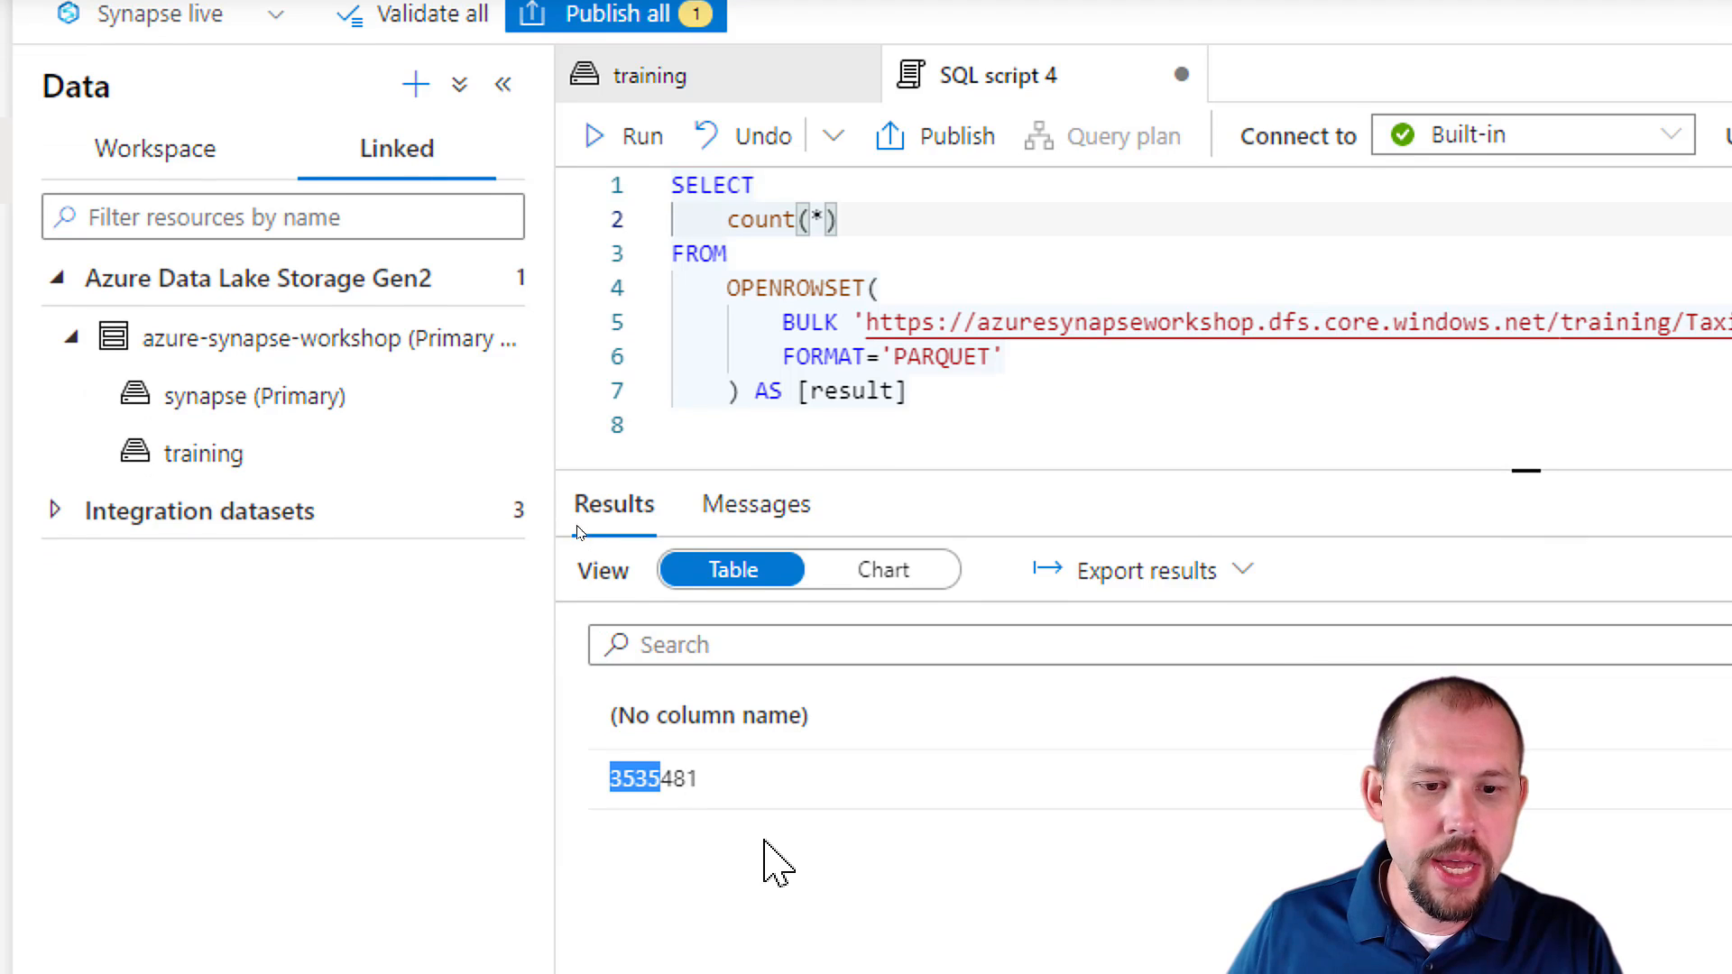
{"action": "left_click", "coordinate": [621, 829]}
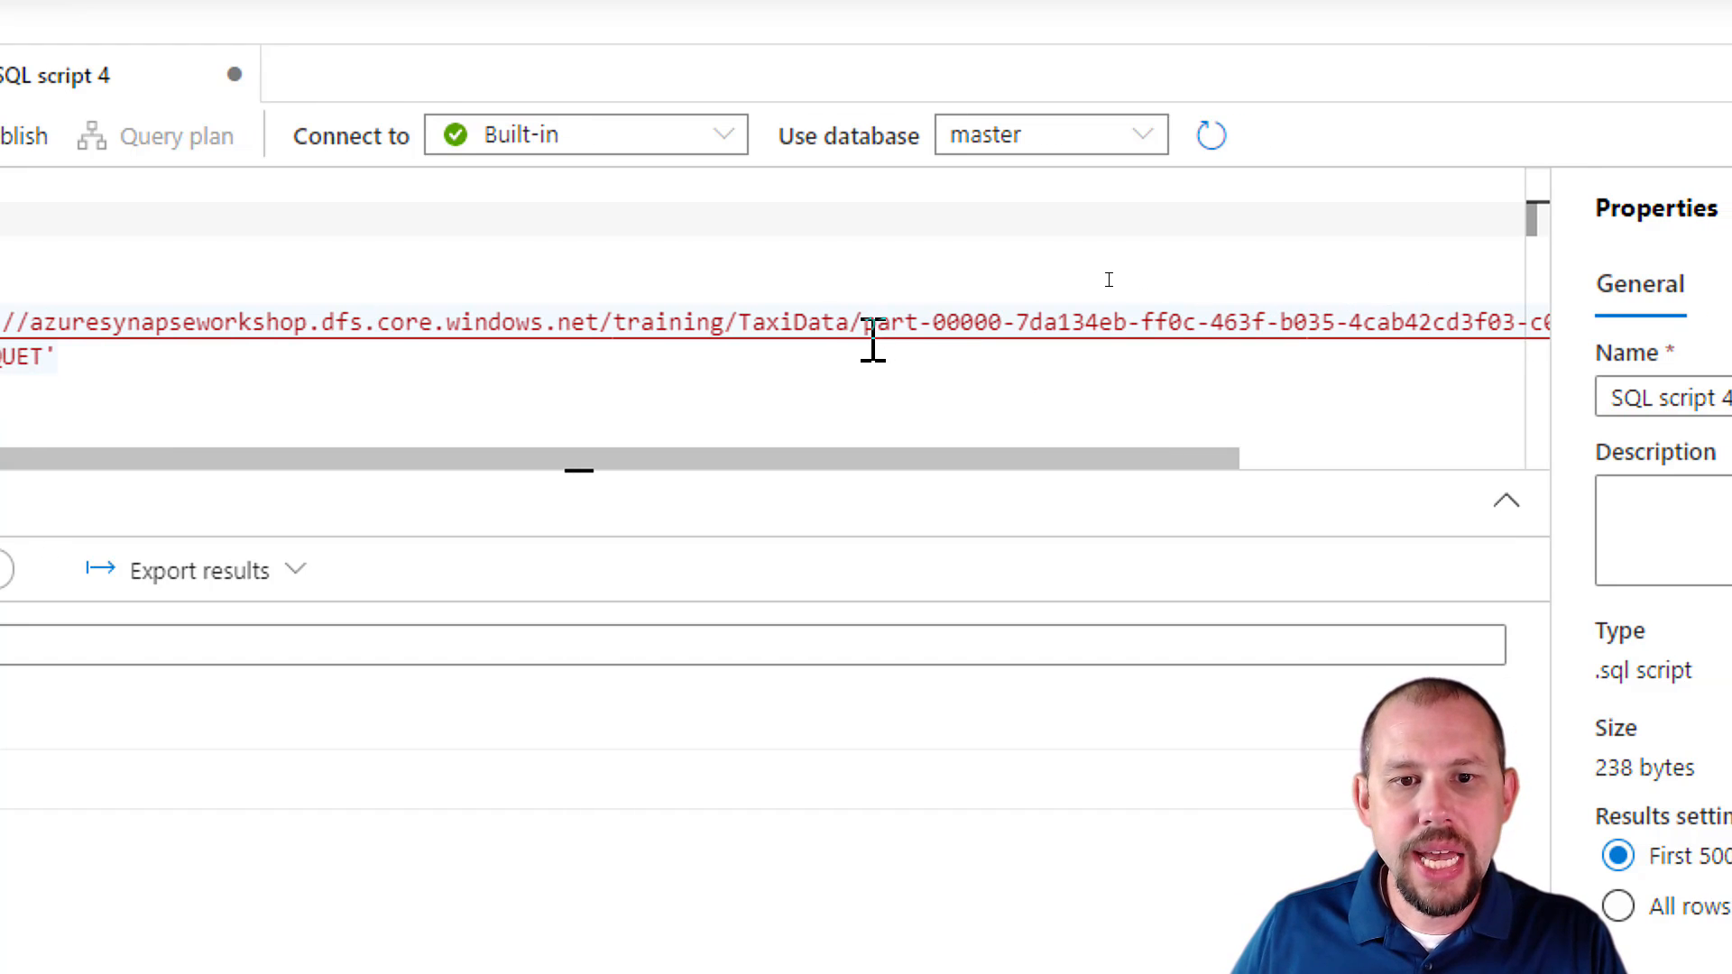
Replace the parquet file name after TaxiData/ in the BULK path with the * wildcard.
{"action": "left_click_drag", "start_coordinate": [863, 322], "coordinate": [1431, 322]}
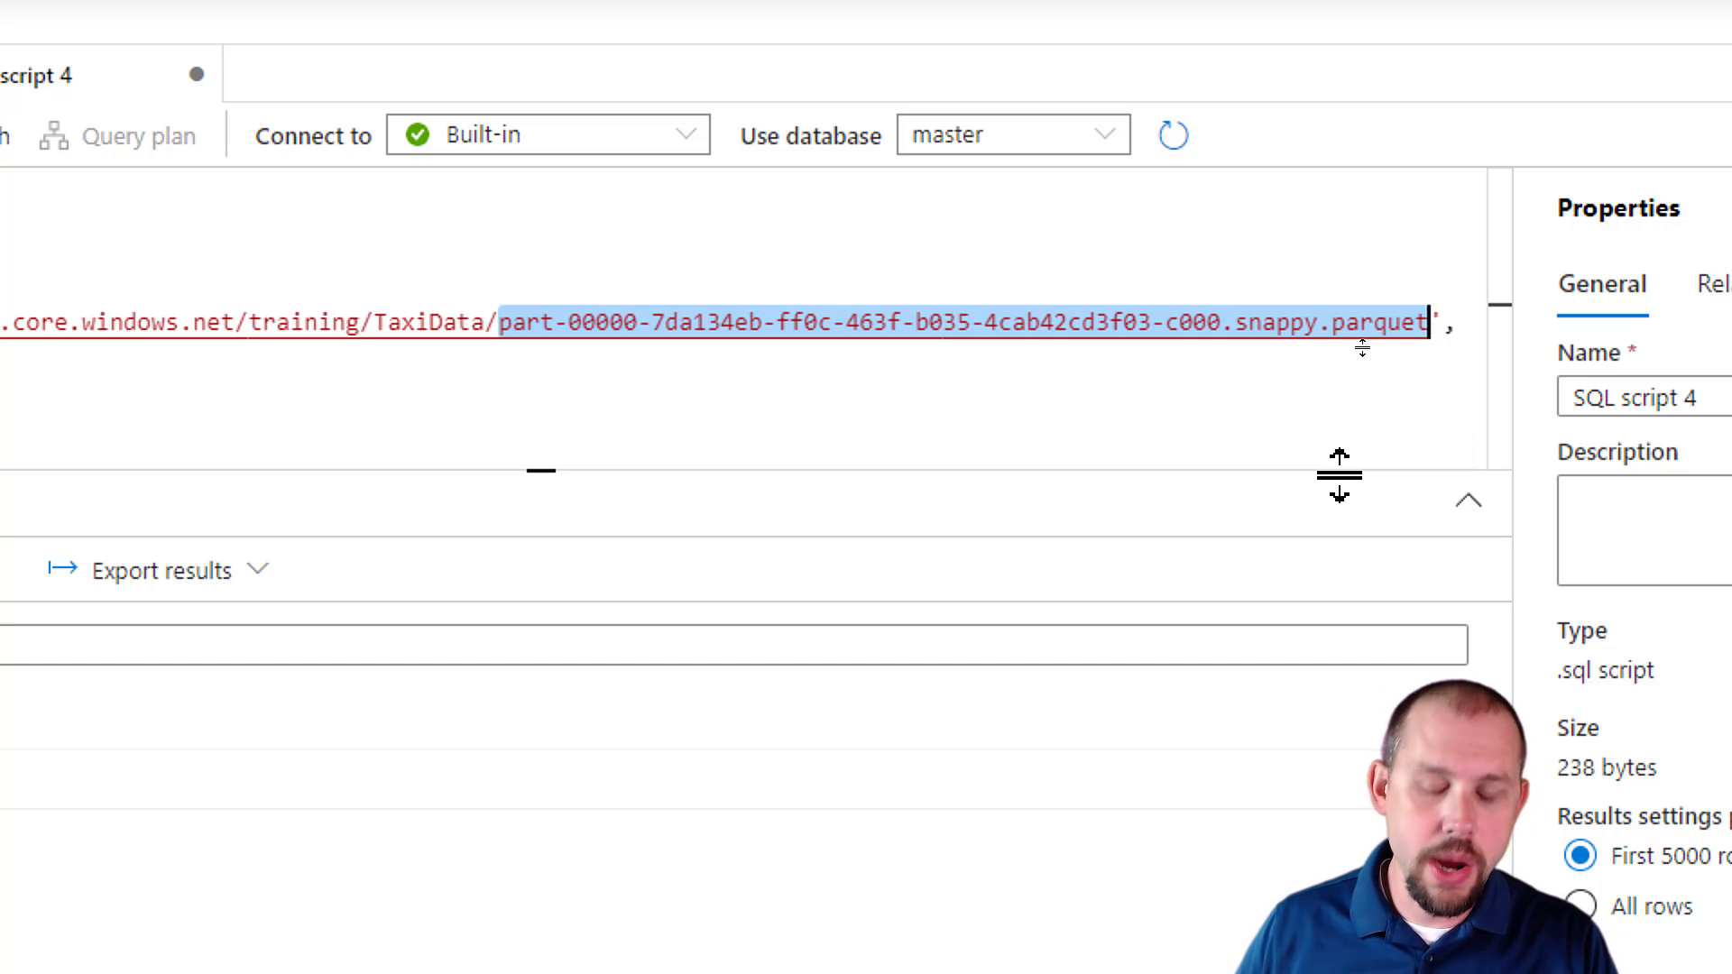
{"action": "type", "text": "*"}
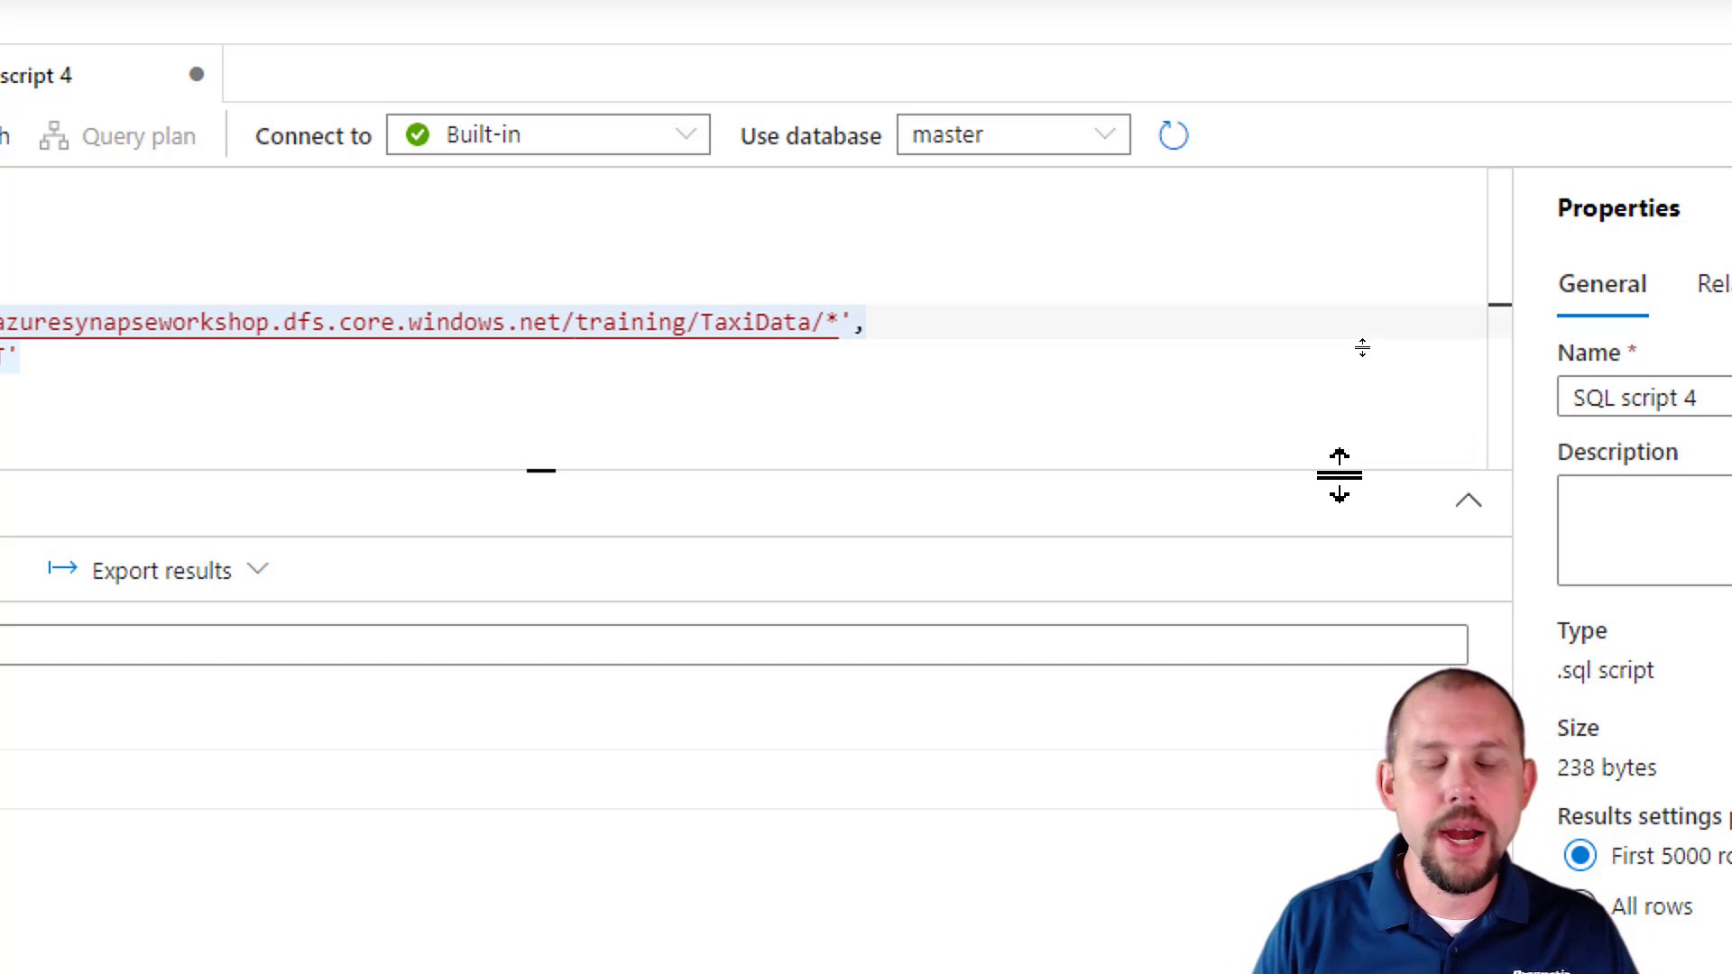
{"action": "double_click", "coordinate": [830, 324]}
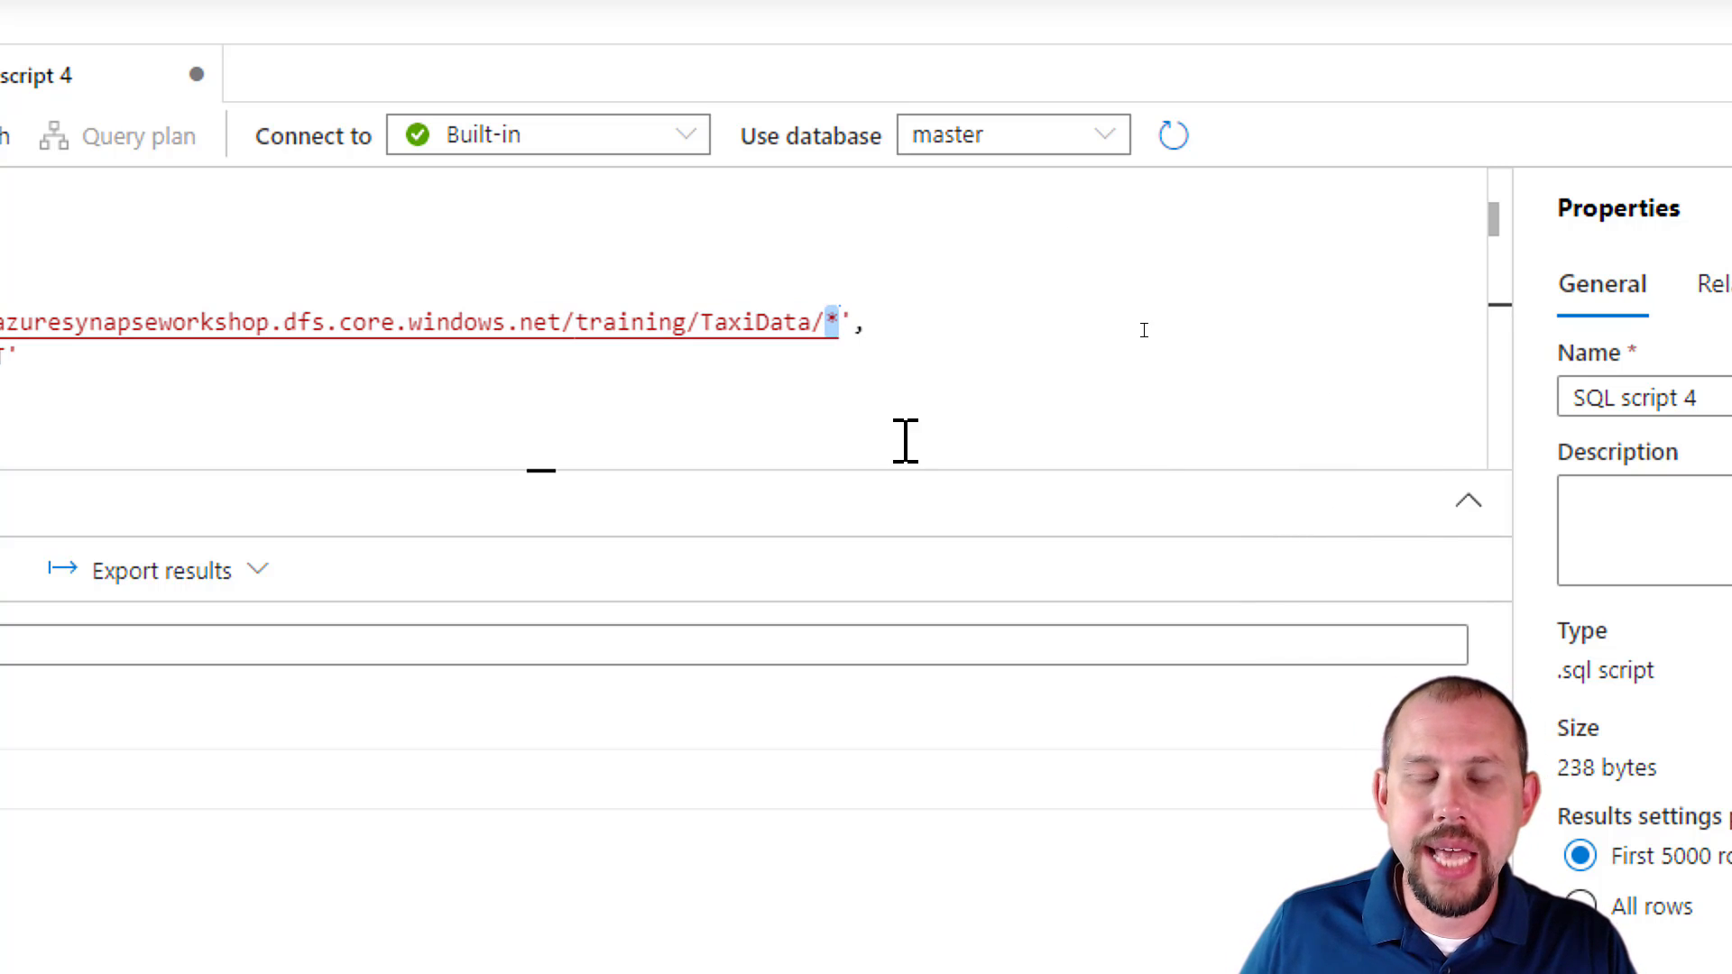
{"action": "left_click_drag", "start_coordinate": [703, 325], "coordinate": [813, 325]}
{"action": "left_click", "coordinate": [829, 329]}
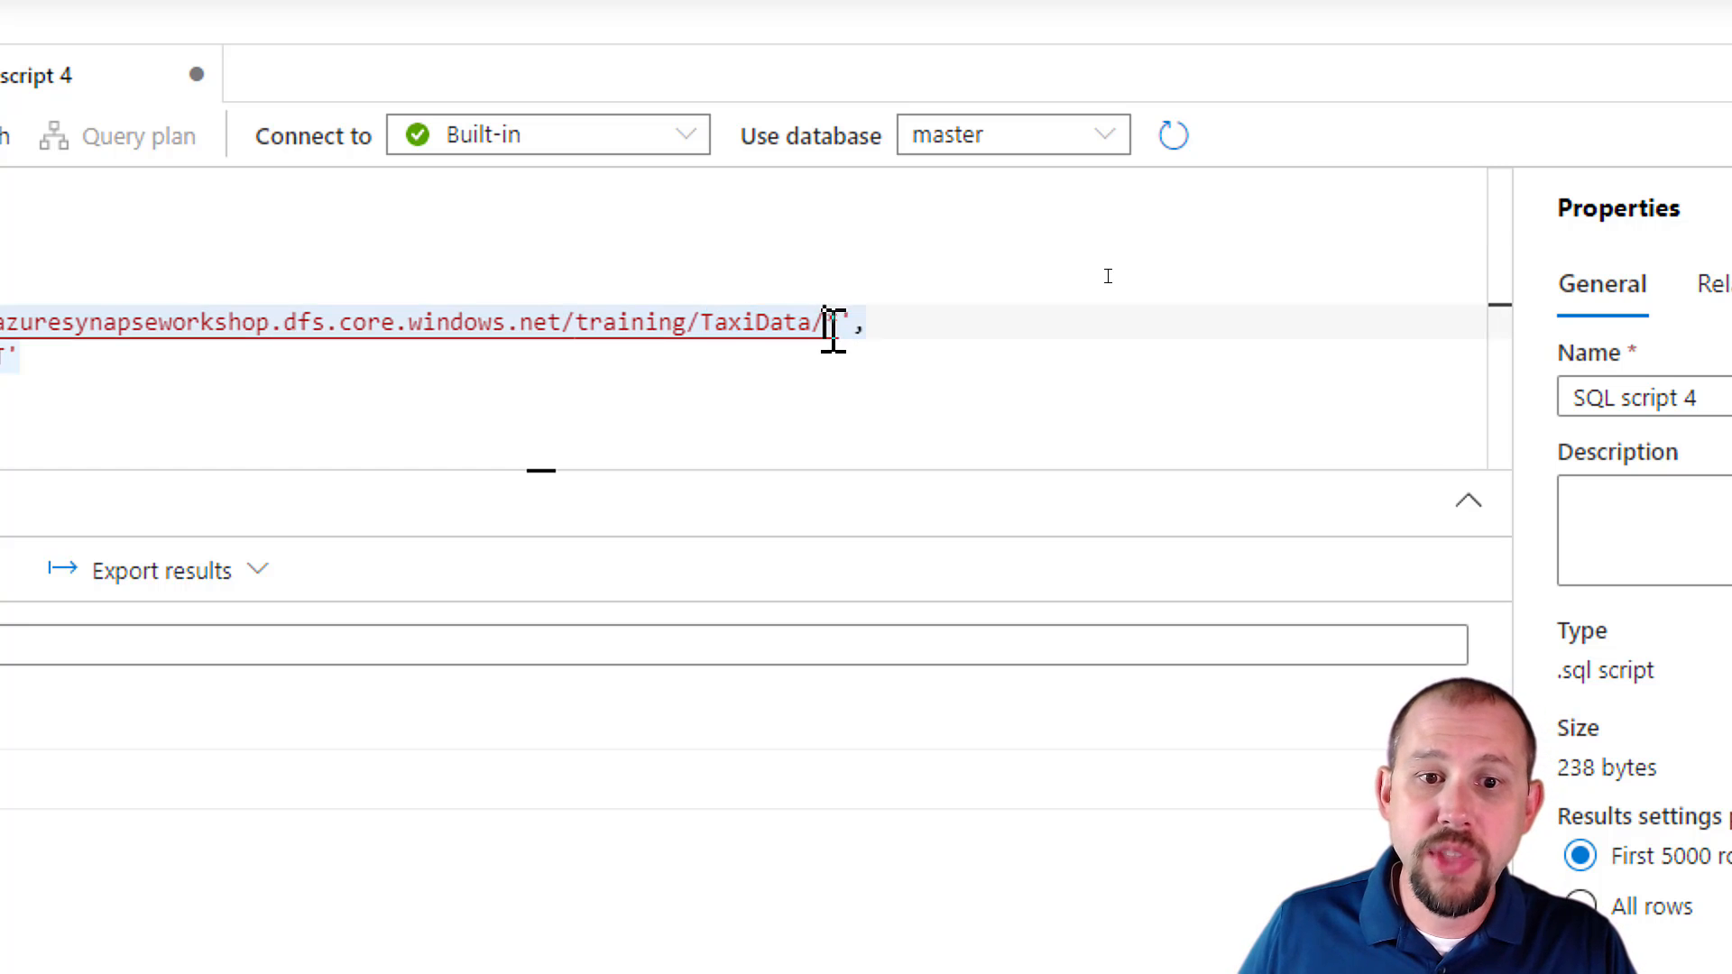
Add a subfolder wildcard level to the BULK path so that it ends in TaxiData/*/*.
{"action": "double_click", "coordinate": [832, 327]}
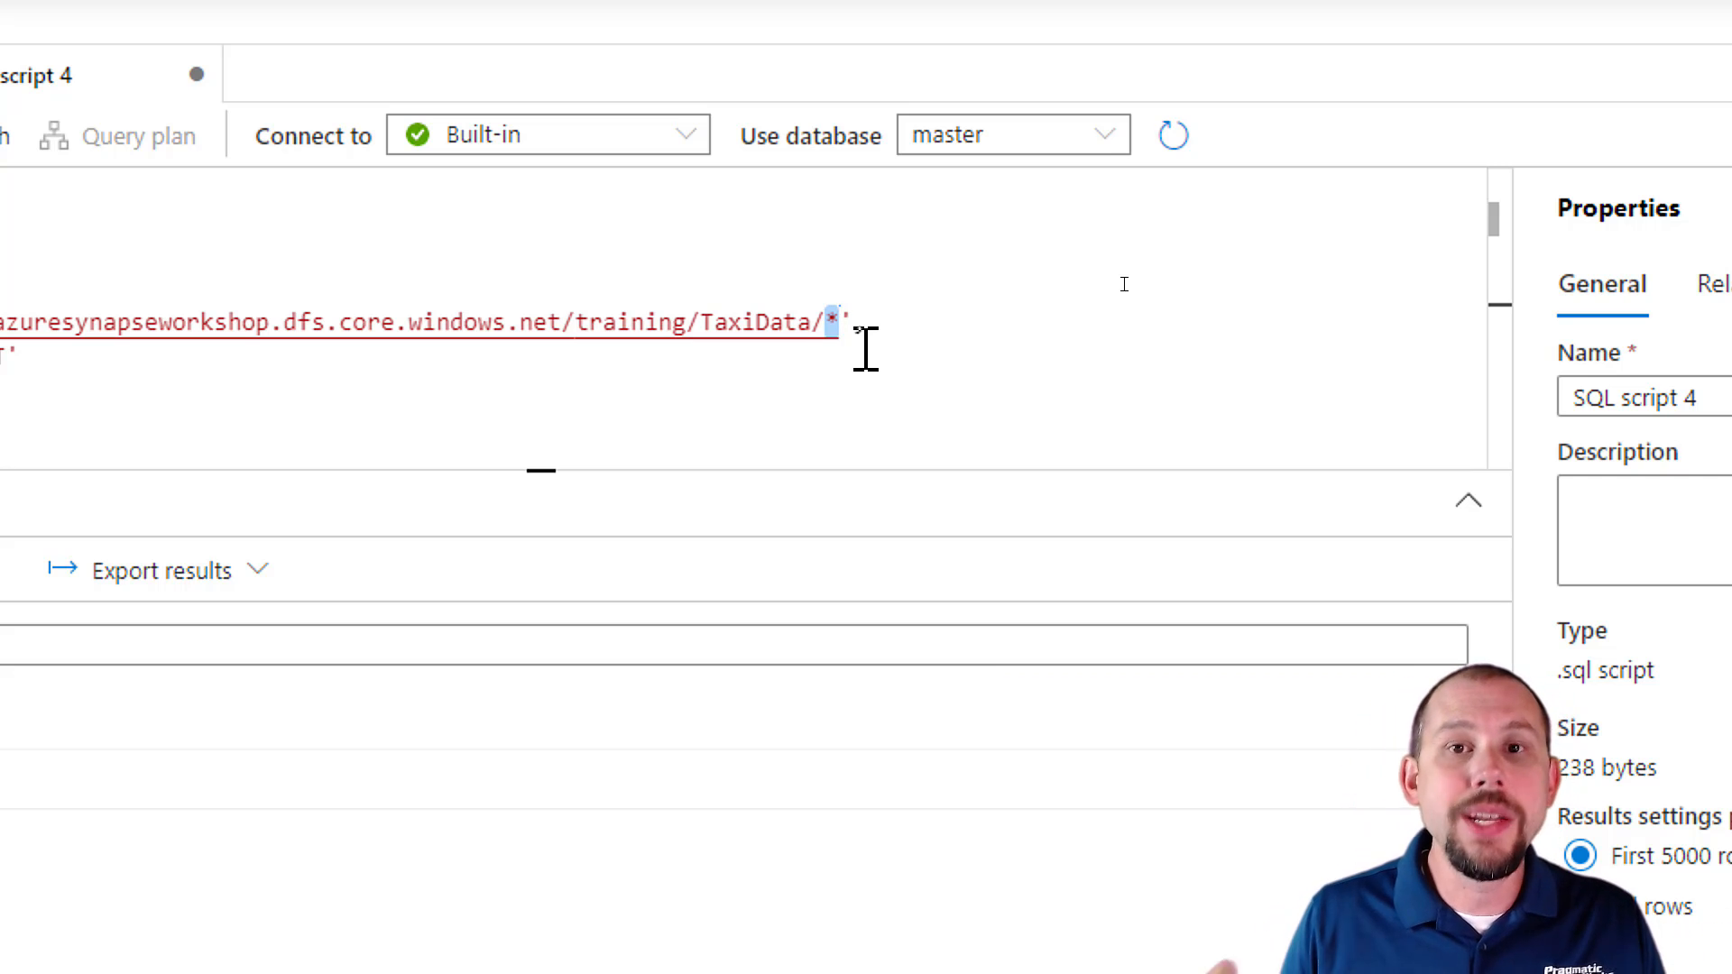
{"action": "key", "text": "ctrl+a"}
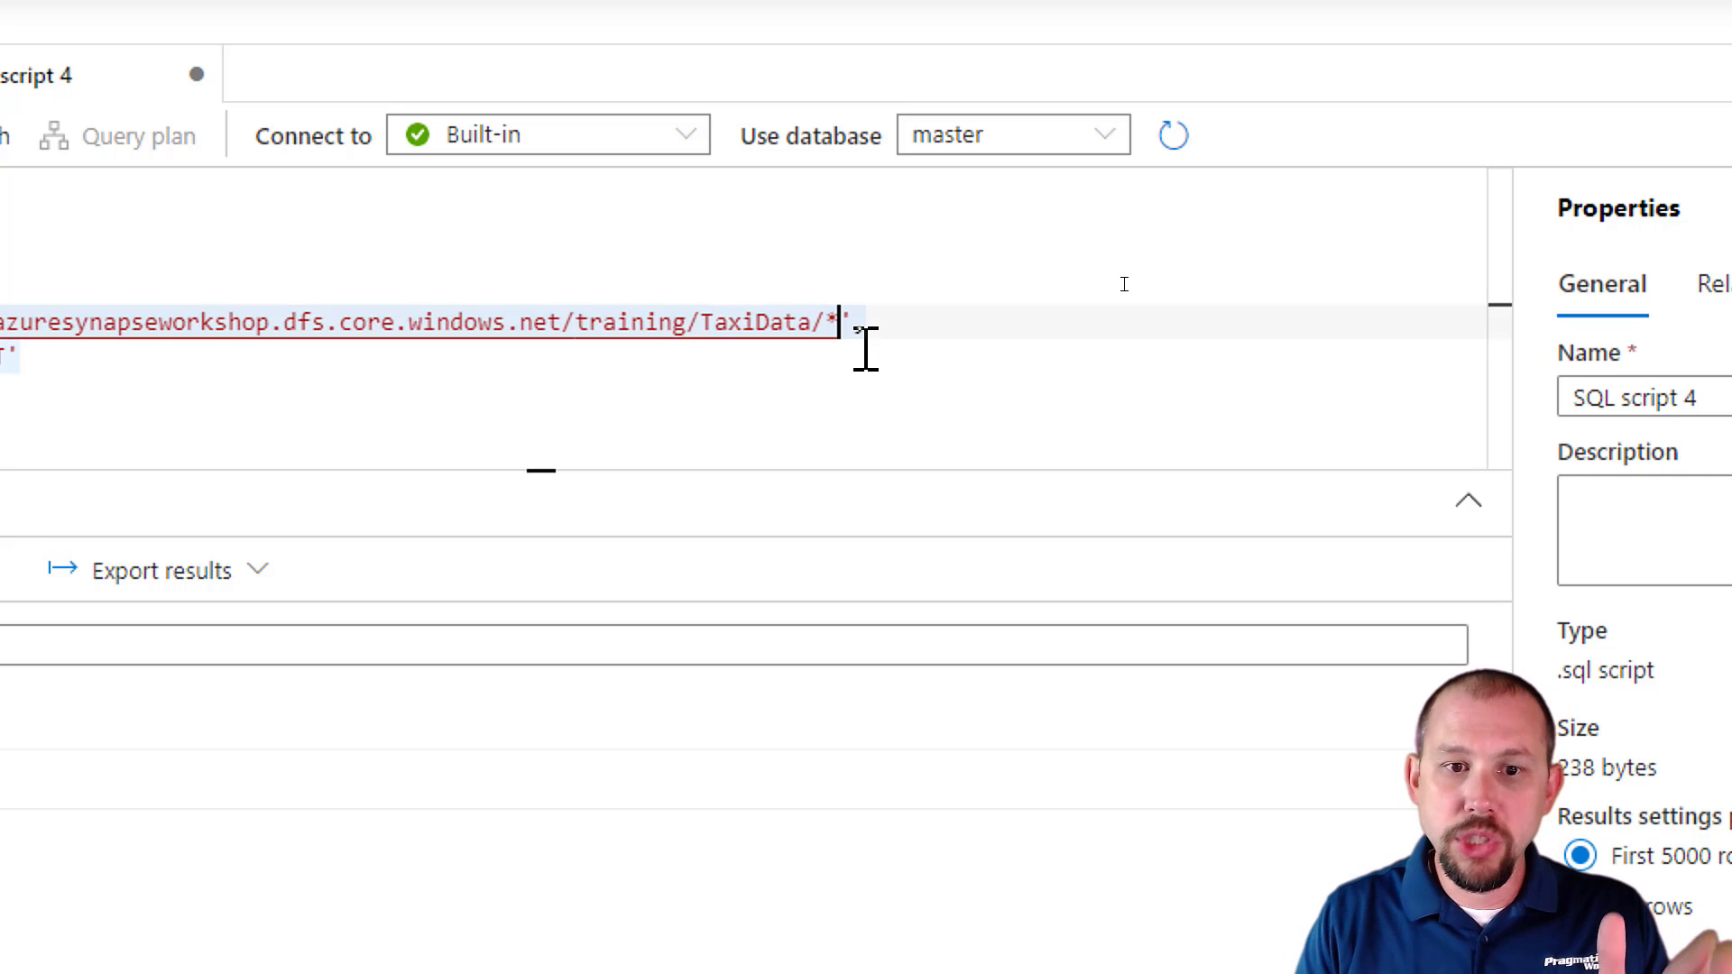
{"action": "type", "text": "/"}
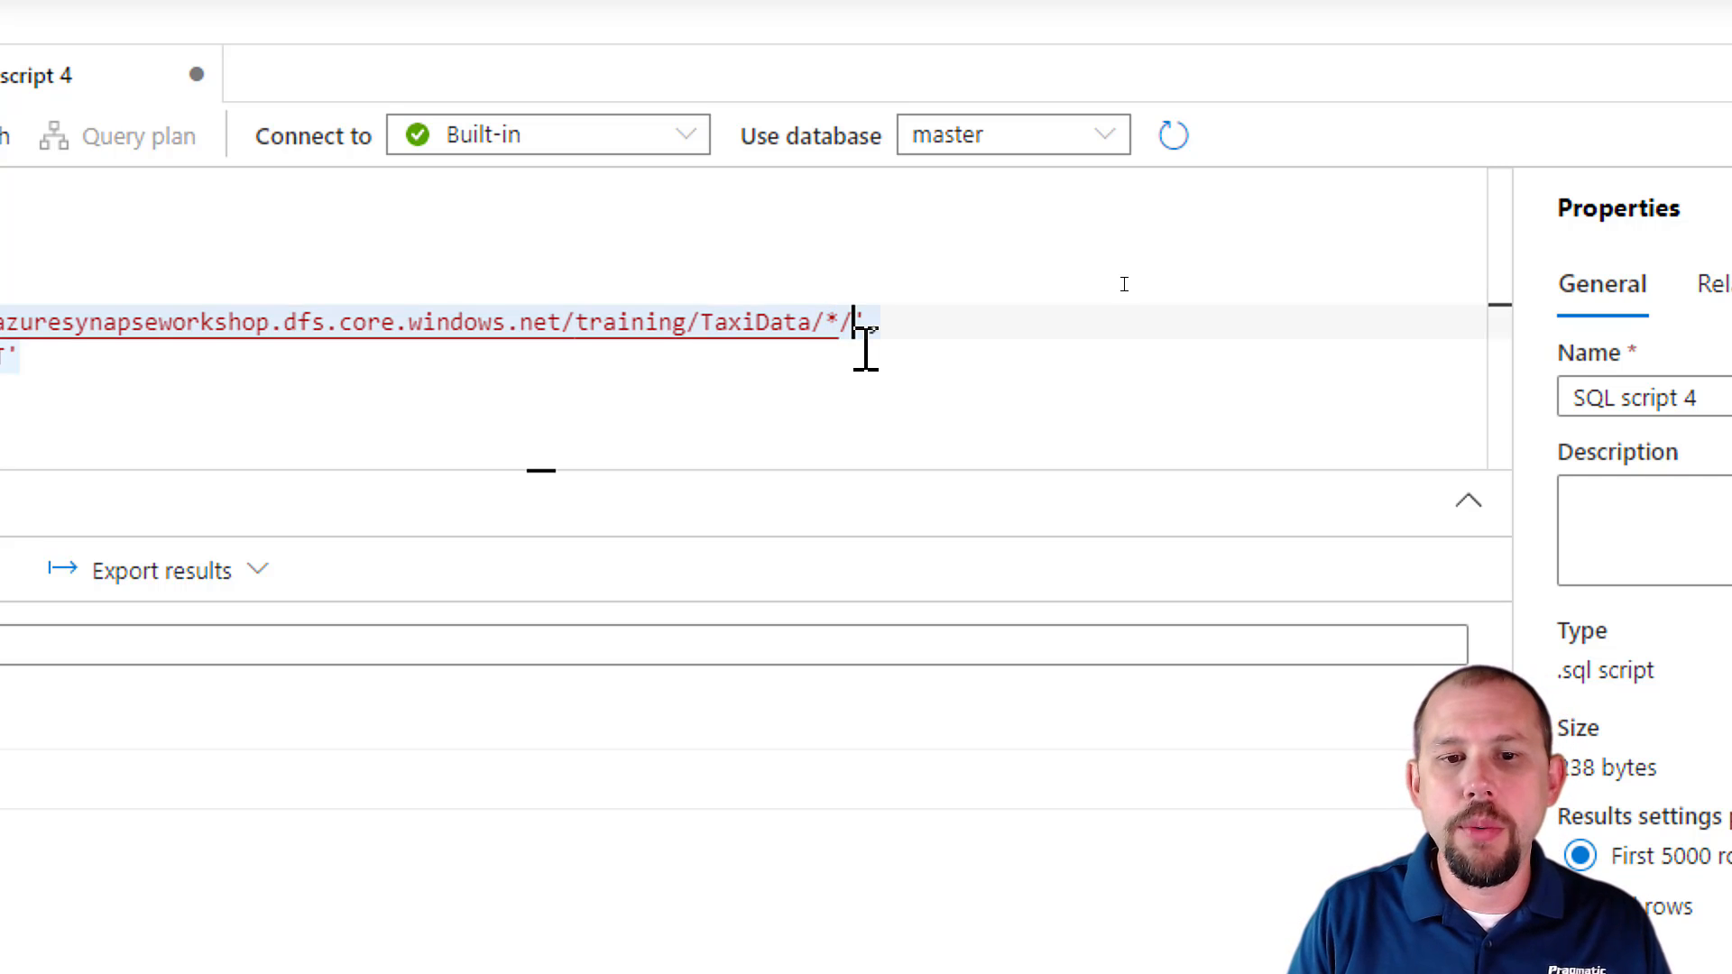
{"action": "type", "text": "*"}
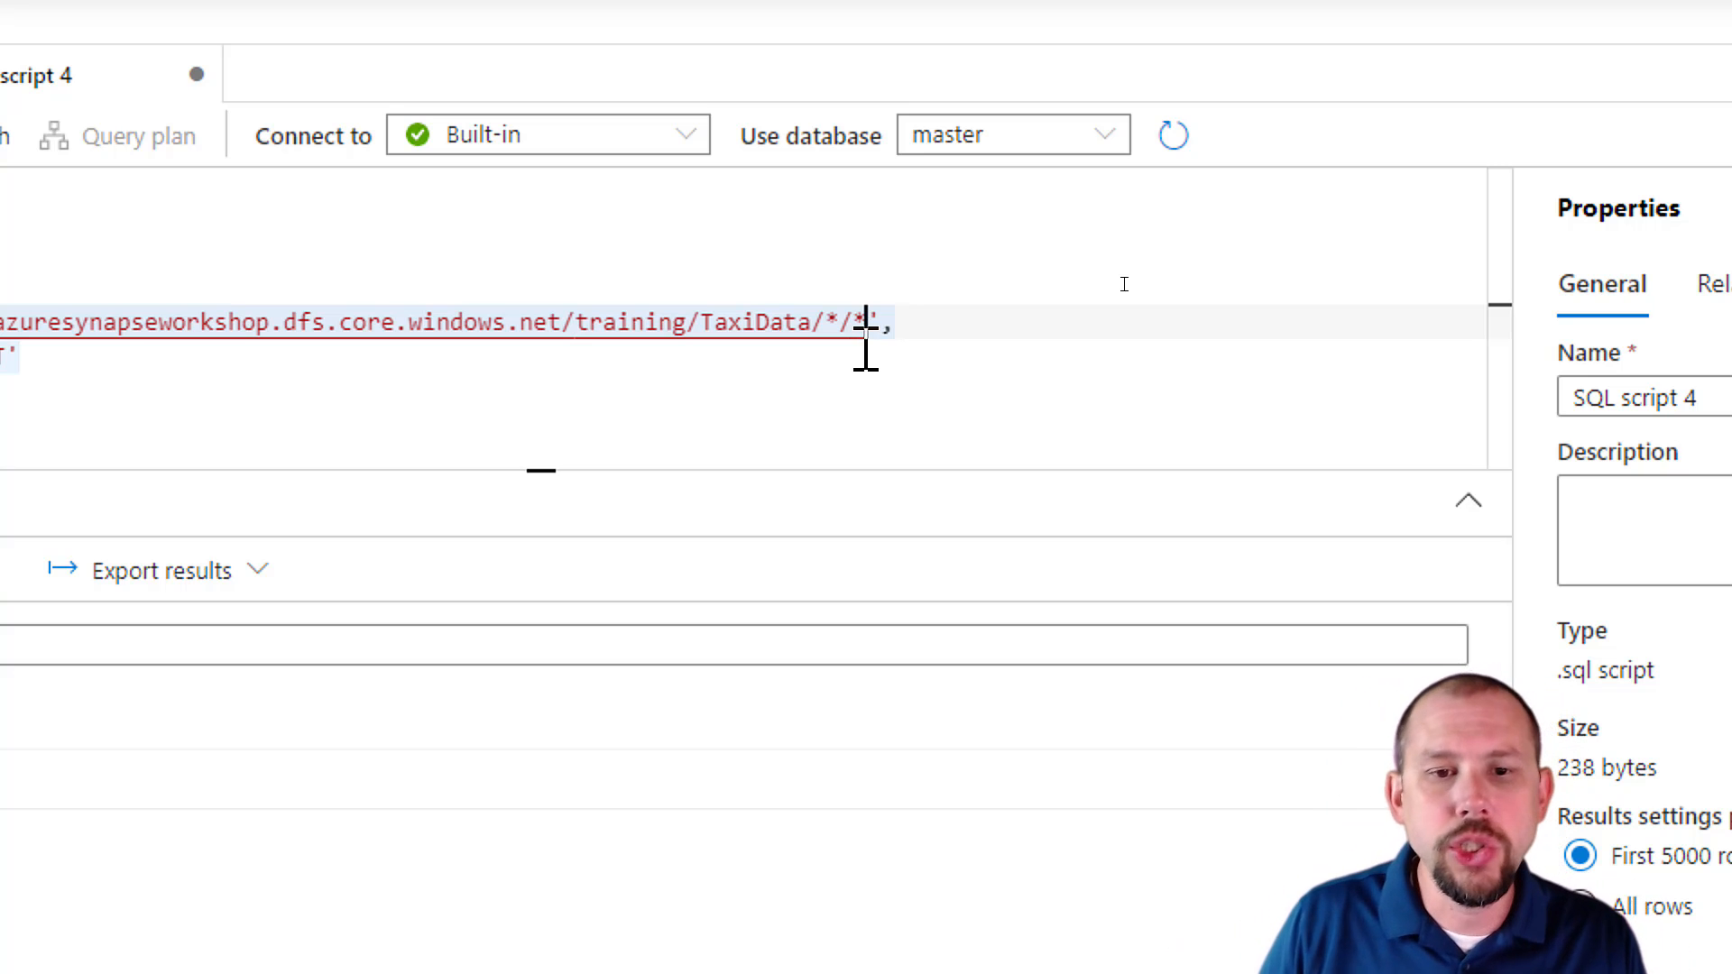
Shorten the BULK path so that it ends in TaxiData/* and run the query to check the total row count.
{"action": "key", "text": "BackSpace"}
{"action": "key", "text": "BackSpace"}
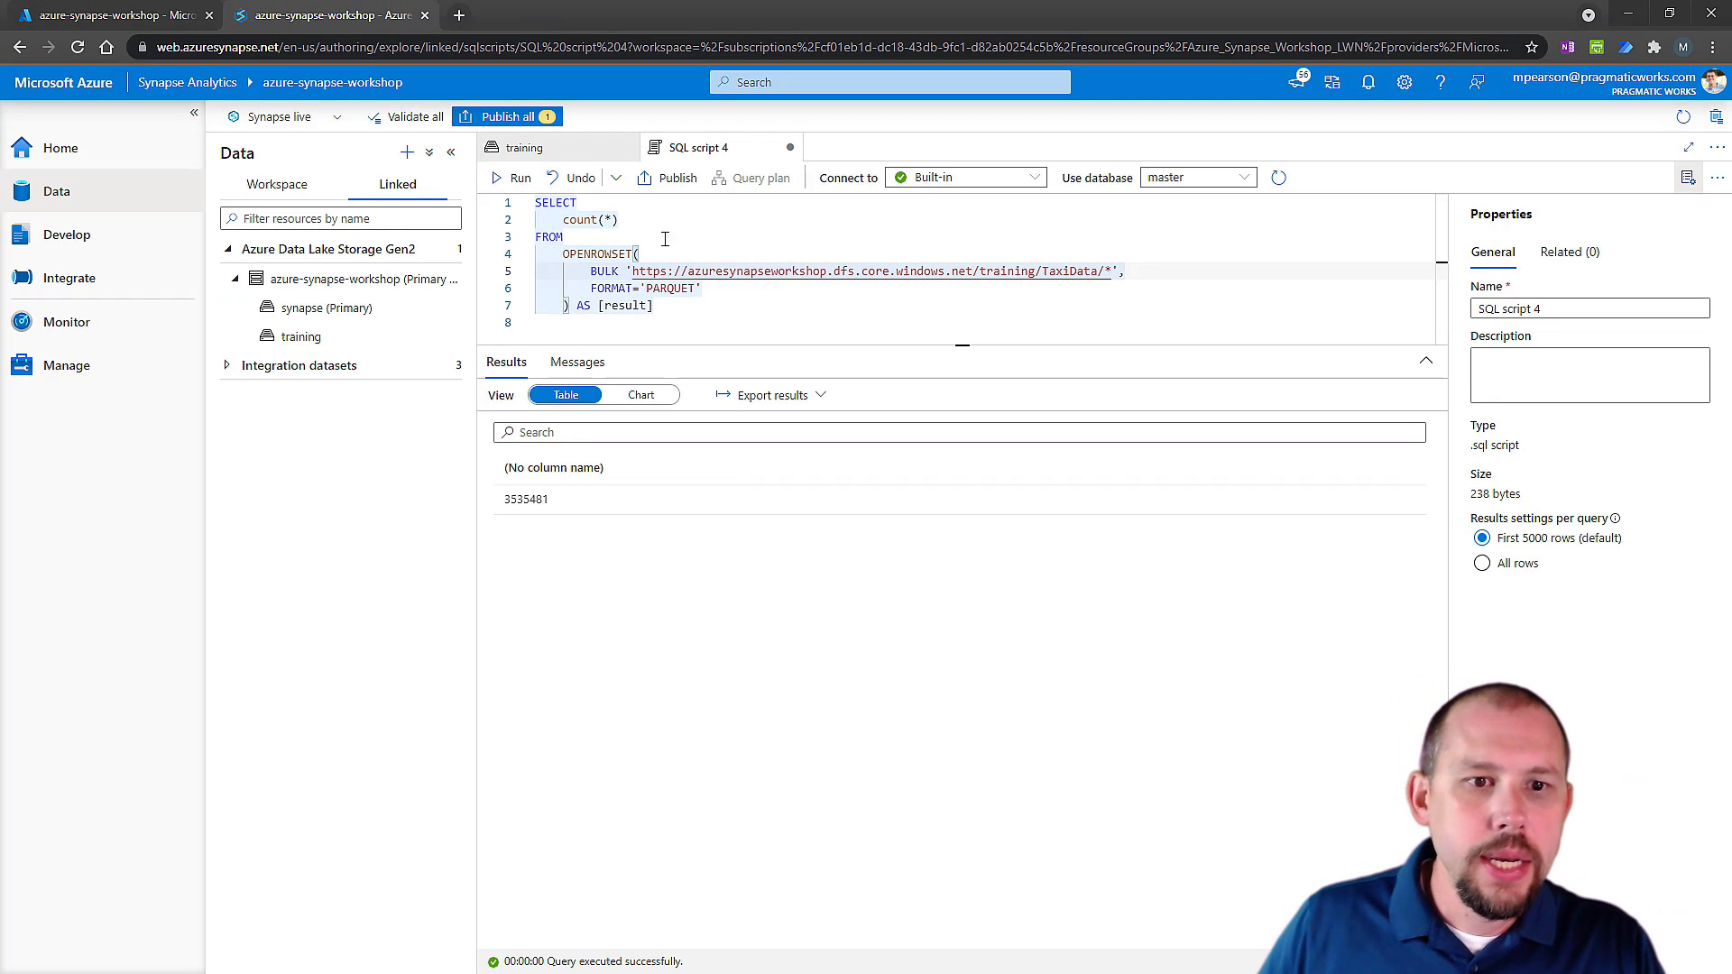
{"action": "left_click", "coordinate": [513, 177]}
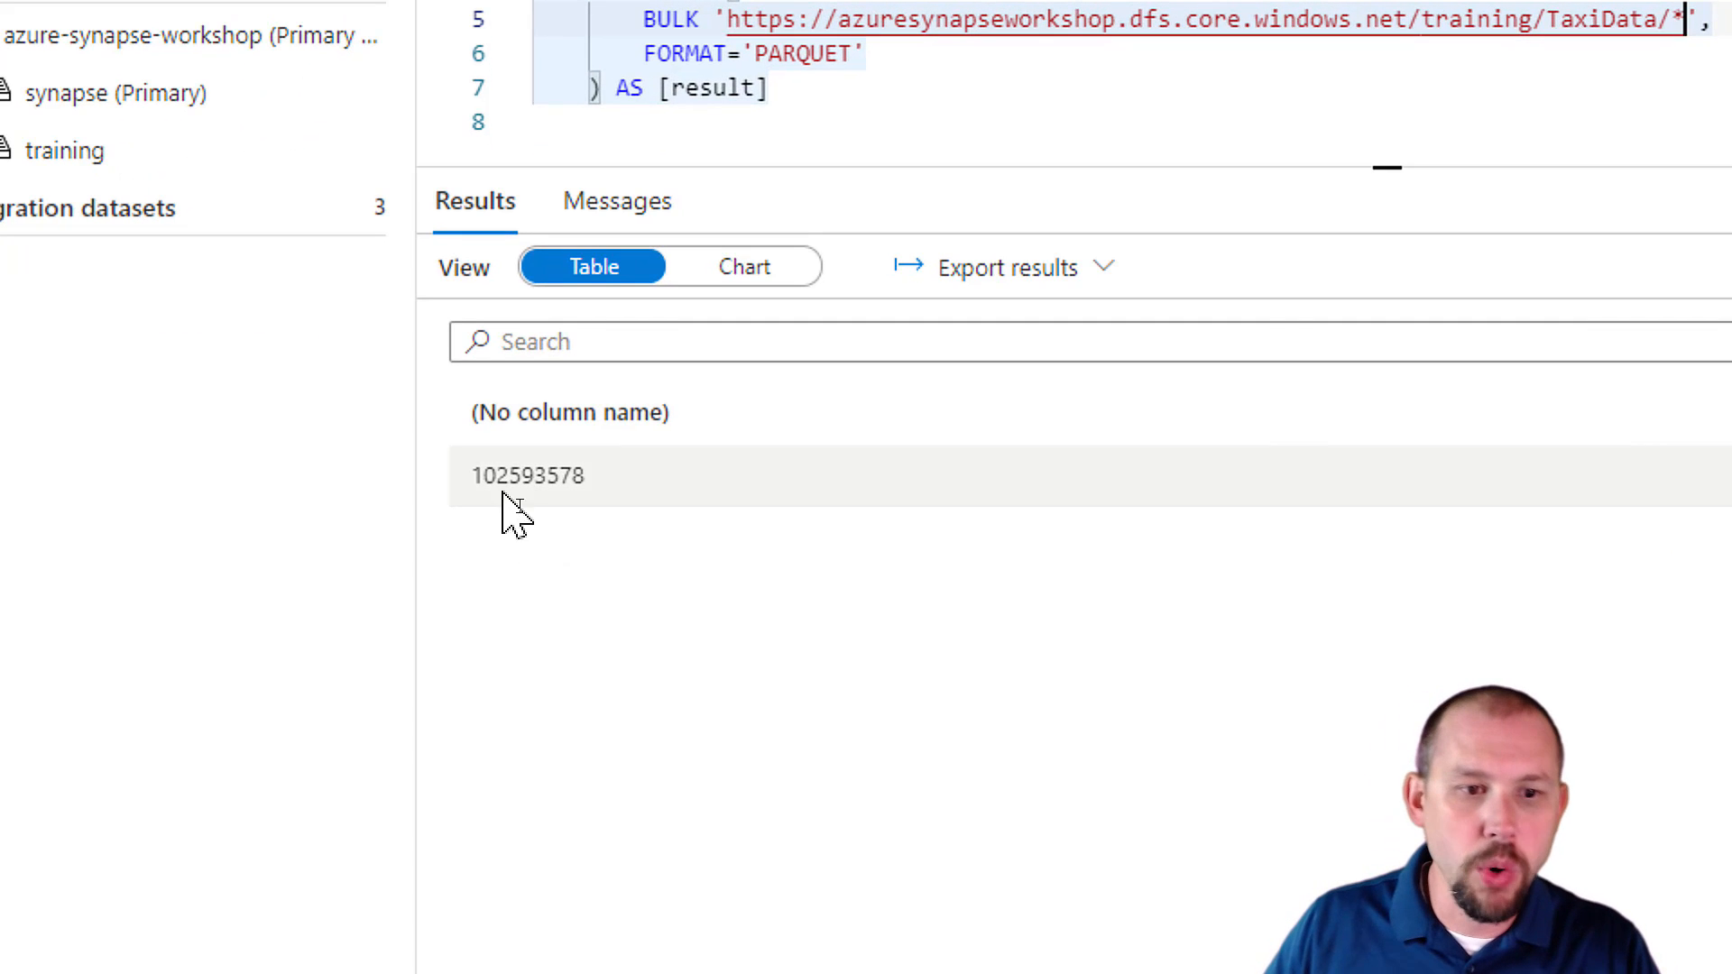
{"action": "mouse_move", "coordinate": [498, 476]}
{"action": "left_mouse_down"}
{"action": "mouse_move", "coordinate": [568, 478]}
{"action": "mouse_move", "coordinate": [509, 476]}
{"action": "left_mouse_up"}
{"action": "left_click", "coordinate": [559, 483]}
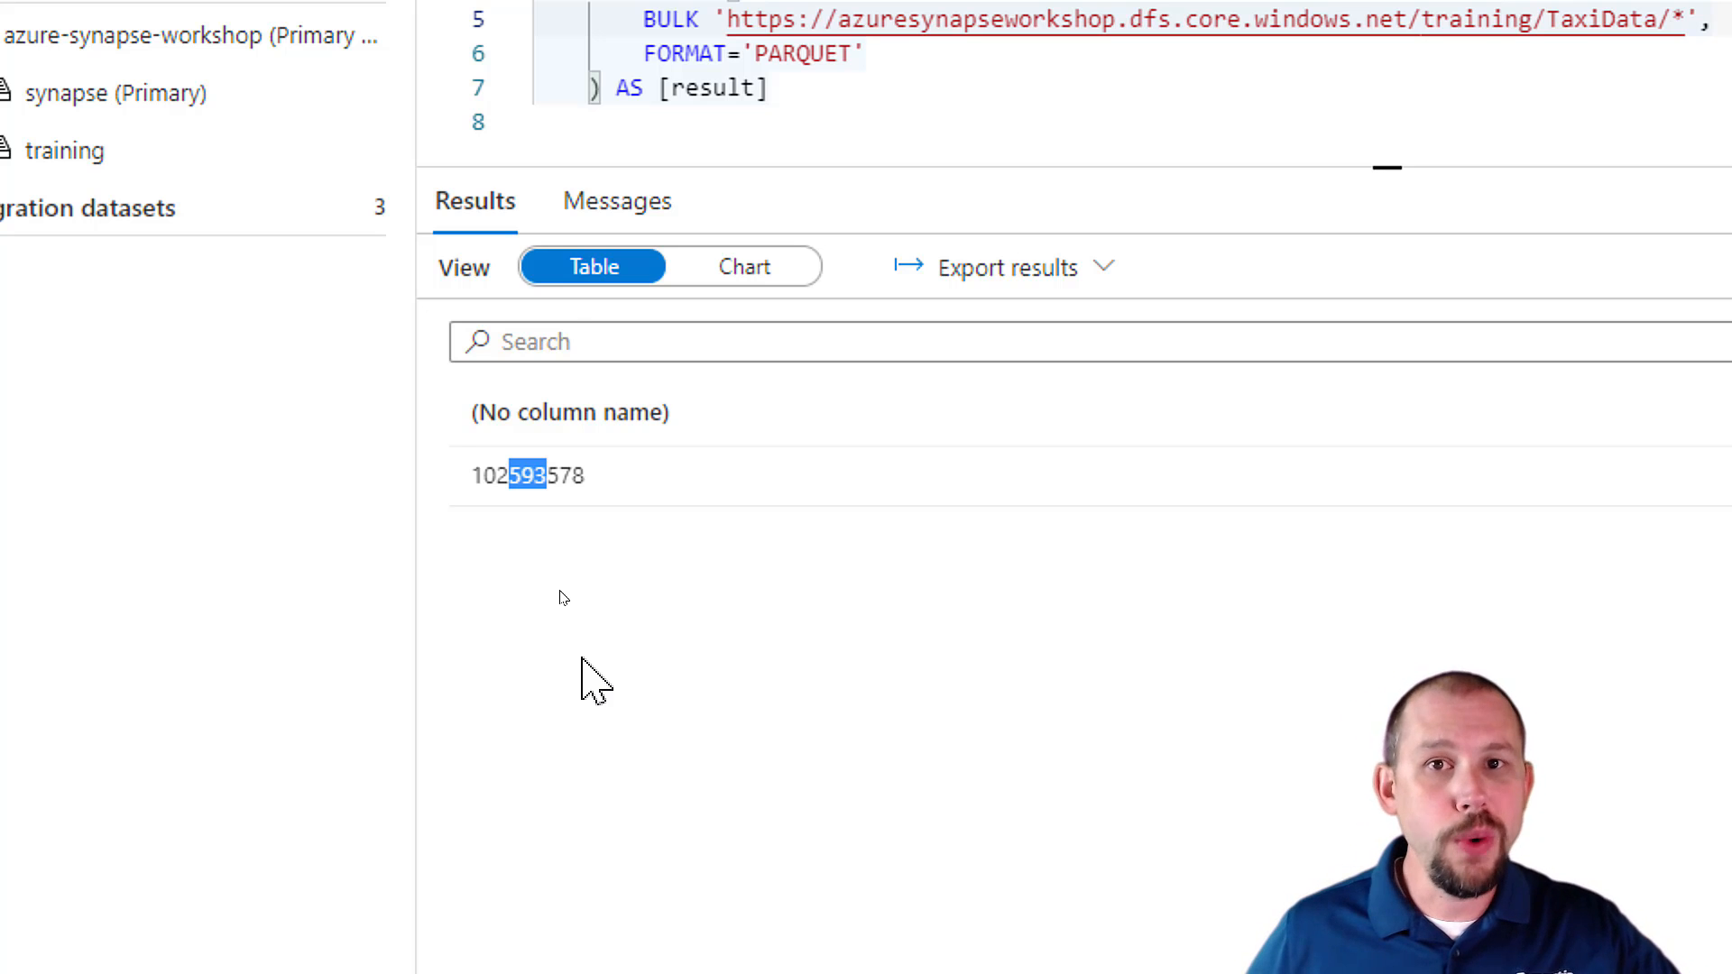
Restore part-00000-7da134eb-ff0c-463f-b035-4cab42cd3f03-c000.snappy.parquet in place of the wildcard after TaxiData/ in the BULK path.
{"action": "left_click_drag", "start_coordinate": [558, 220], "coordinate": [617, 220]}
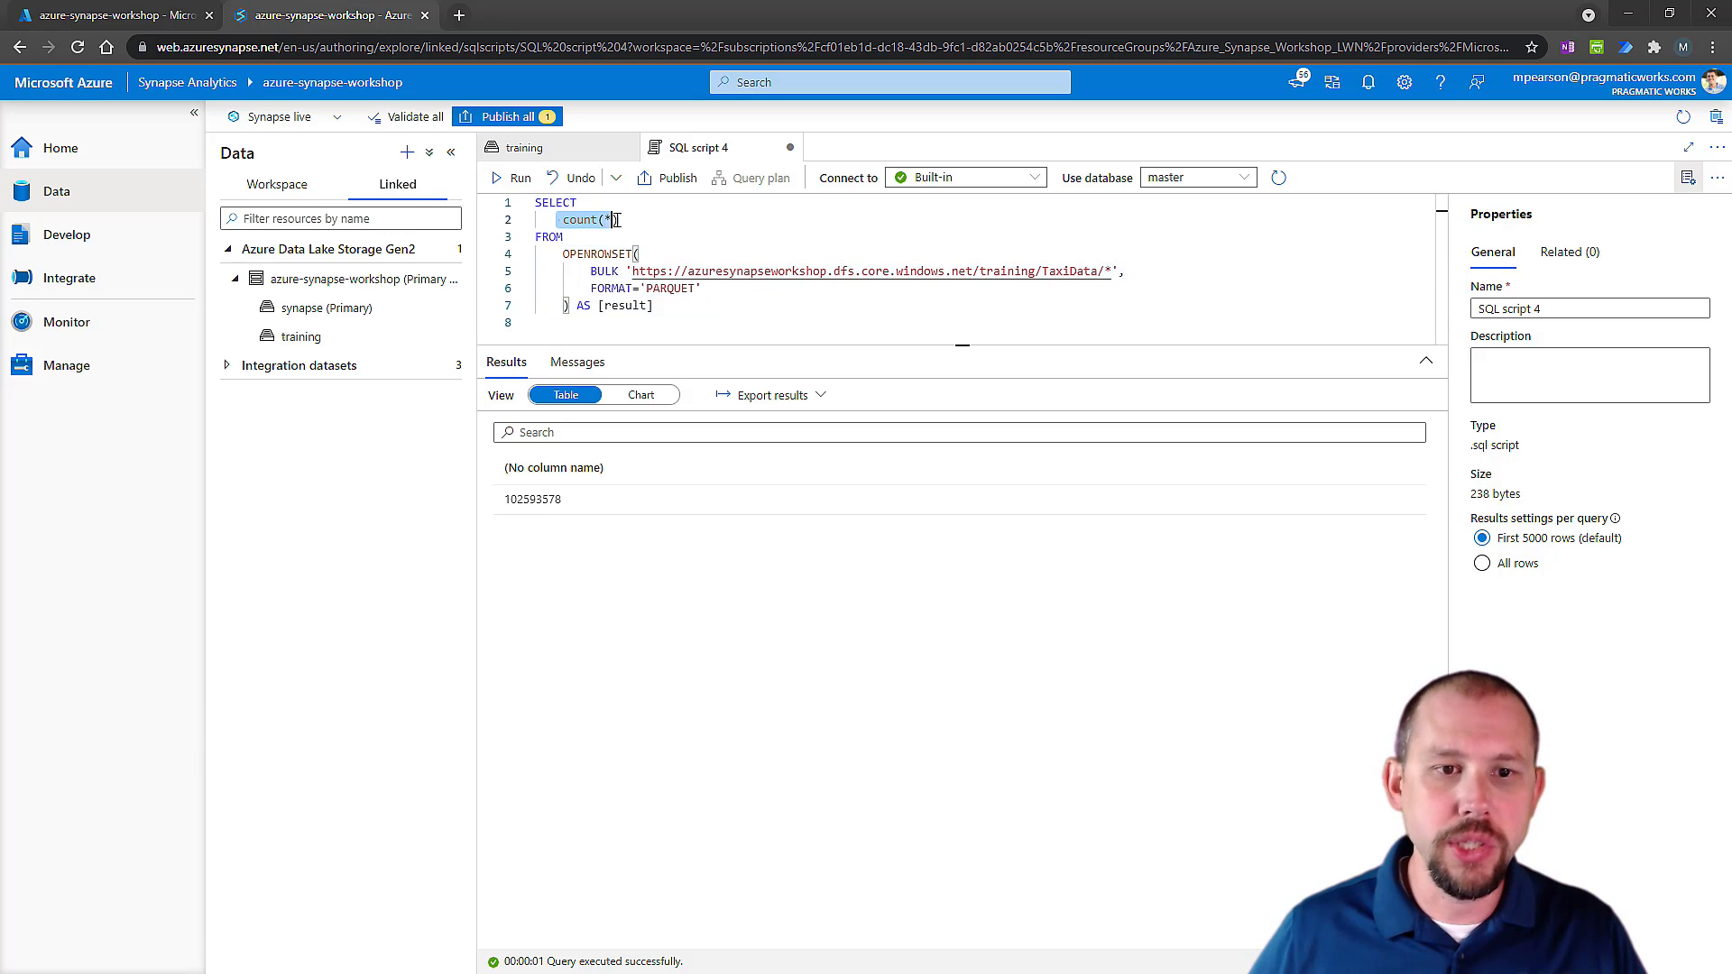
{"action": "left_click", "coordinate": [1114, 270]}
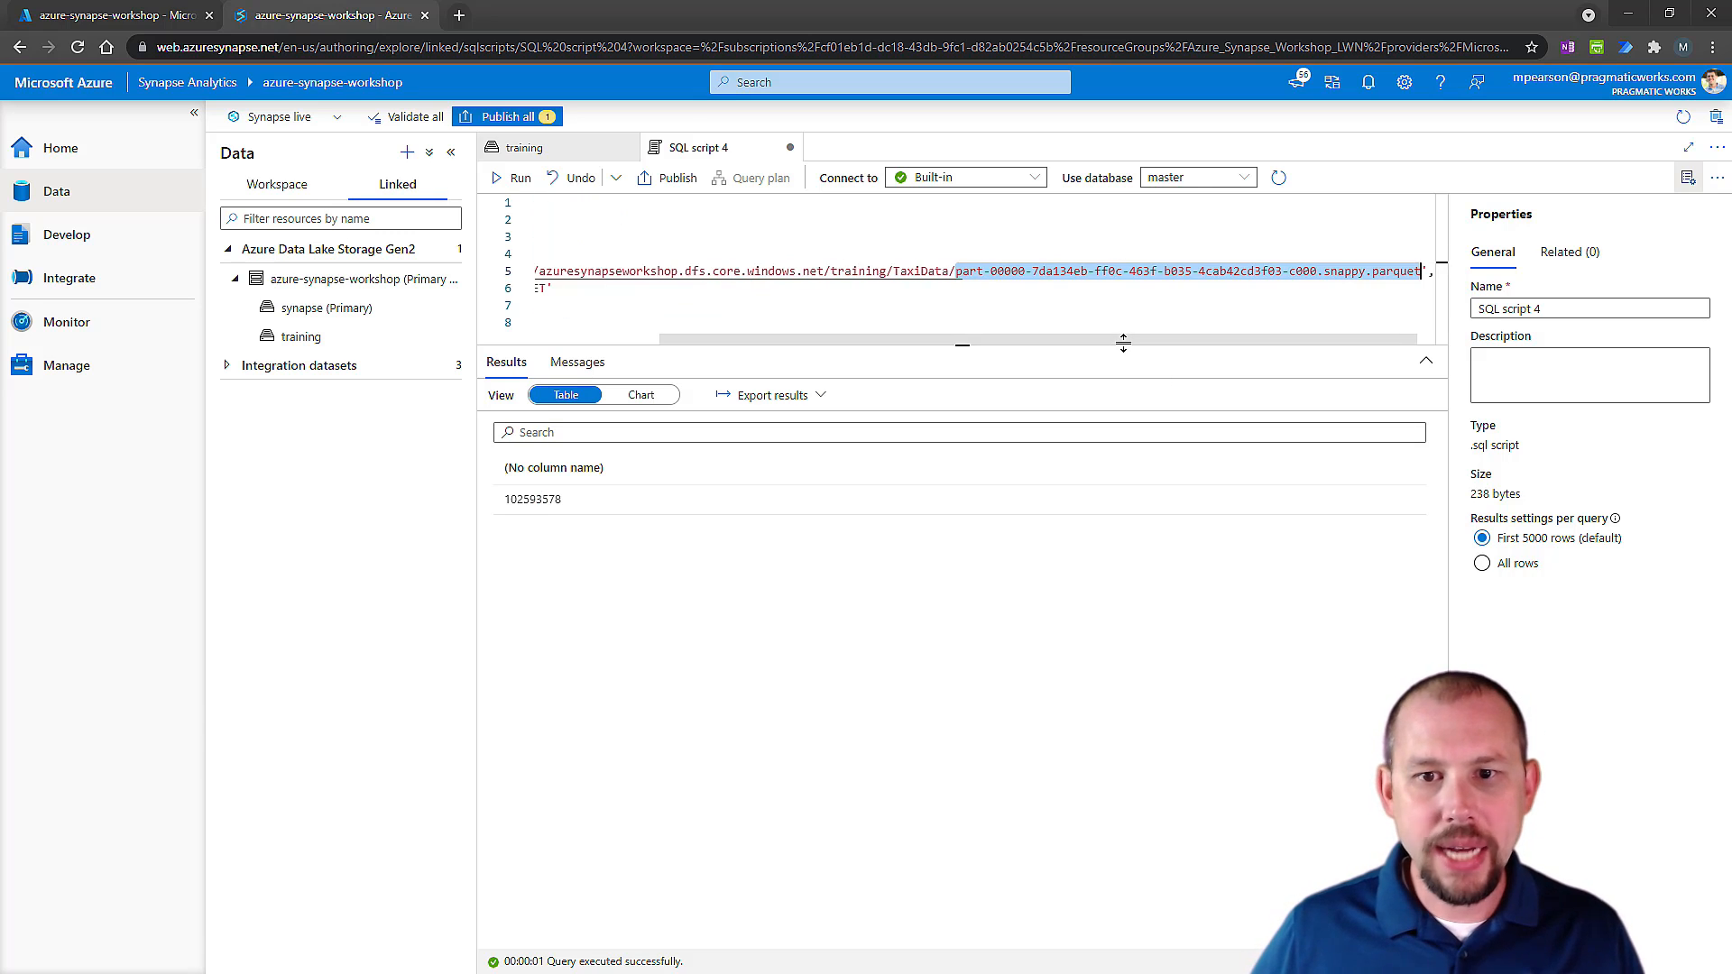
{"action": "key", "text": "BackSpace"}
{"action": "type", "text": "part-00000-7da134eb-ff0c-463f-b035-4cab42cd3f03-c000.snappy.parquet"}
{"action": "left_click_drag", "start_coordinate": [1021, 340], "coordinate": [655, 320]}
Replace count(*) with TOP 100 * in the SELECT statement and run the query.
{"action": "left_click_drag", "start_coordinate": [565, 220], "coordinate": [673, 211]}
{"action": "type", "text": "top"}
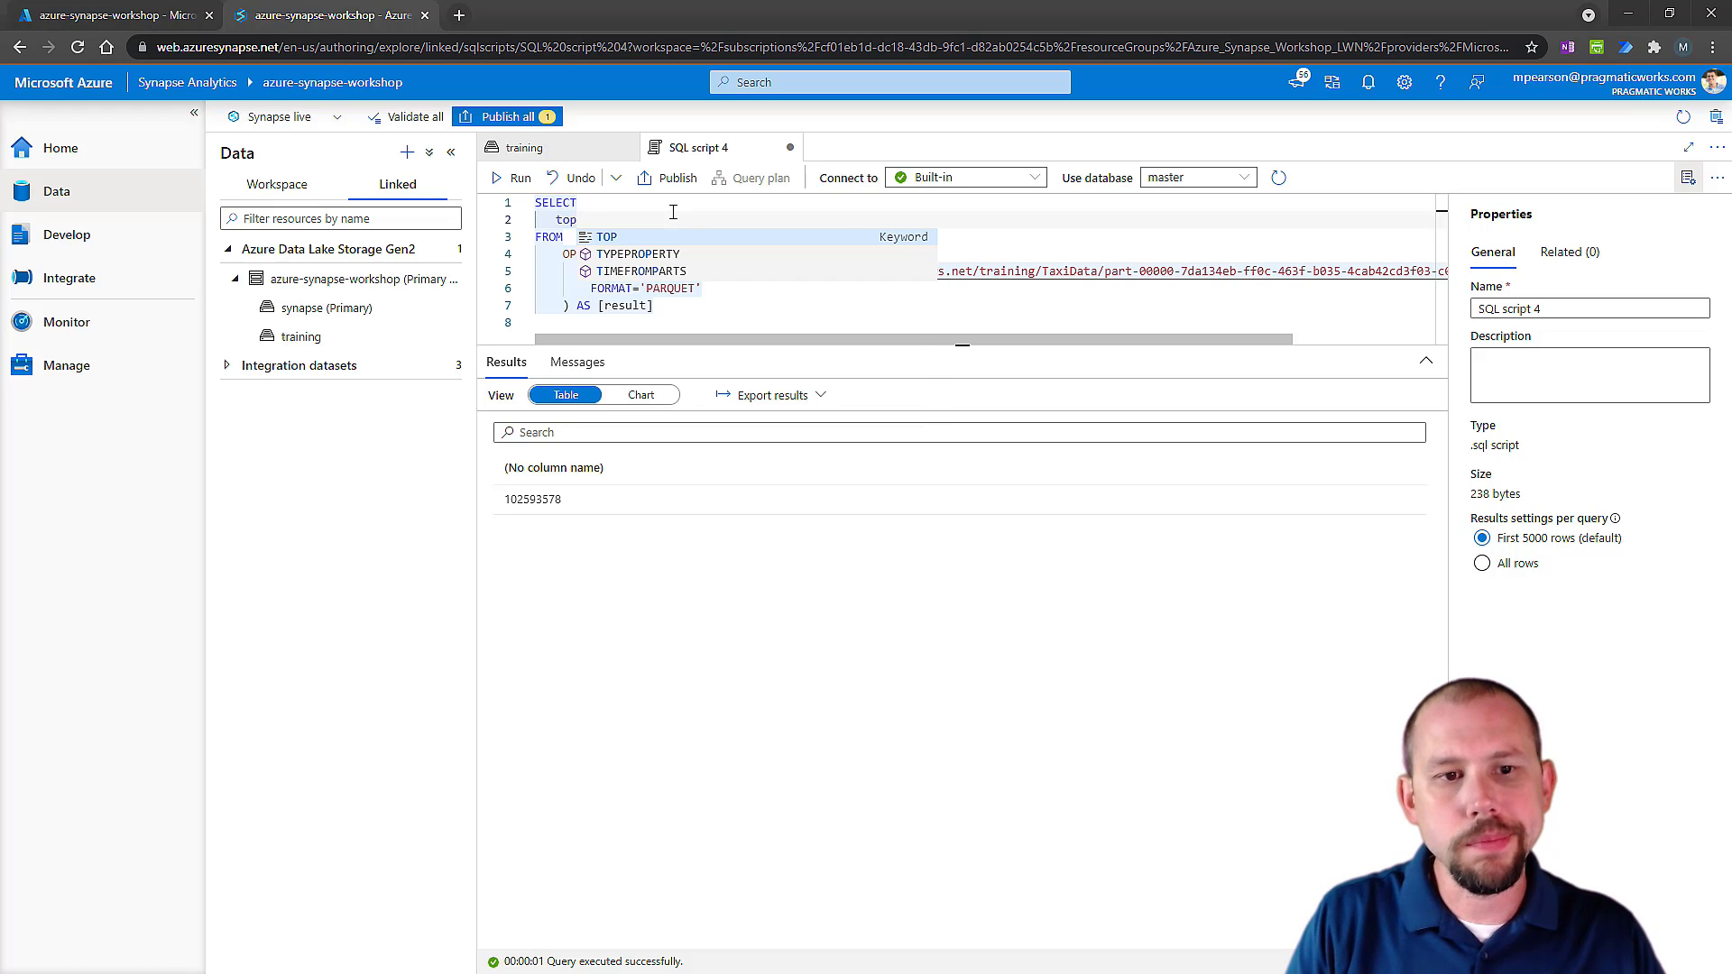
{"action": "key", "text": "Tab"}
{"action": "type", "text": "1"}
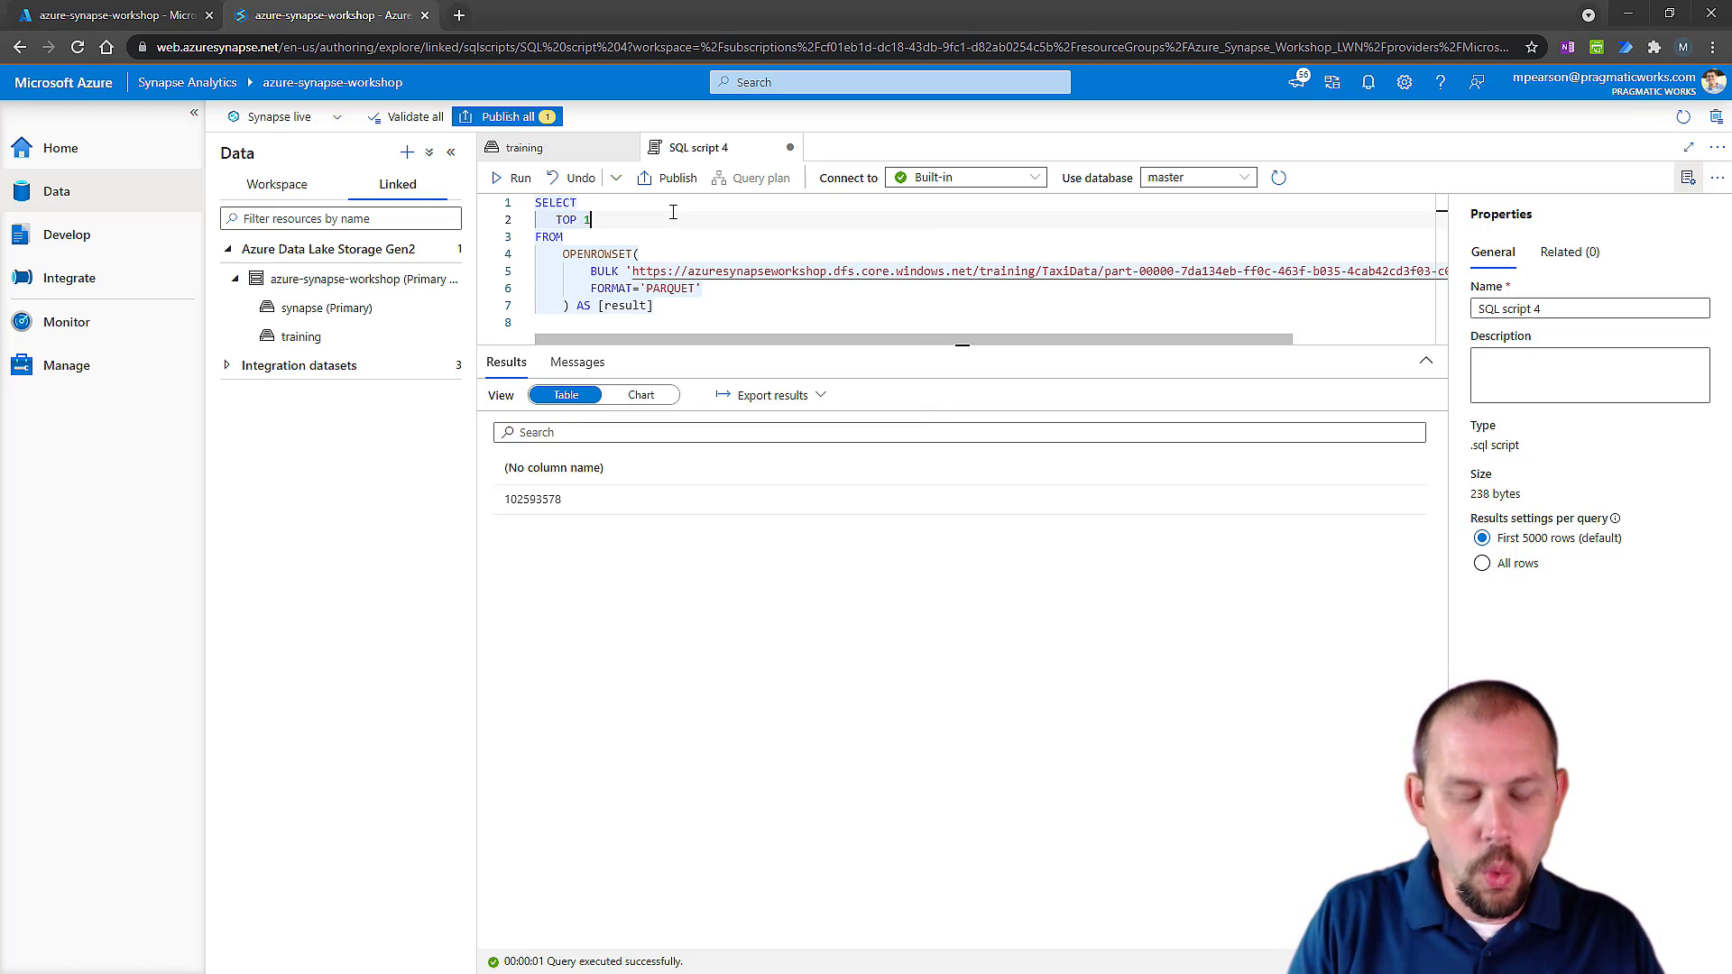
{"action": "type", "text": "00 *"}
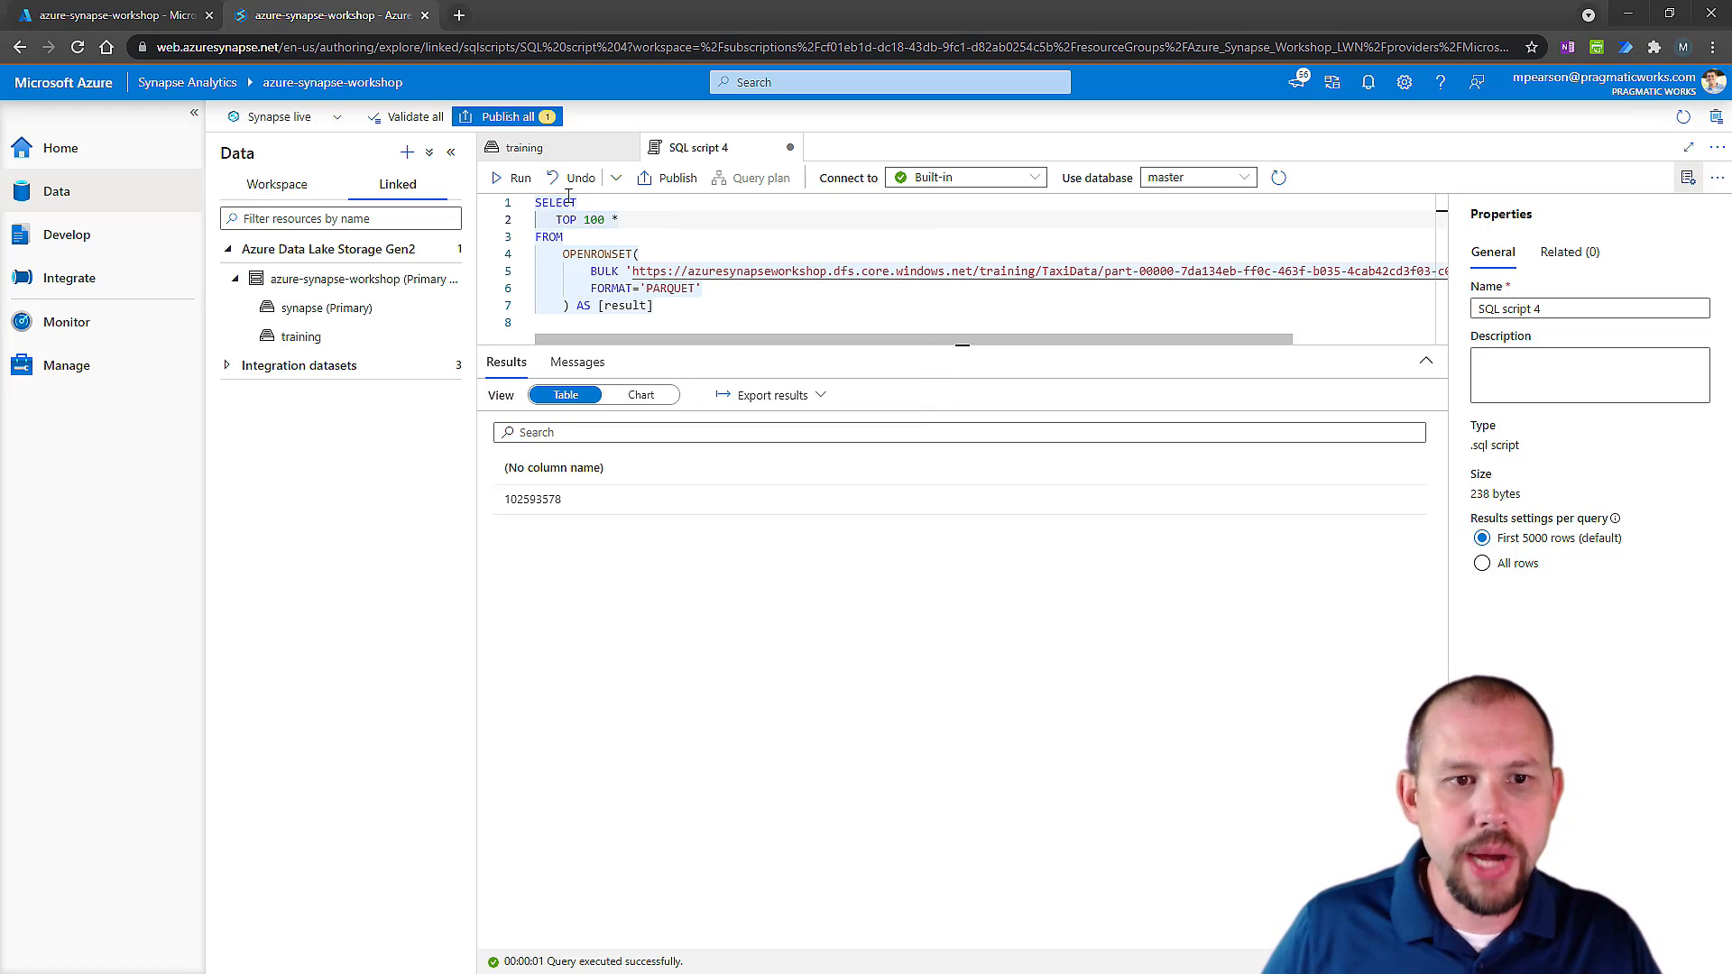
{"action": "key", "text": "shift+Return"}
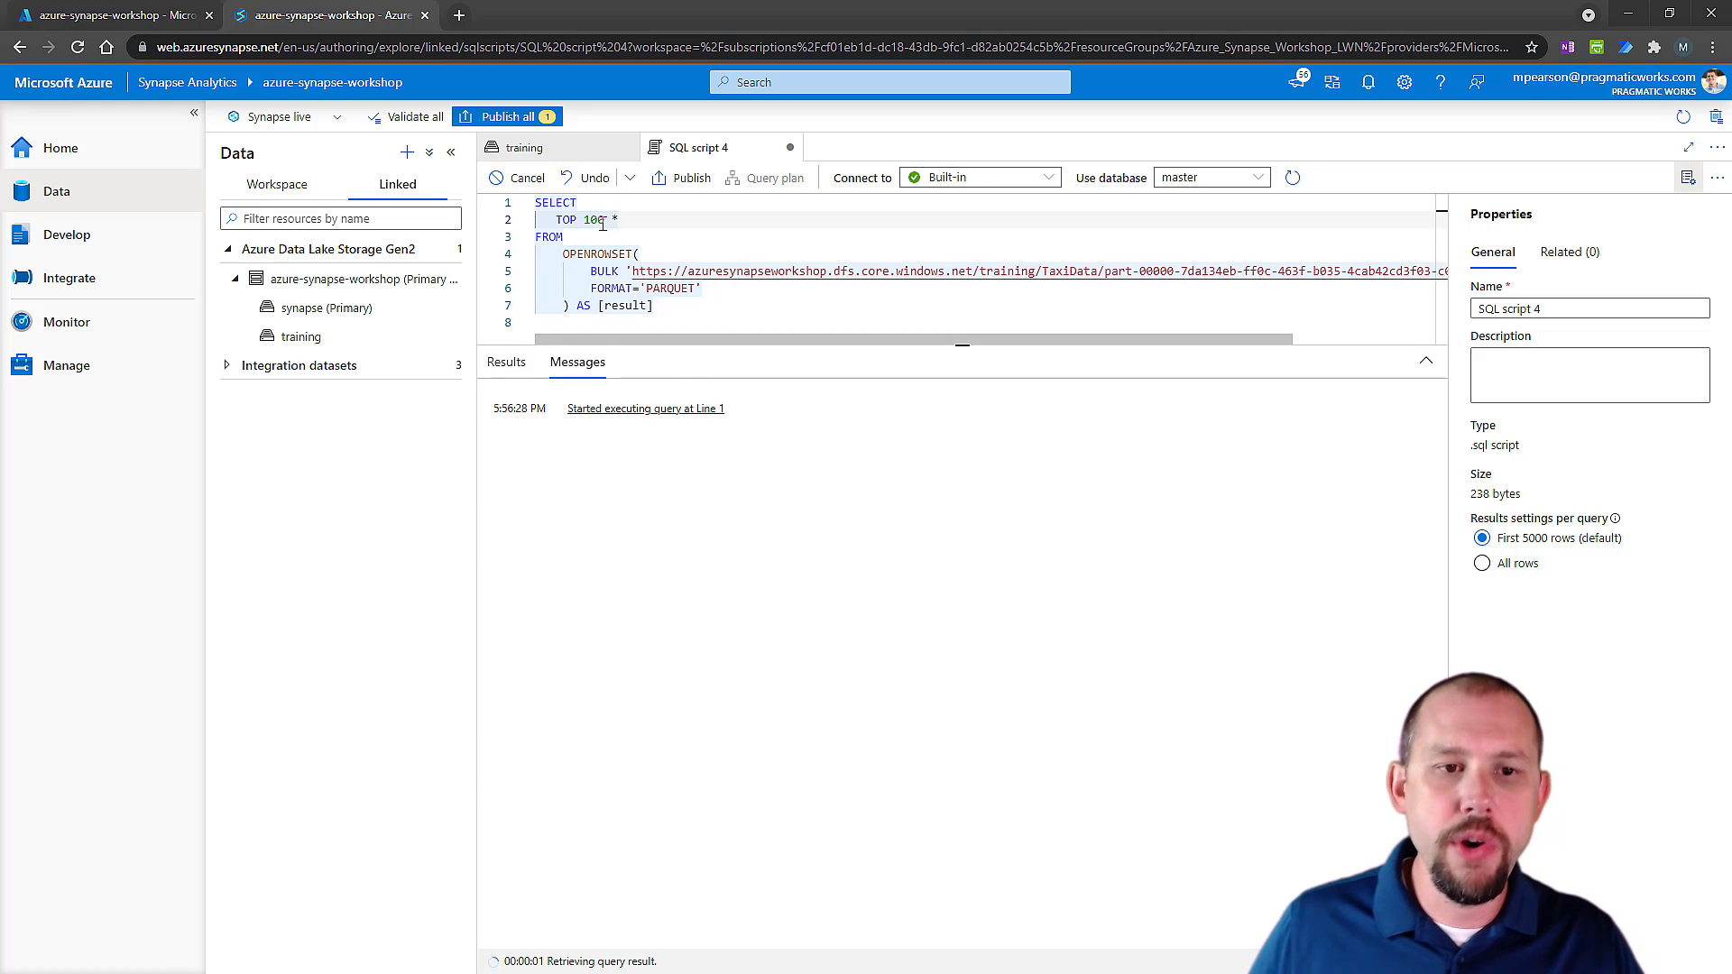
{"action": "left_click_drag", "start_coordinate": [637, 221], "coordinate": [599, 221]}
{"action": "left_click", "coordinate": [705, 313]}
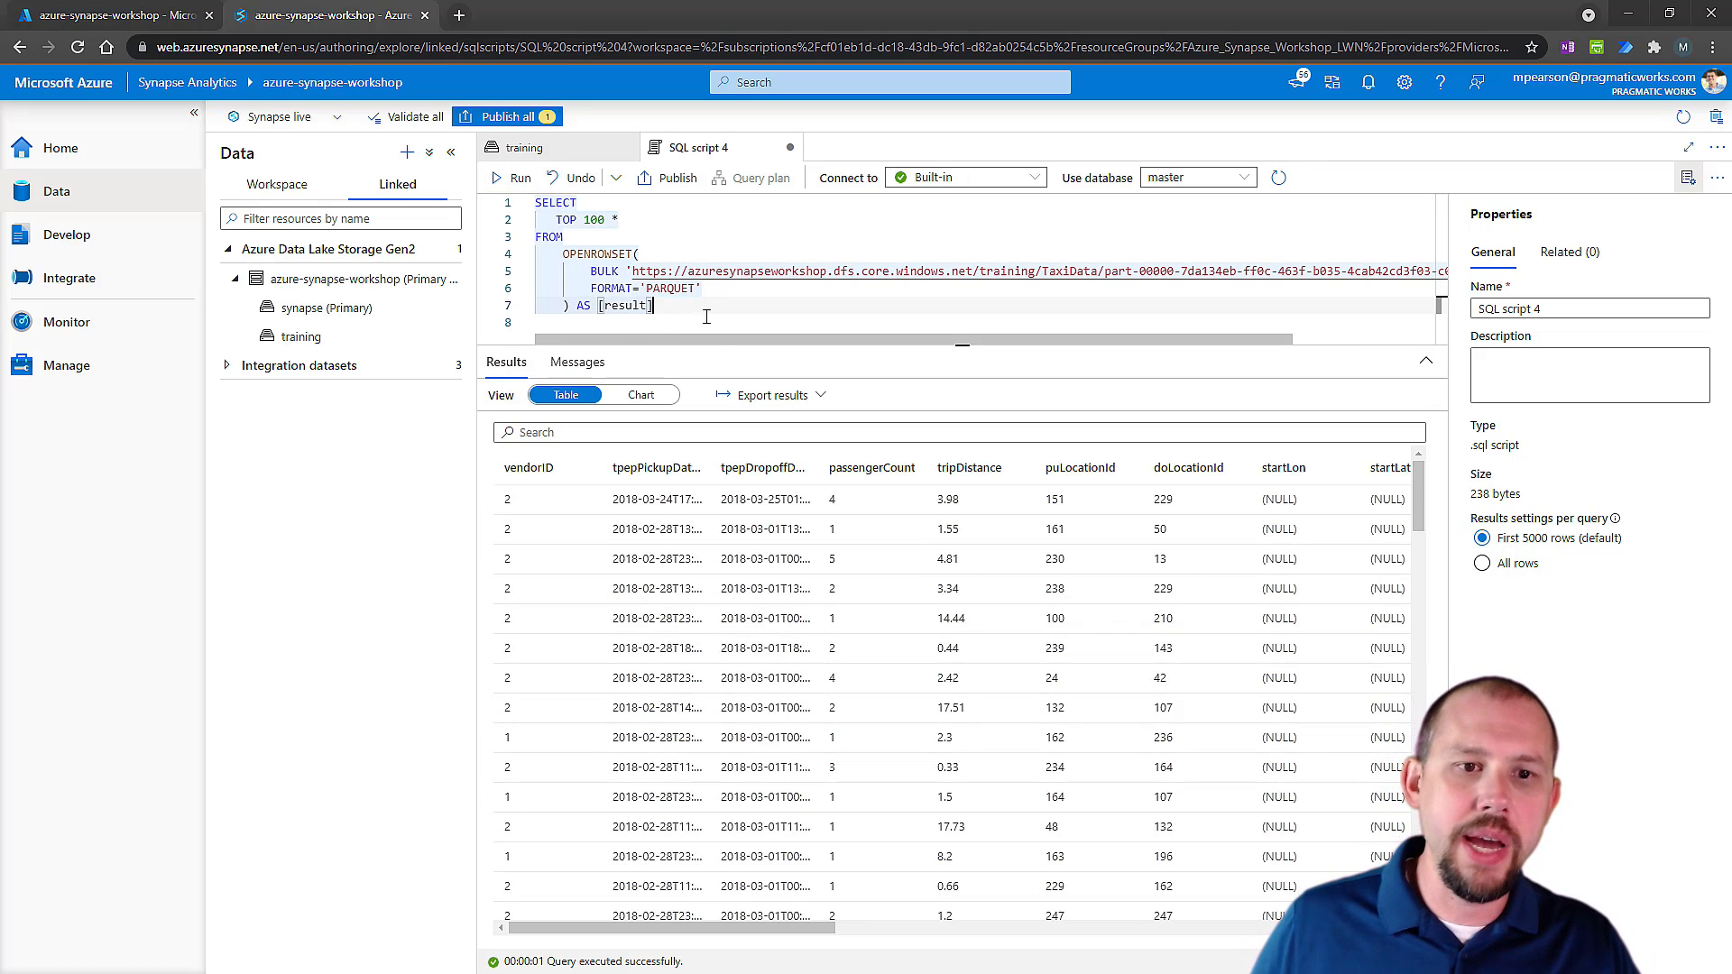
{"action": "key", "text": "ctrl+a"}
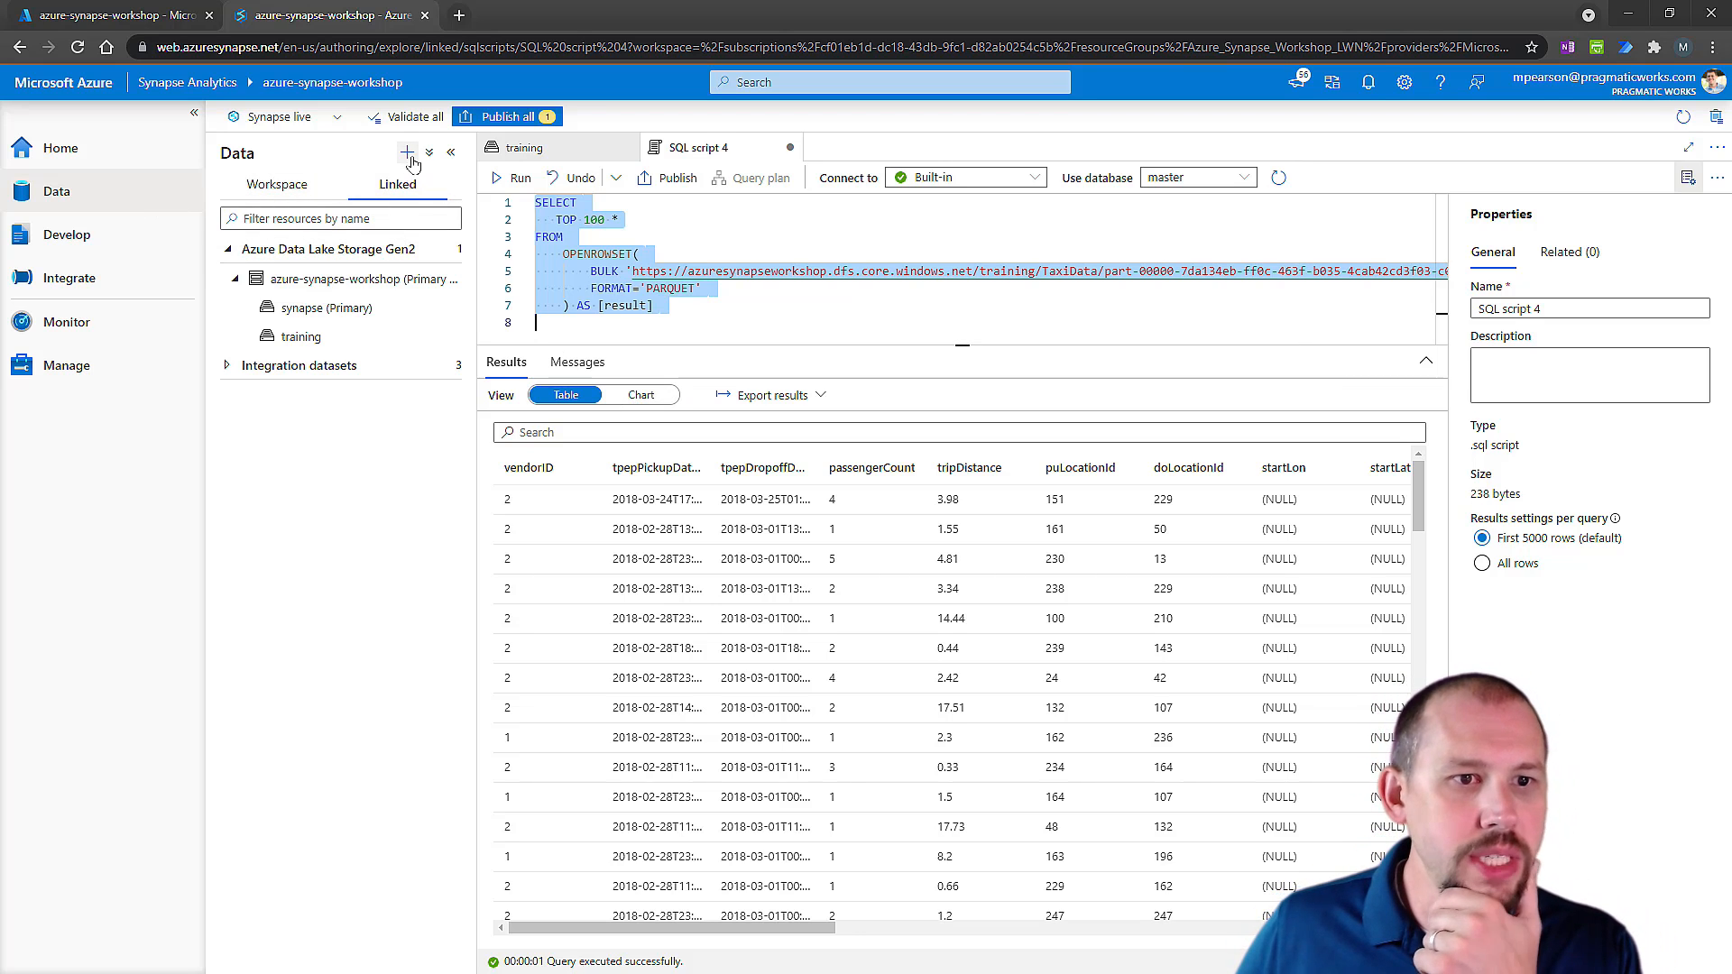
Go back to the training container's files and look through the existing integration datasets.
{"action": "left_click", "coordinate": [300, 336]}
{"action": "left_click", "coordinate": [229, 370]}
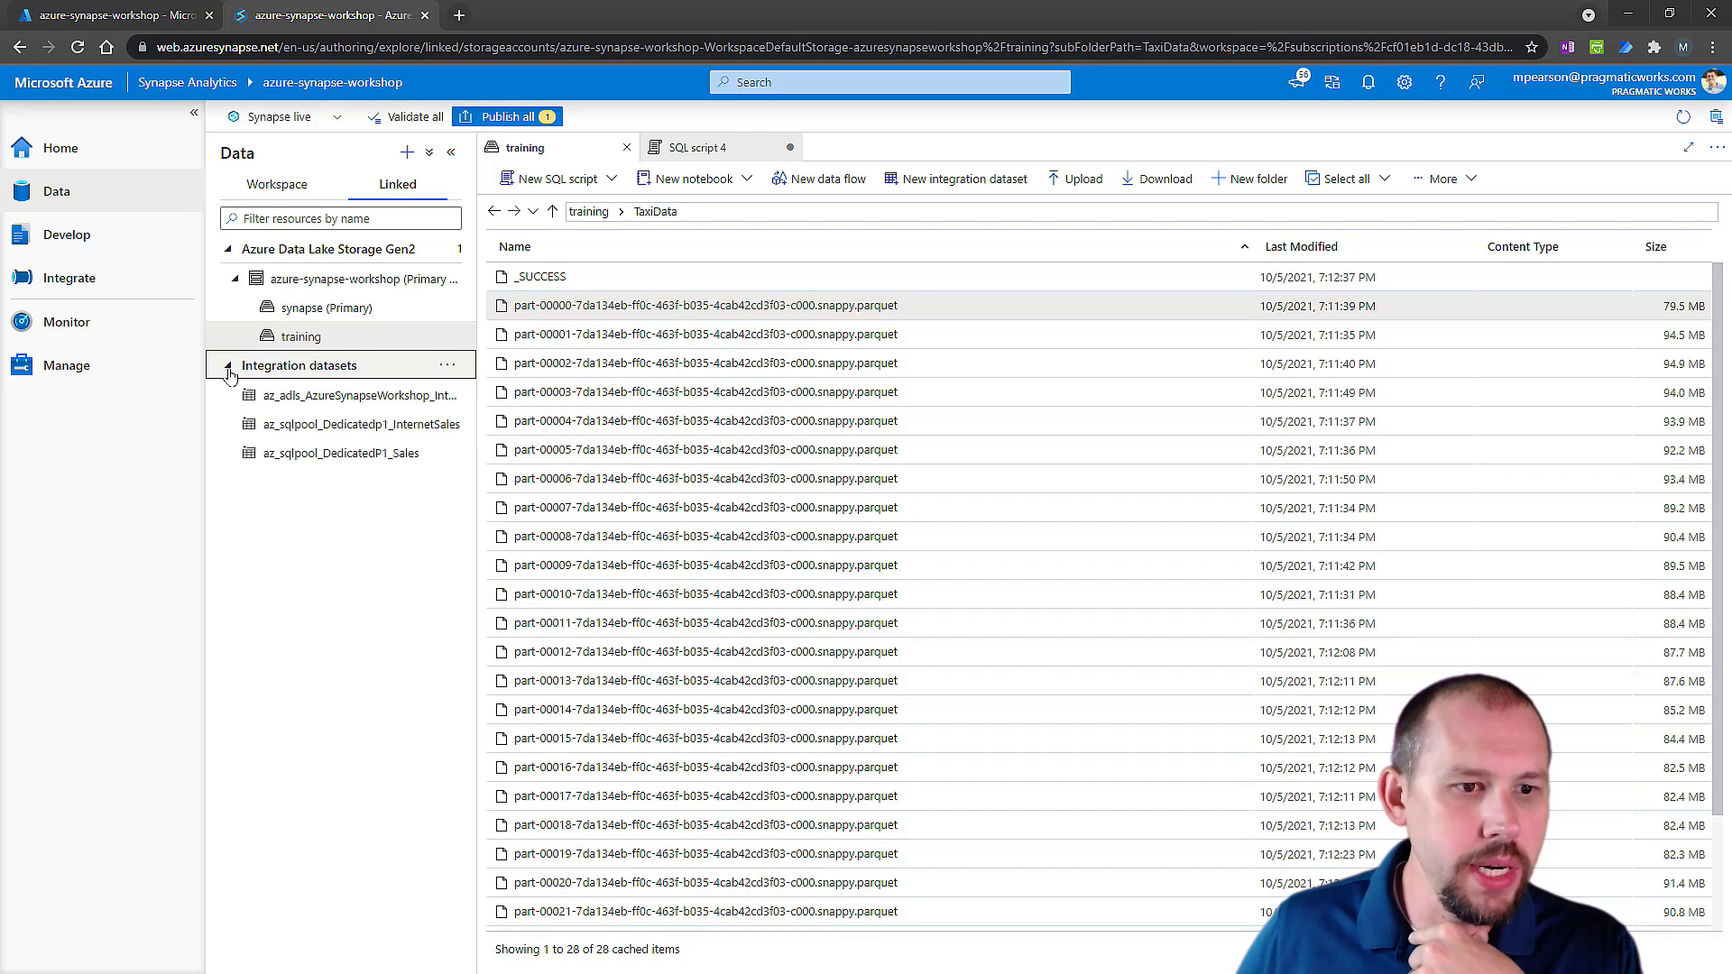
{"action": "left_click", "coordinate": [232, 373]}
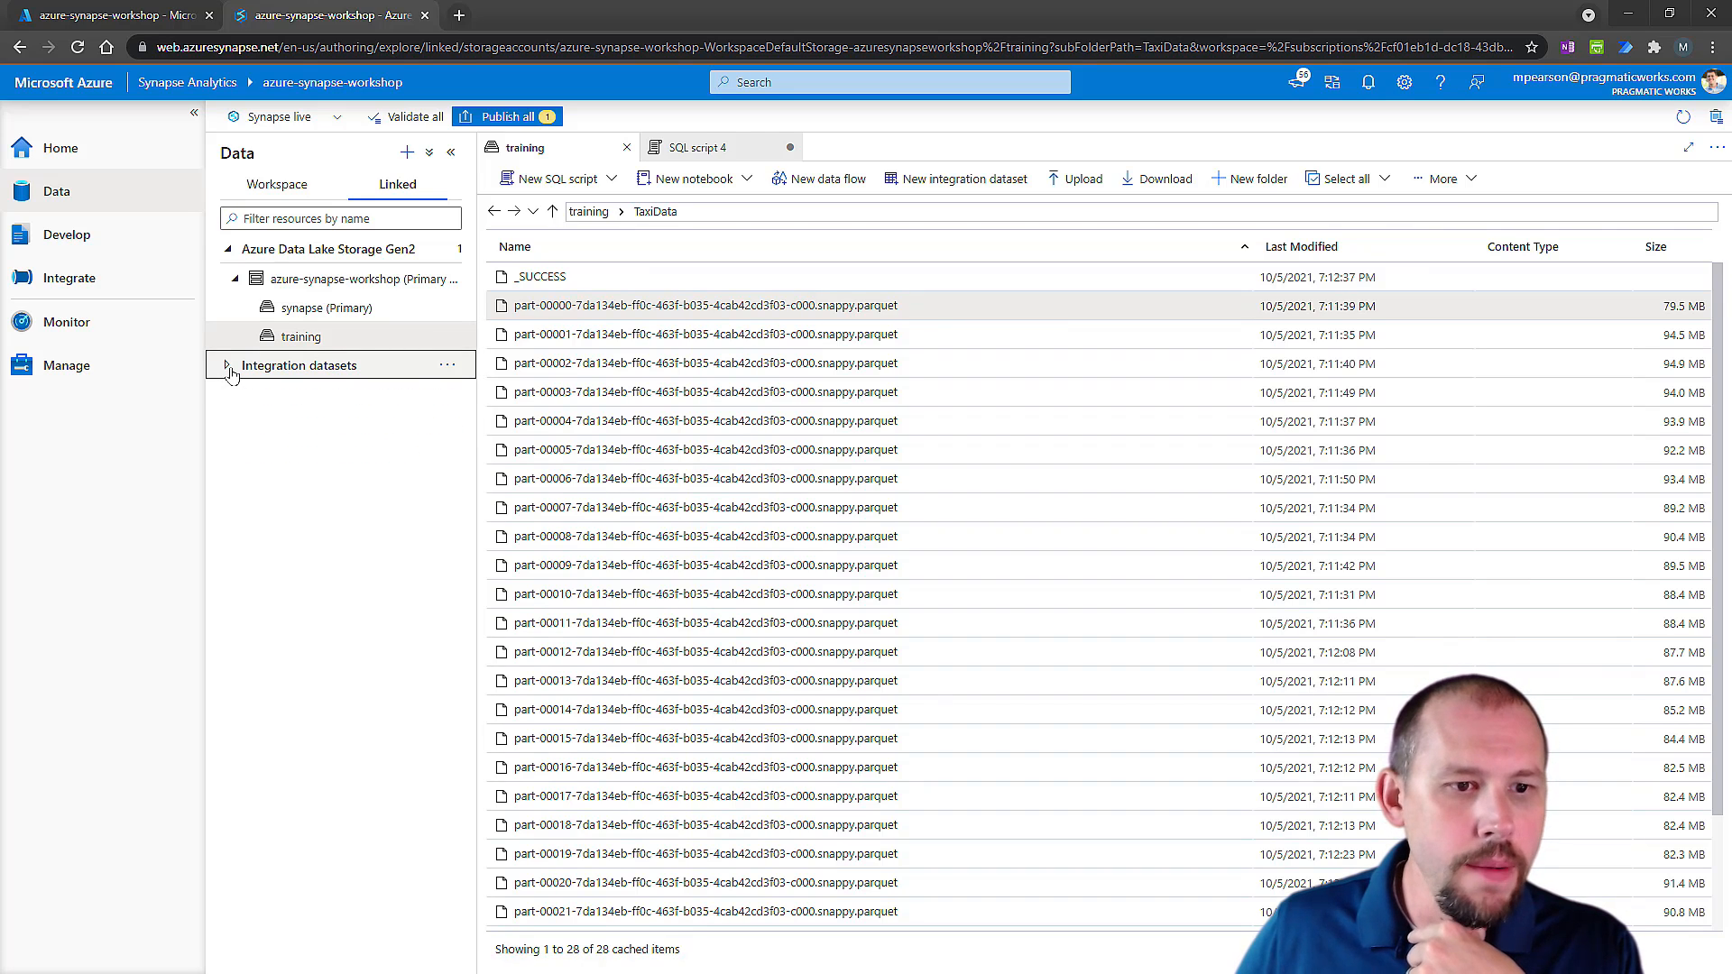
{"action": "left_click", "coordinate": [407, 153]}
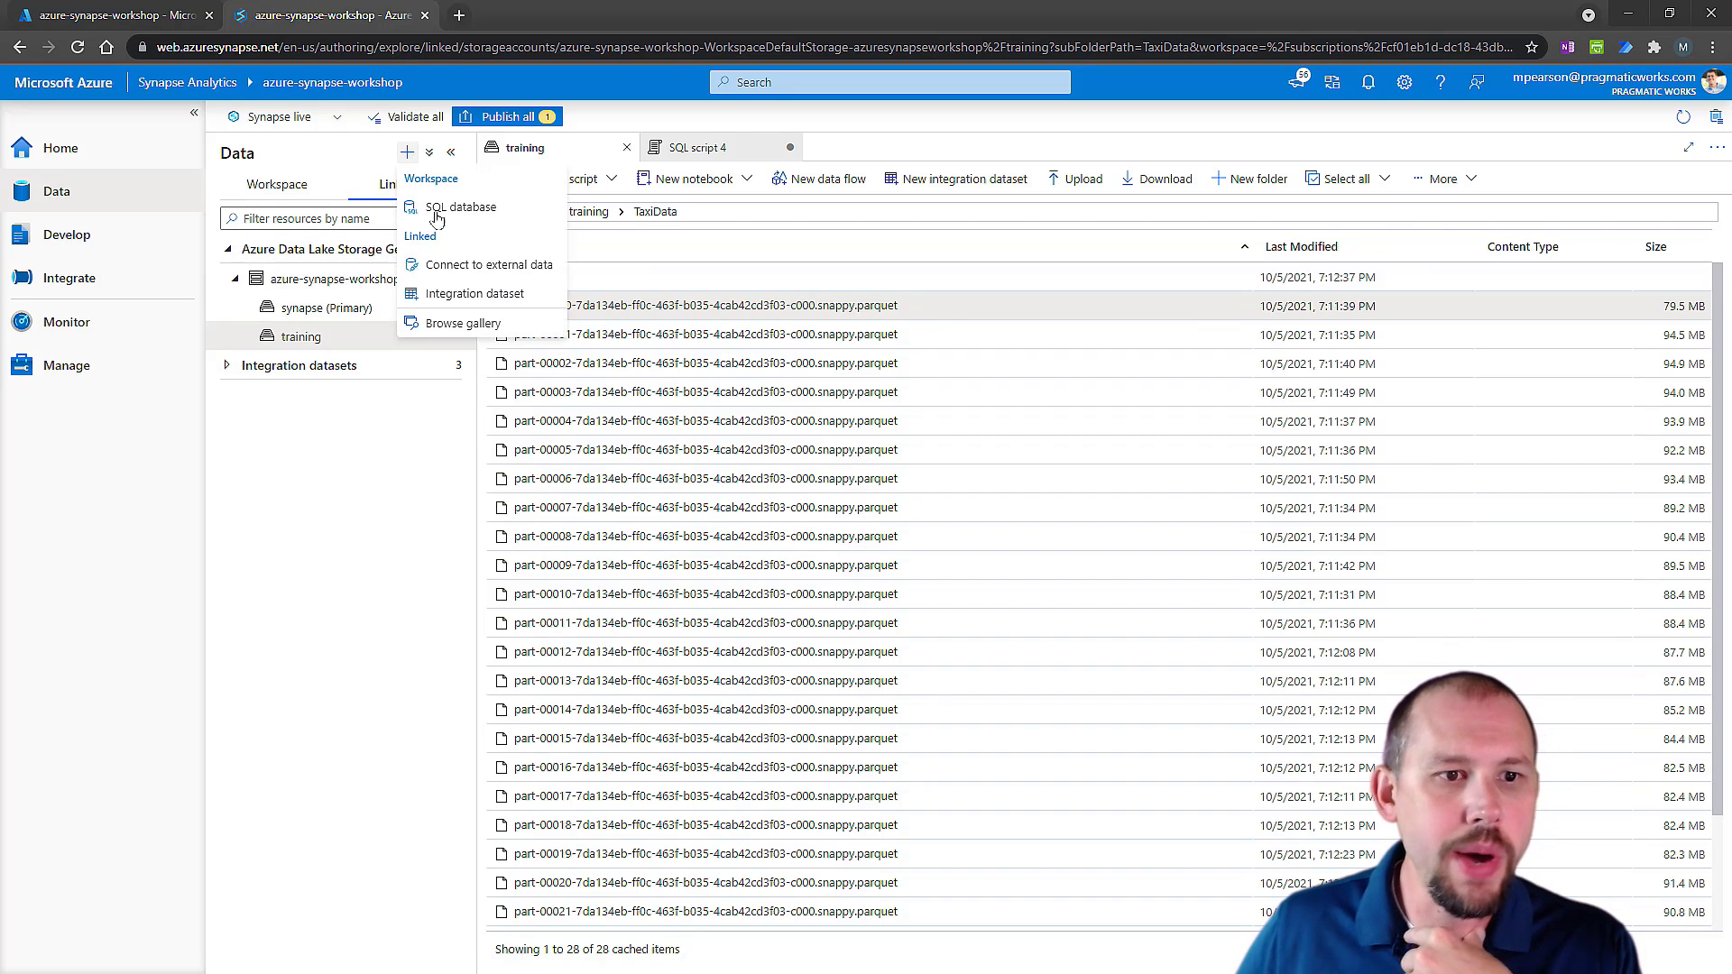
{"action": "left_click", "coordinate": [462, 294]}
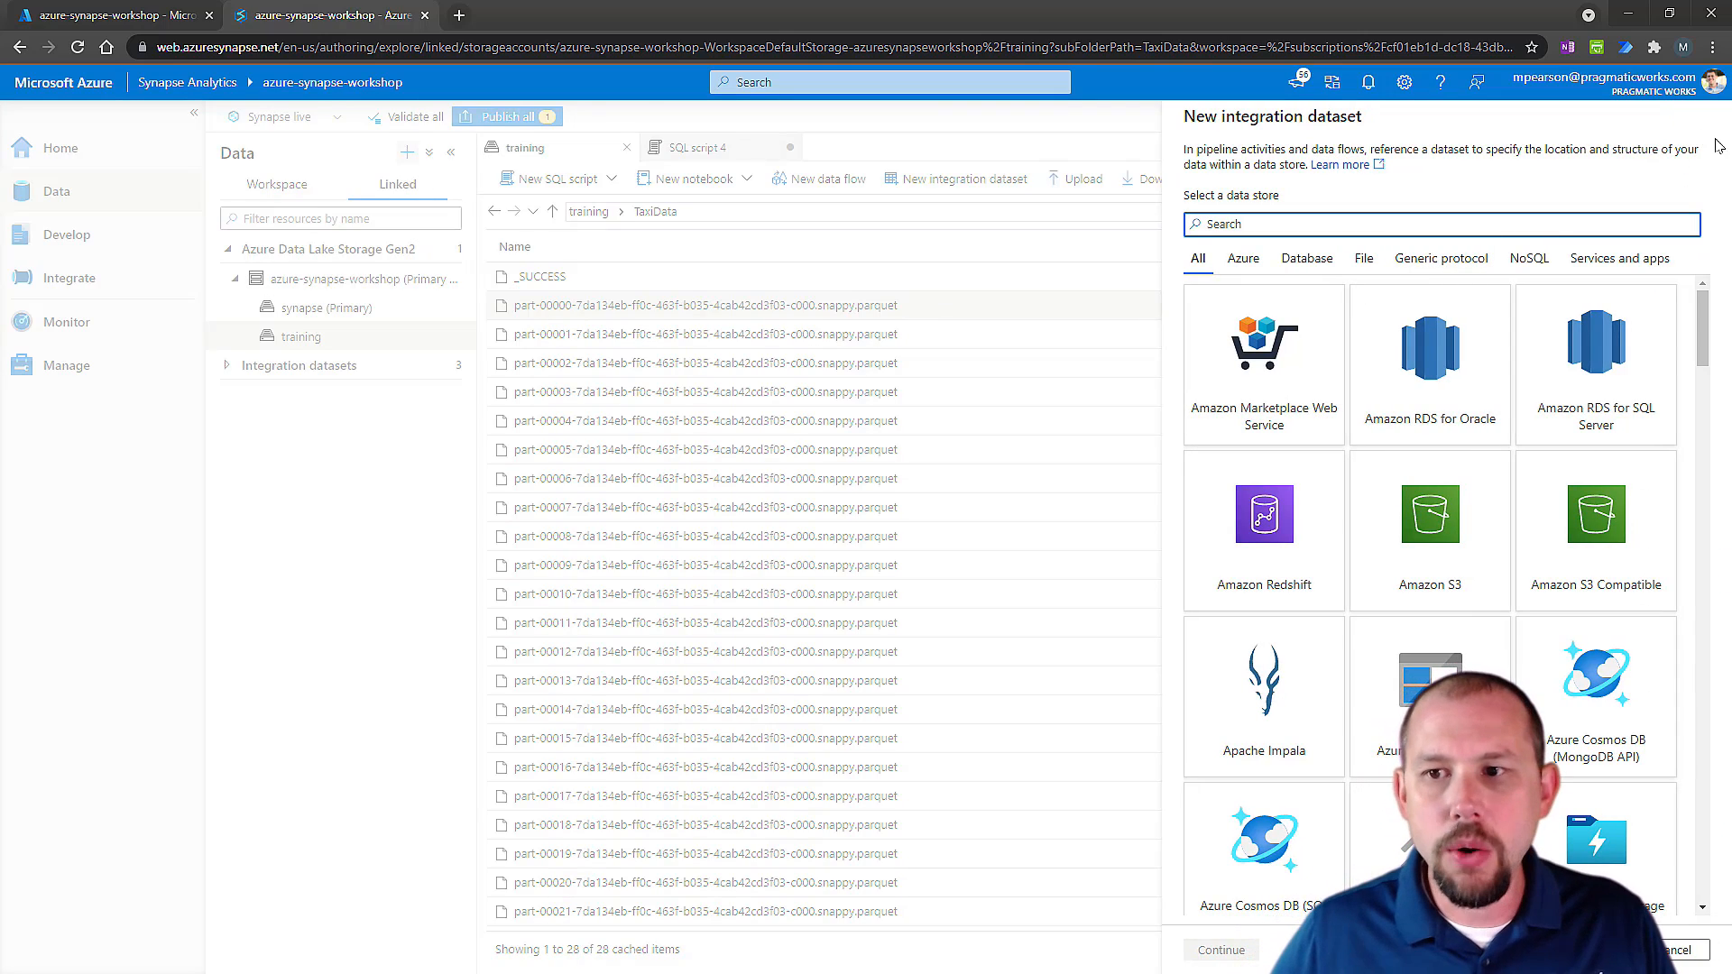
{"action": "left_click", "coordinate": [1676, 950]}
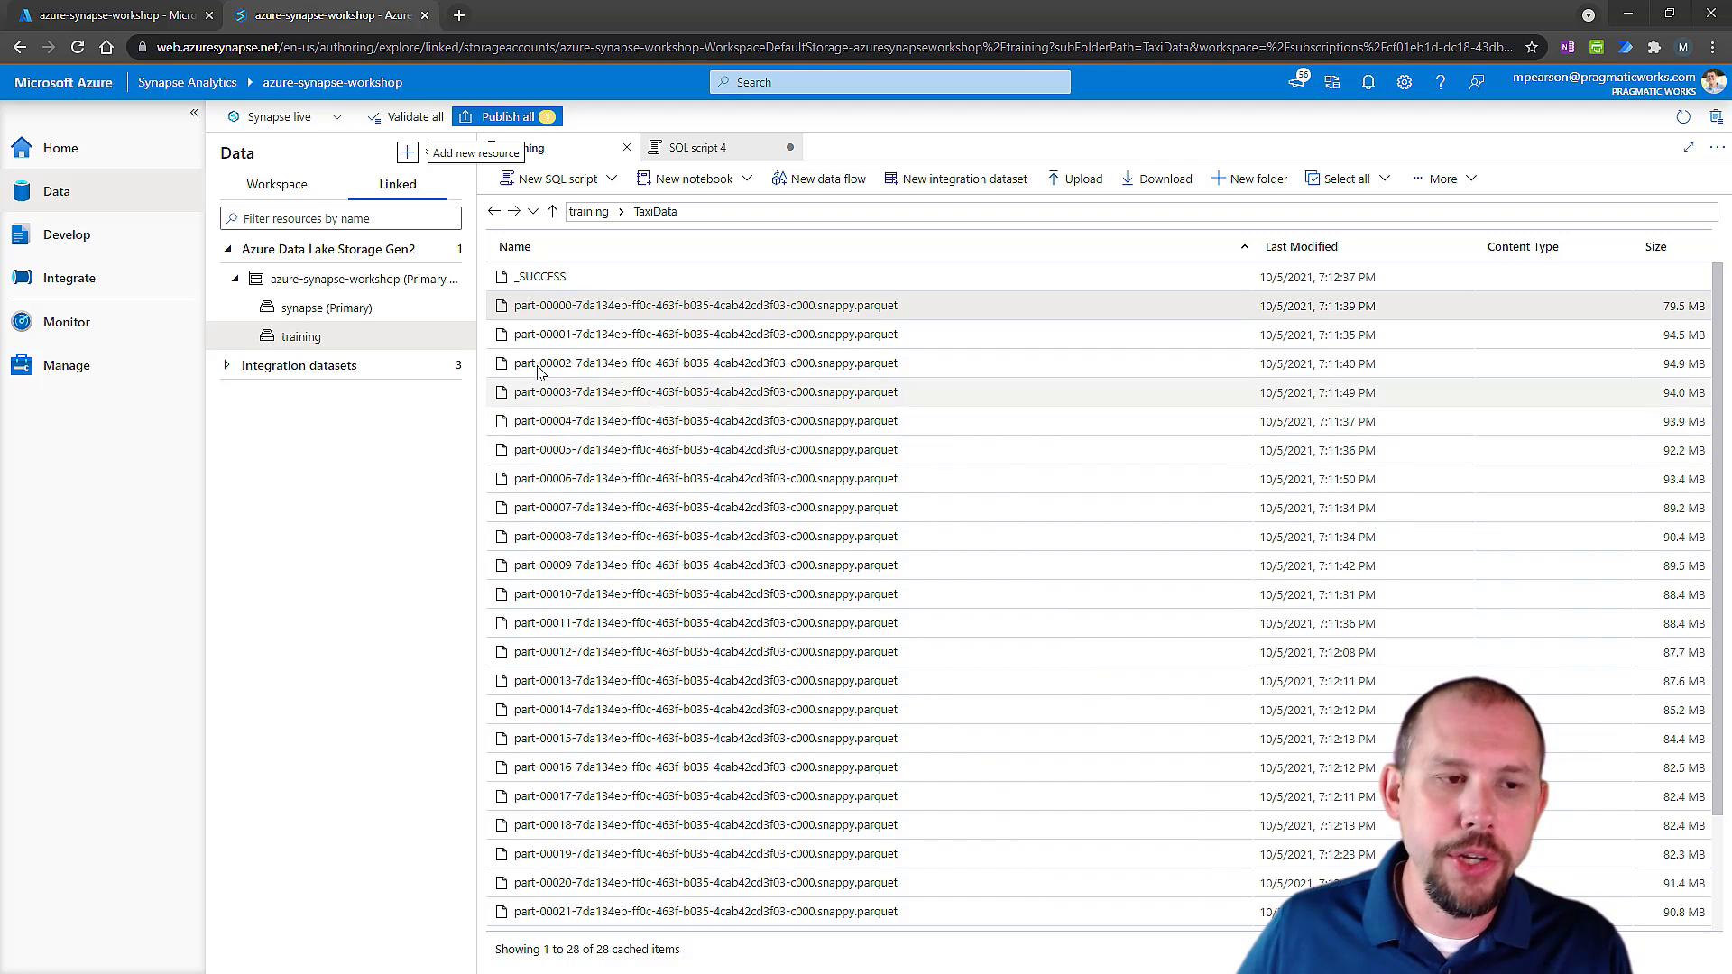
Show the workspace databases and examine the default Spark and ServerlessP1 SQL databases.
{"action": "left_click", "coordinate": [299, 191]}
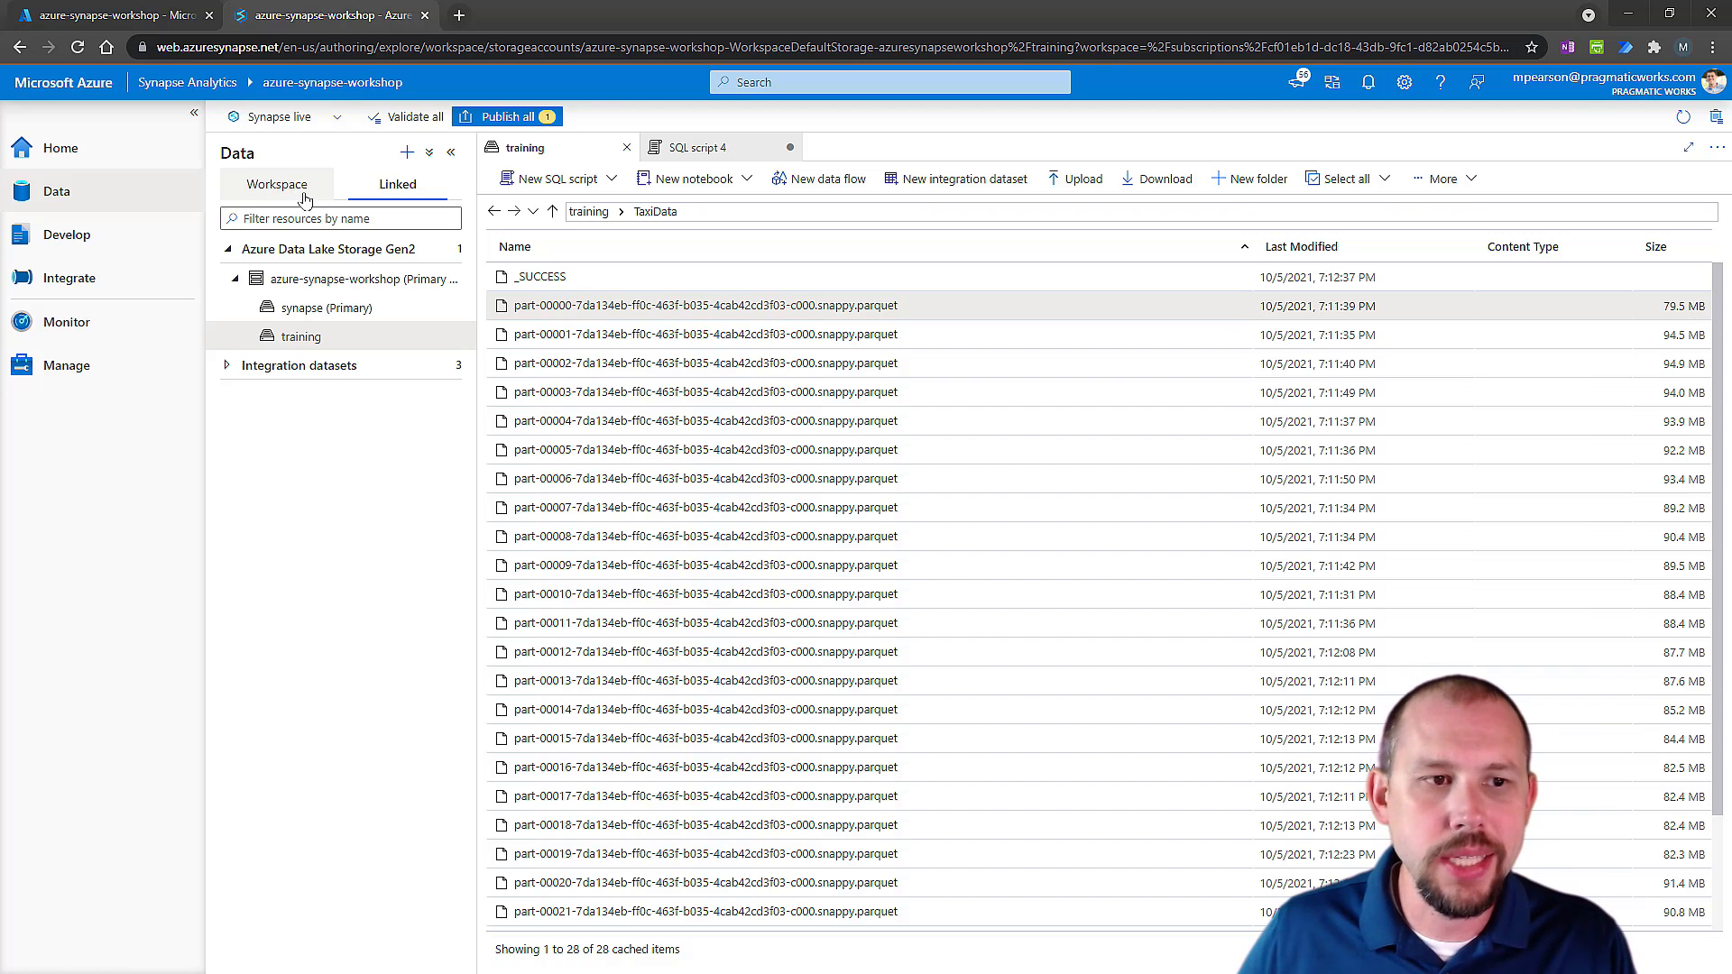
{"action": "left_click", "coordinate": [300, 189]}
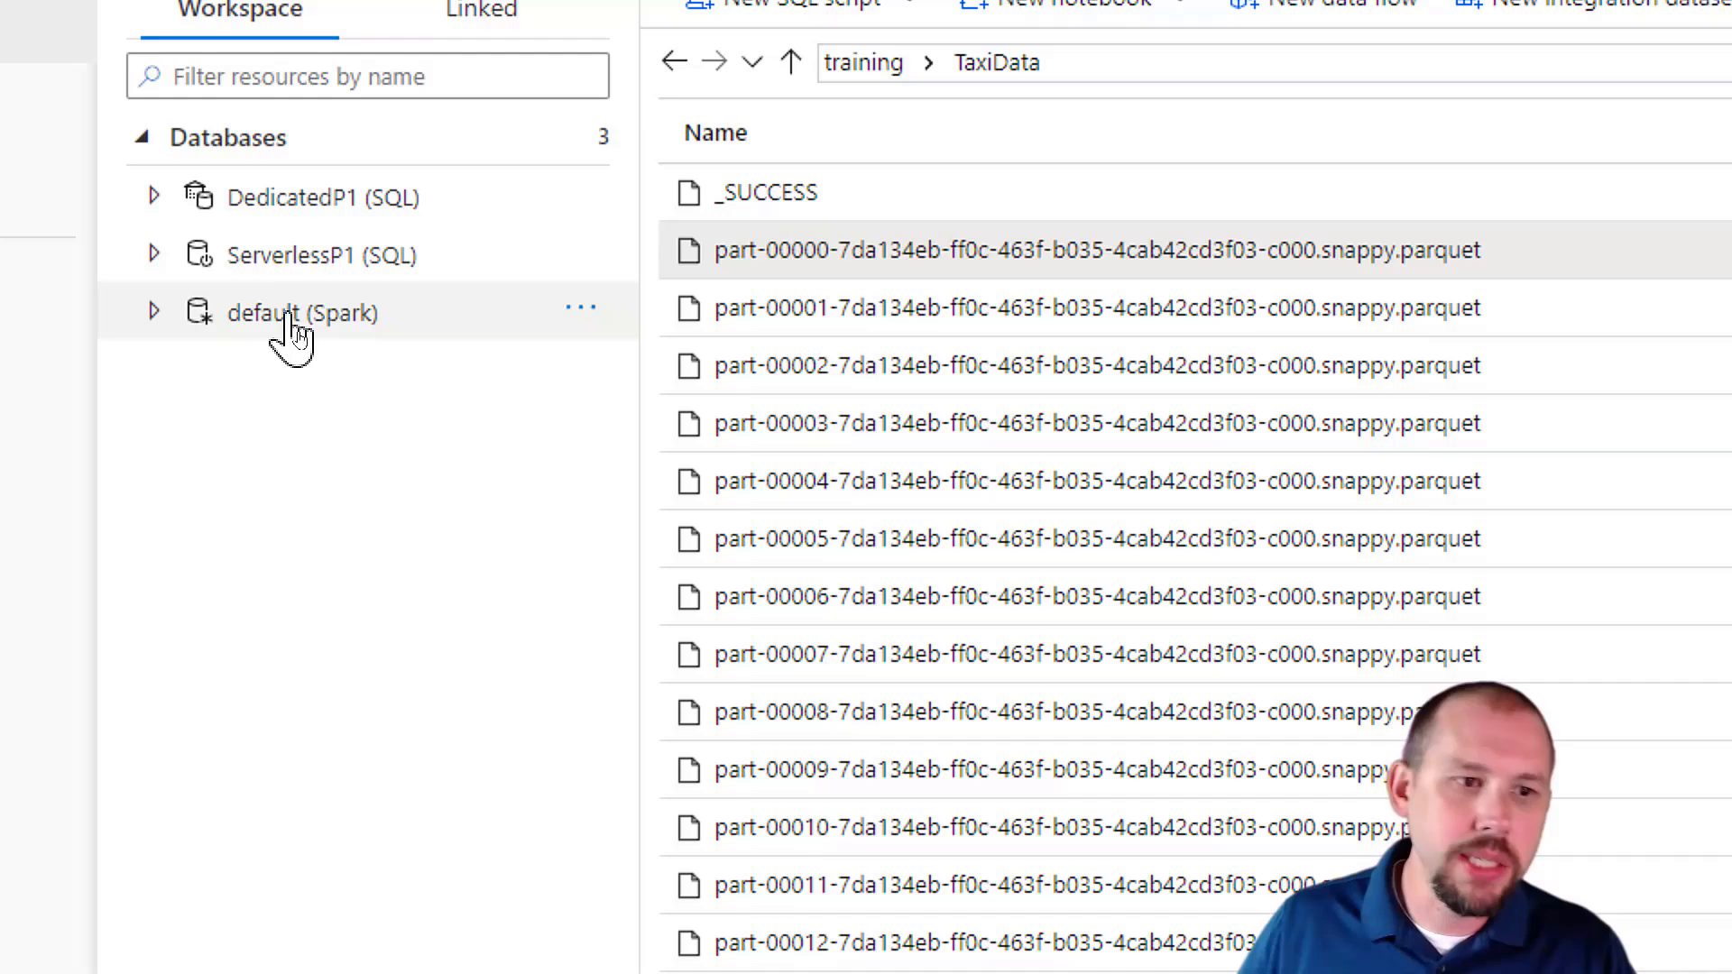
{"action": "mouse_move", "coordinate": [296, 332]}
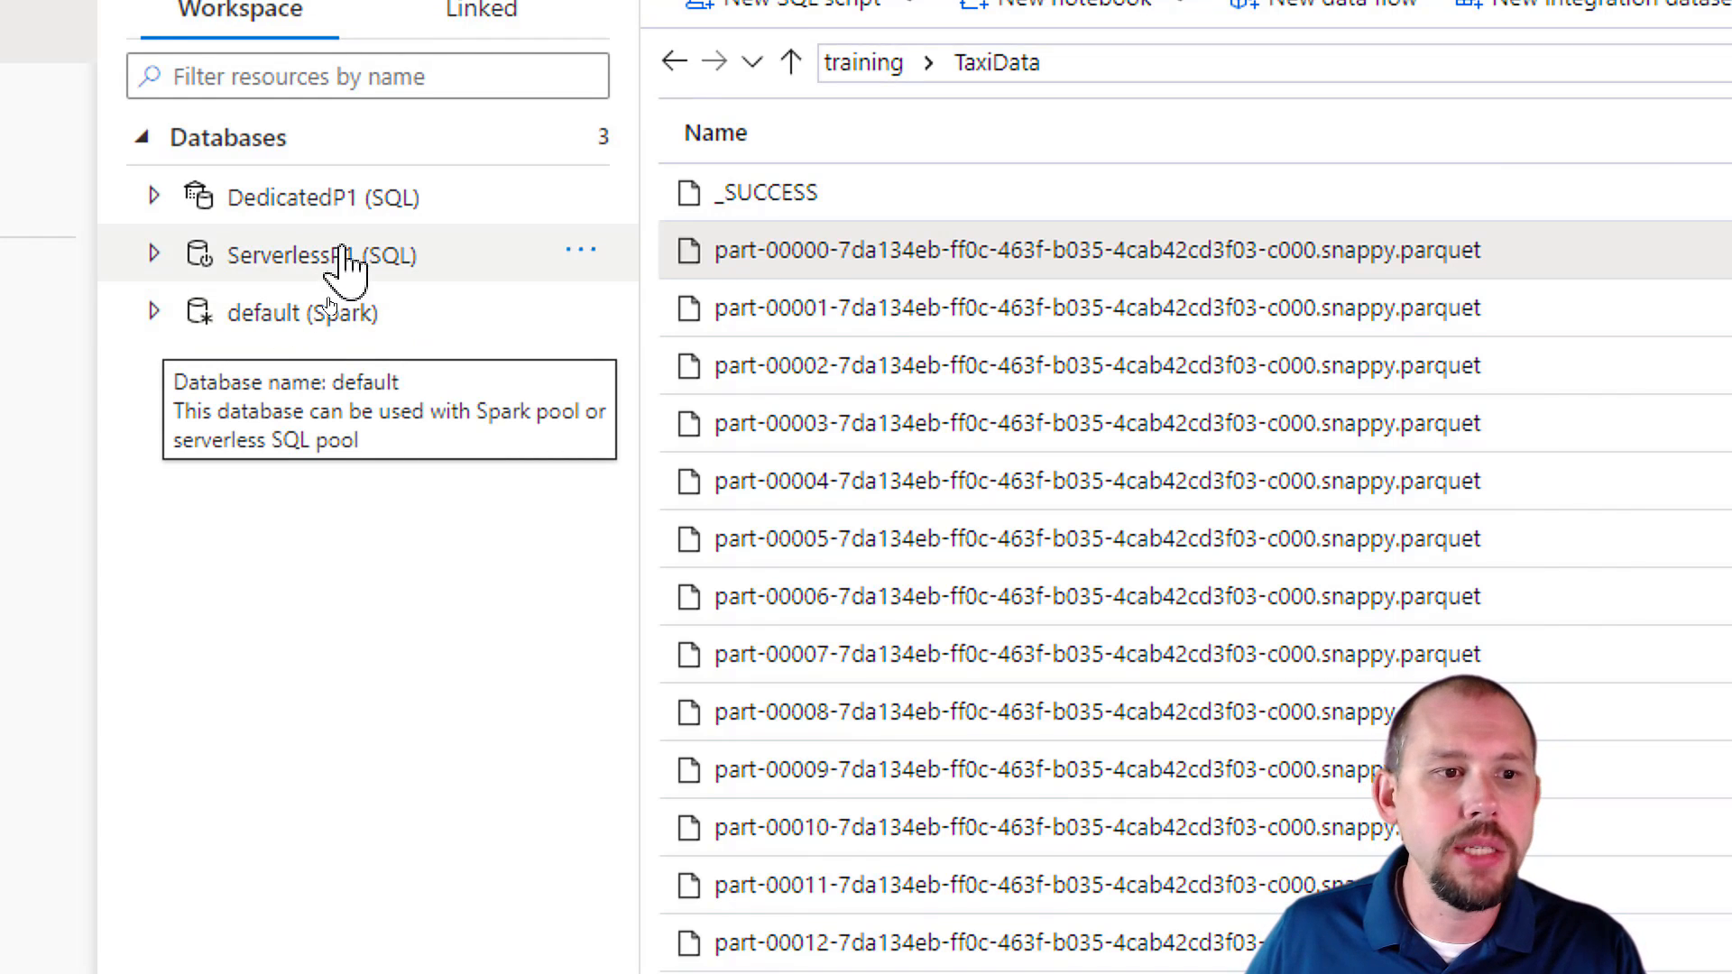
{"action": "mouse_move", "coordinate": [328, 213]}
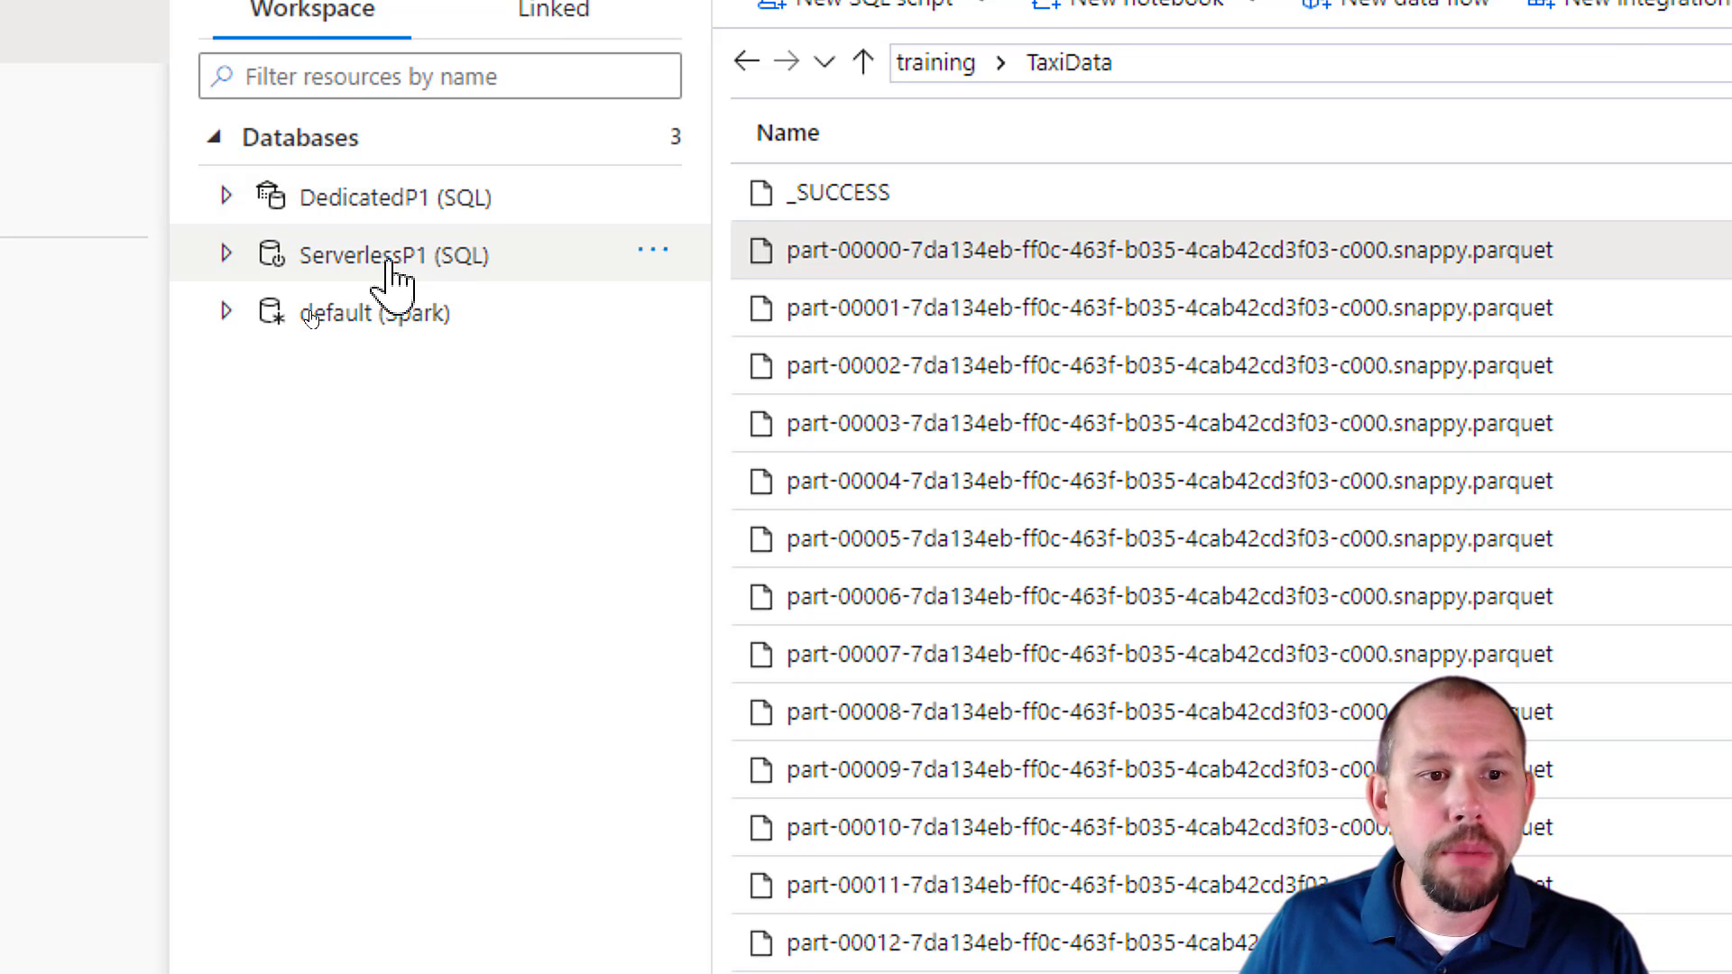
{"action": "mouse_move", "coordinate": [380, 267]}
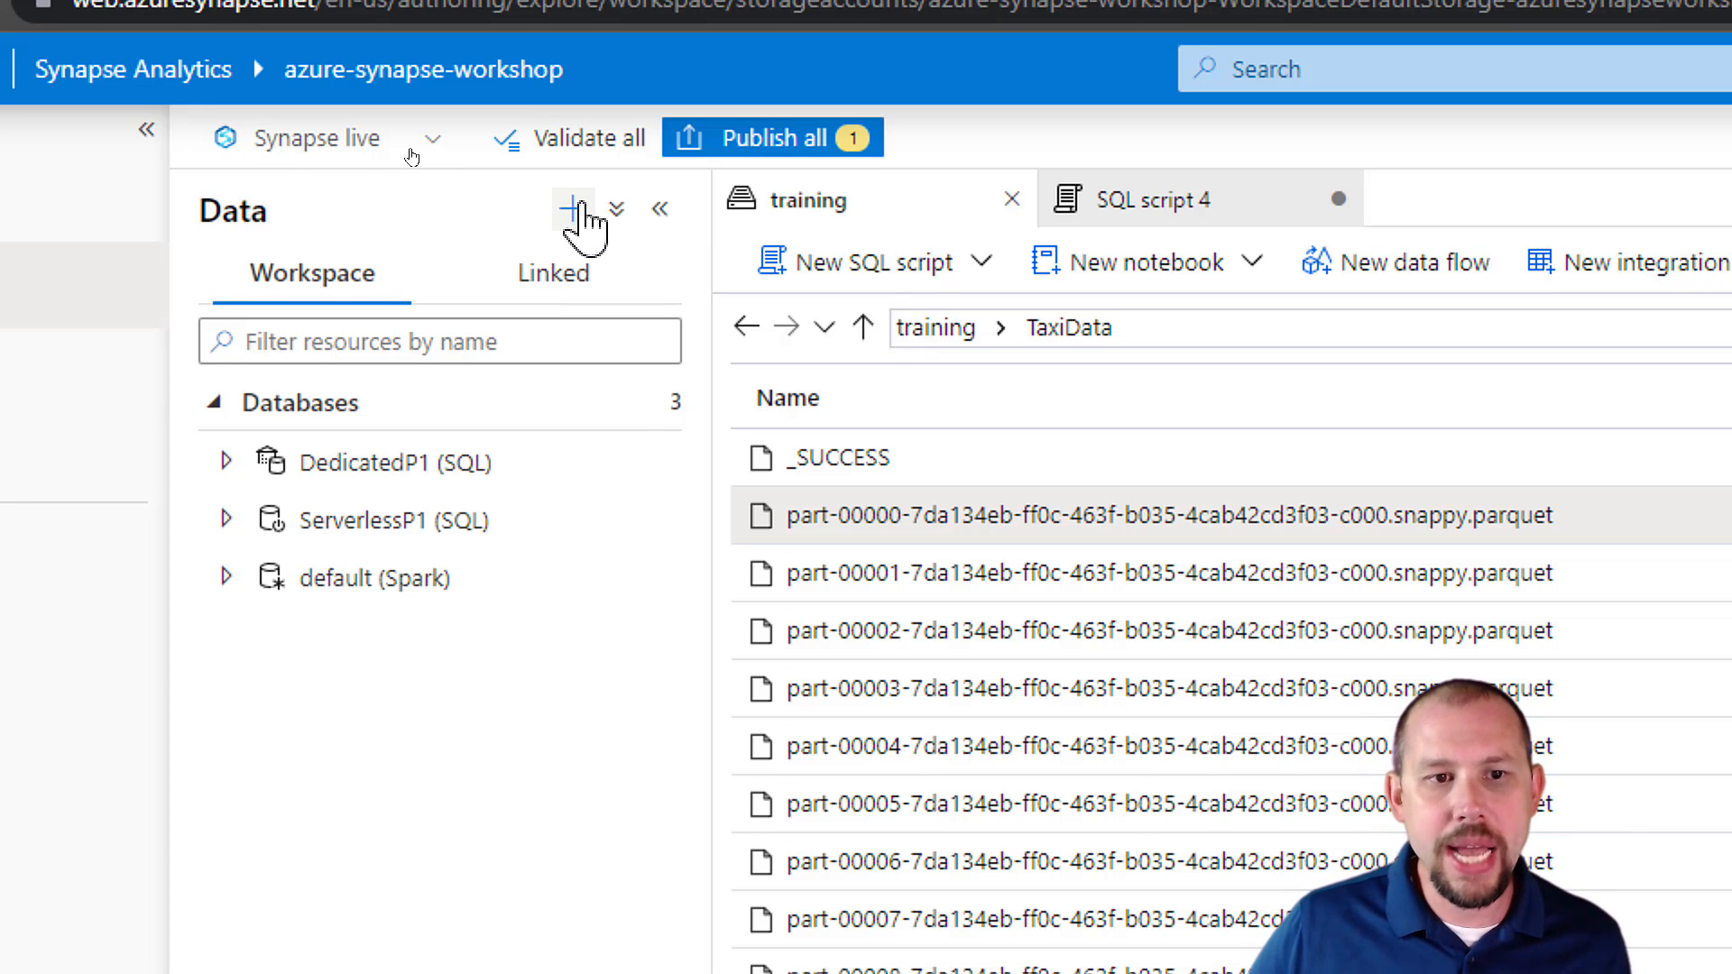
Examine the pool type options for creating a new SQL database, and leave the form without creating one.
{"action": "left_click", "coordinate": [578, 208]}
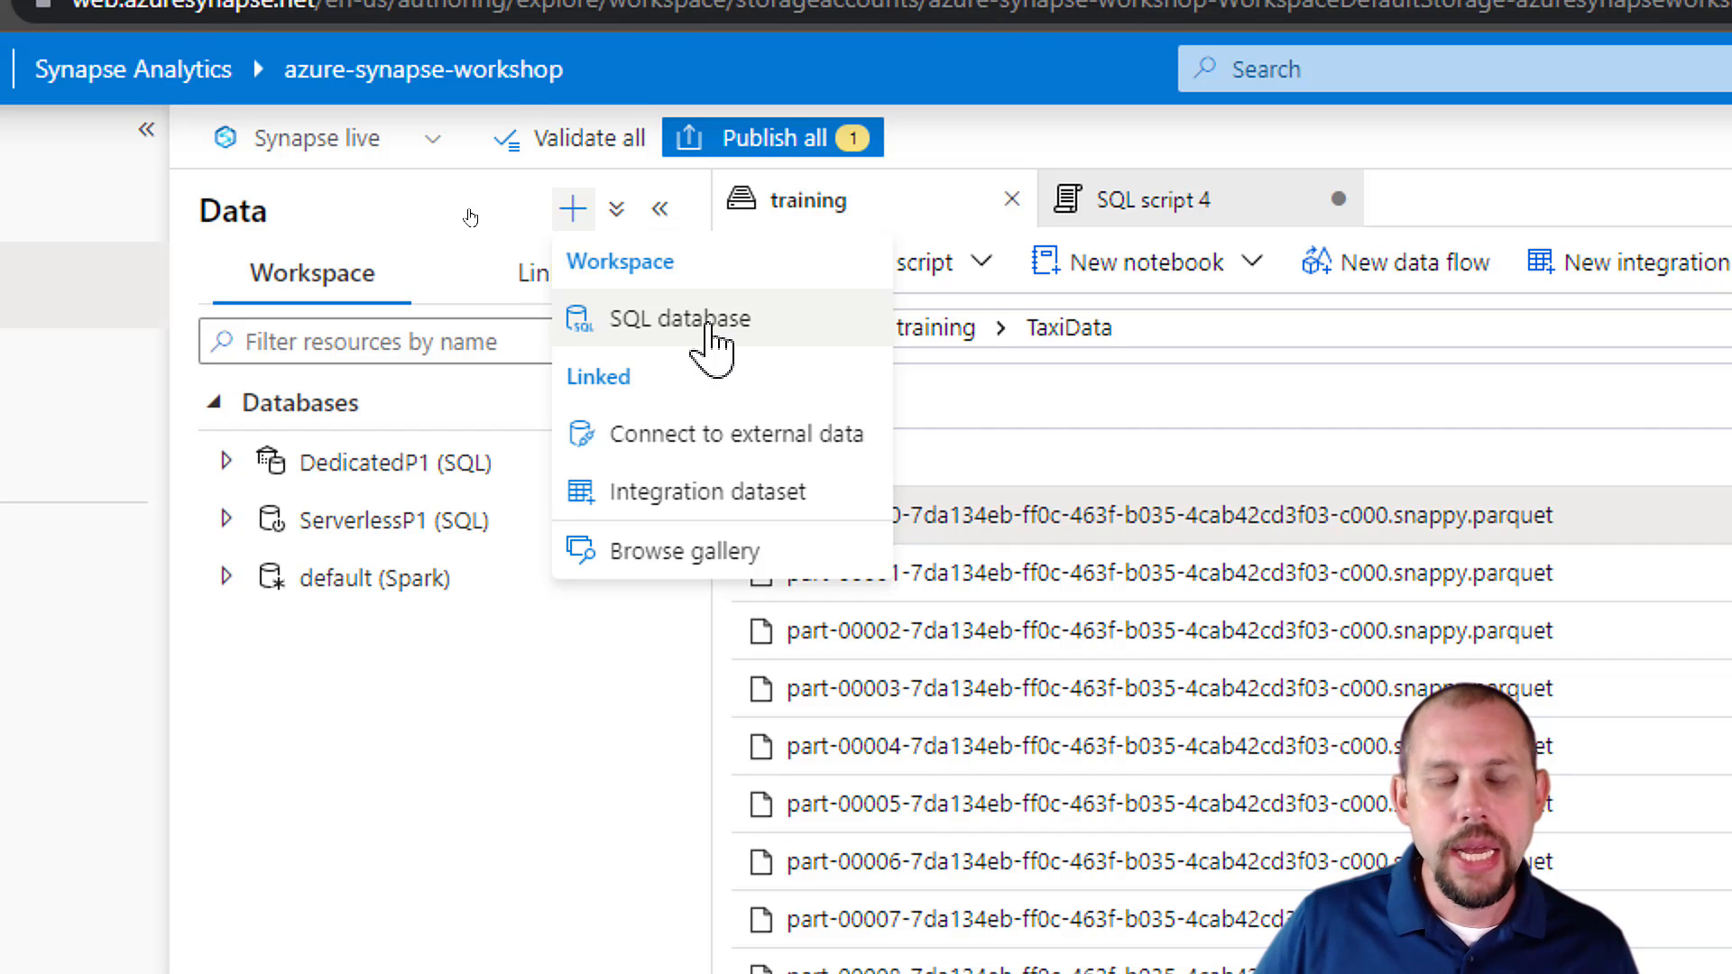
{"action": "left_click", "coordinate": [676, 321]}
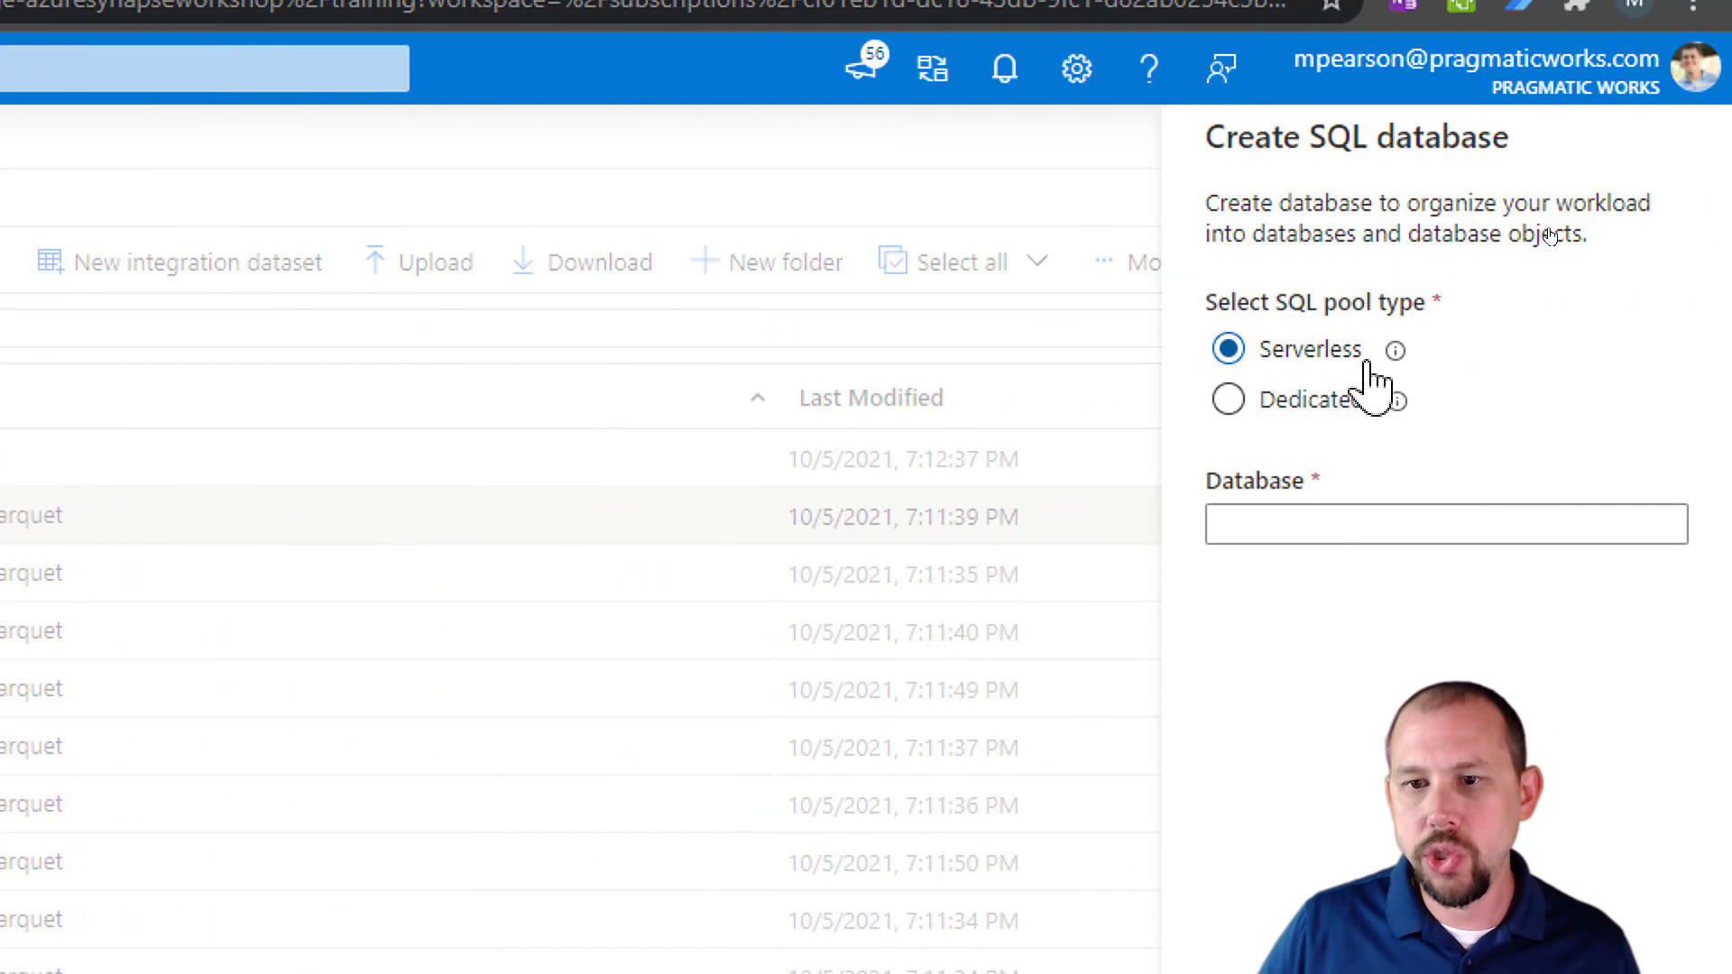
{"action": "left_click", "coordinate": [1321, 512]}
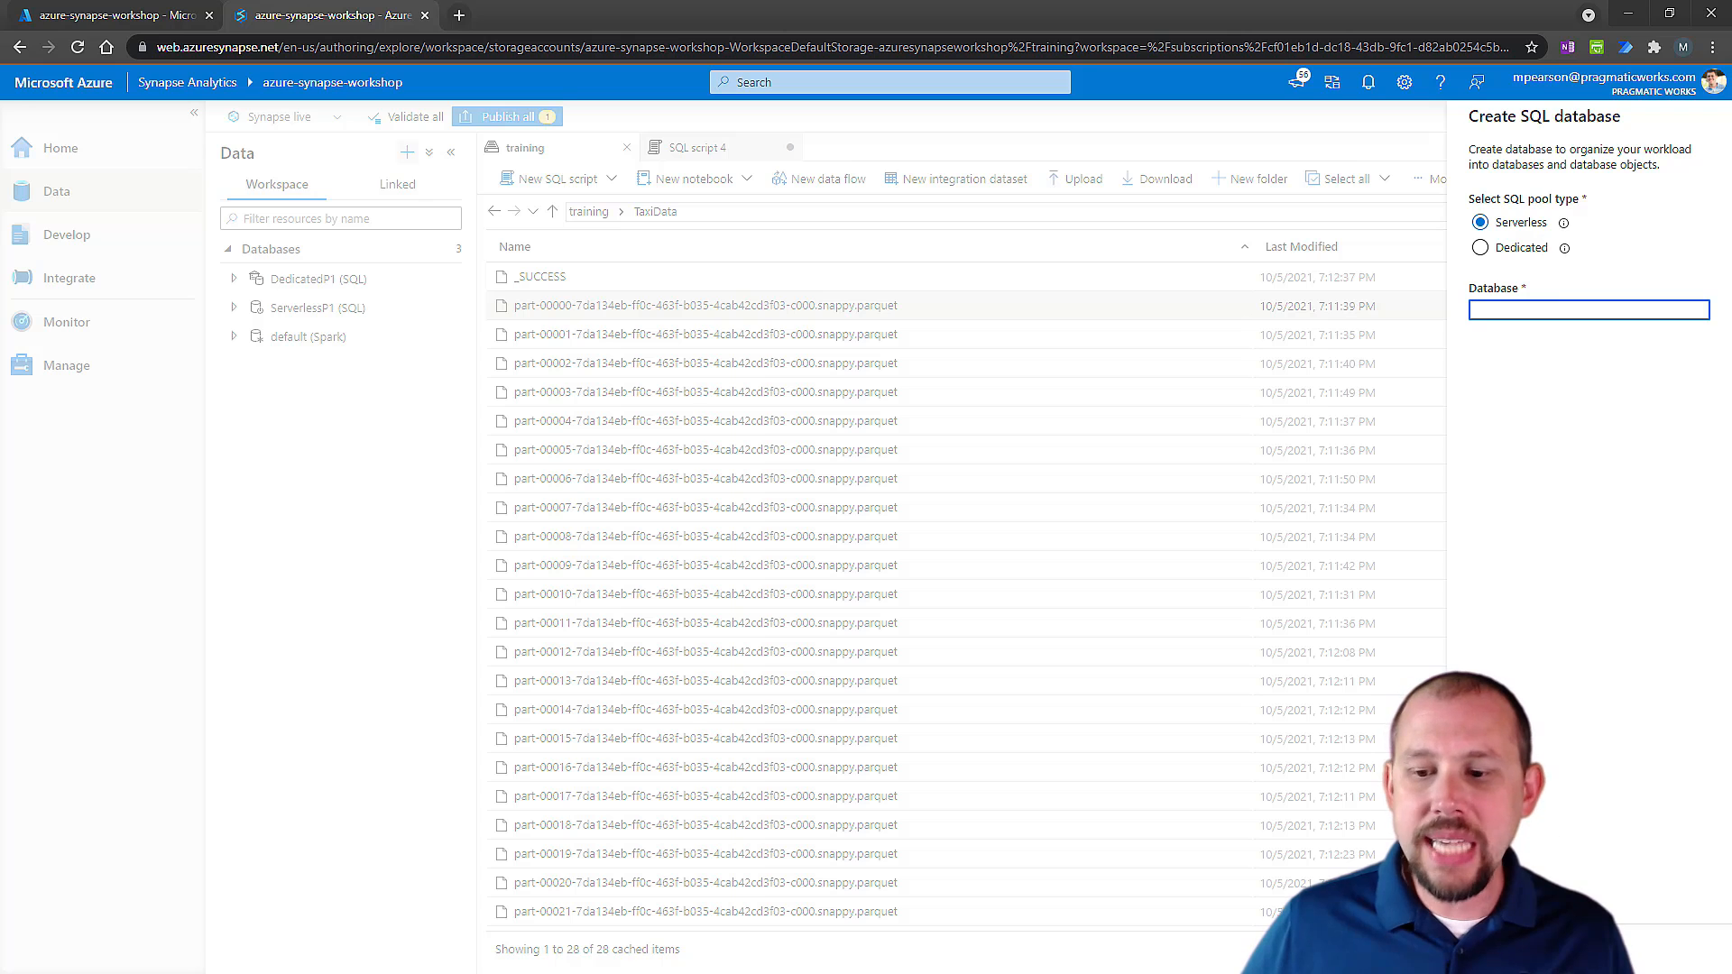
{"action": "left_click", "coordinate": [1266, 800]}
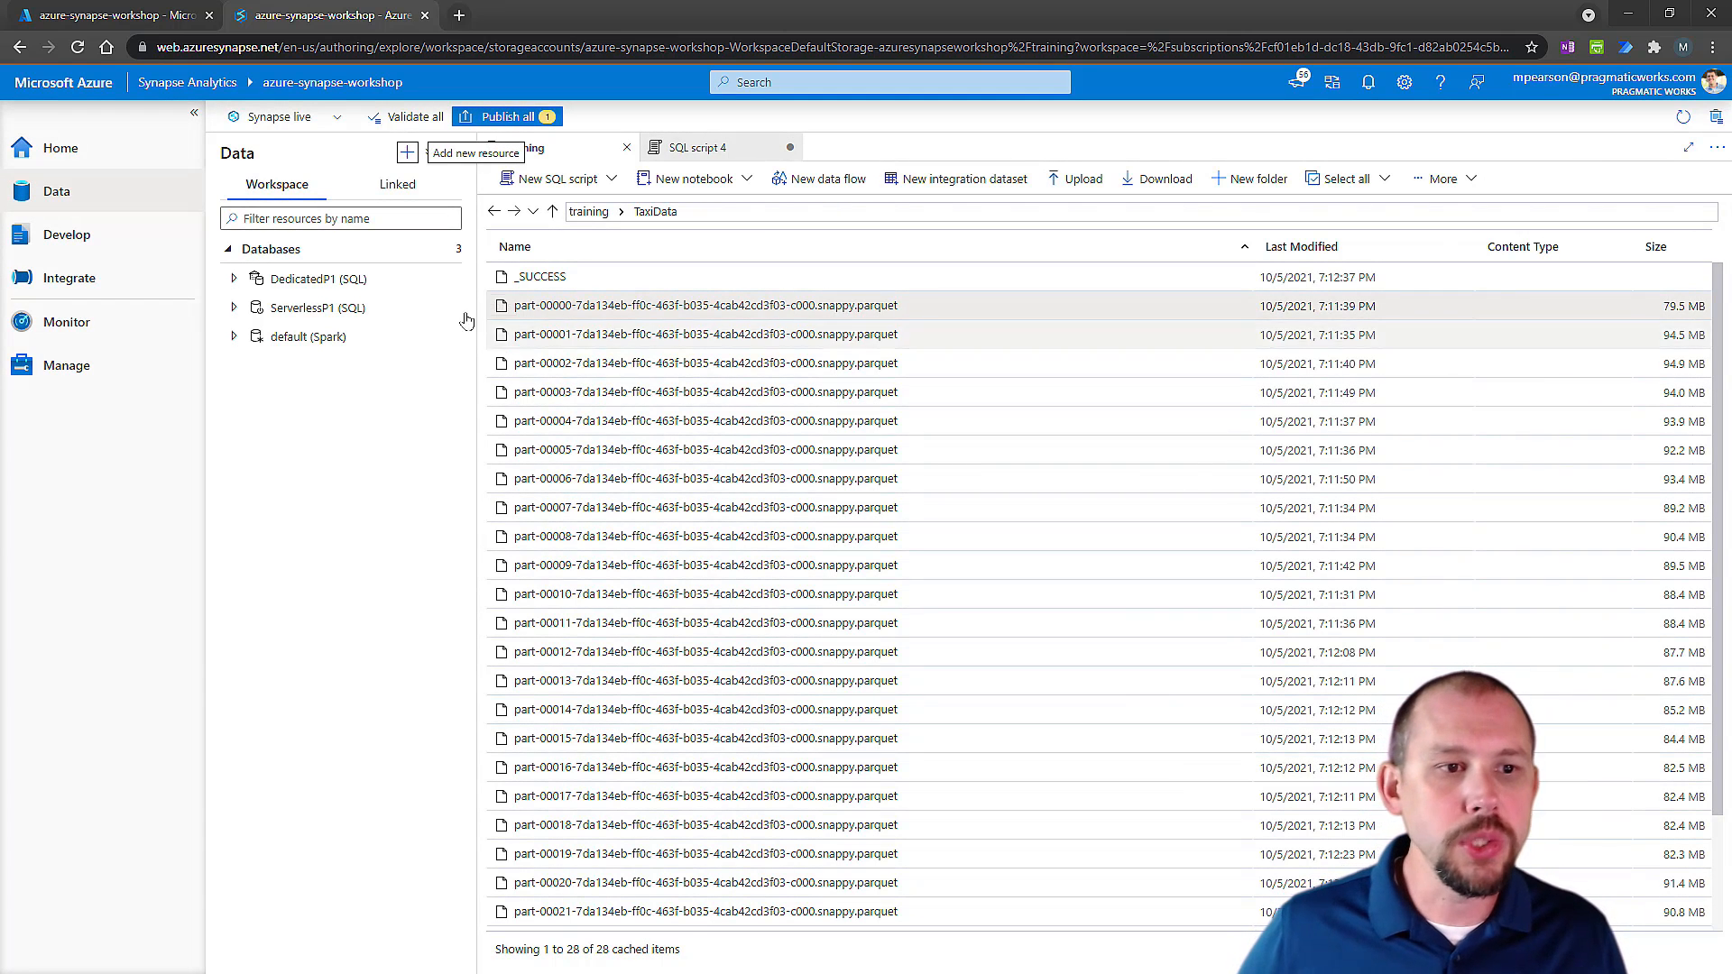
Start a new integration dataset, searching the data stores for Azure Synapse and choosing Azure Synapse Analytics.
{"action": "left_click", "coordinate": [407, 153]}
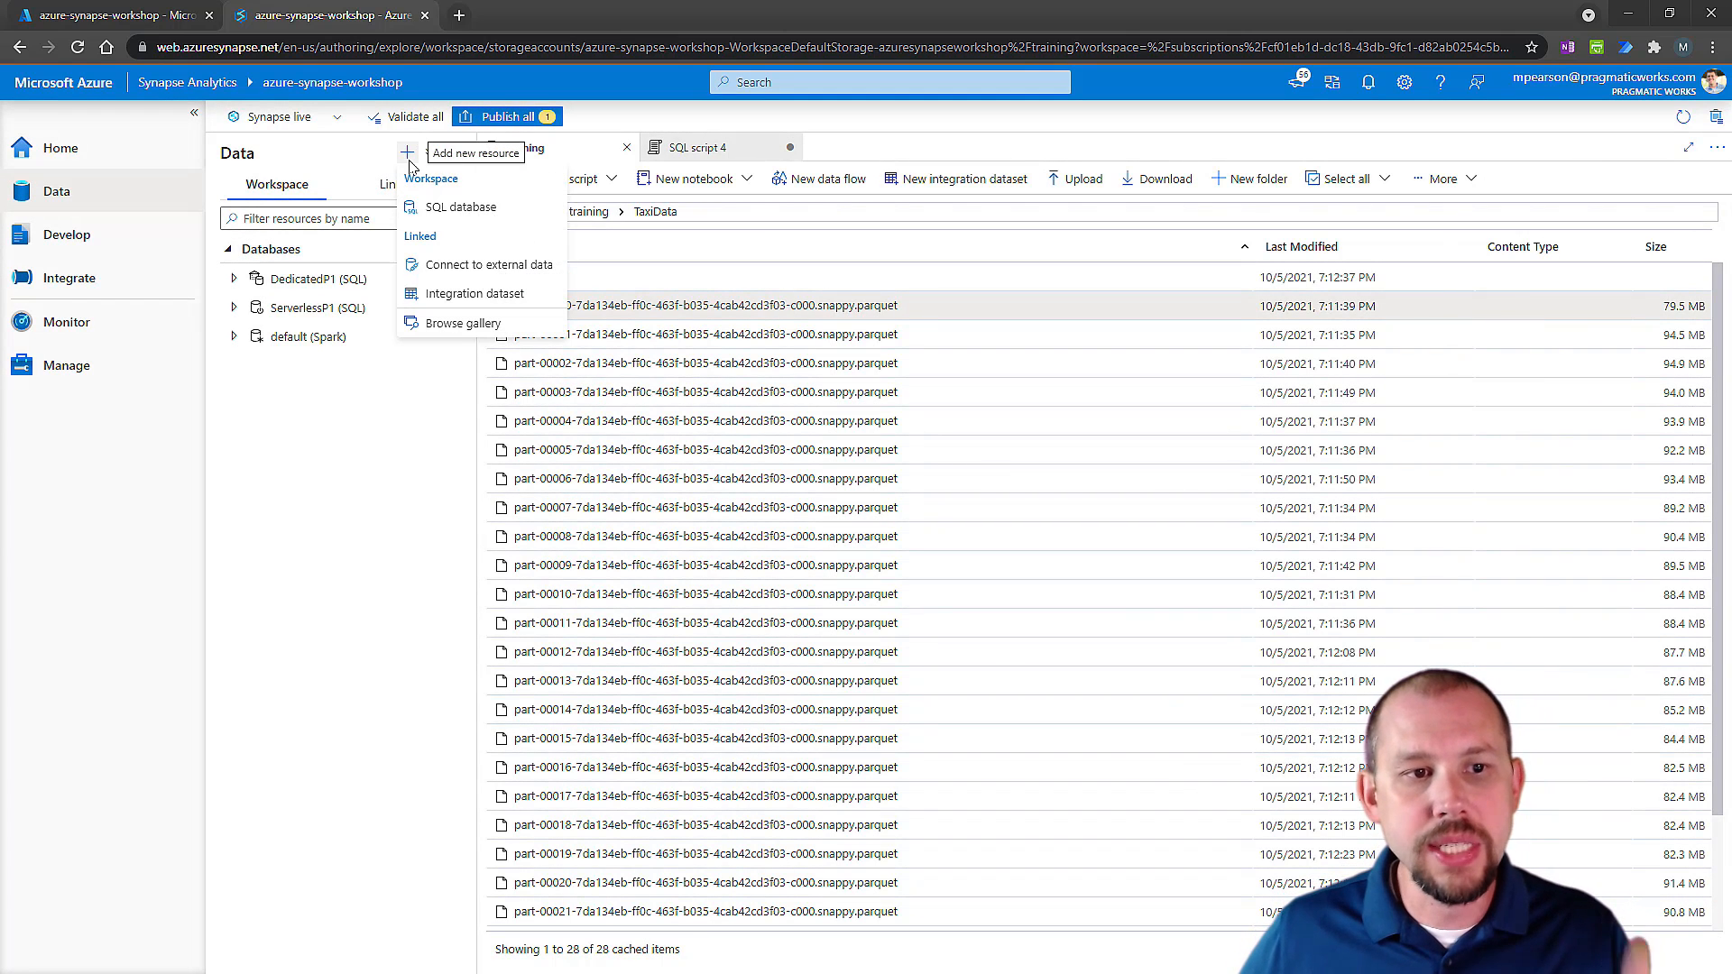
{"action": "left_click", "coordinate": [450, 296]}
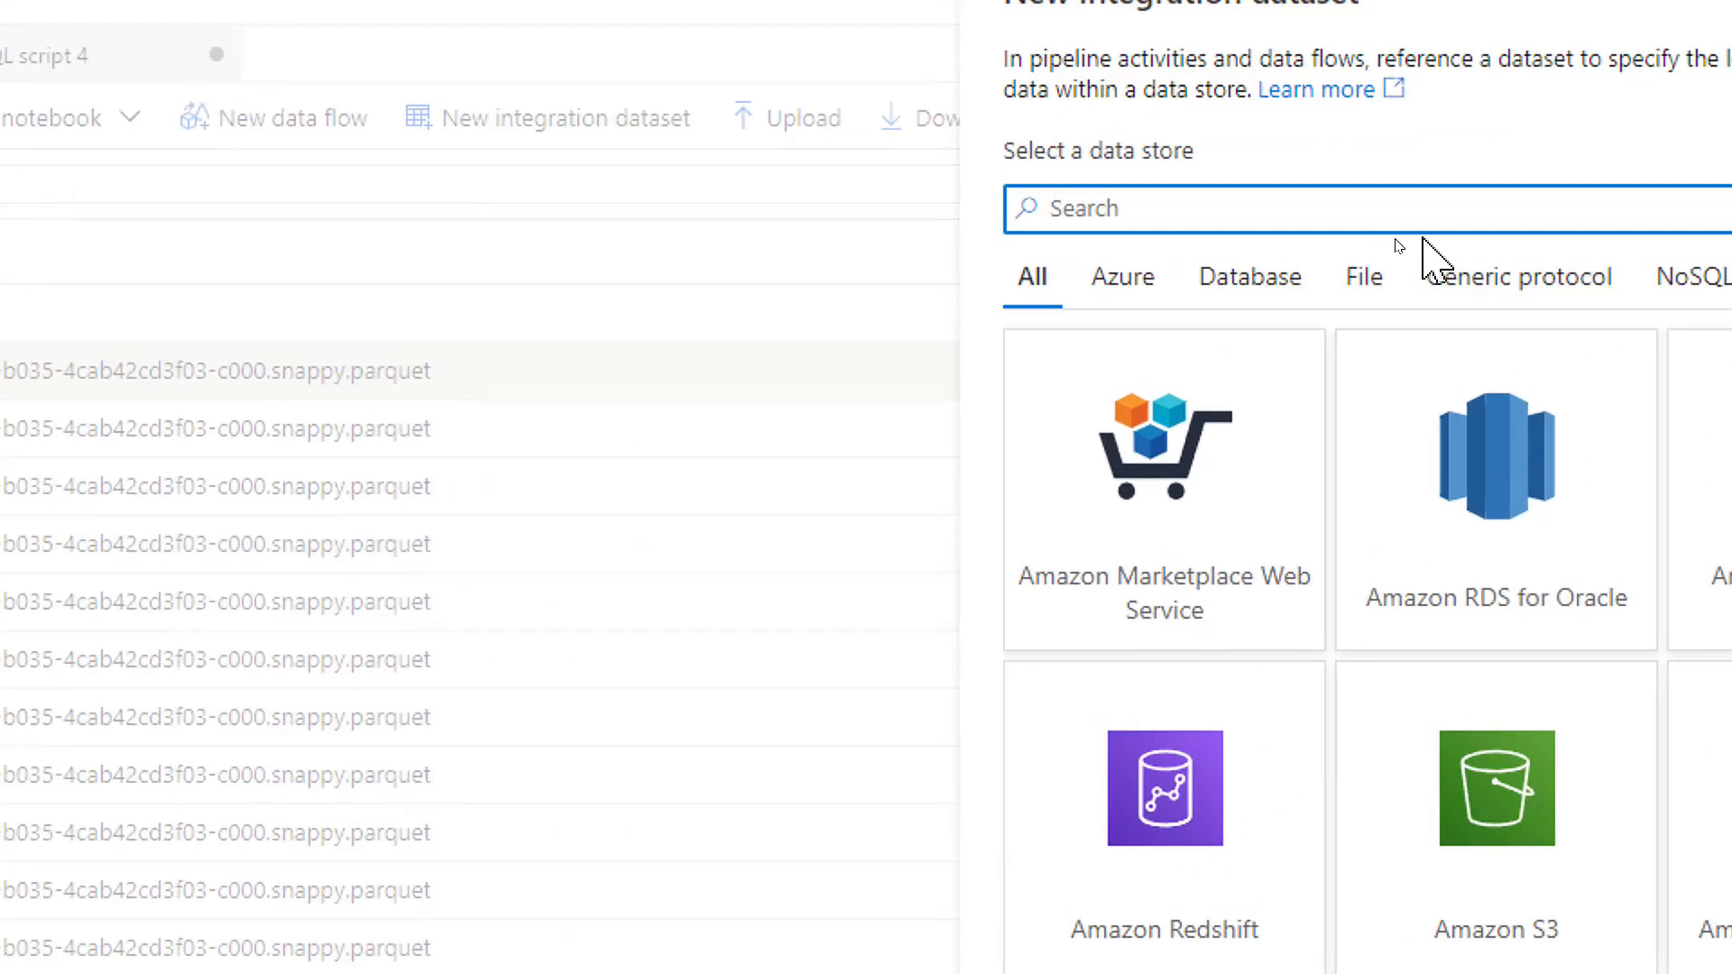
{"action": "type", "text": "Azure Synapse"}
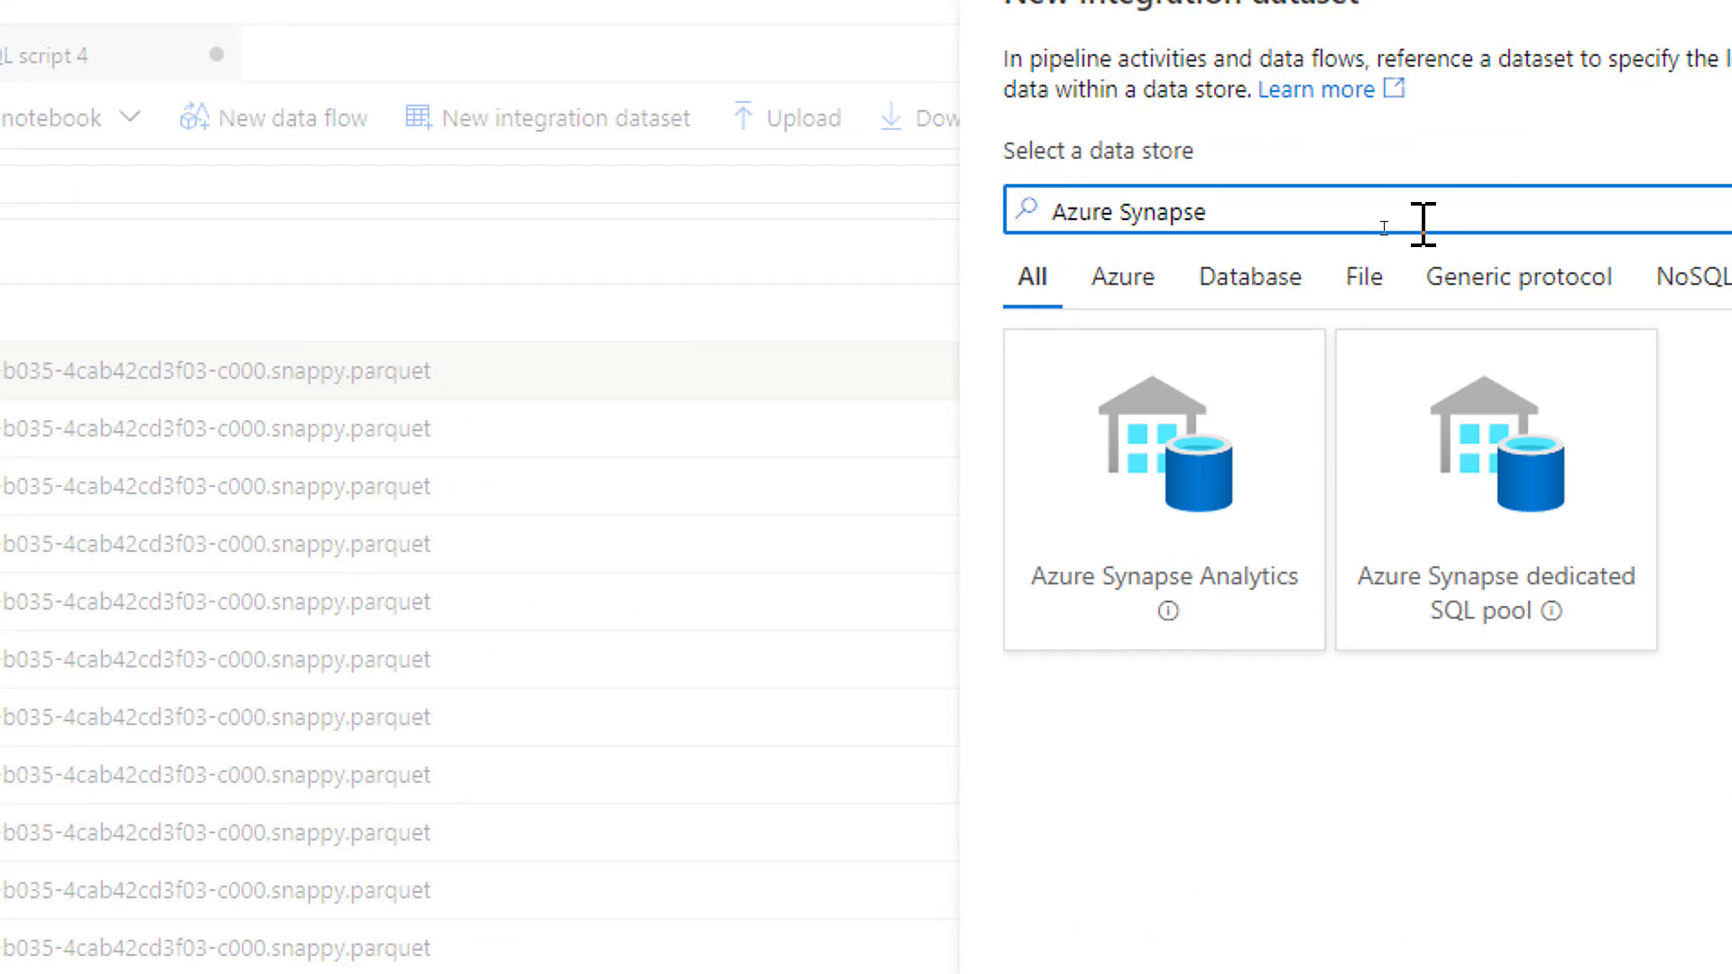
{"action": "left_click", "coordinate": [1158, 569]}
{"action": "double_click", "coordinate": [1144, 534]}
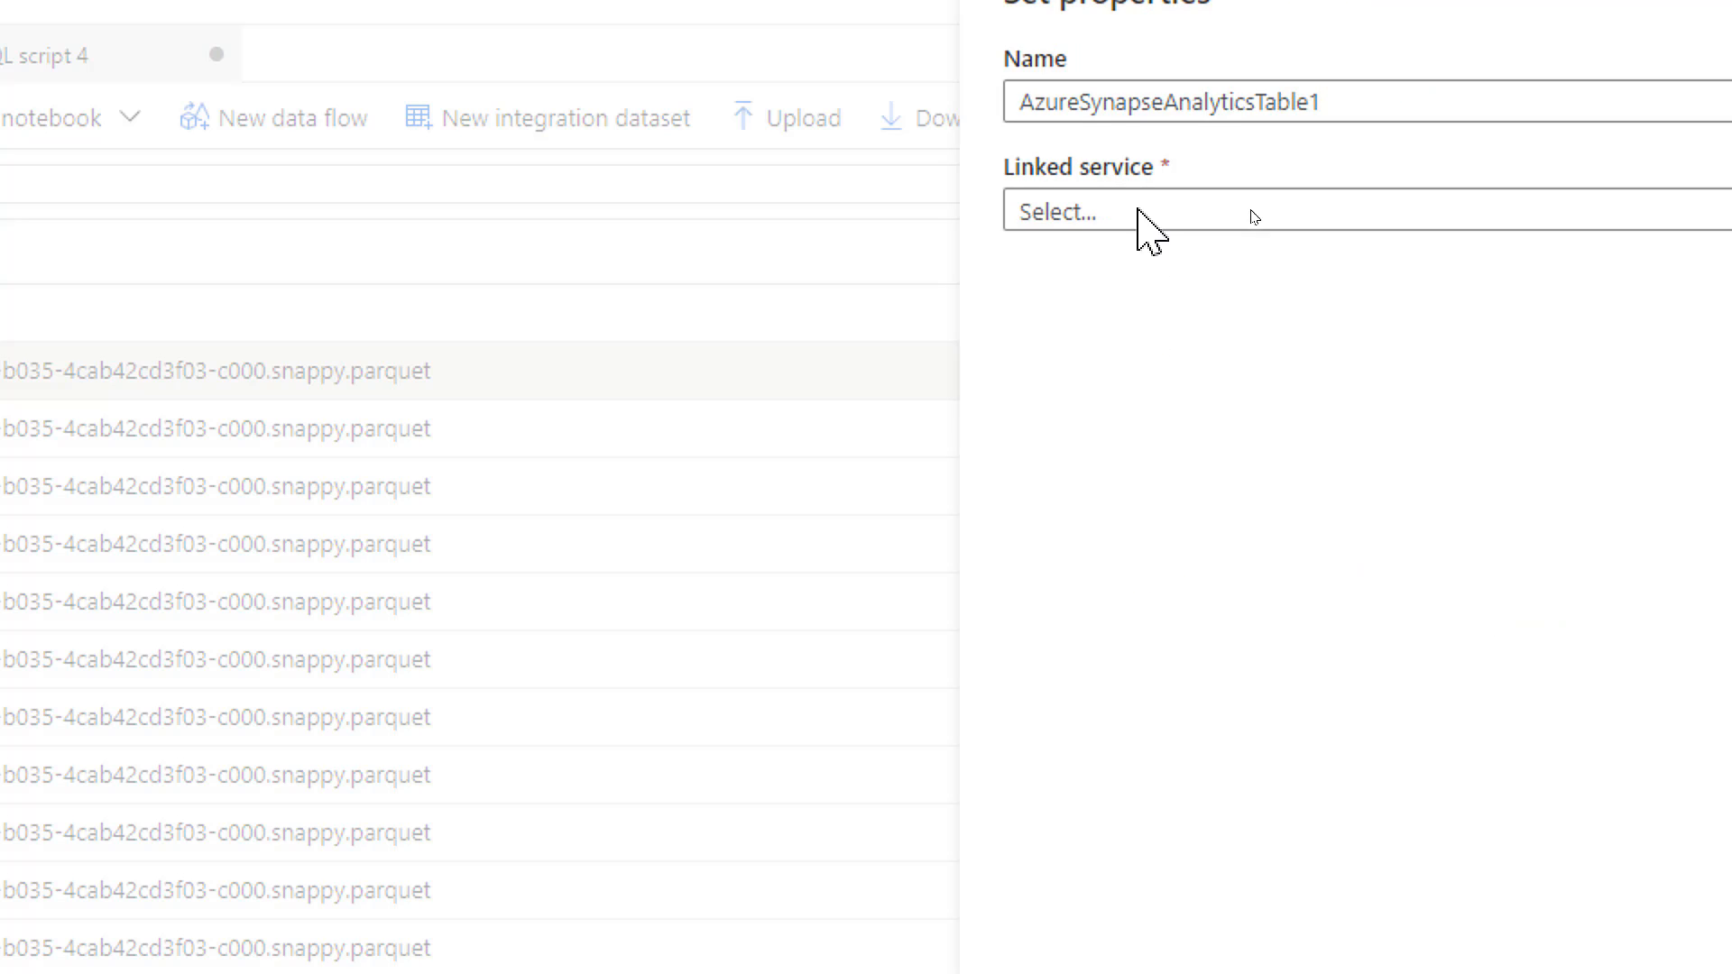
Name the dataset az_sqlpool_ServerlessP1_OnDemand and set its linked service to azure-synapse-workshop-WorkspaceDefaultSqlServer.
{"action": "left_click_drag", "start_coordinate": [1372, 285], "coordinate": [1017, 285]}
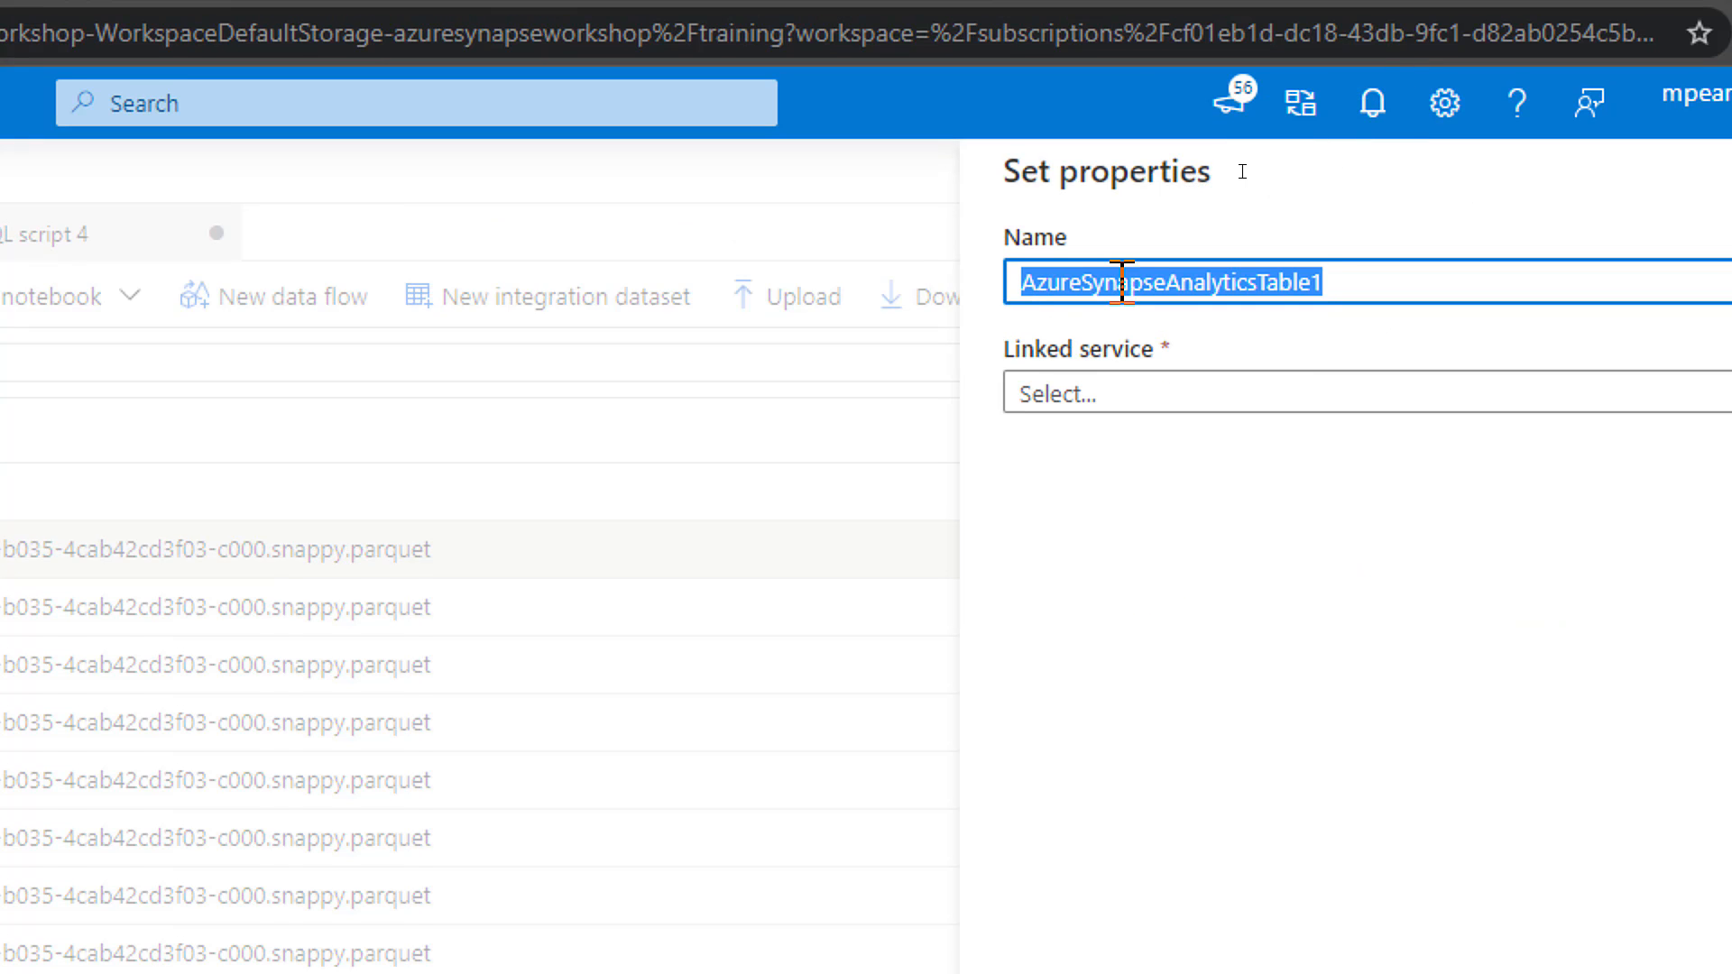
{"action": "type", "text": "az_serve"}
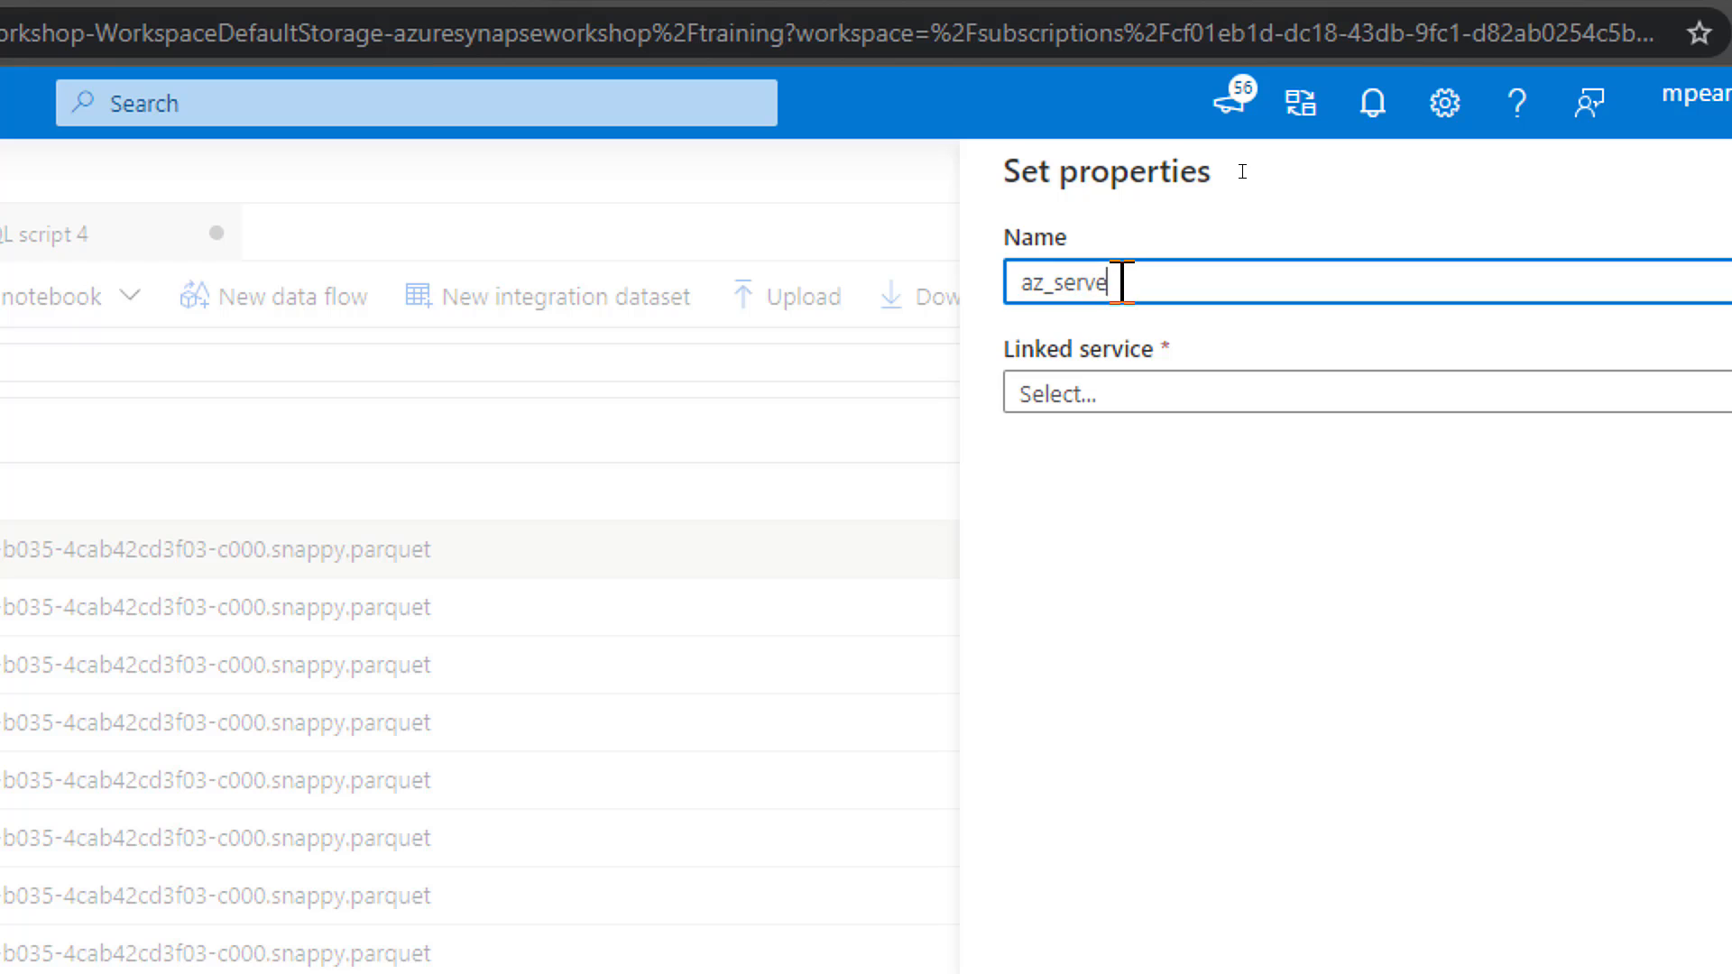
{"action": "key", "text": "BackSpace"}
{"action": "key", "text": "BackSpace"}
{"action": "key", "text": "BackSpace"}
{"action": "type", "text": "qlpool_Serverless"}
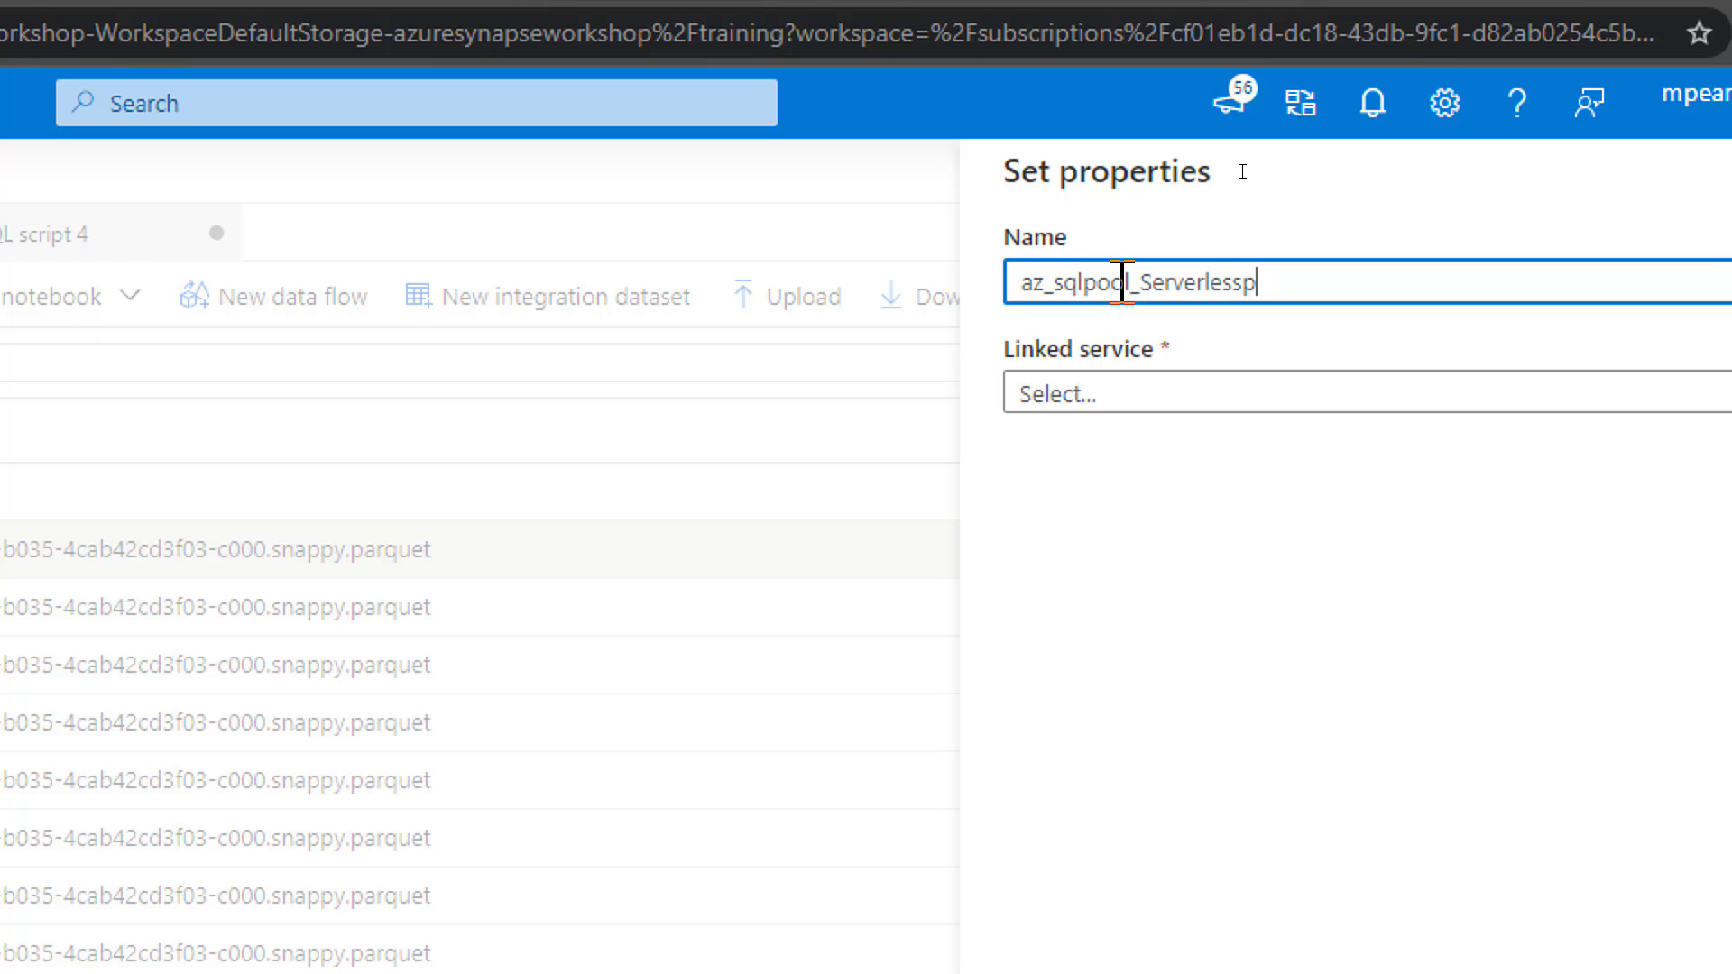
{"action": "type", "text": "P1_OnDemand"}
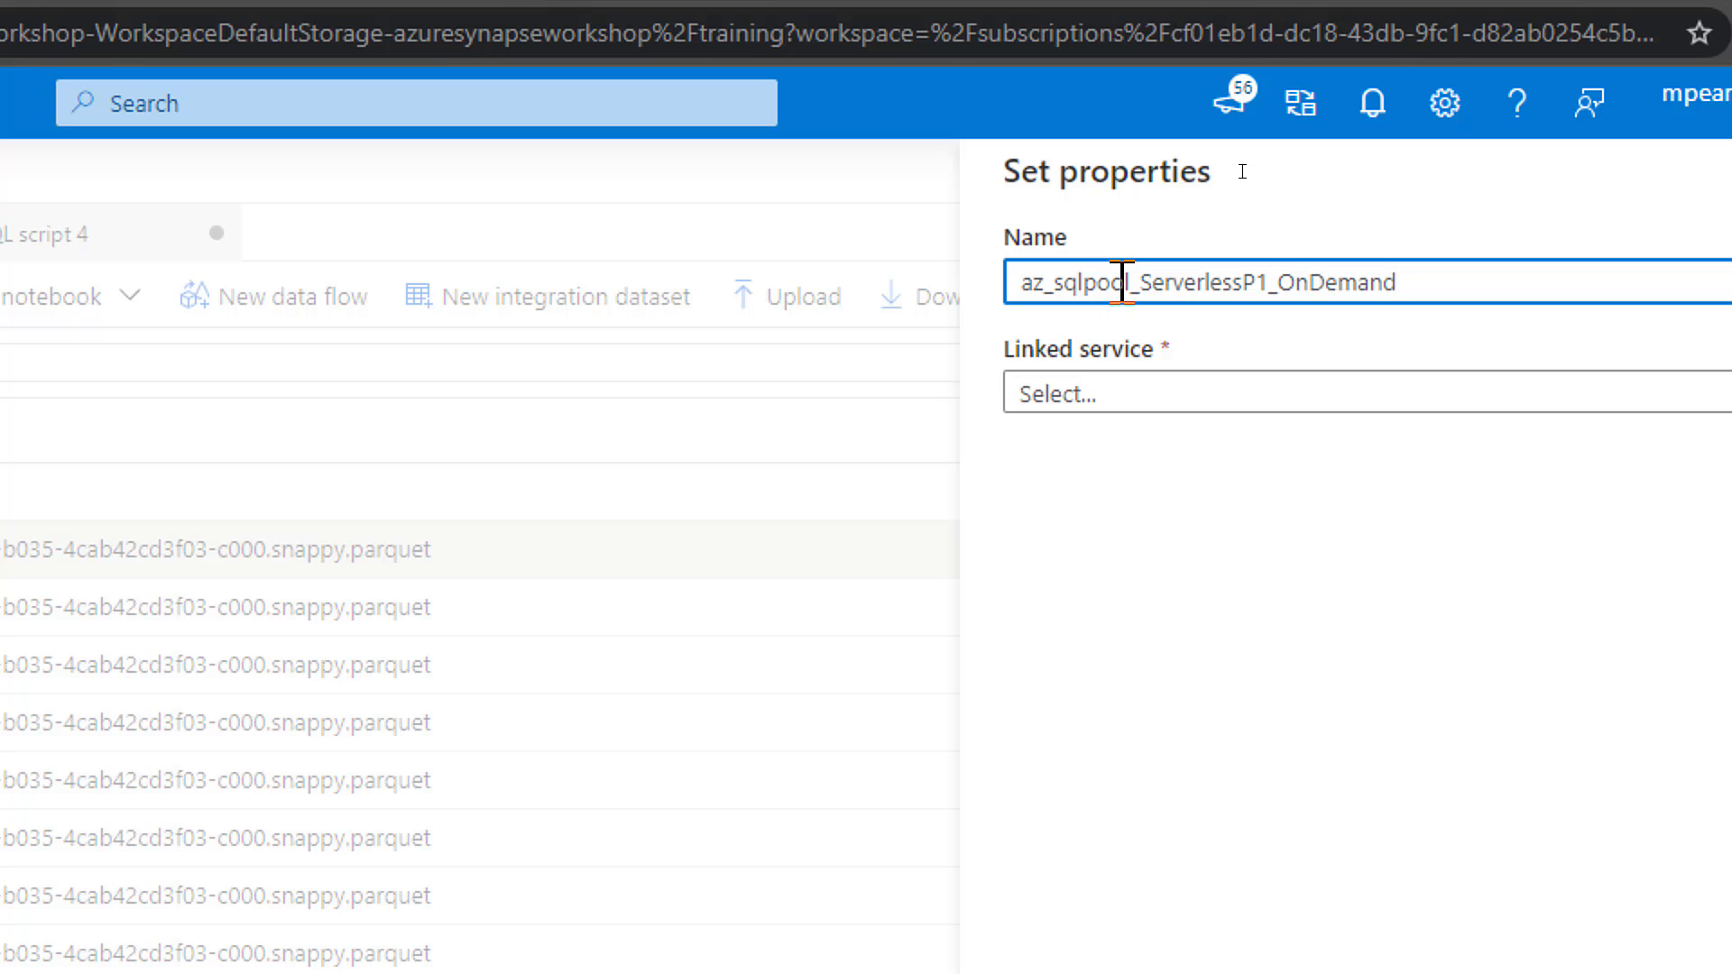
{"action": "left_click", "coordinate": [1082, 397]}
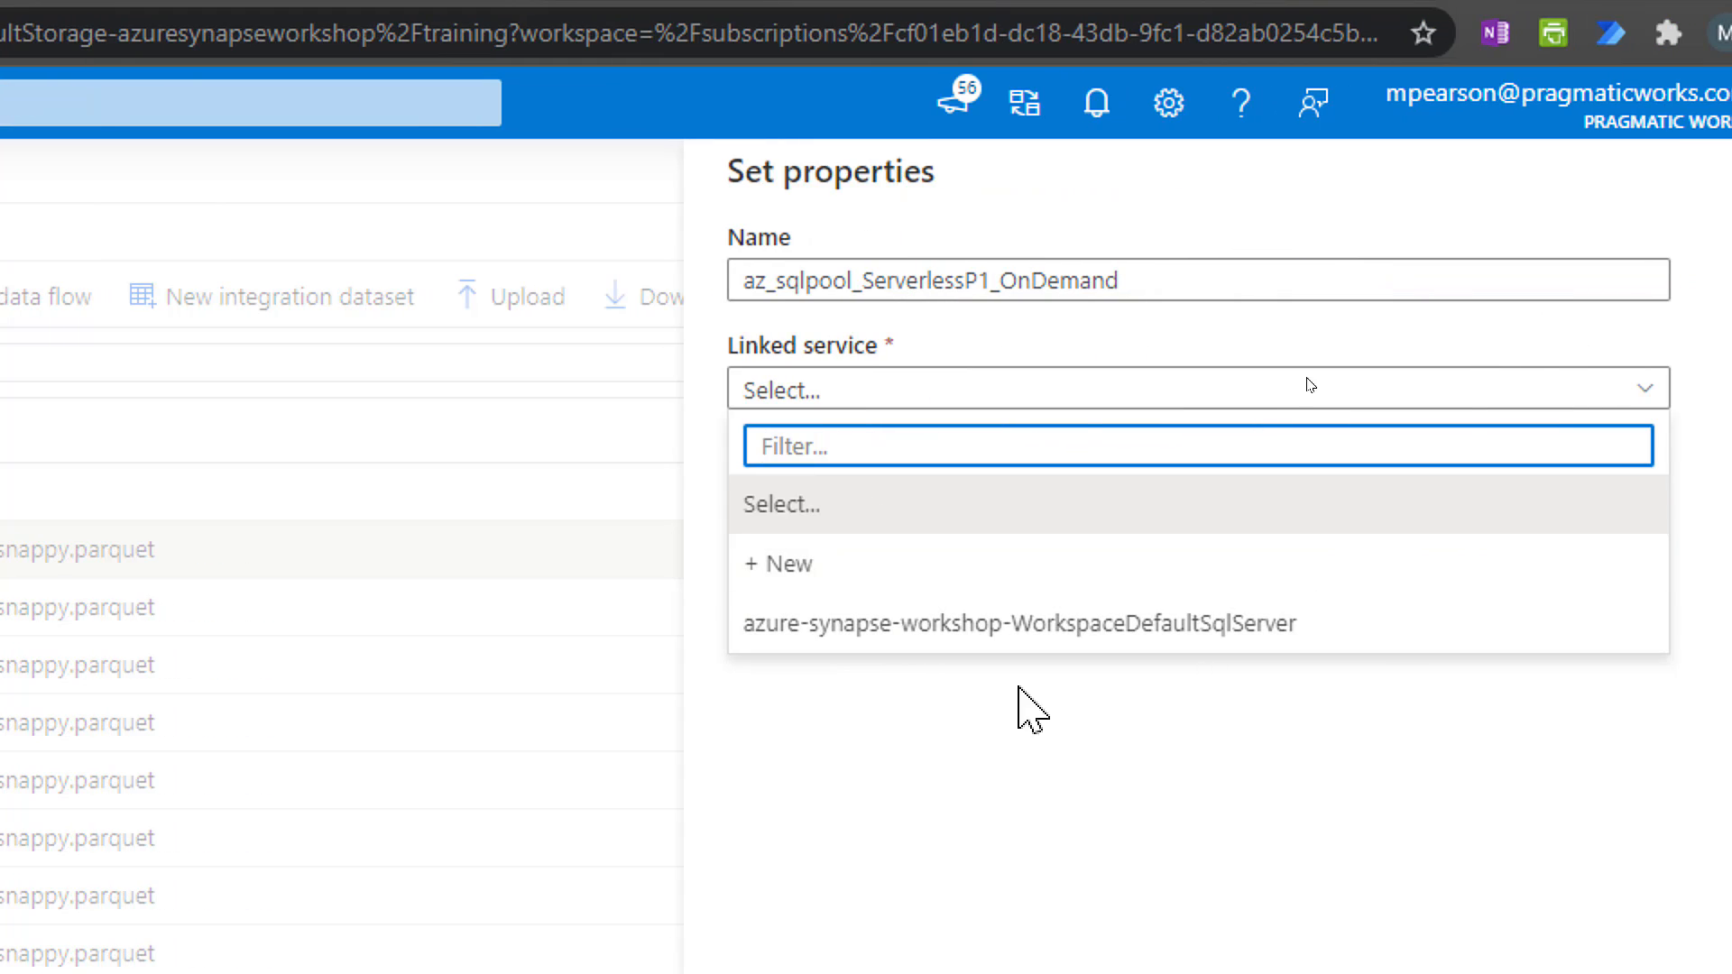
{"action": "left_click", "coordinate": [921, 627]}
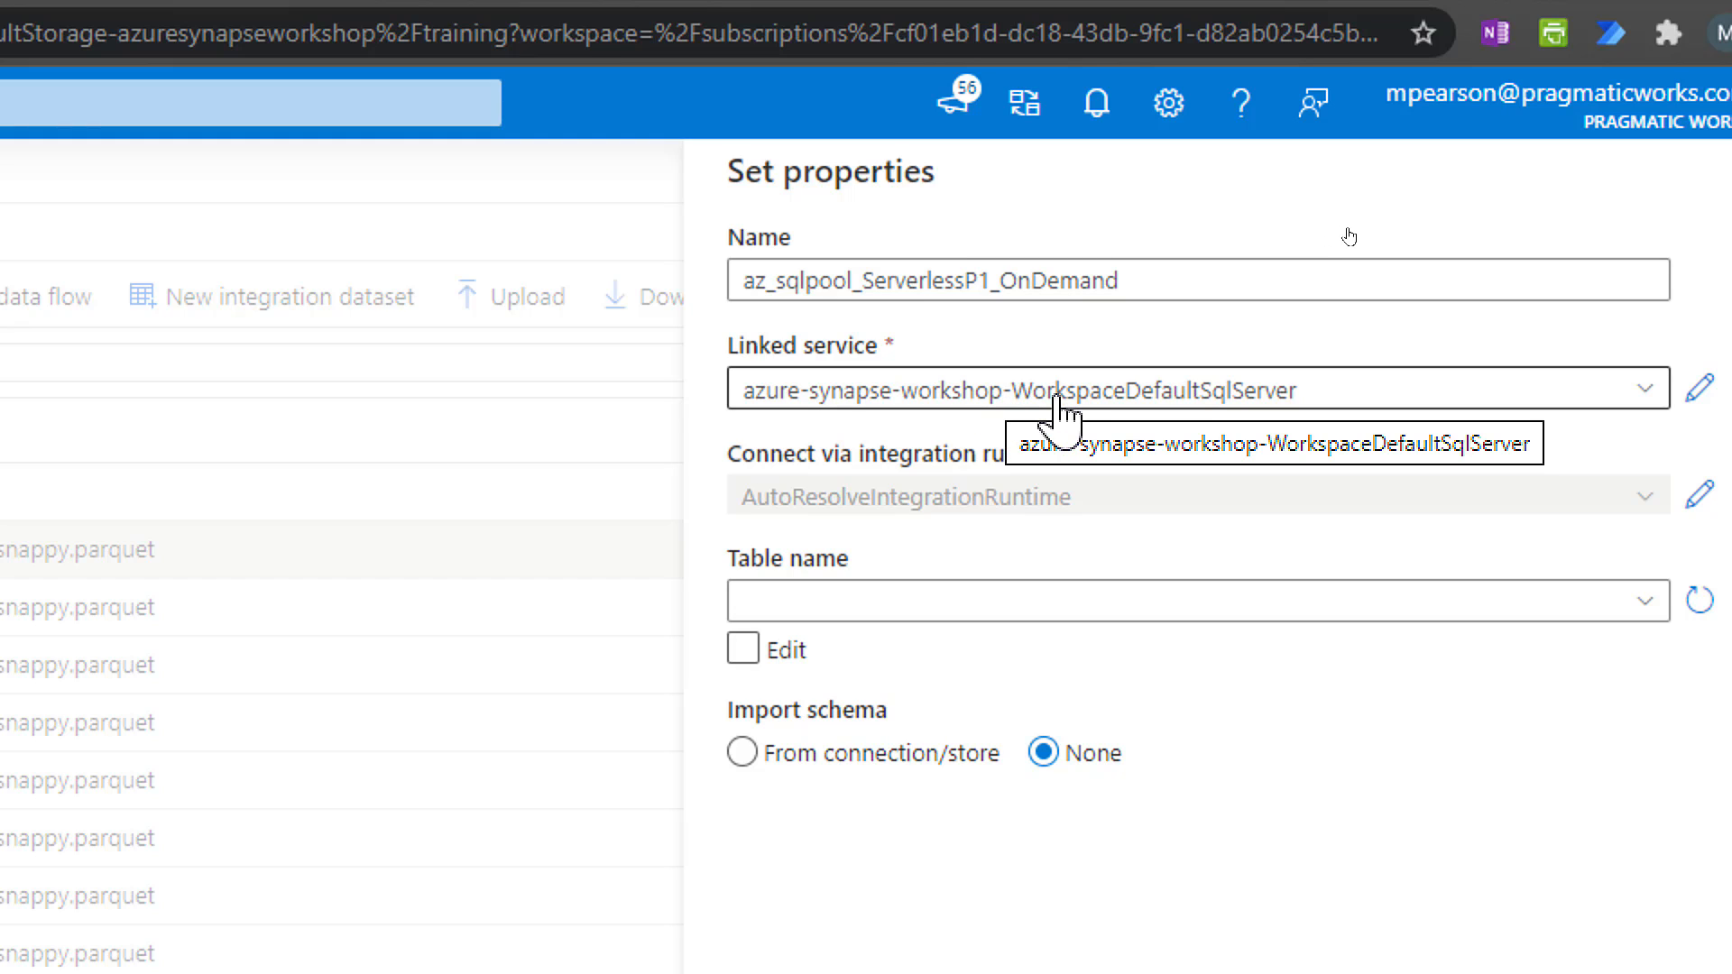
Enter the dataset's table name manually as dbo.Placeholder and create the dataset.
{"action": "left_click", "coordinate": [743, 649]}
{"action": "left_click", "coordinate": [834, 602]}
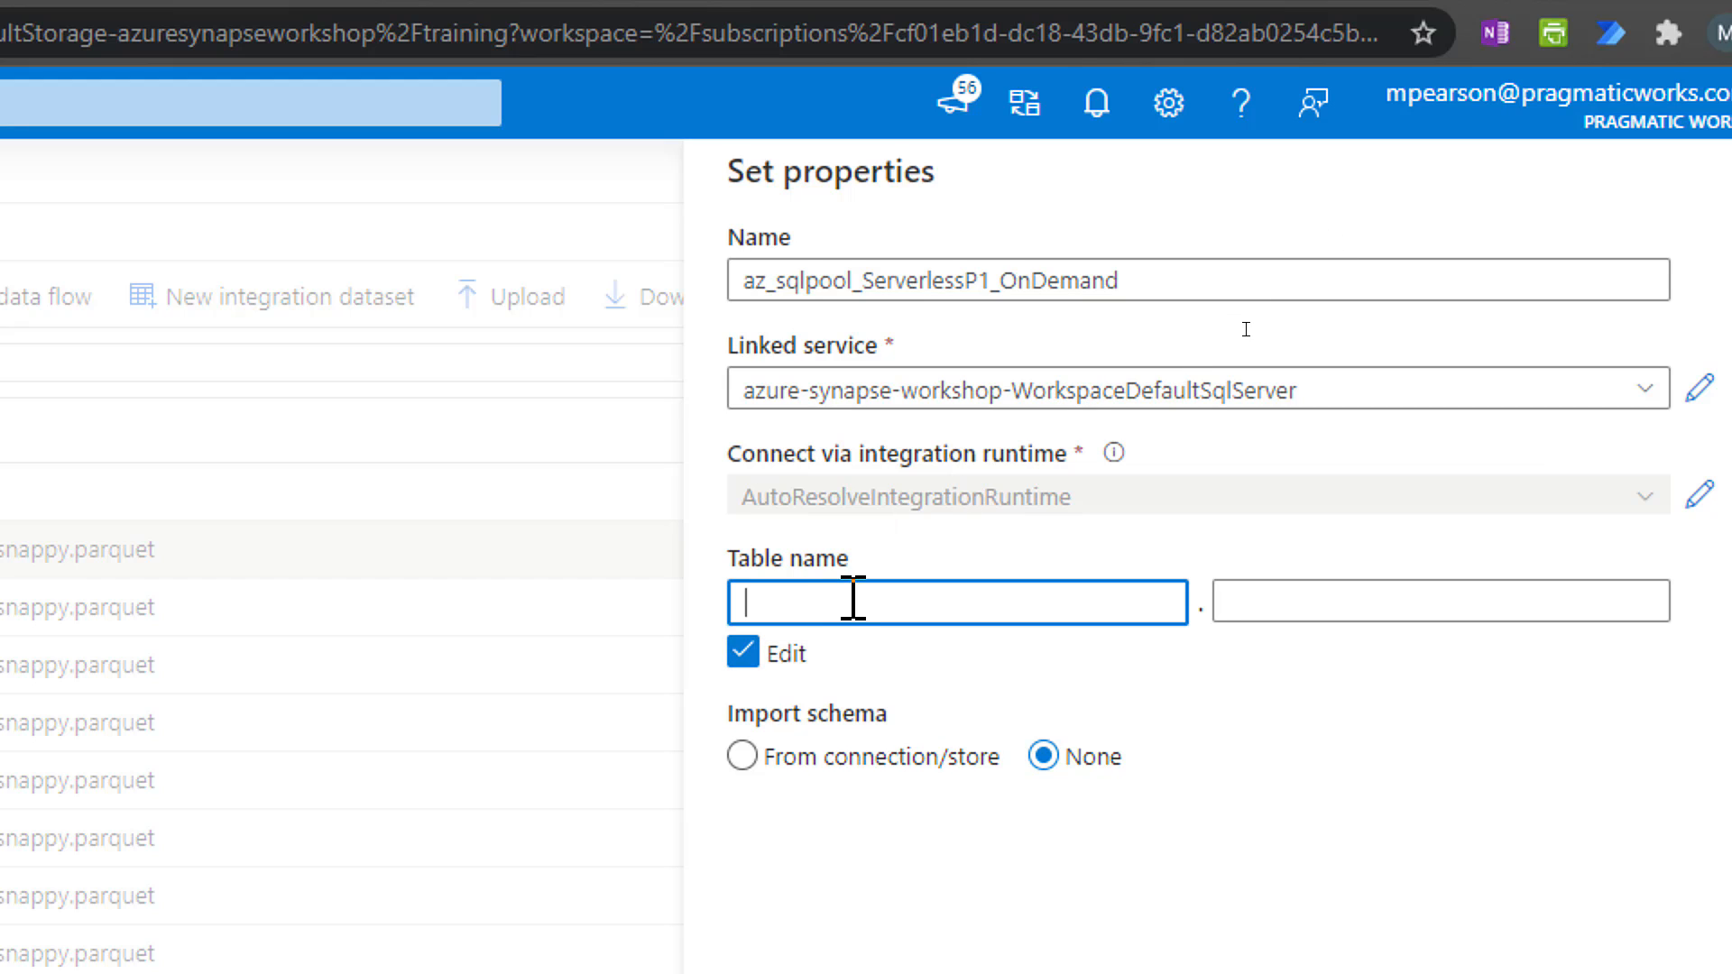
{"action": "type", "text": "dbo"}
{"action": "left_click", "coordinate": [1236, 603]}
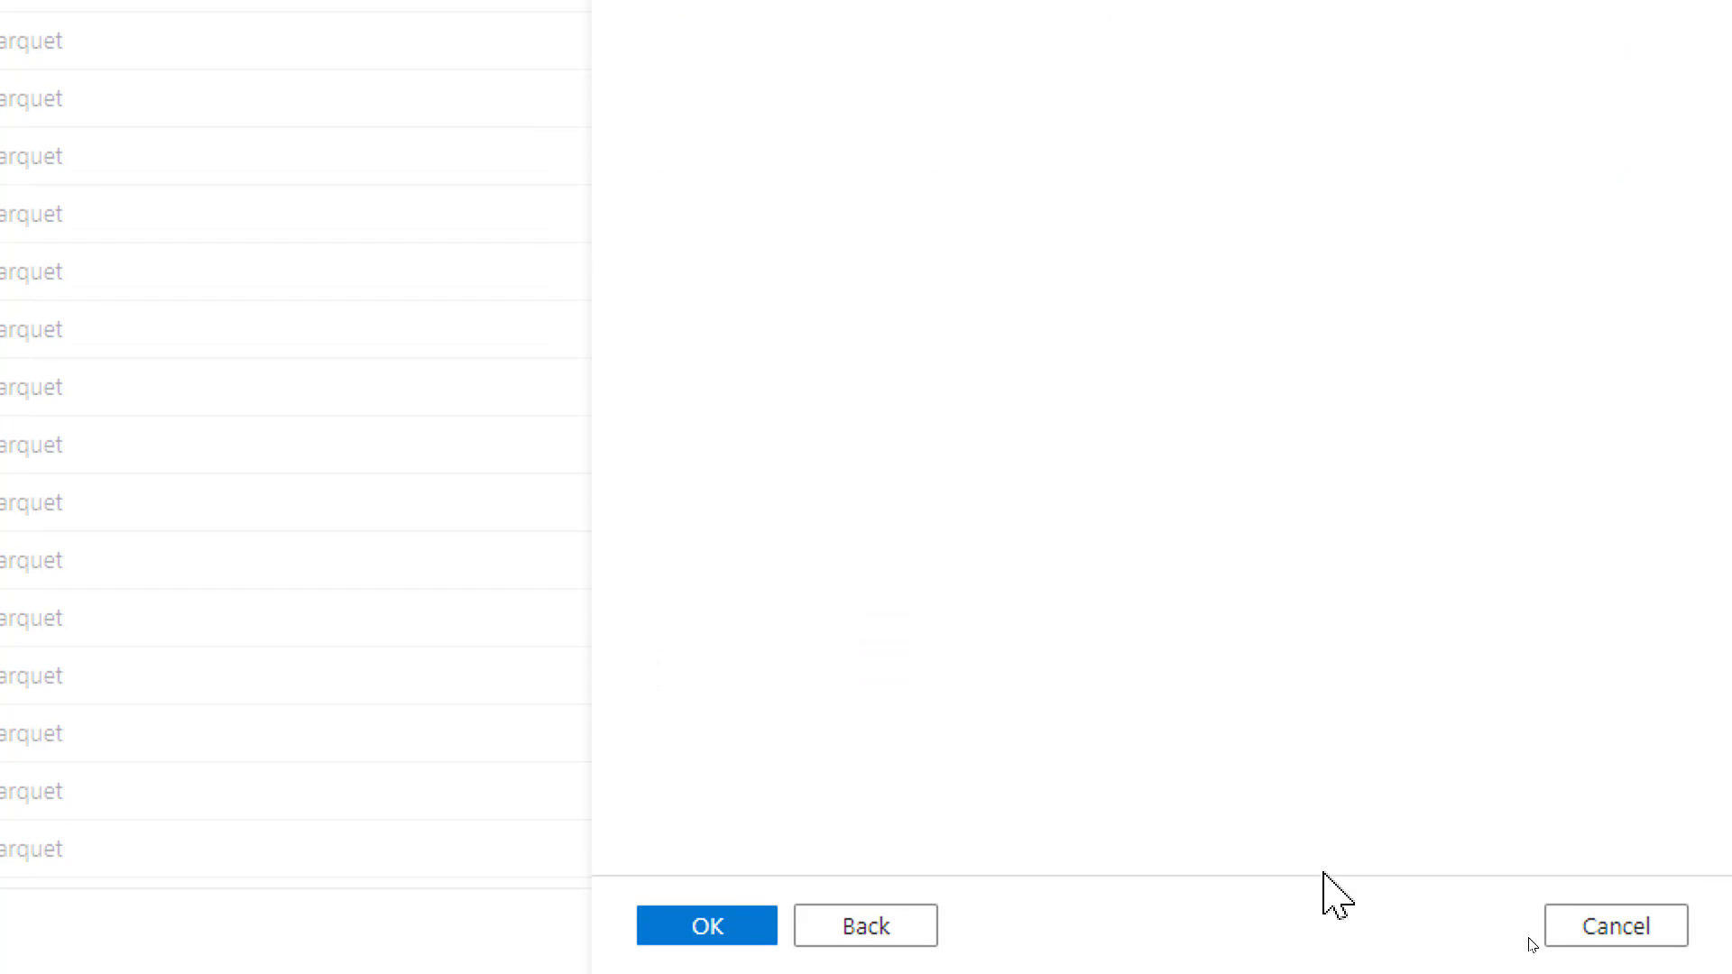
{"action": "left_click", "coordinate": [682, 924]}
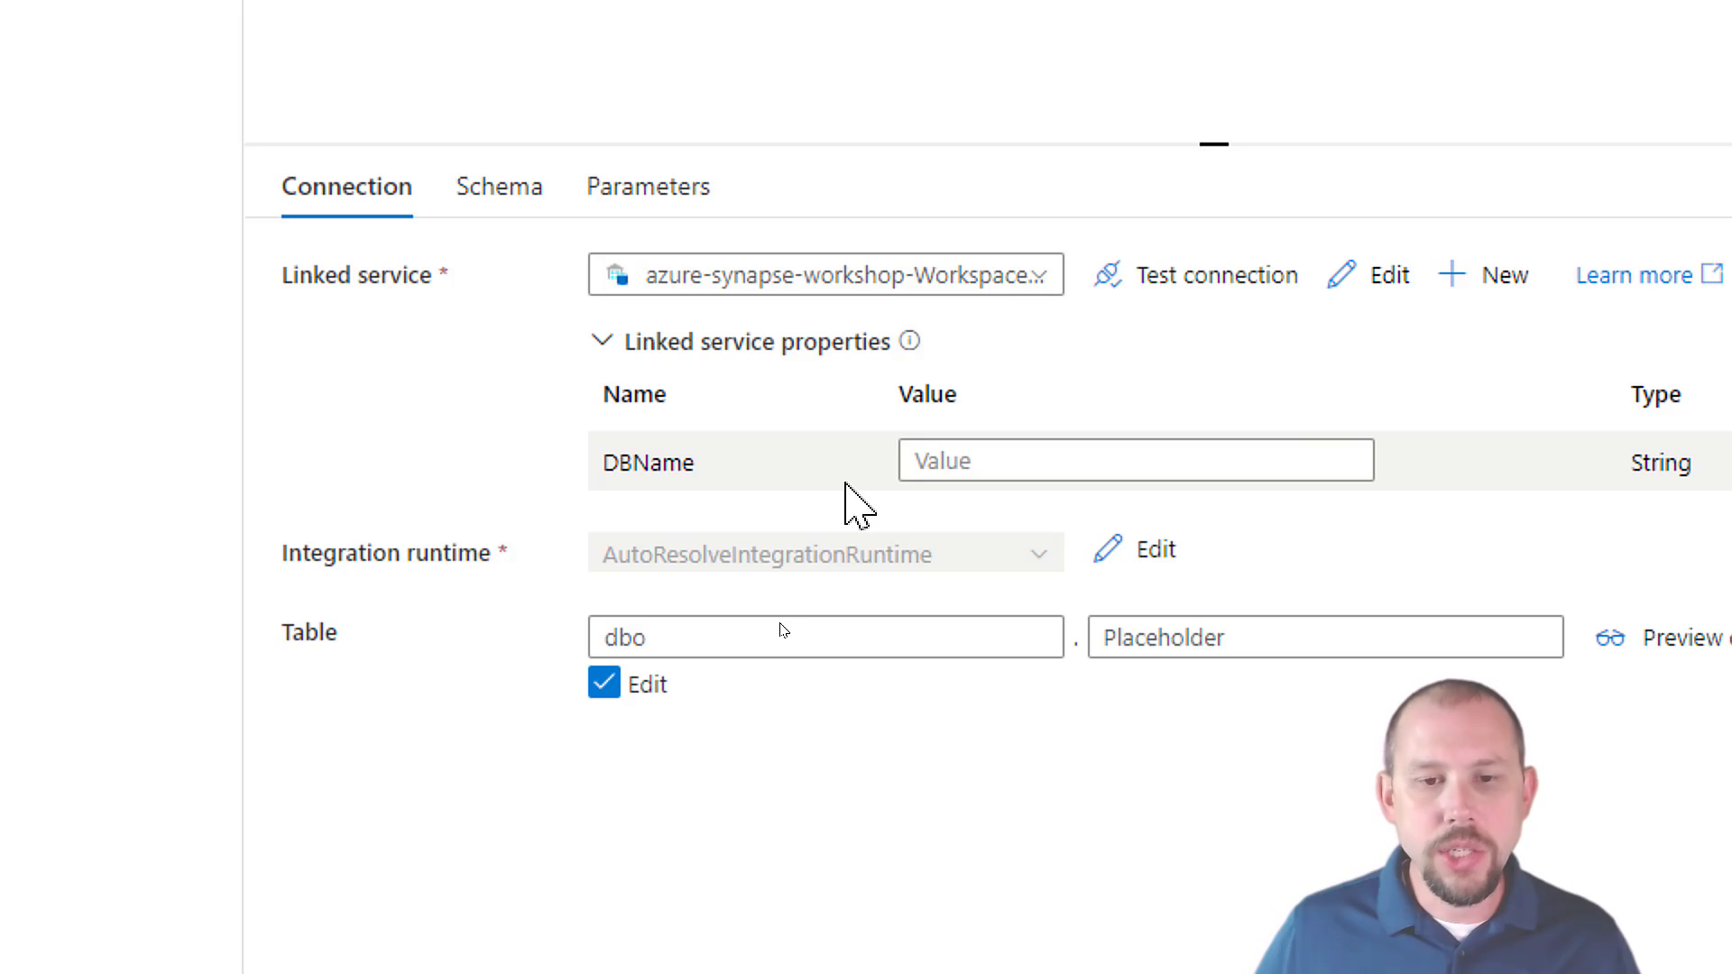
Set the dataset's DBName linked service property to ServerlessP1.
{"action": "left_click", "coordinate": [951, 460]}
{"action": "type", "text": "S"}
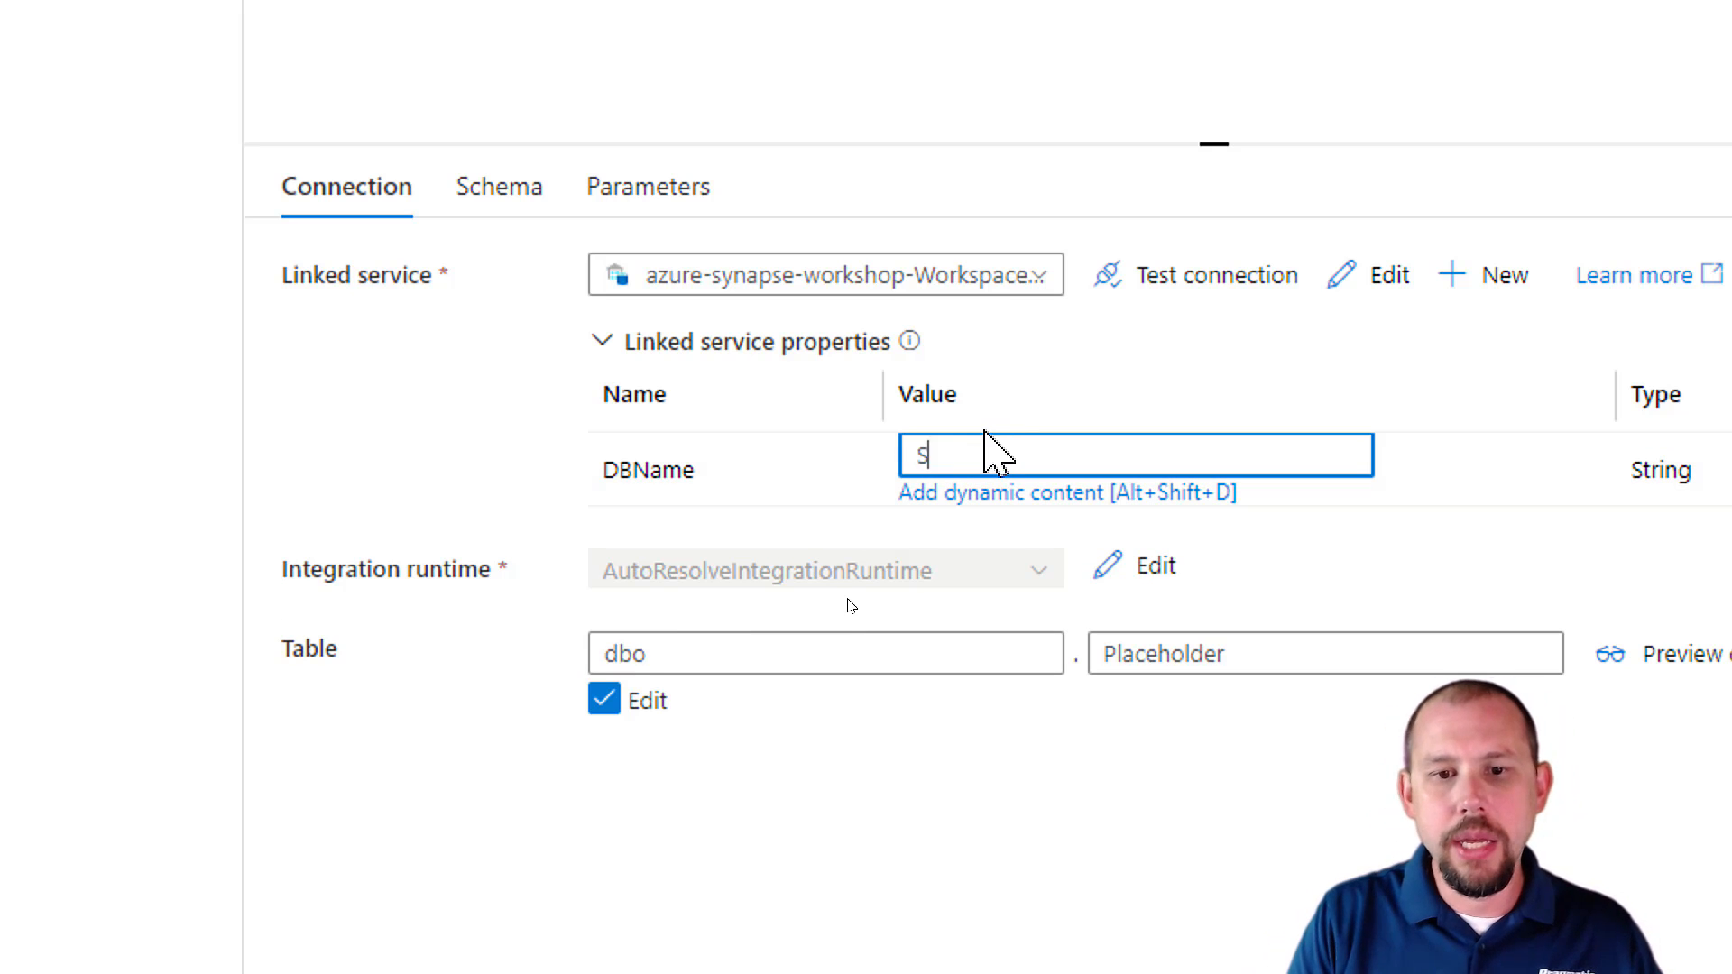
{"action": "type", "text": "ervers"}
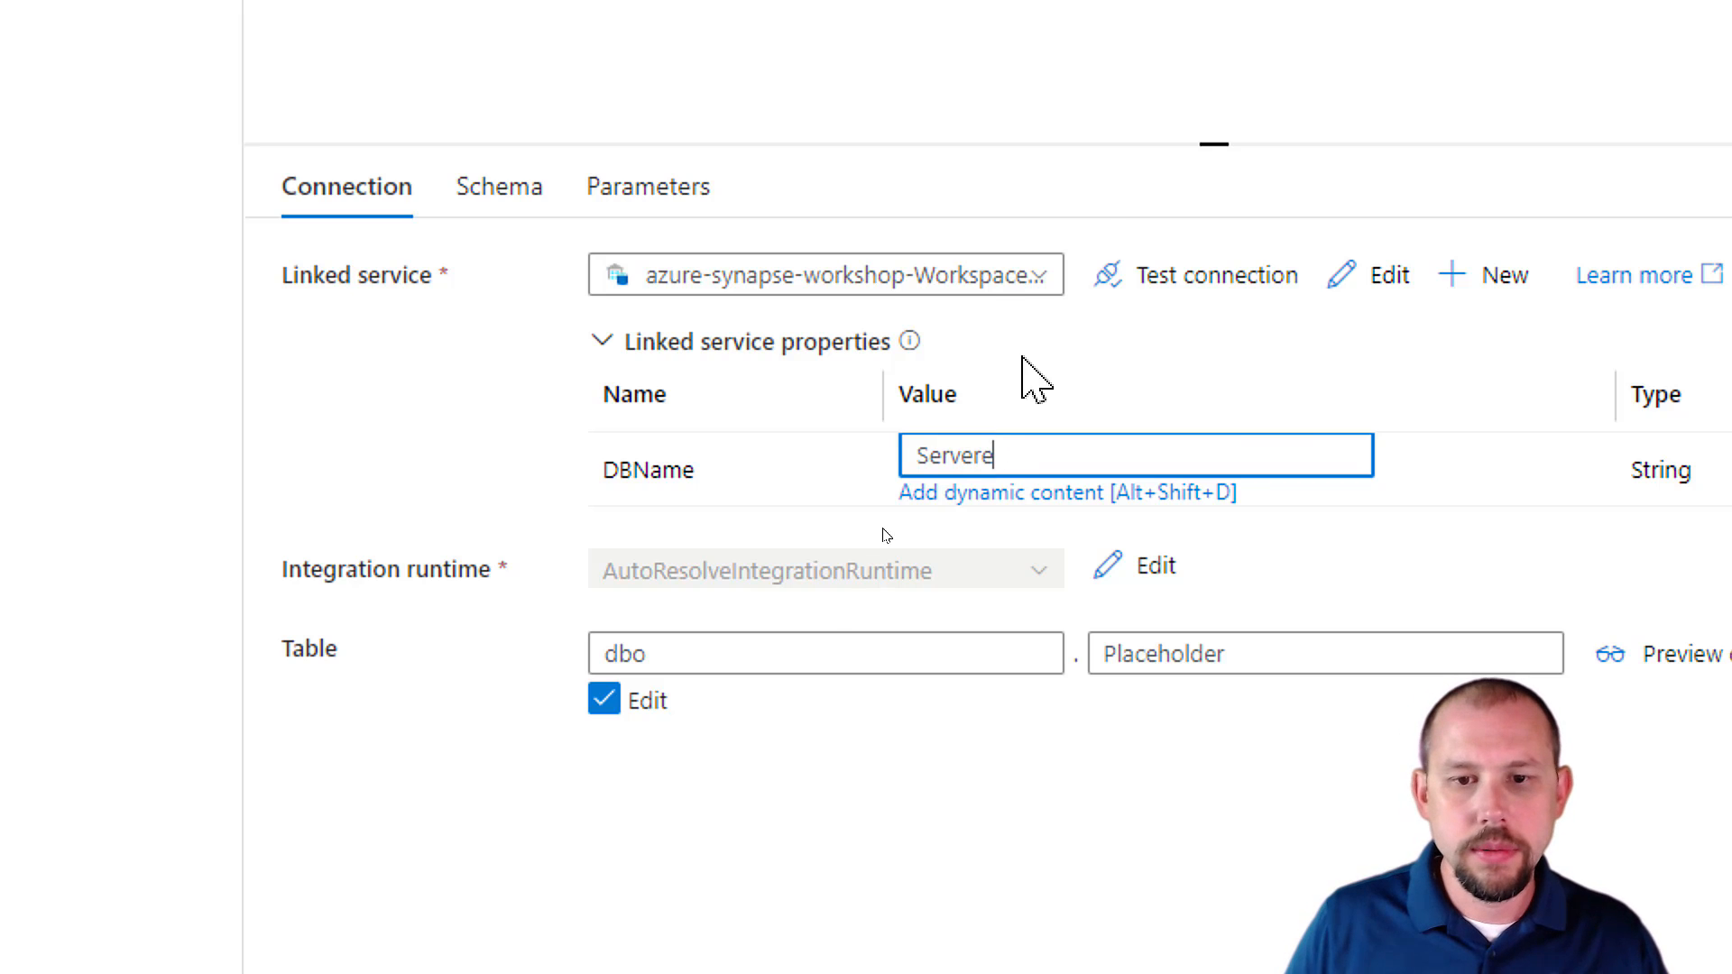
{"action": "key", "text": "BackSpace"}
{"action": "type", "text": "lessedP"}
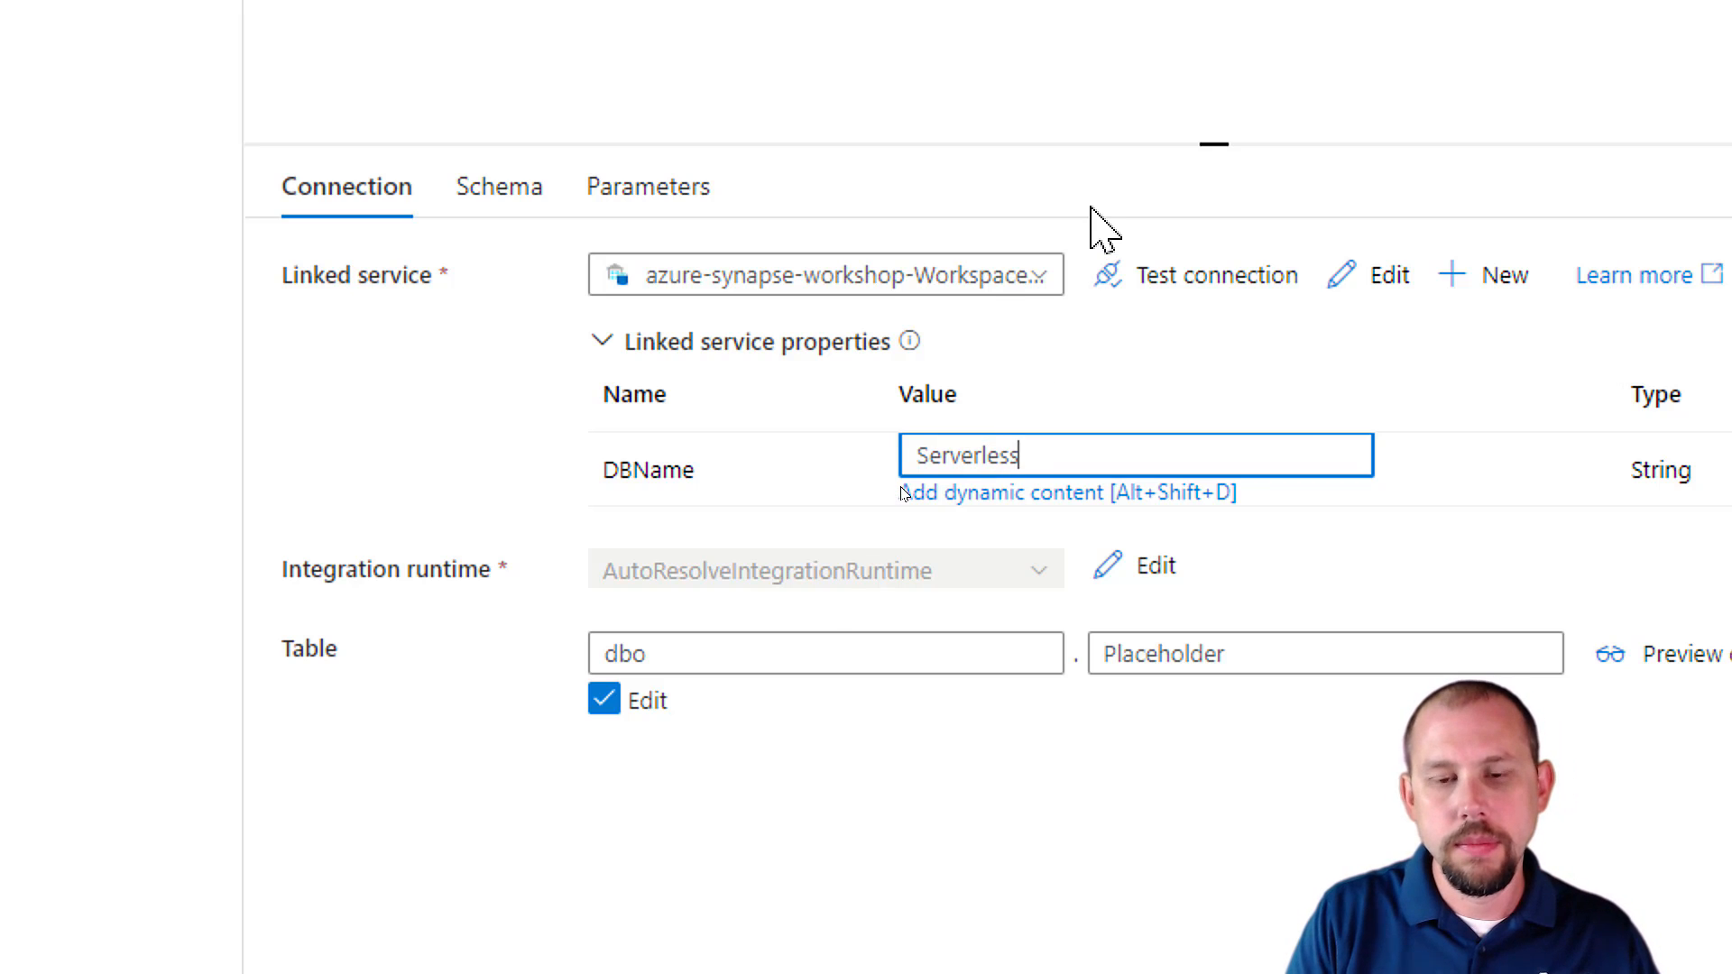
{"action": "type", "text": "1"}
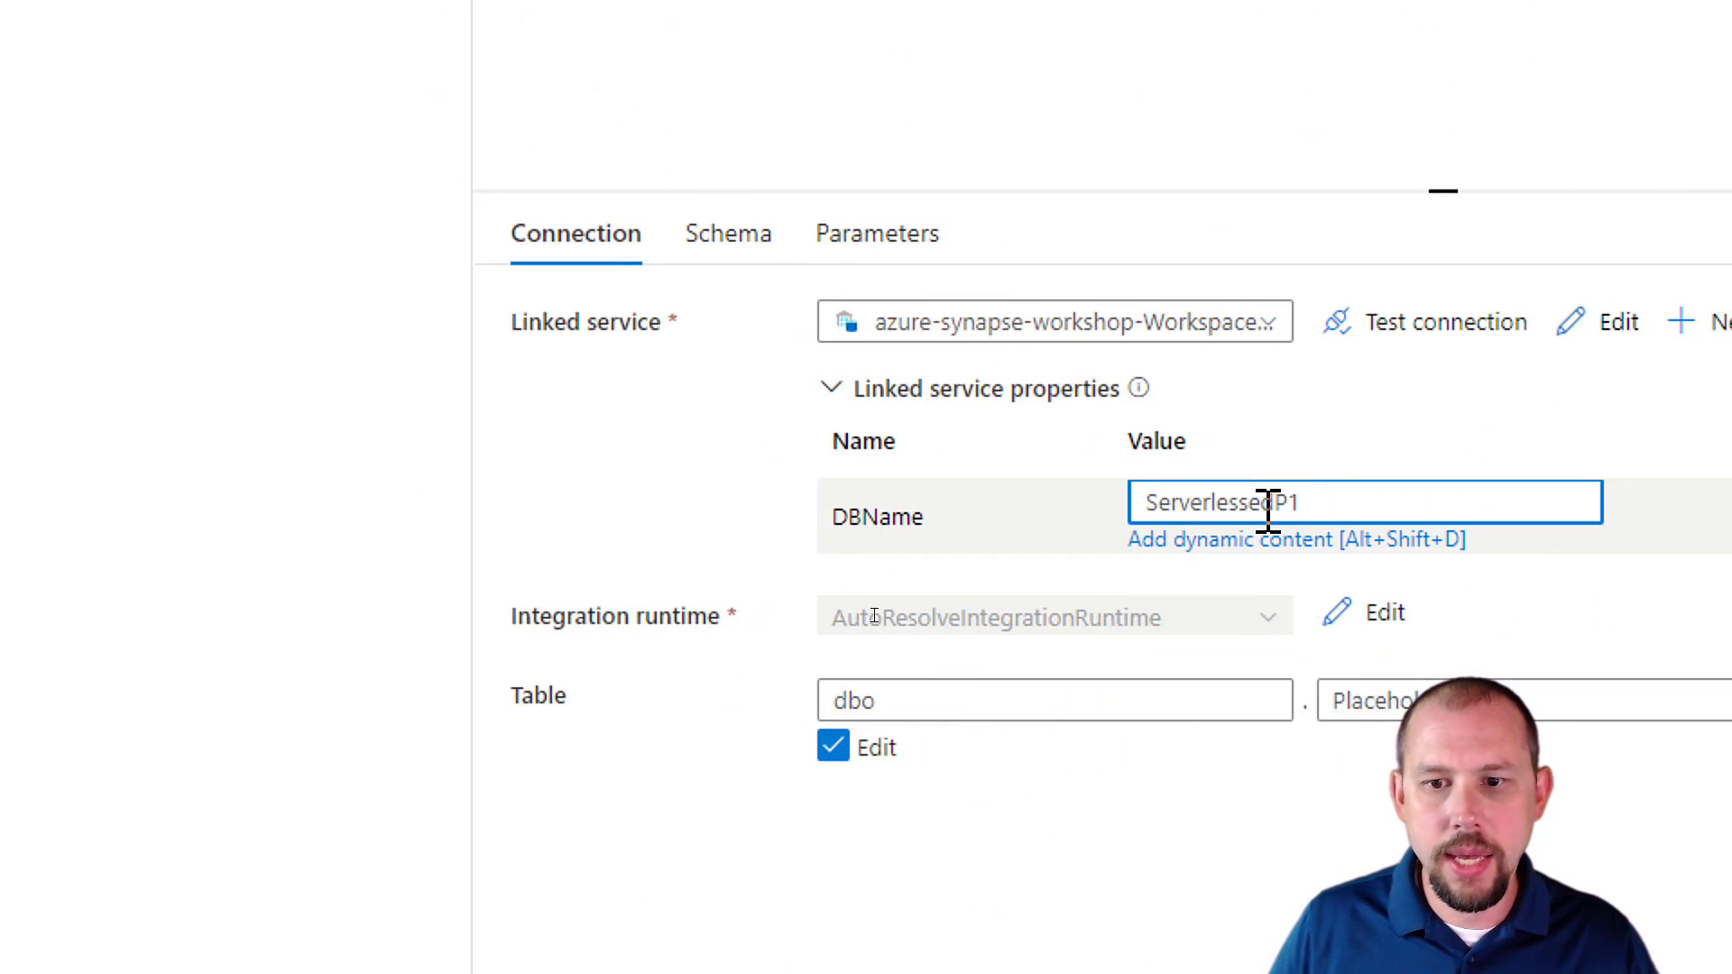
{"action": "left_click", "coordinate": [1272, 503]}
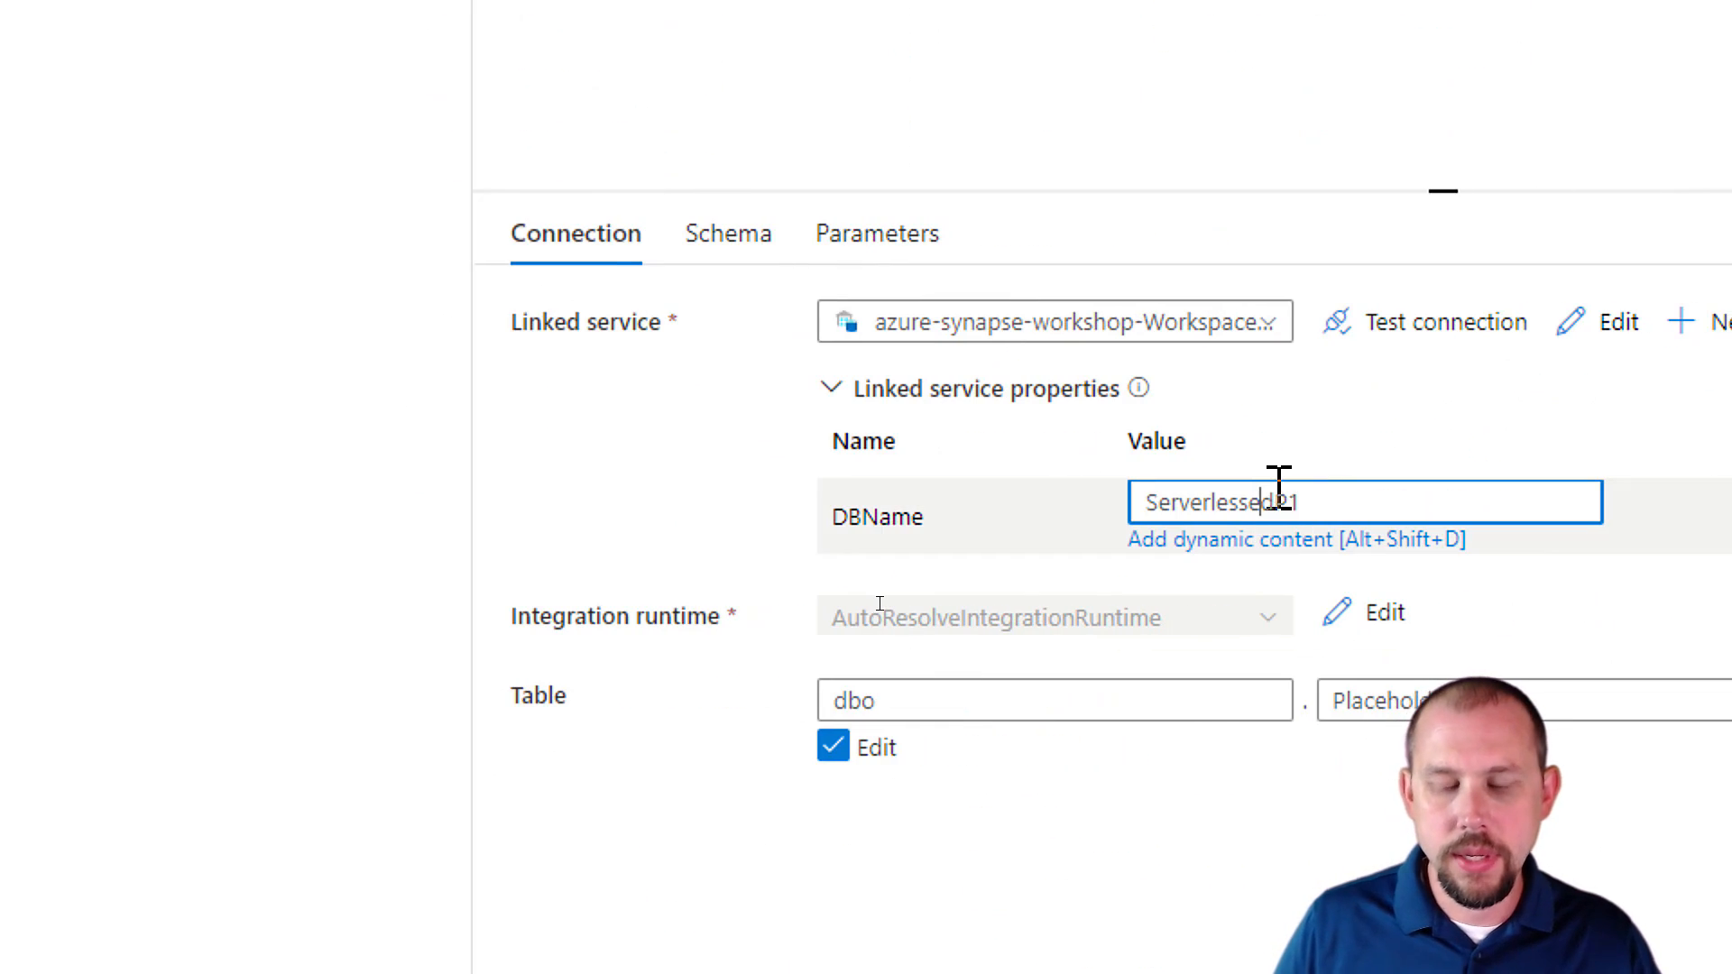
{"action": "key", "text": "BackSpace"}
{"action": "key", "text": "BackSpace"}
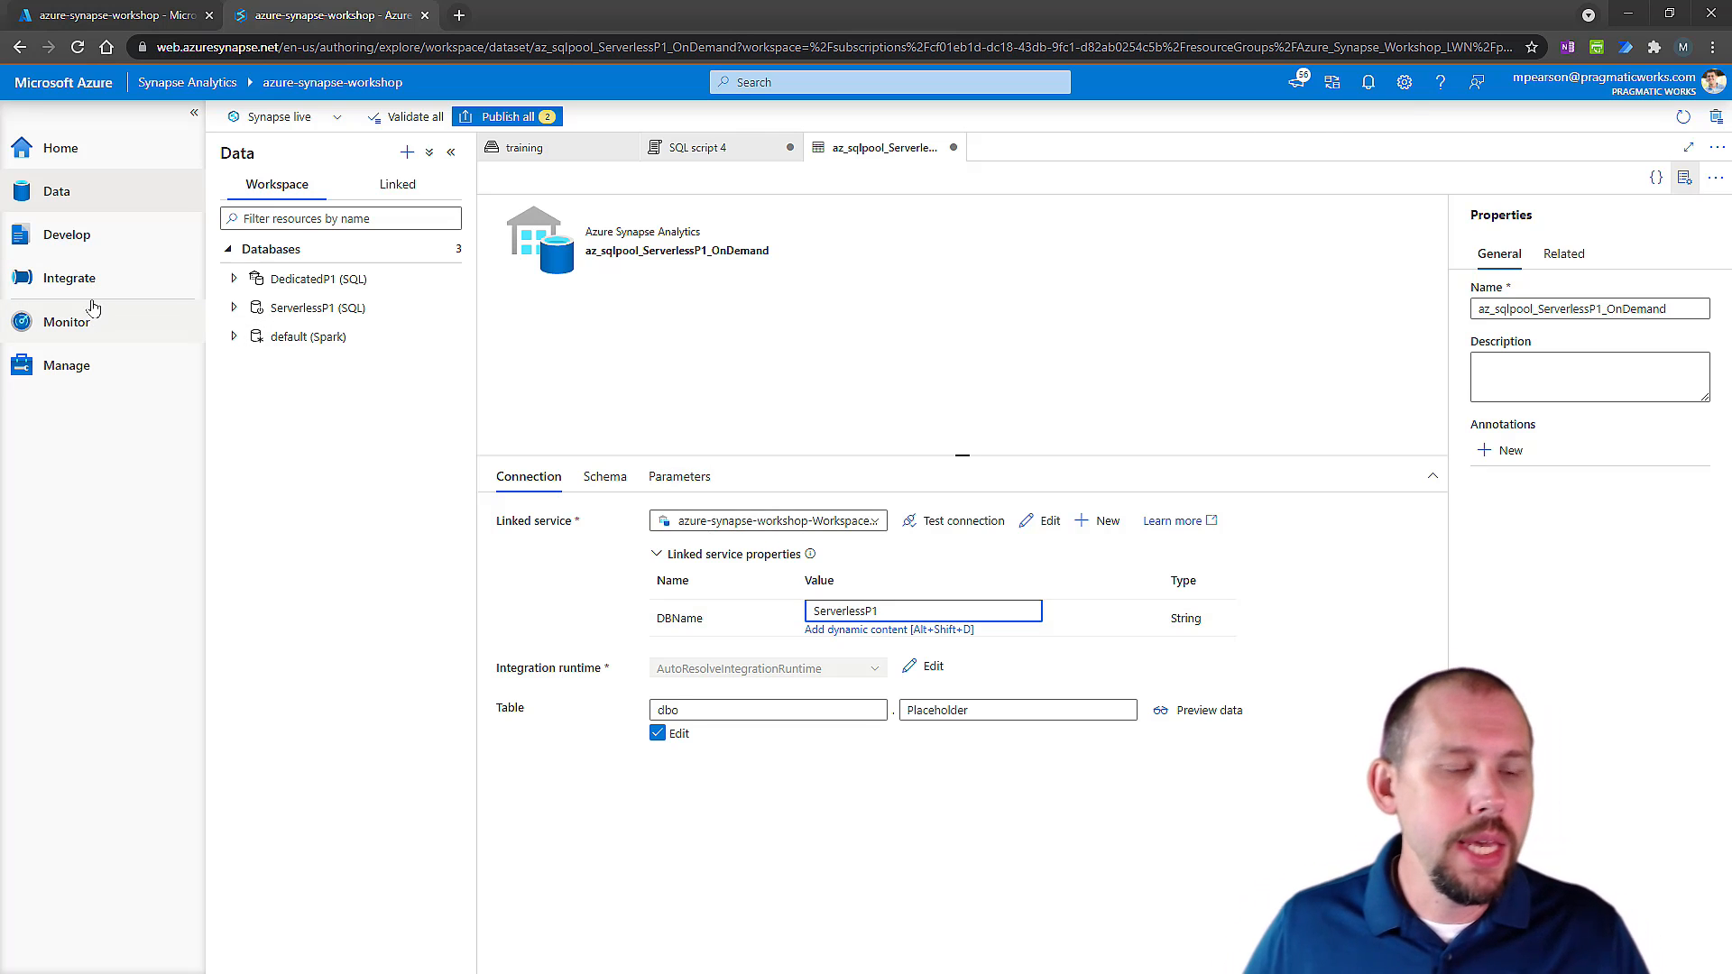
Create a new integration pipeline and add a Copy data activity to its canvas.
{"action": "left_click", "coordinate": [95, 282]}
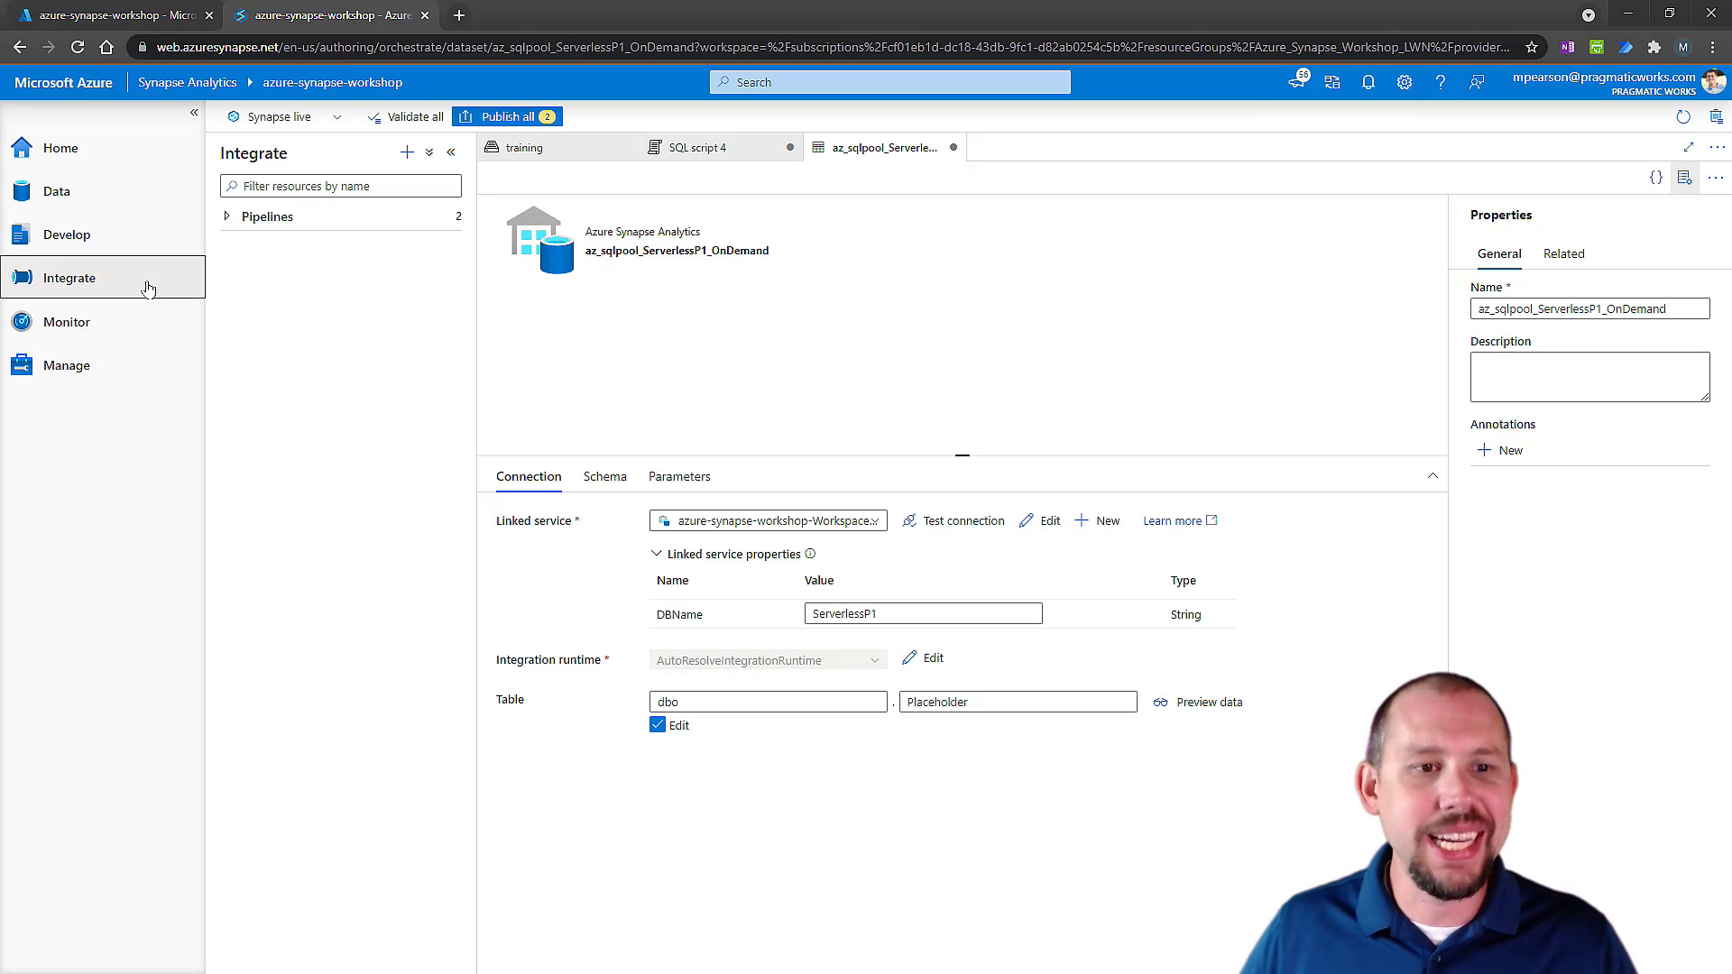
{"action": "left_click", "coordinate": [304, 223]}
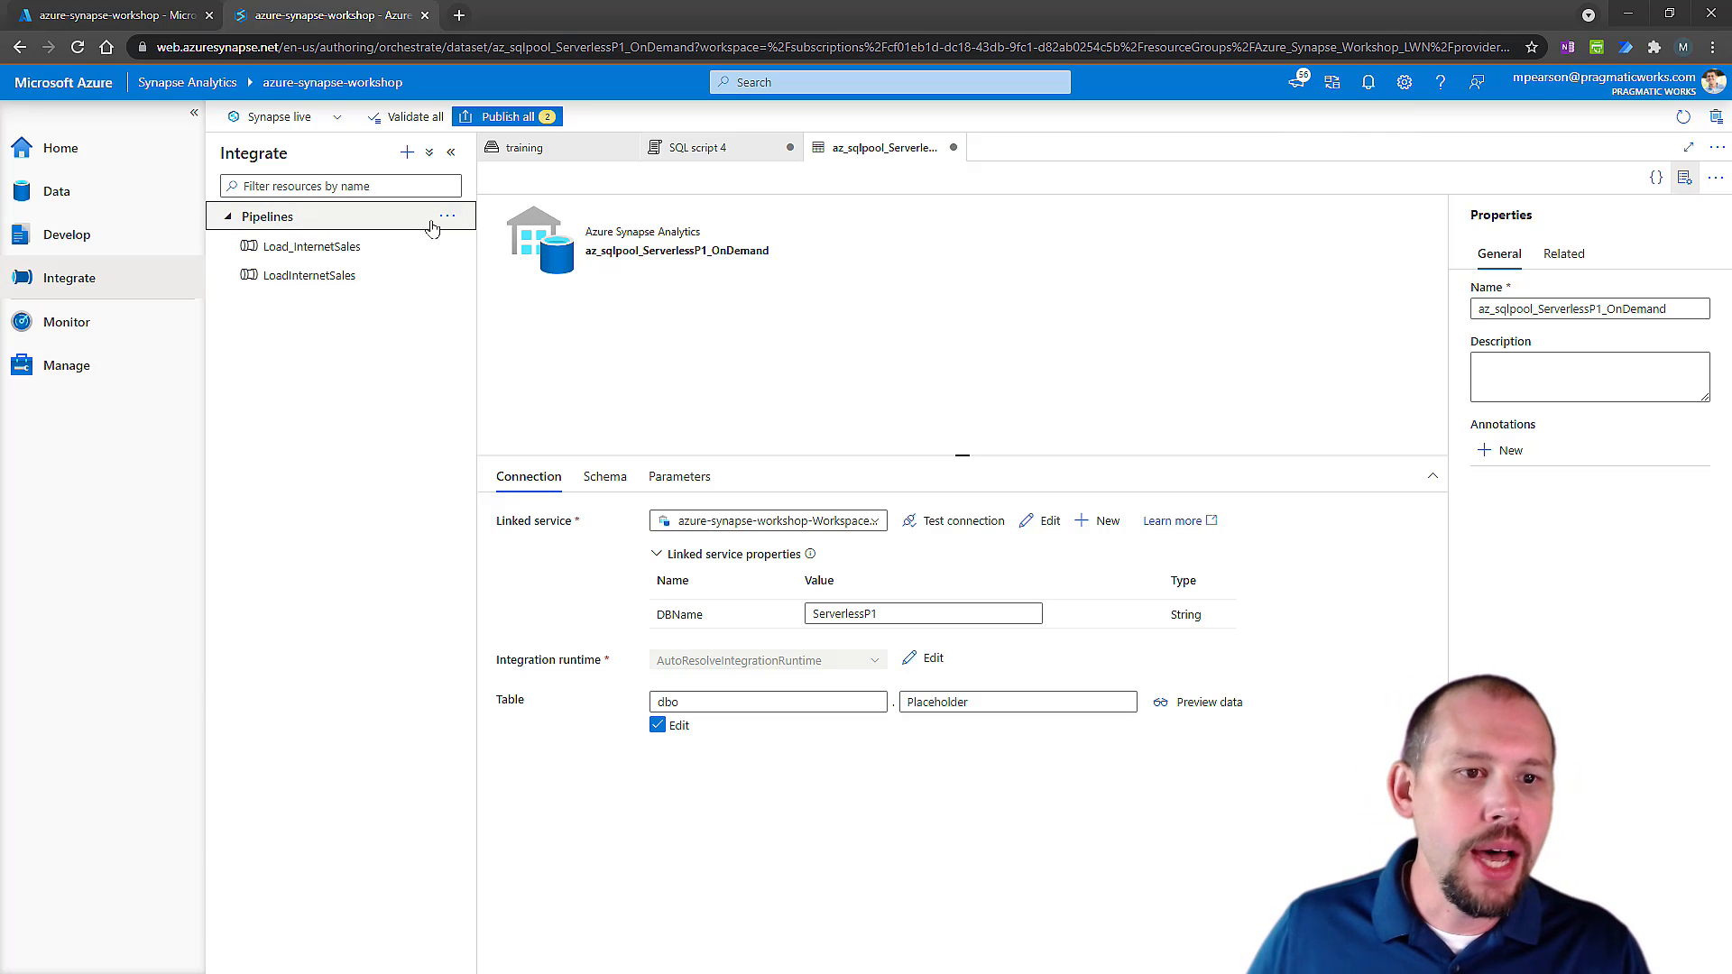
{"action": "left_click", "coordinate": [448, 216]}
{"action": "left_click", "coordinate": [474, 249]}
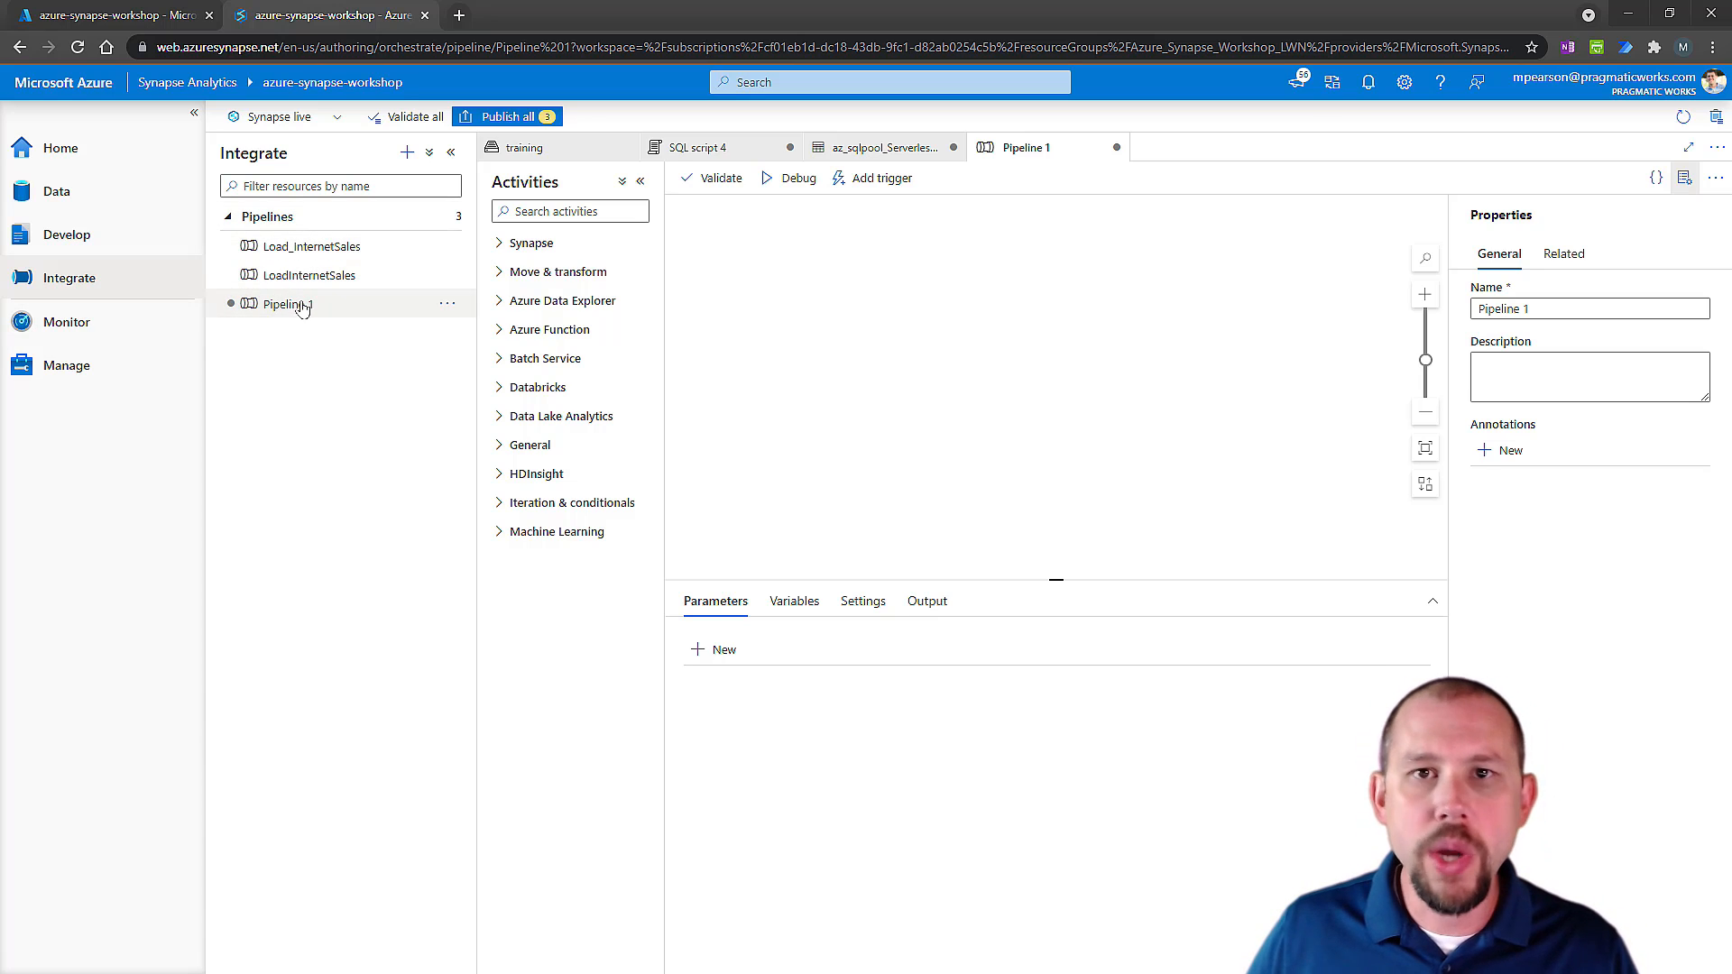
{"action": "left_click", "coordinate": [504, 276]}
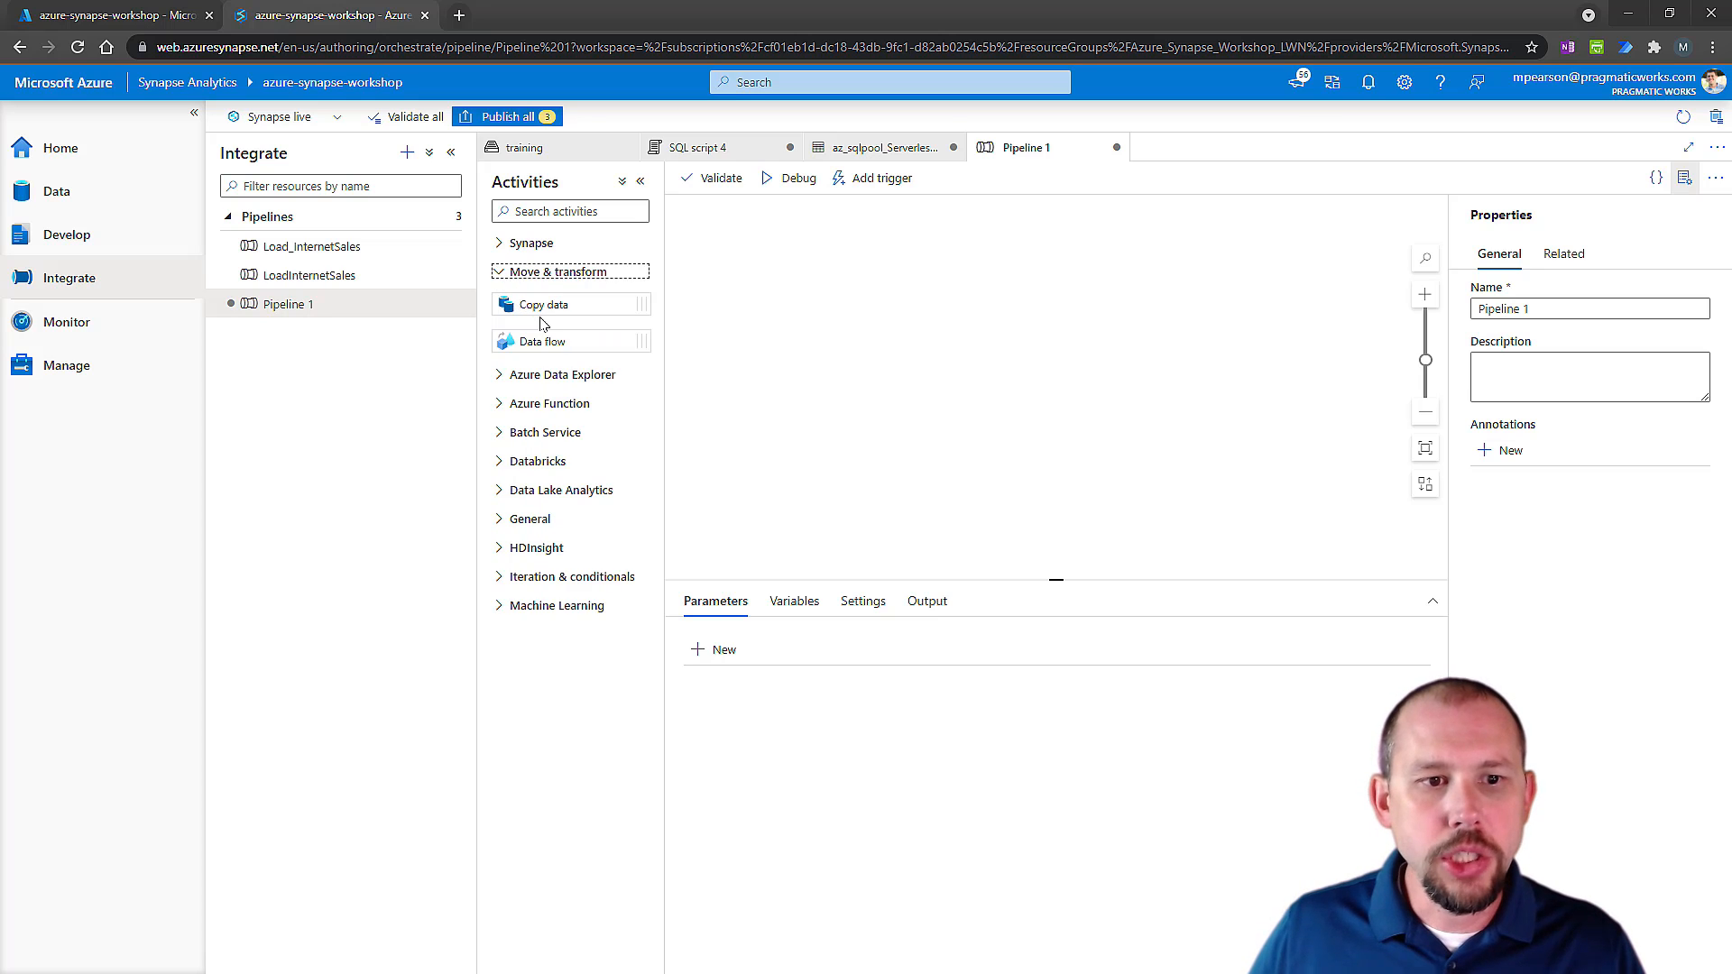
{"action": "left_click_drag", "start_coordinate": [537, 306], "coordinate": [840, 366]}
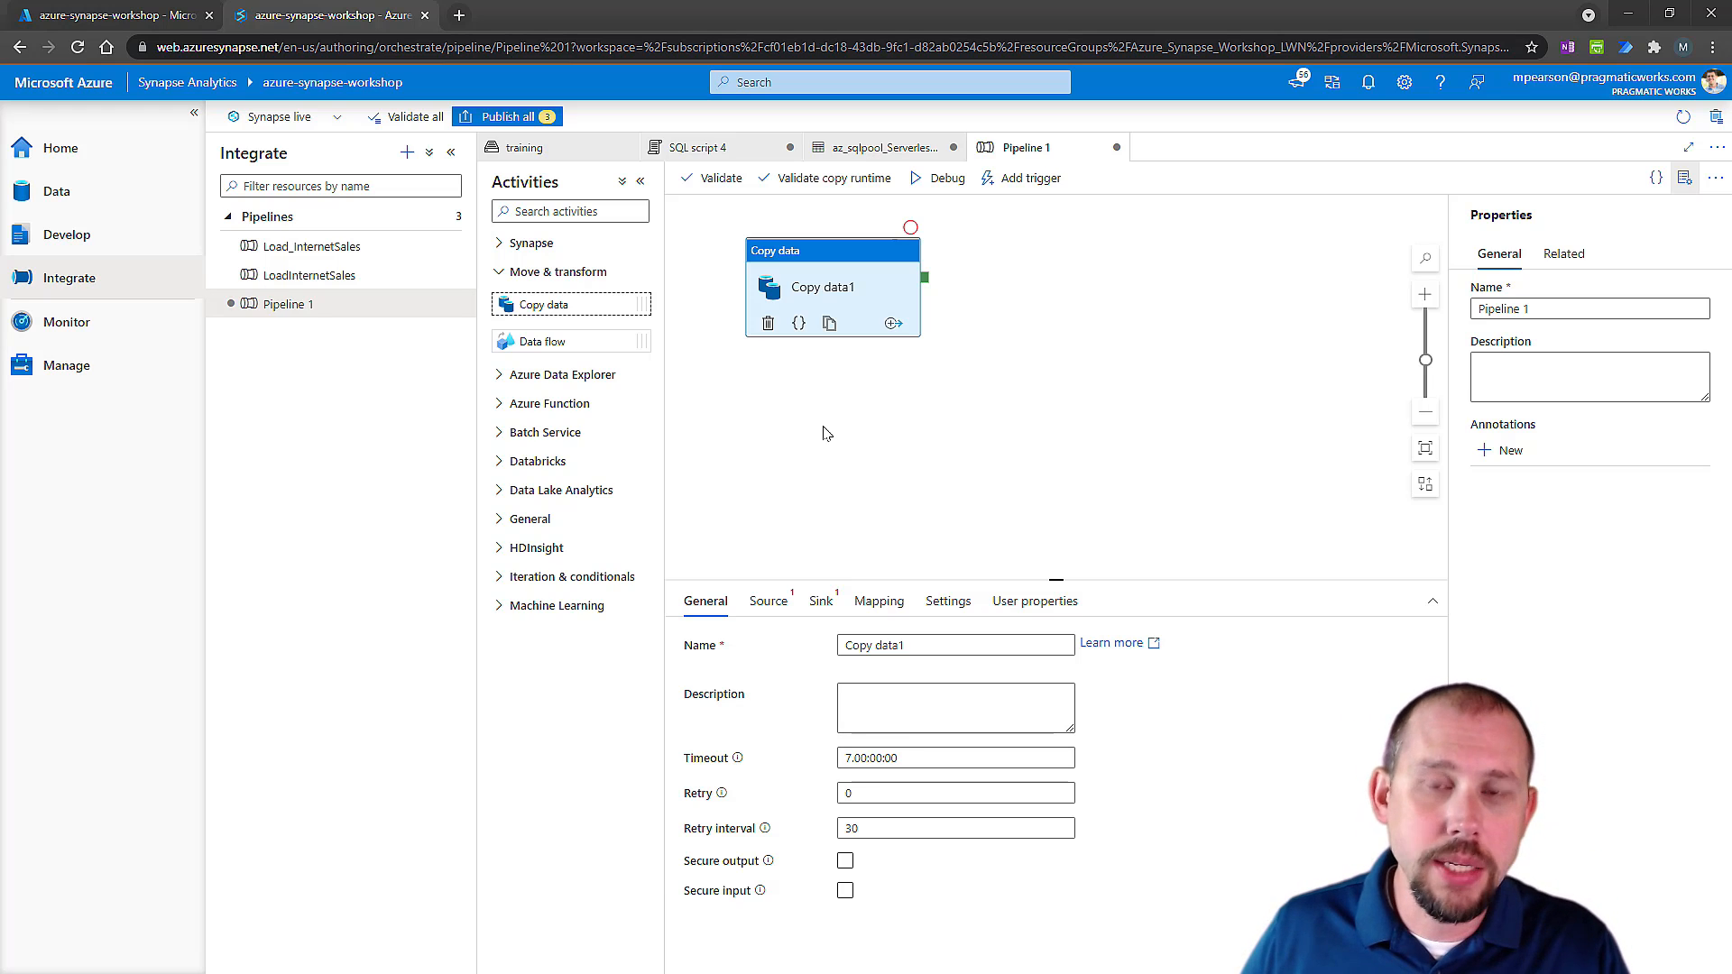
{"action": "left_click", "coordinate": [800, 278]}
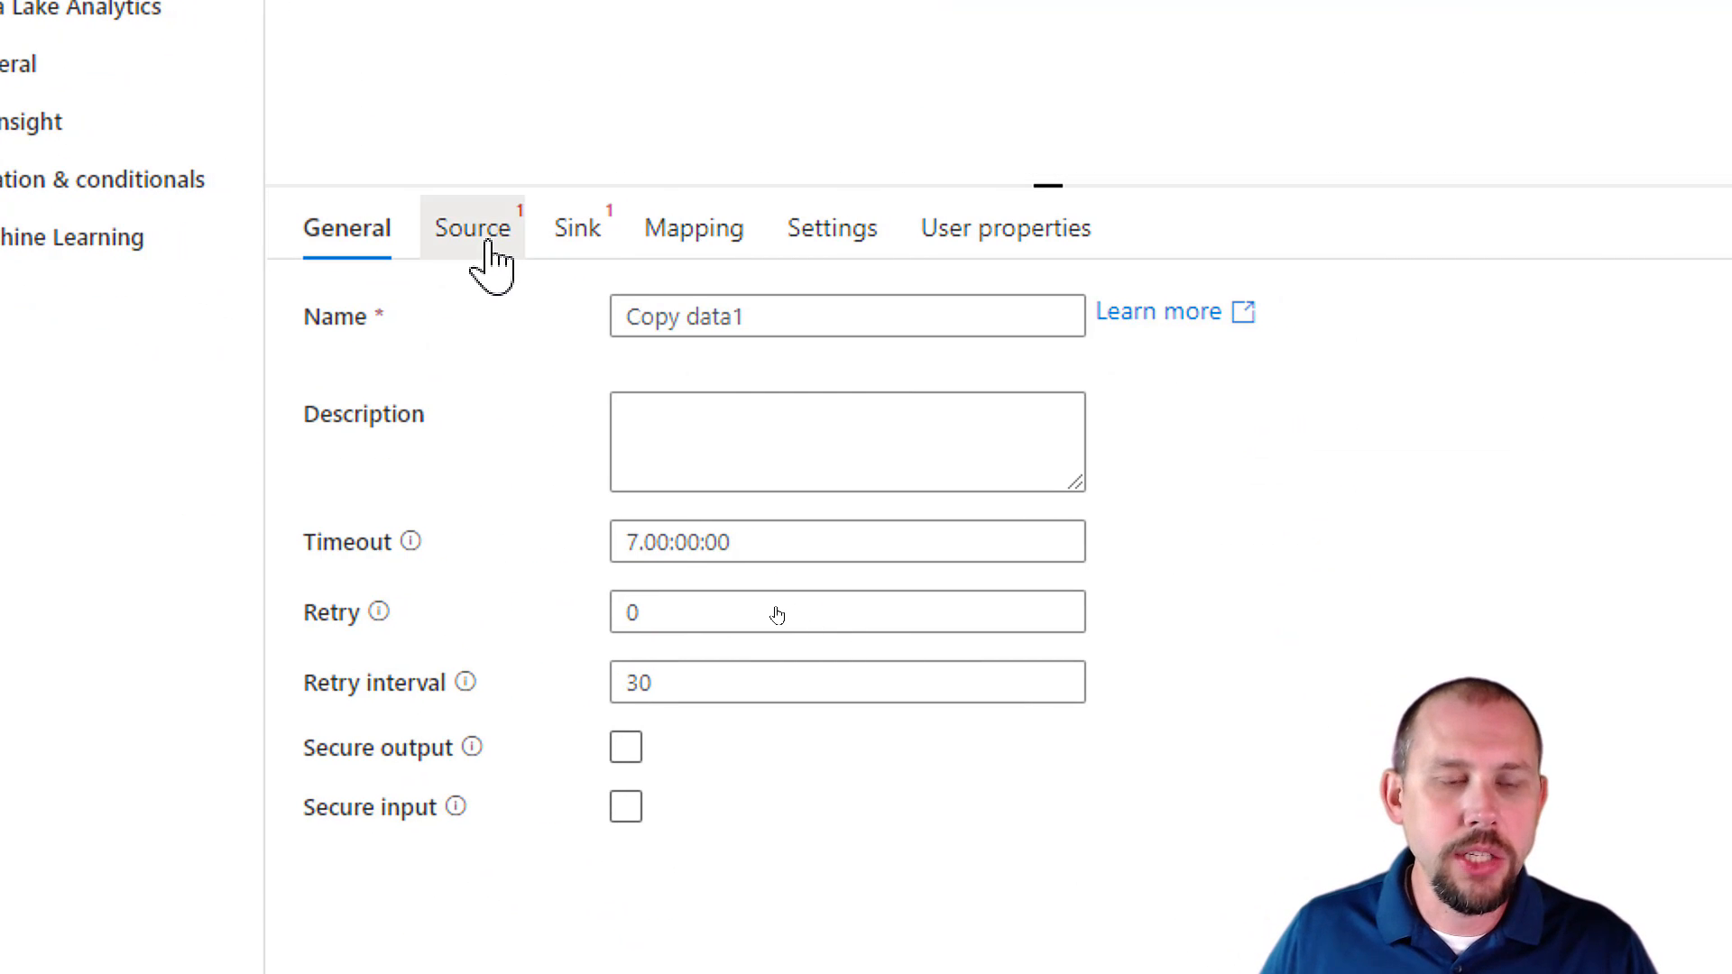
Set the copy activity's source dataset to az_sqlpool_ServerlessP1_OnDemand and have it read from a query.
{"action": "left_click", "coordinate": [487, 244]}
{"action": "left_click", "coordinate": [677, 320]}
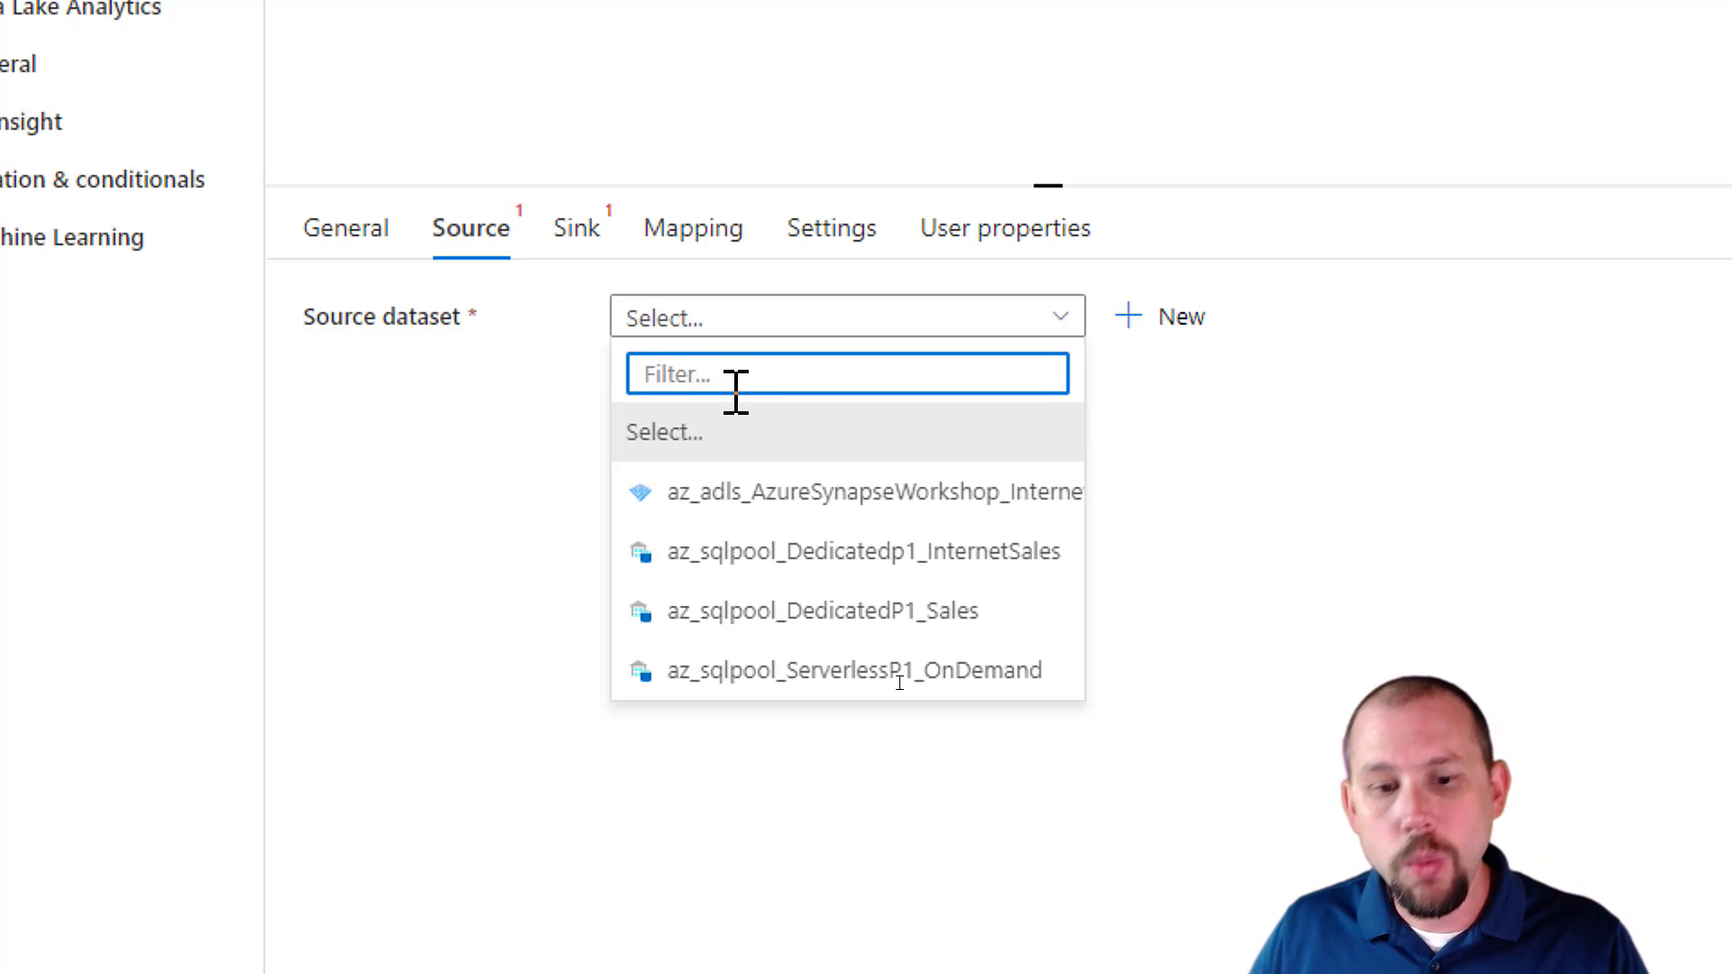
{"action": "left_click", "coordinate": [853, 672]}
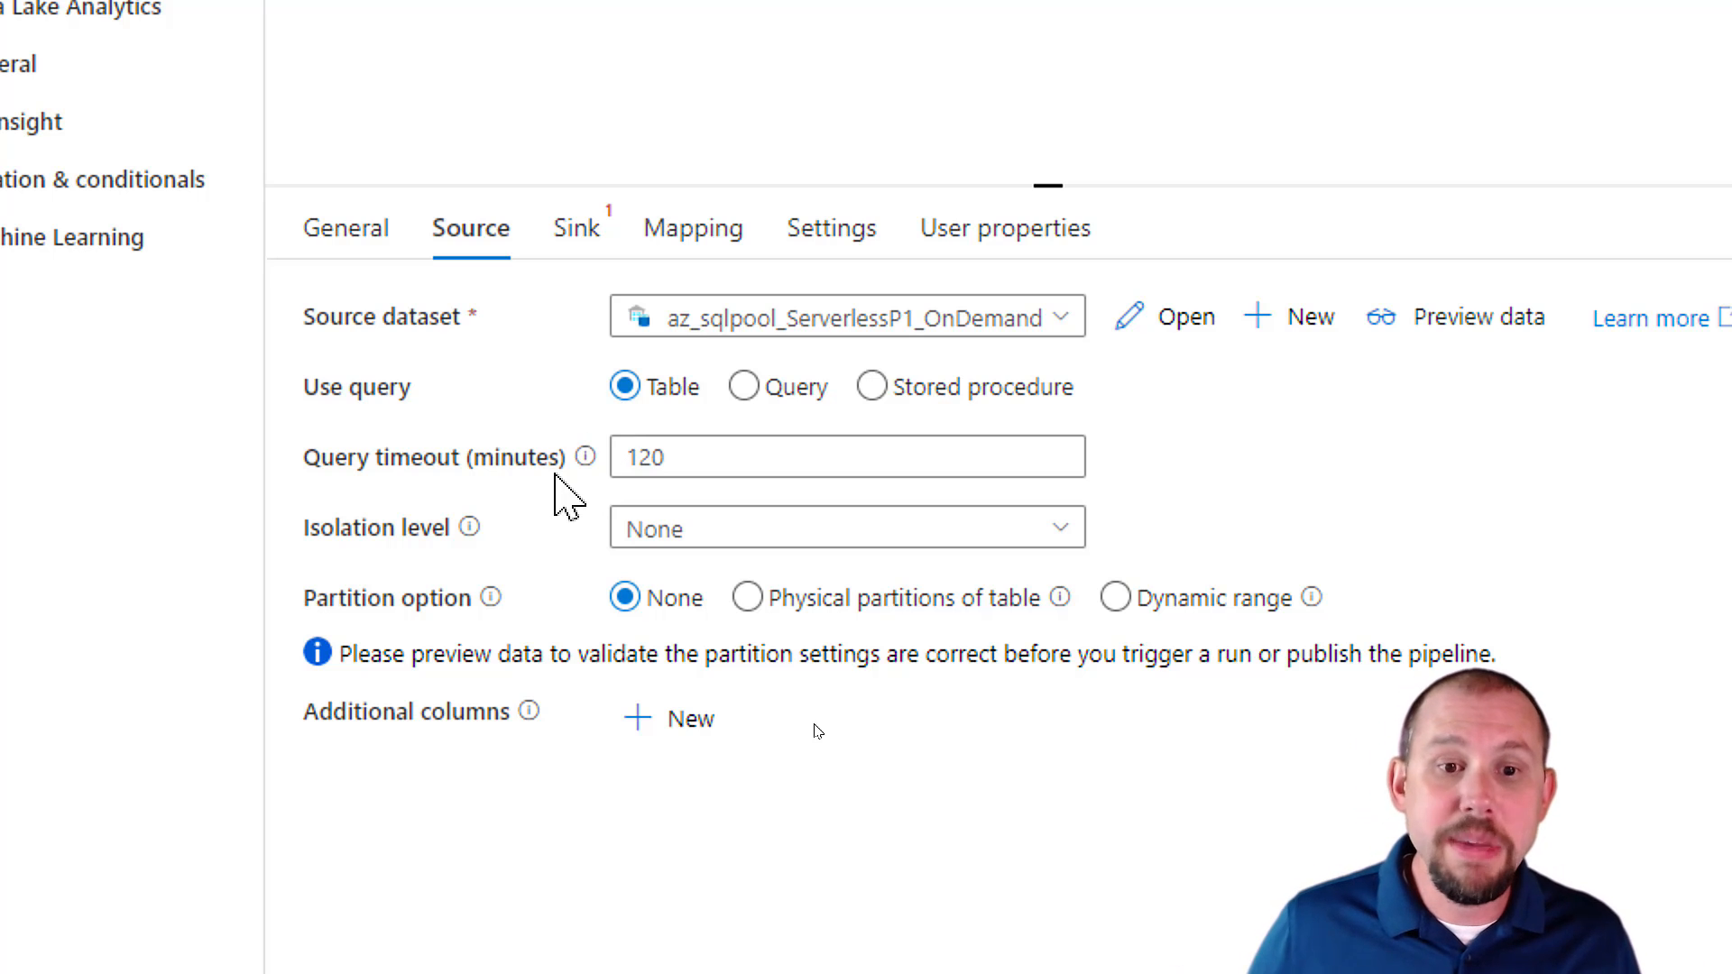
{"action": "left_click", "coordinate": [745, 386]}
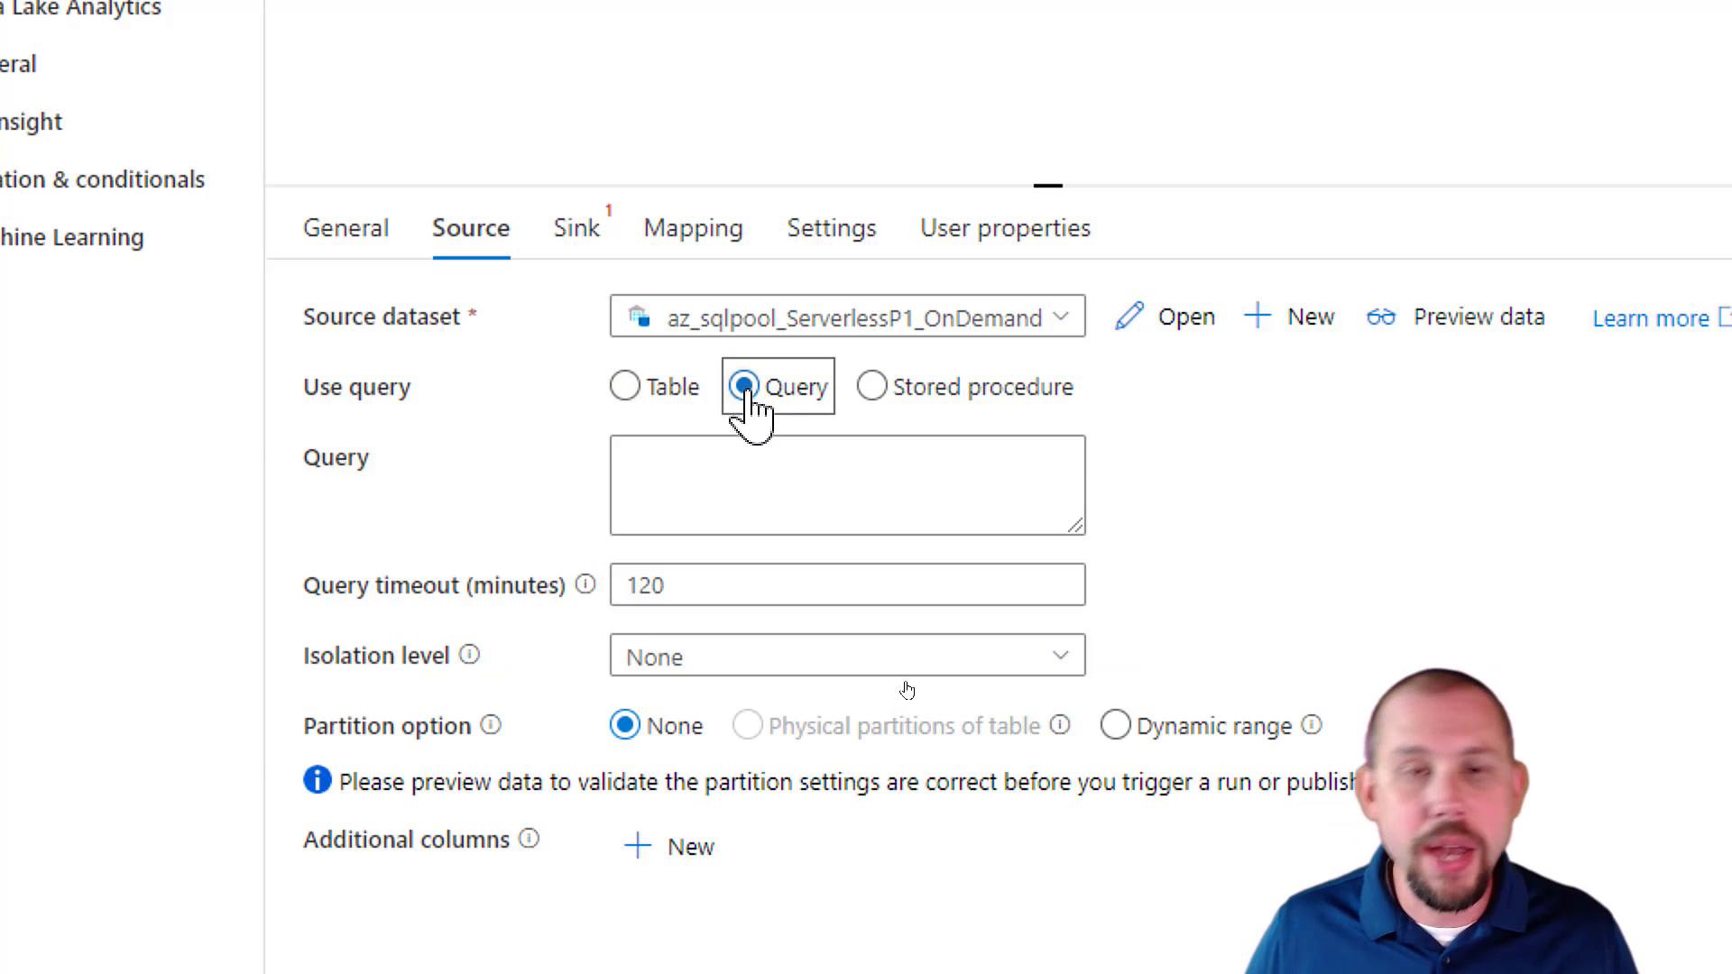
Enlarge the source query box and paste the SELECT TOP 100 OPENROWSET query for the TaxiData parquet file.
{"action": "left_click", "coordinate": [750, 469]}
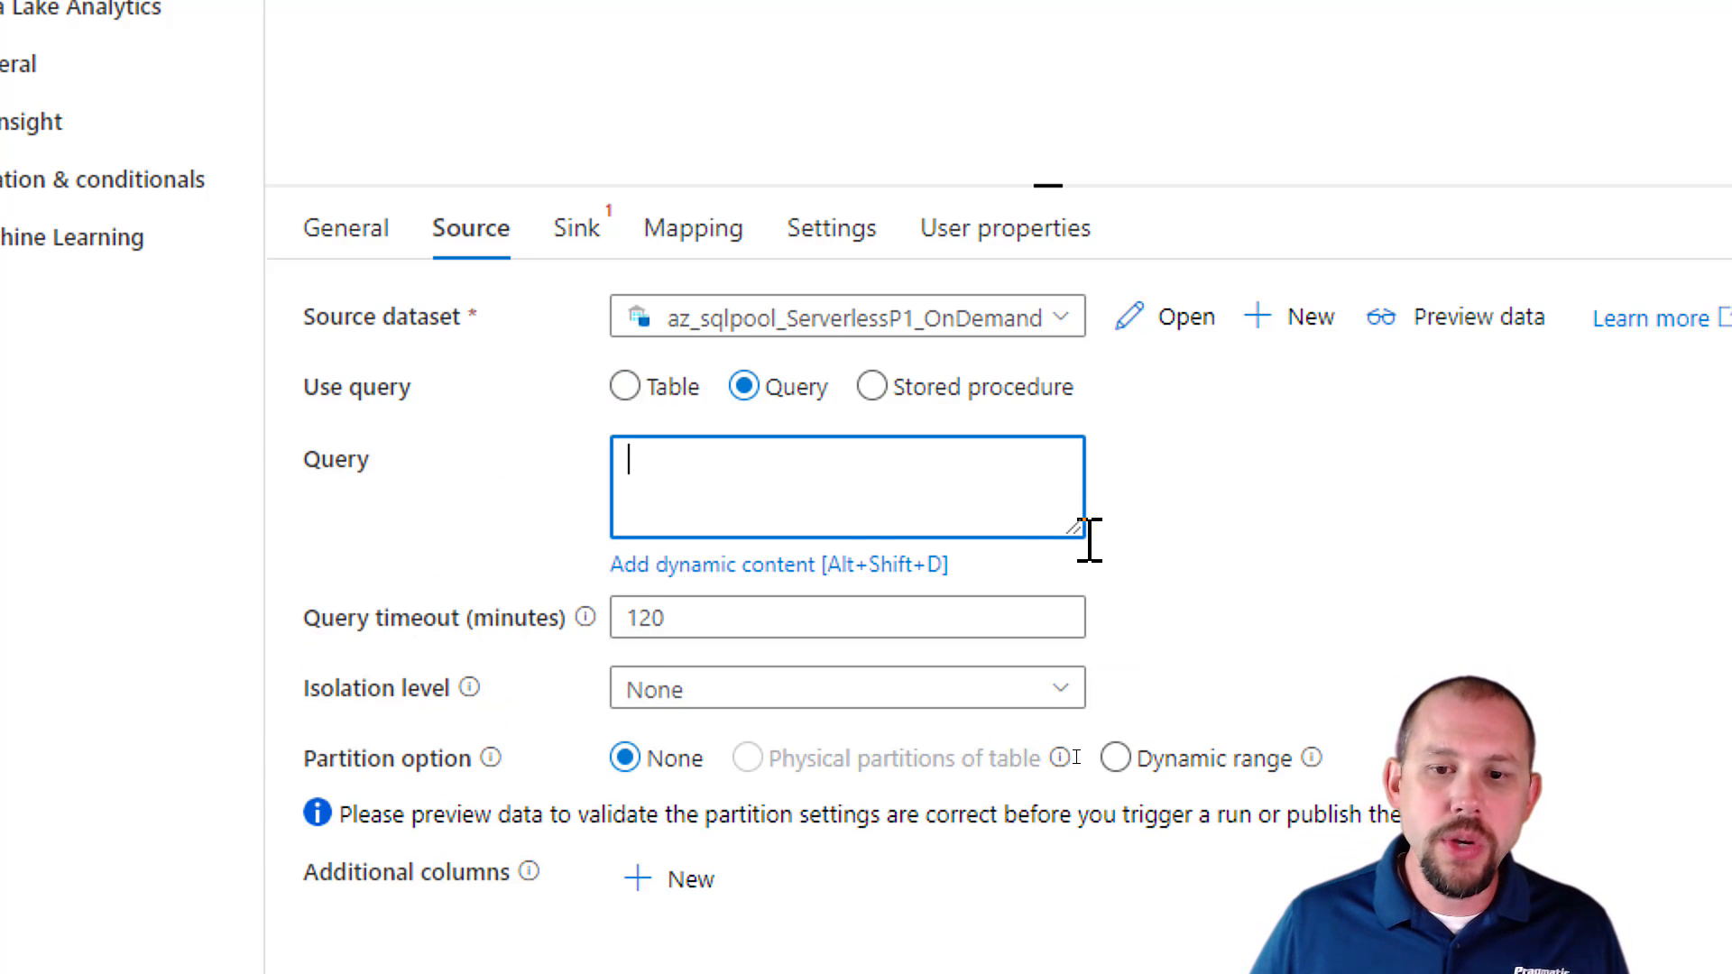
{"action": "left_click_drag", "start_coordinate": [1072, 519], "coordinate": [1495, 747]}
{"action": "right_click", "coordinate": [1379, 678]}
{"action": "left_click", "coordinate": [1255, 577]}
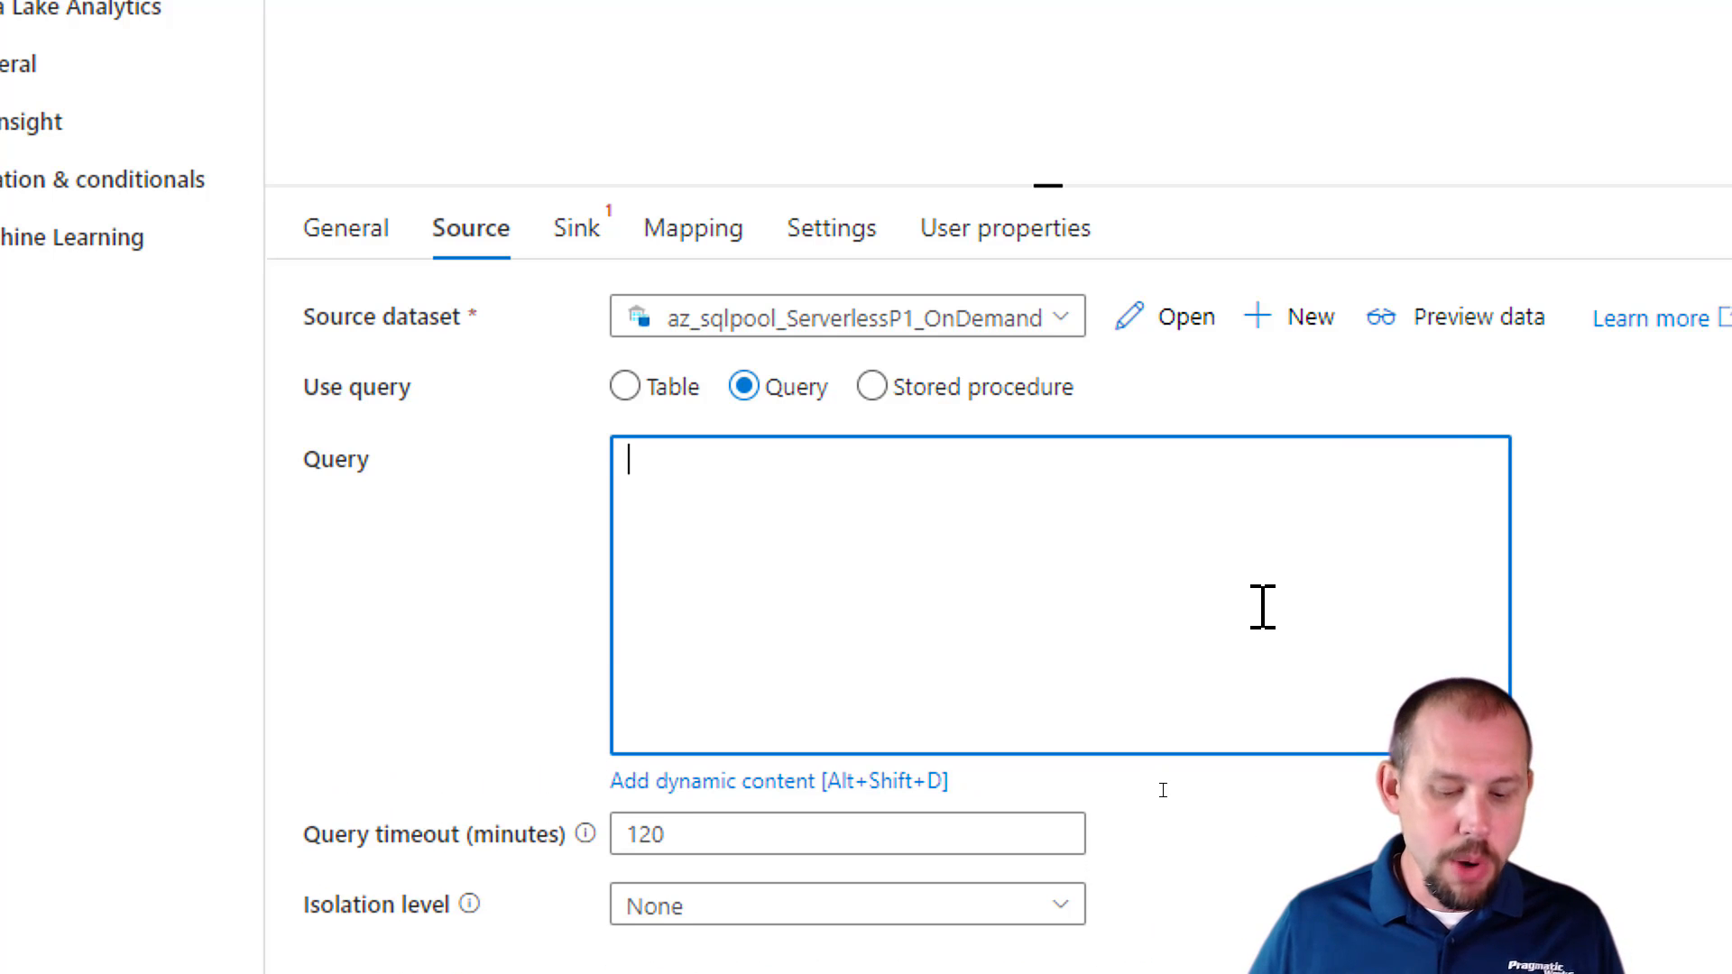
{"action": "type", "text": "SELECT     TOP 100 * FROM     OPENROWSET(         BULK 'https://azuresynapseworkshop.dfs.core.windows.net/training/TaxiData/part-00000-7da134eb-ff0c-463f-b035-4cab42cd3f03-c000.snappy.parquet',         FORMAT='PARQUET'     ) AS [result]"}
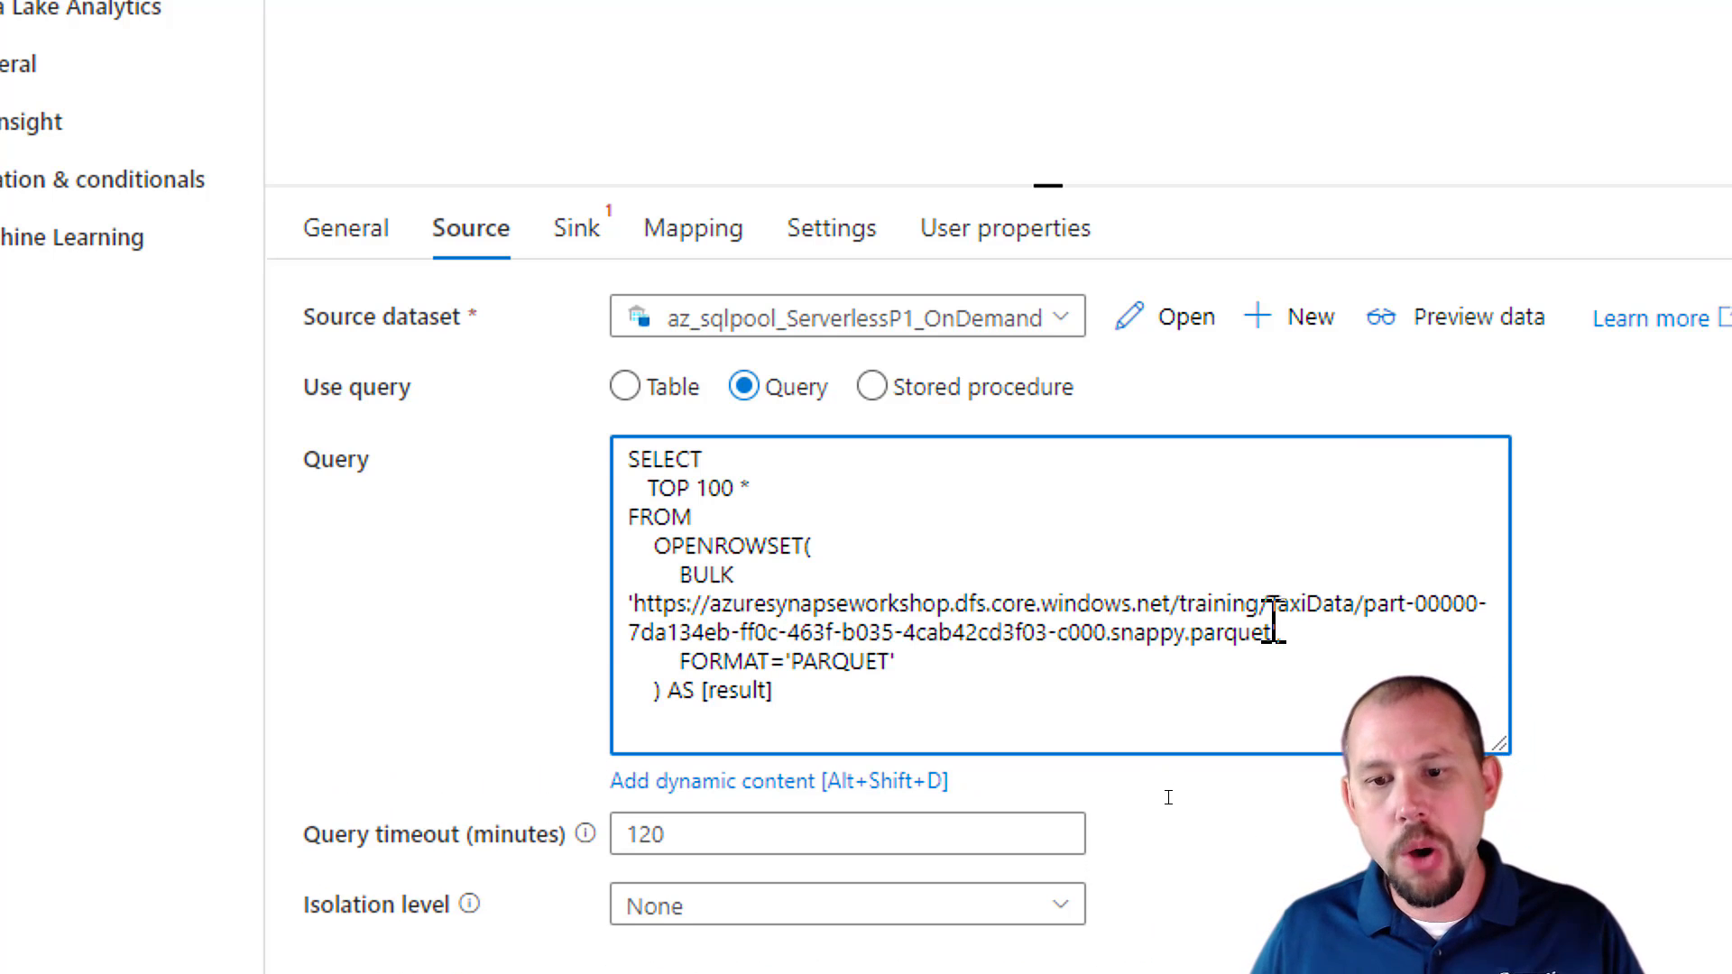
{"action": "left_click", "coordinate": [1279, 633]}
{"action": "type", "text": ","}
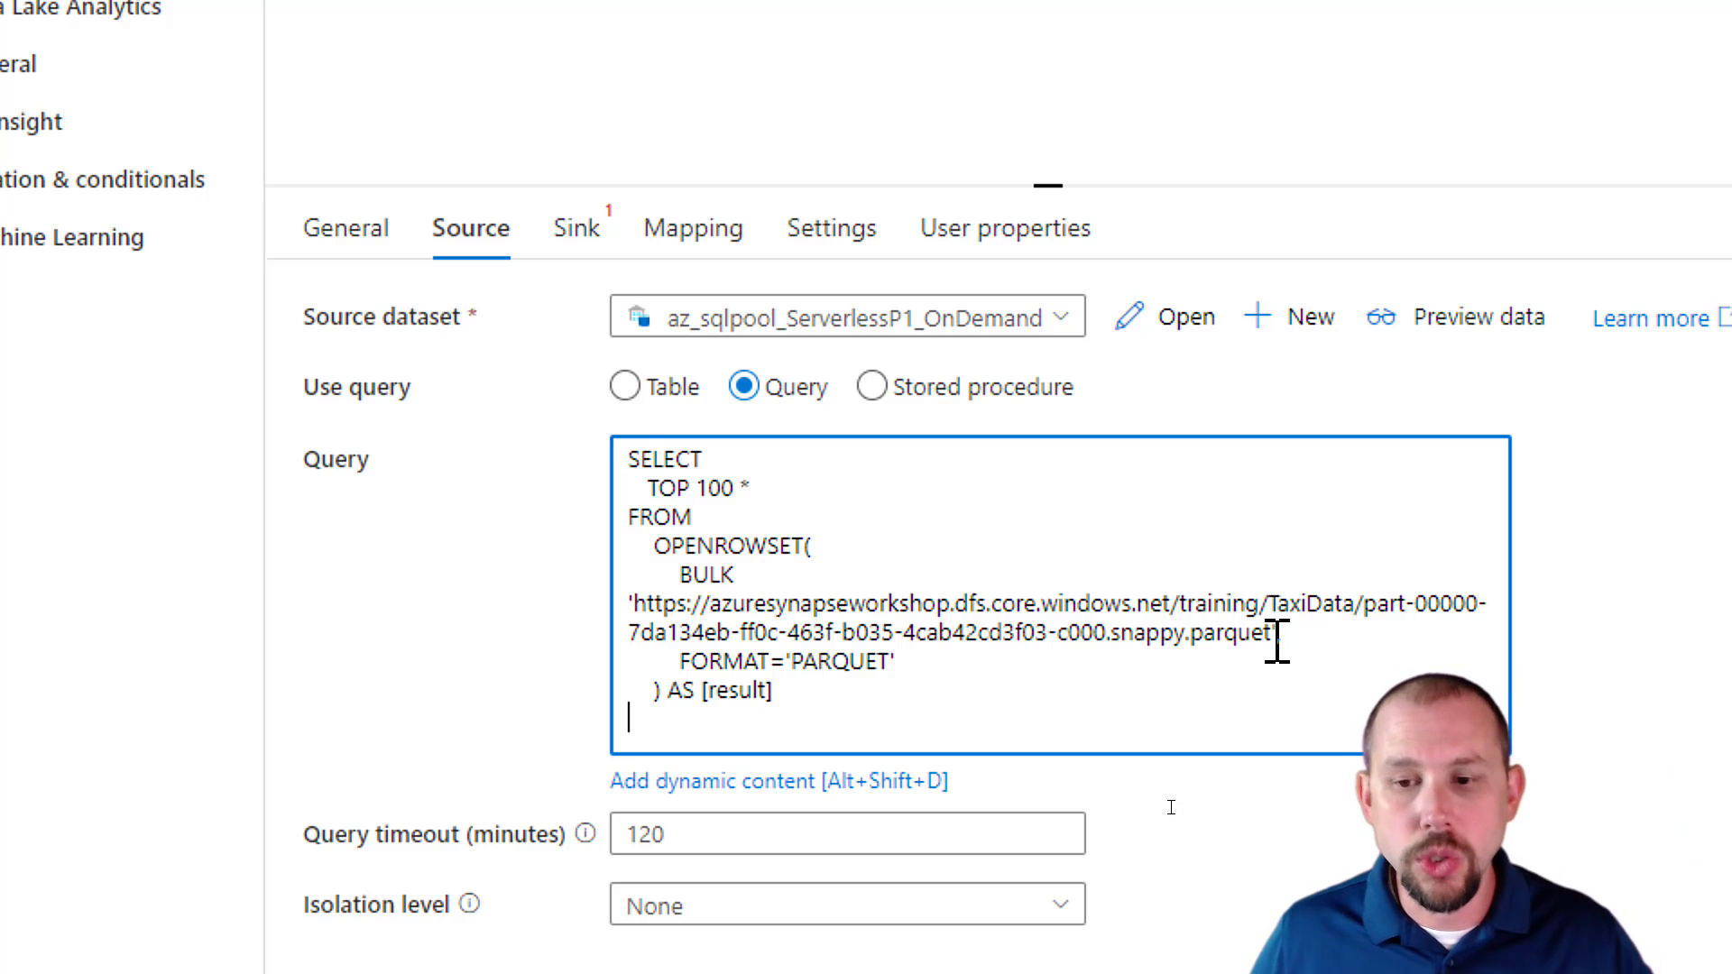
{"action": "left_click_drag", "start_coordinate": [853, 706], "coordinate": [597, 461]}
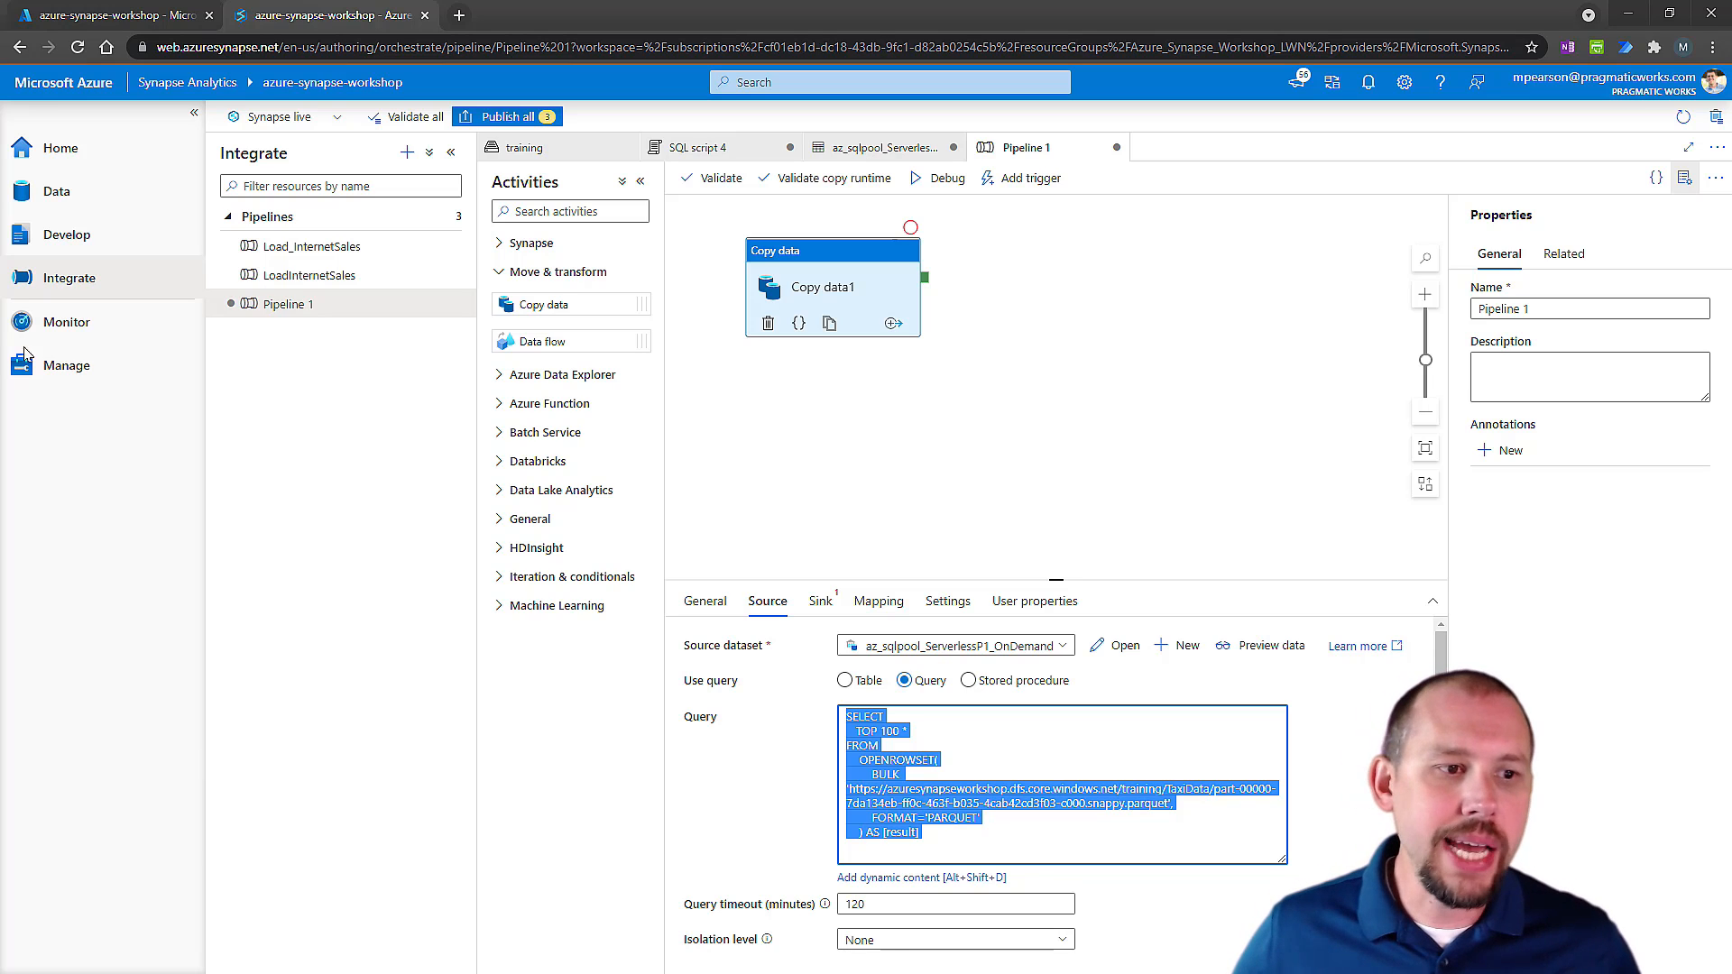
Copy the workspace SQL endpoint of the Built-in serverless SQL pool and close its properties.
{"action": "left_click", "coordinate": [89, 370]}
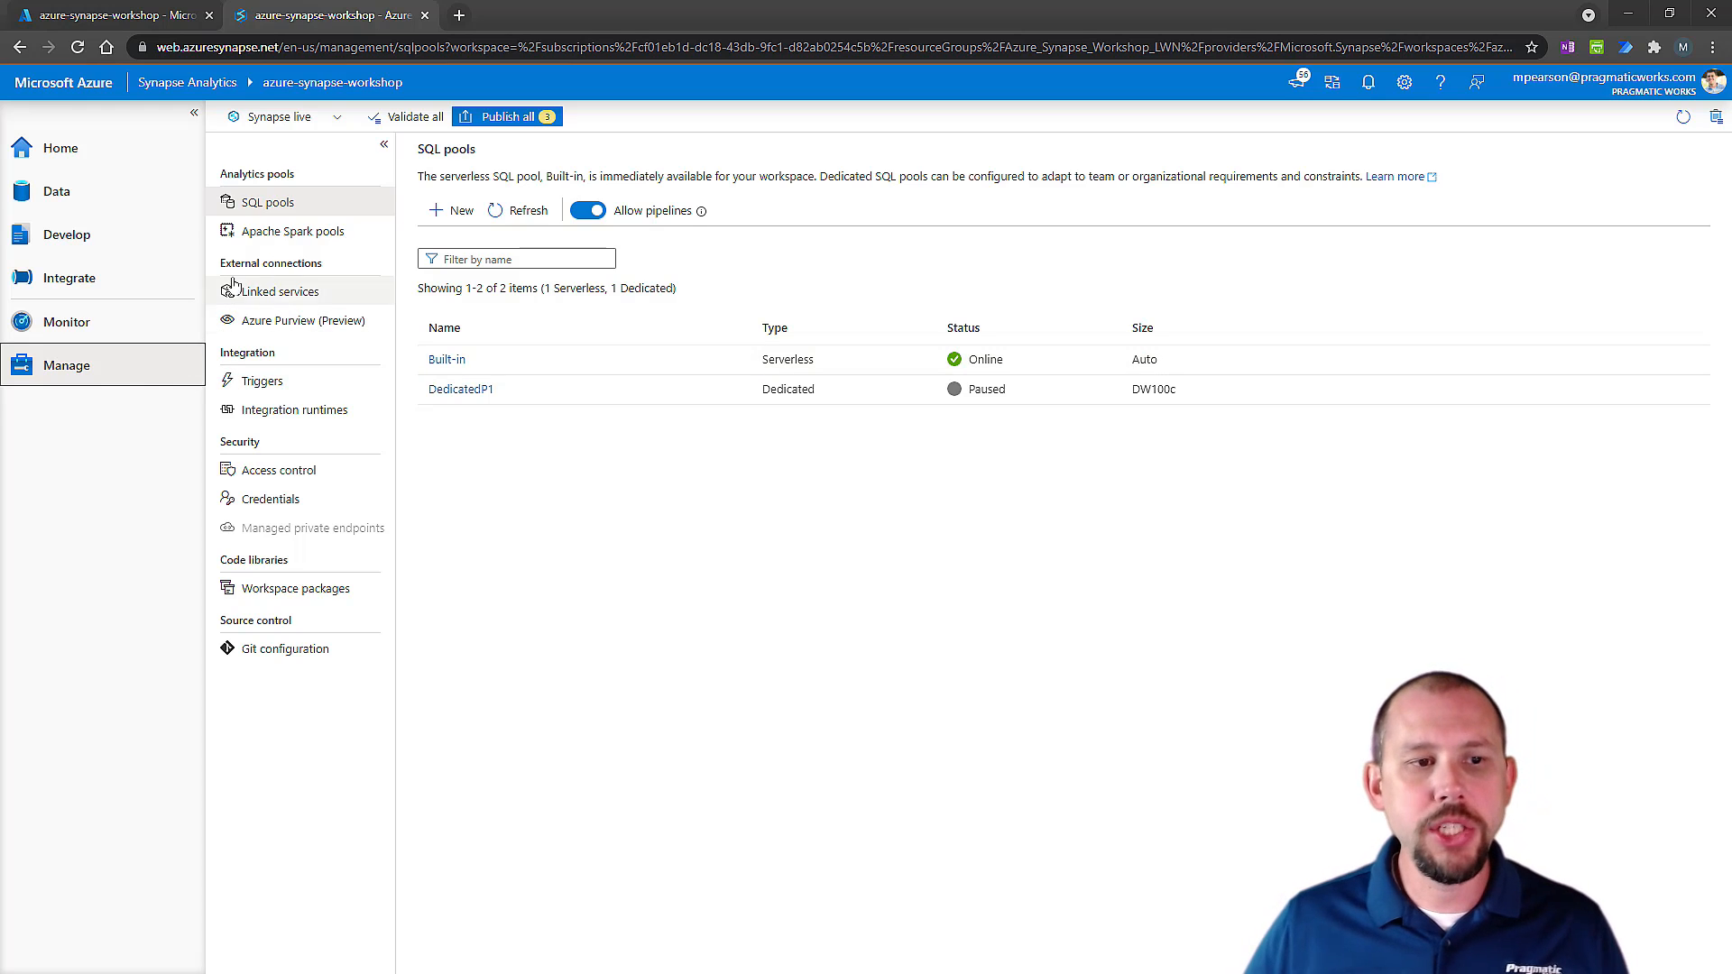
{"action": "left_click", "coordinate": [446, 361]}
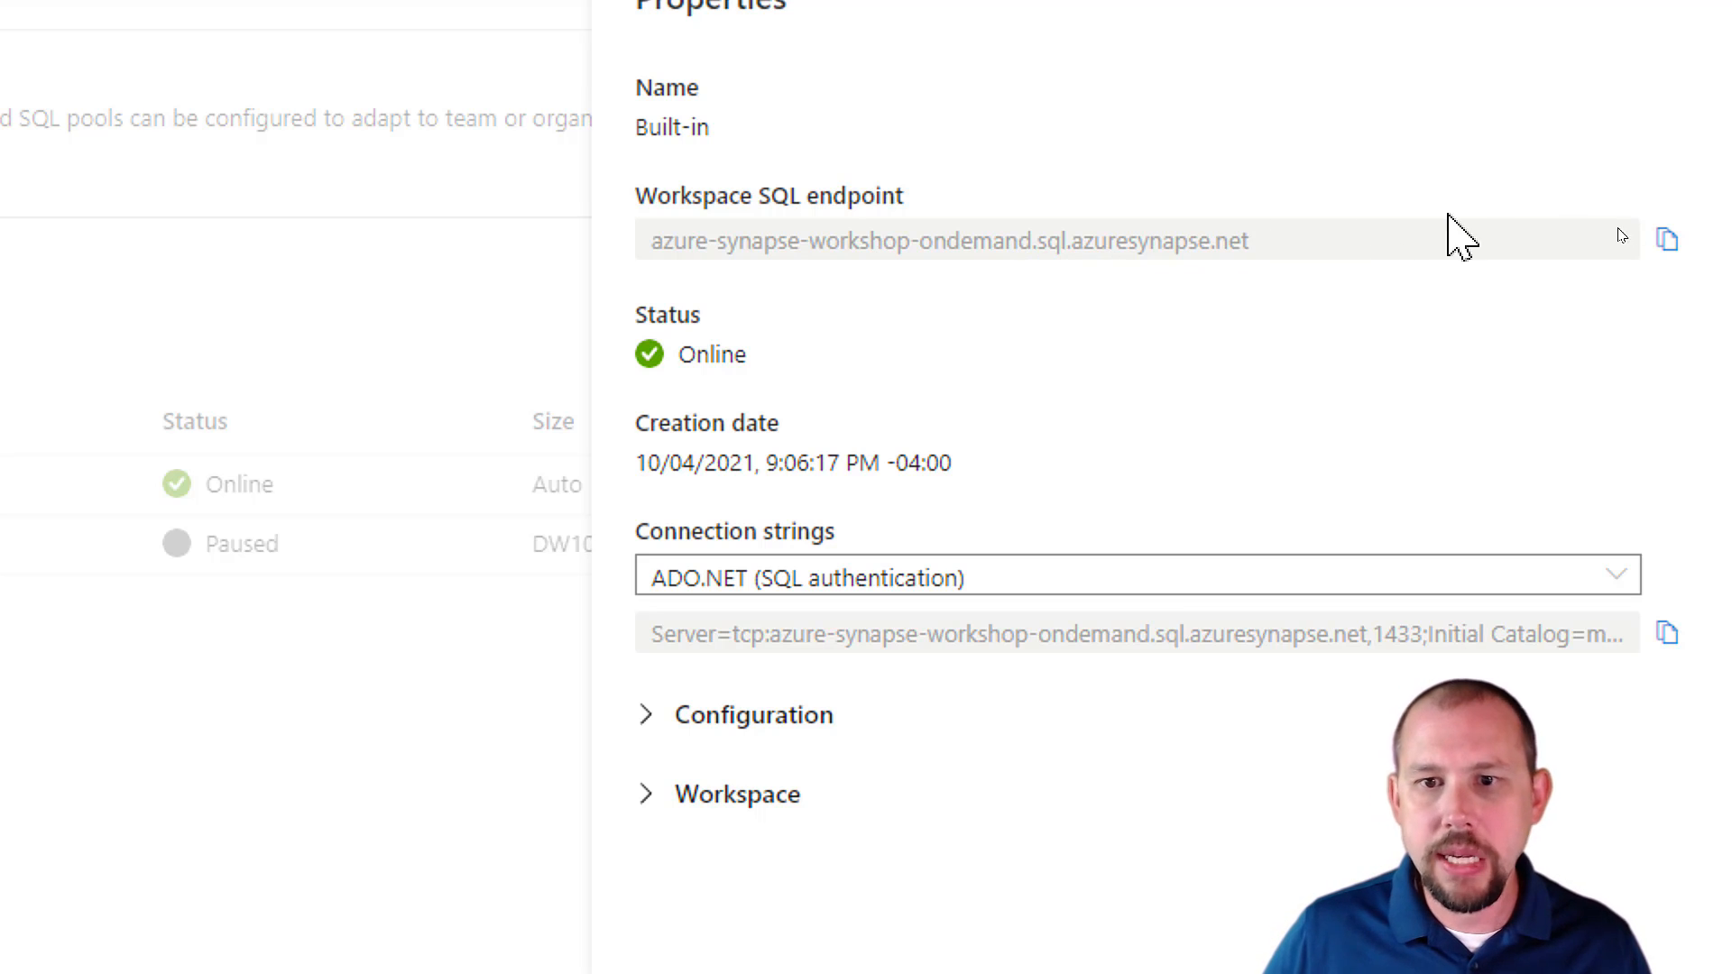
{"action": "left_click", "coordinate": [1668, 240]}
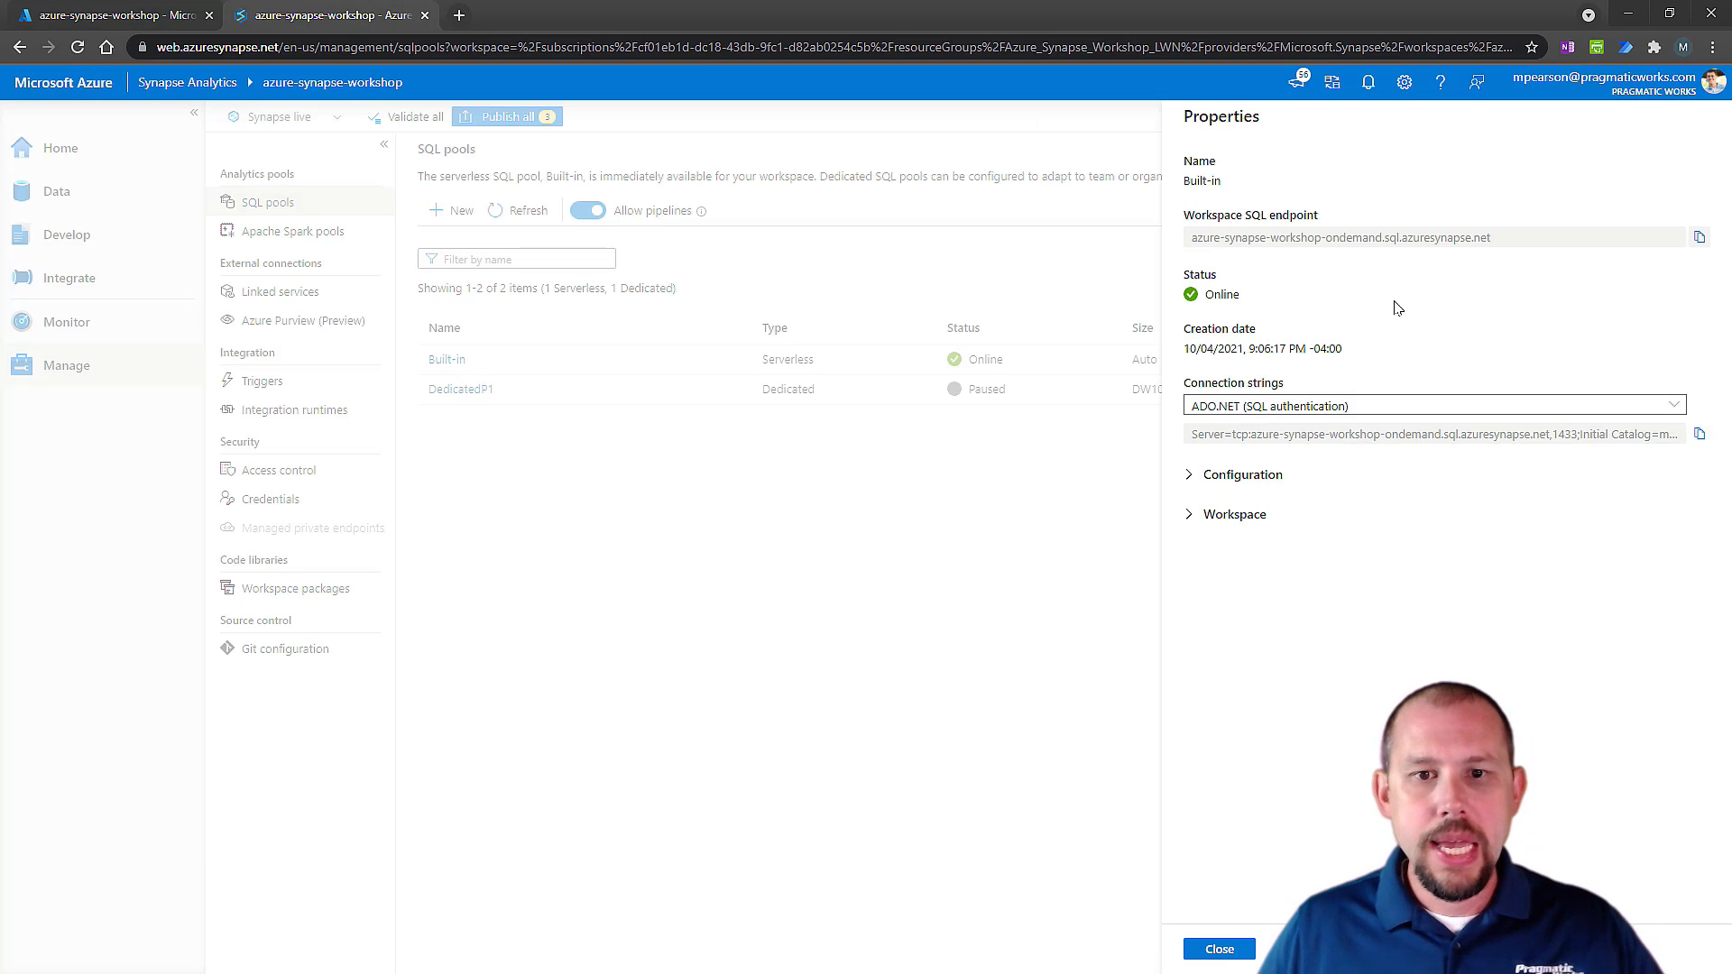
{"action": "key", "text": "alt+Tab"}
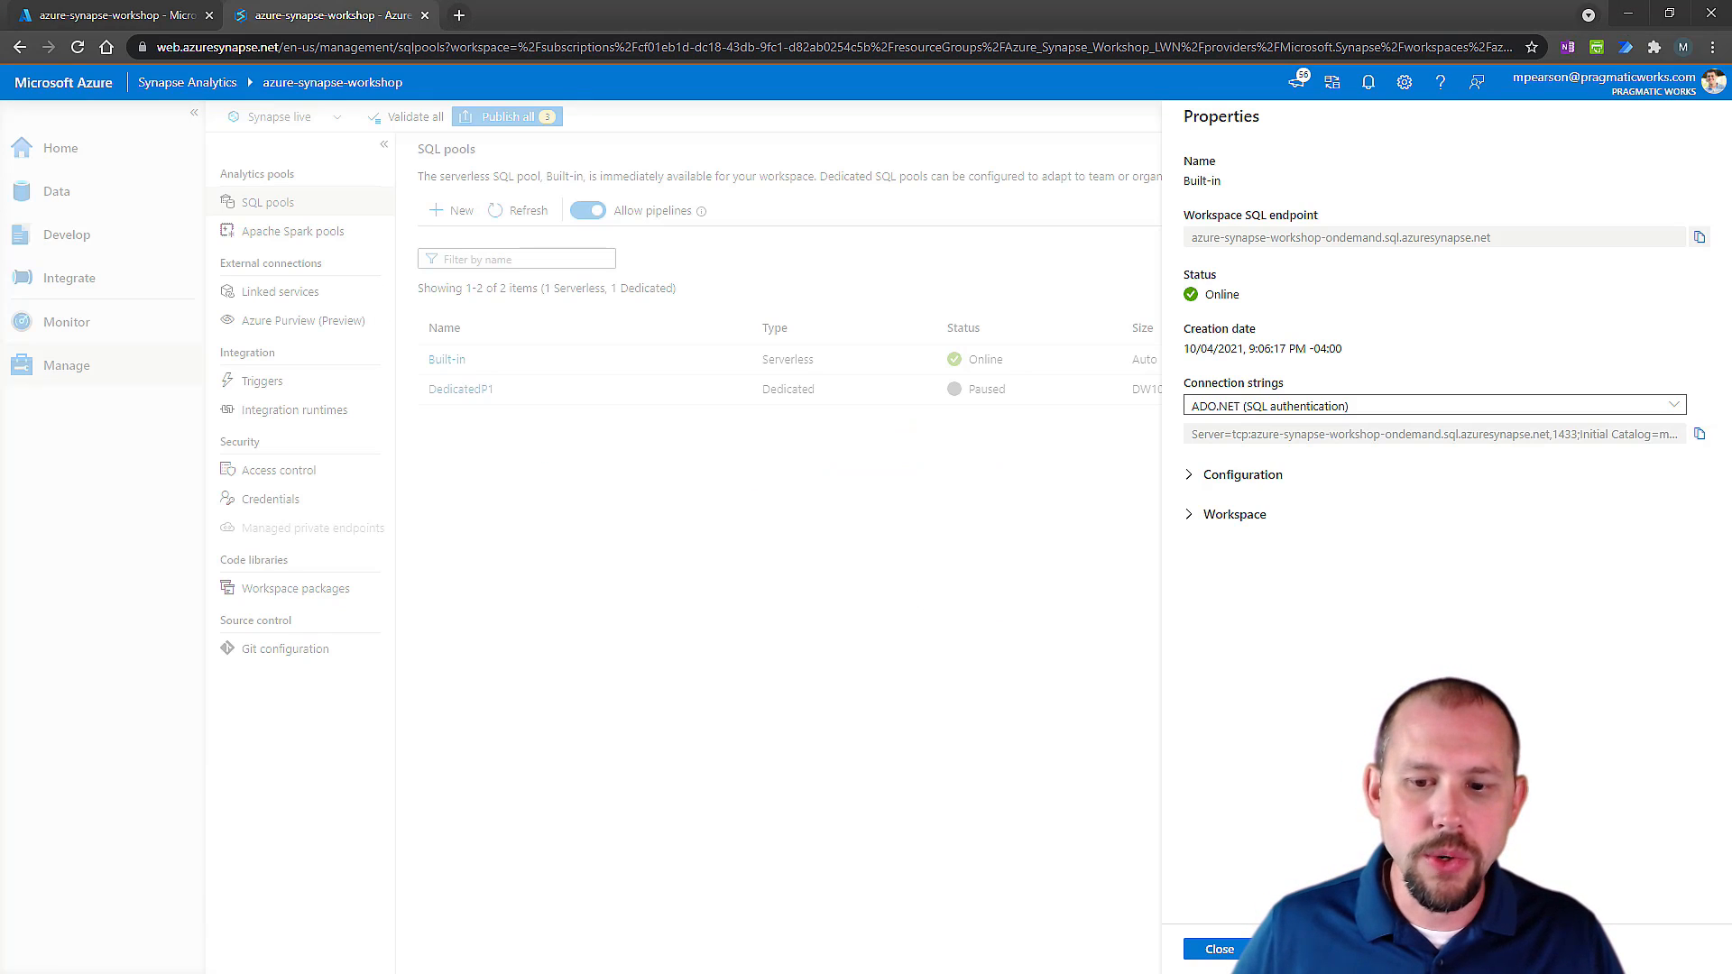
{"action": "left_click", "coordinate": [1220, 949]}
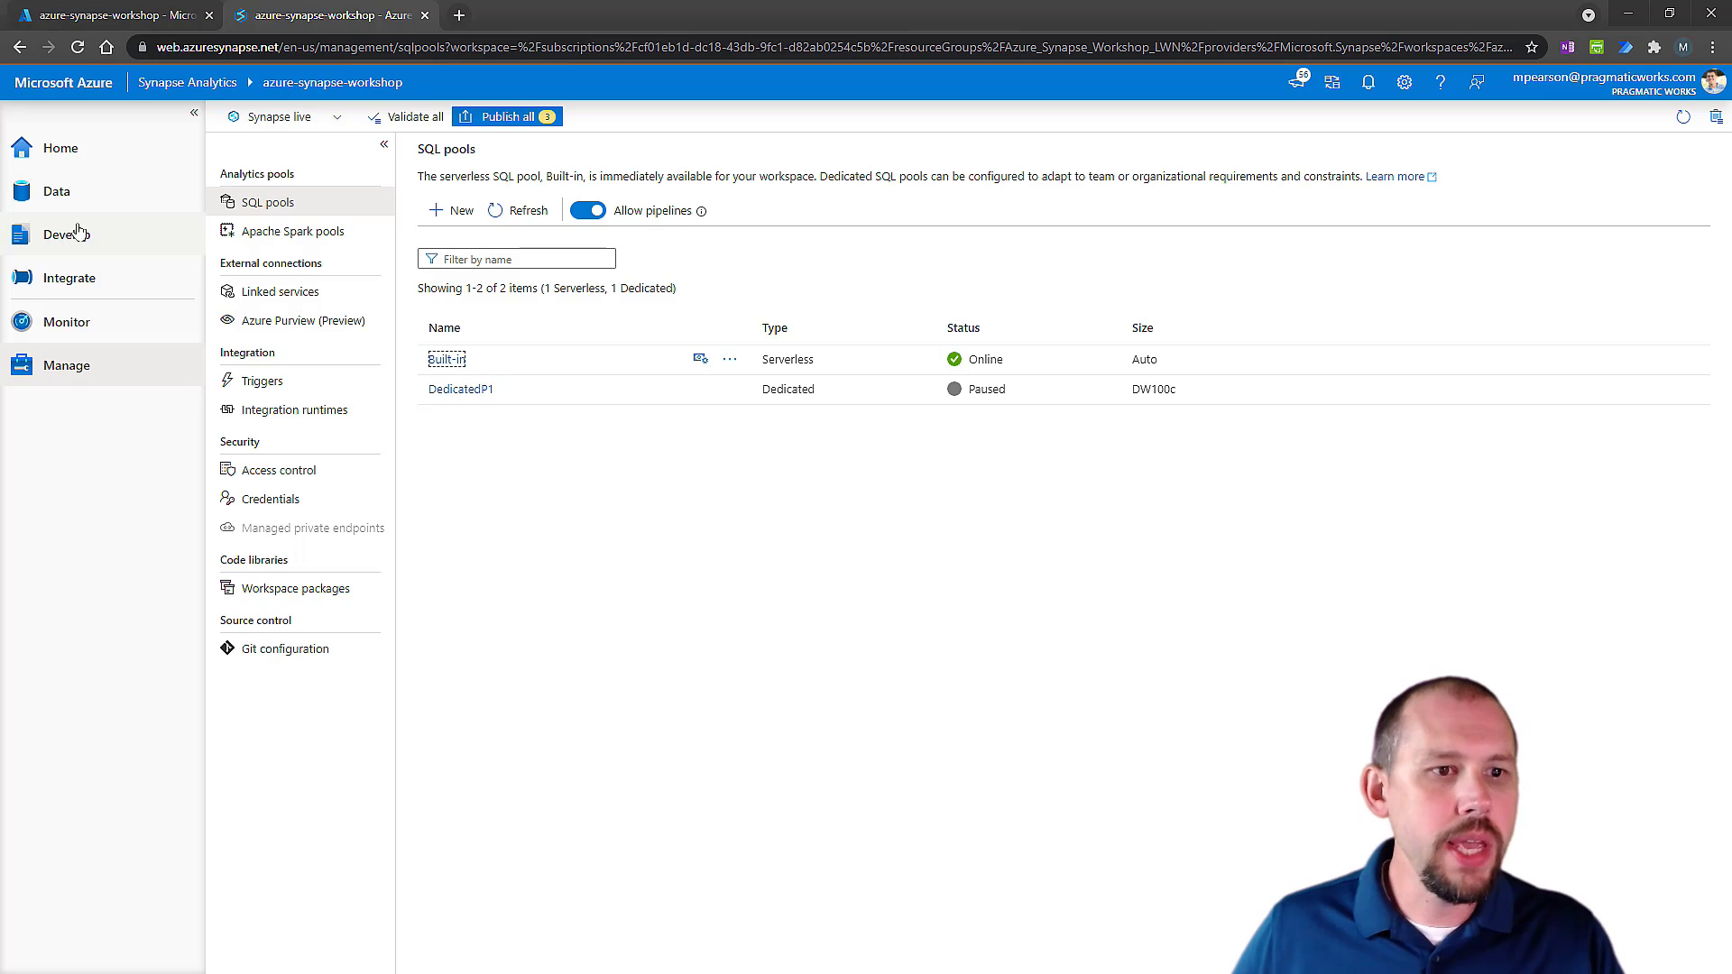
Examine the external tables of the ServerlessP1 SQL database in the workspace data.
{"action": "left_click", "coordinate": [56, 192]}
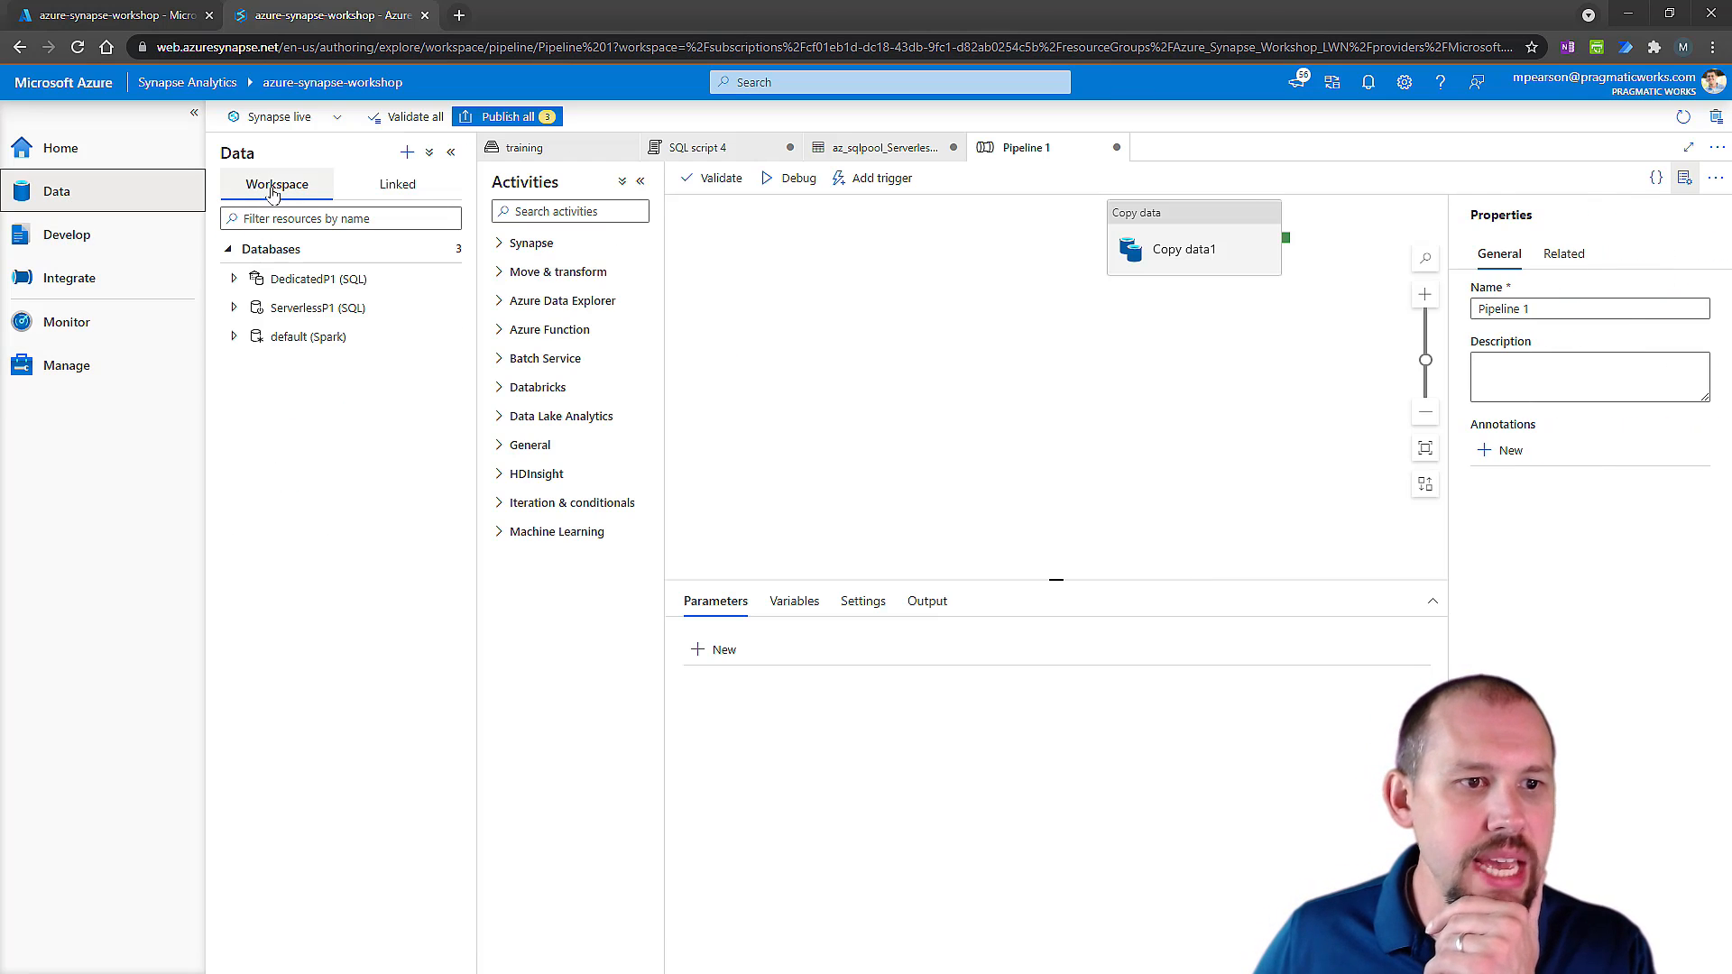
{"action": "left_click", "coordinate": [236, 308]}
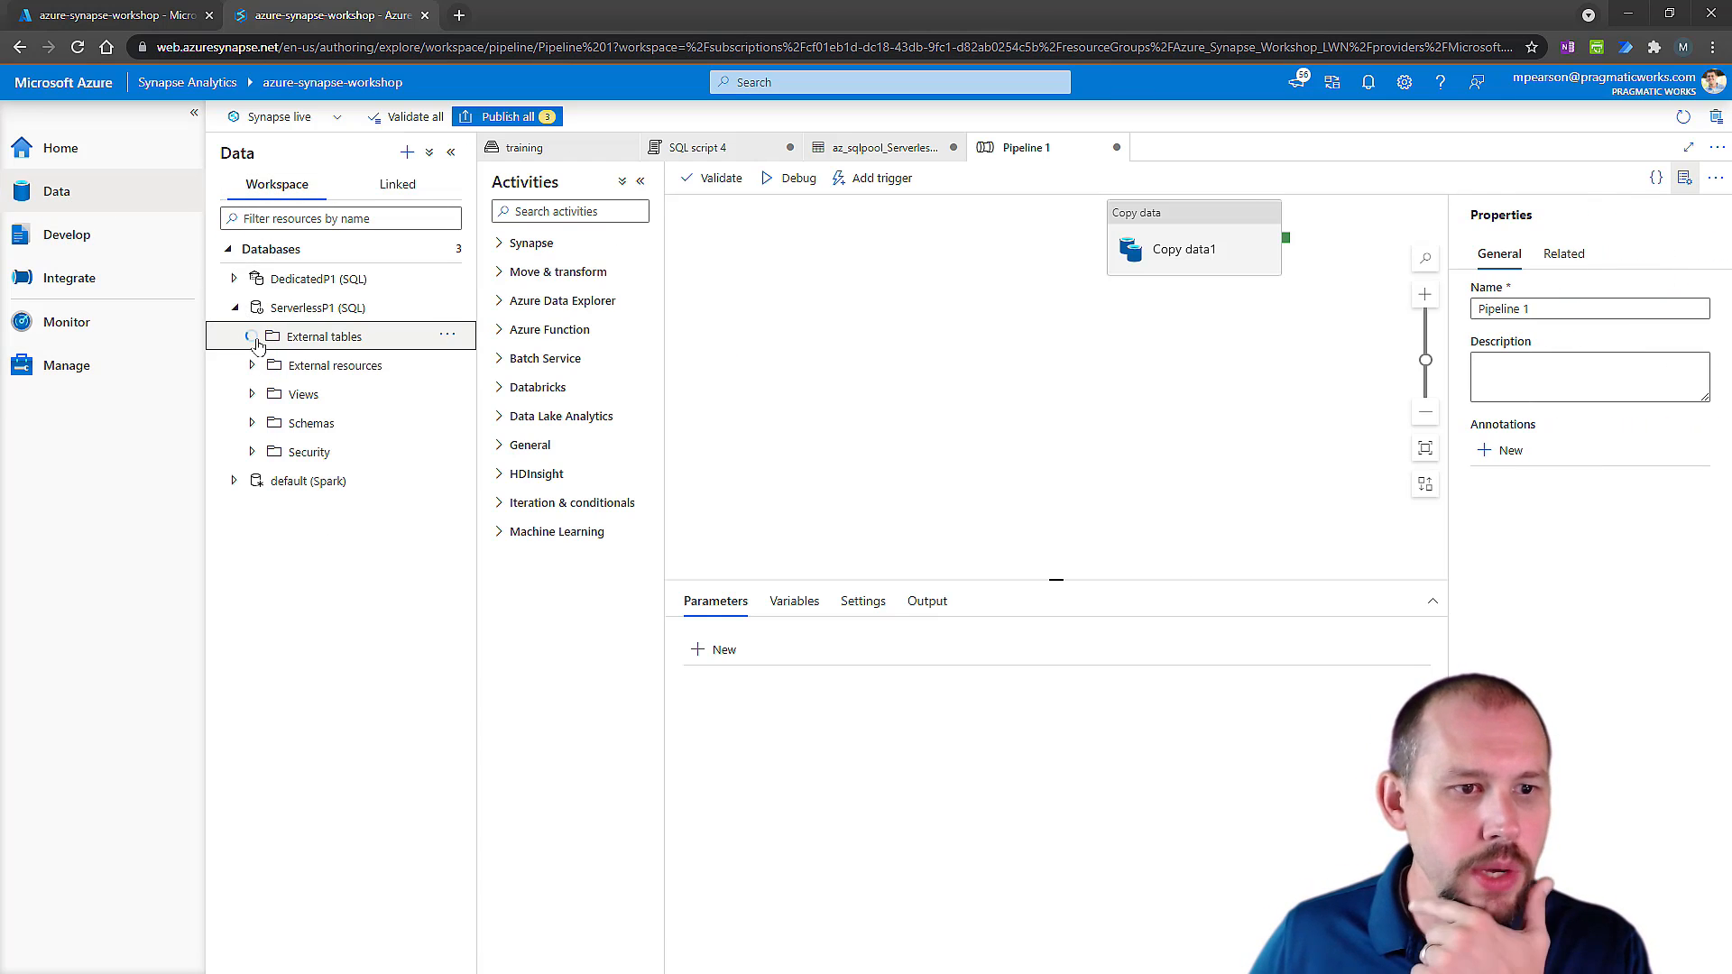
{"action": "left_click", "coordinate": [253, 338]}
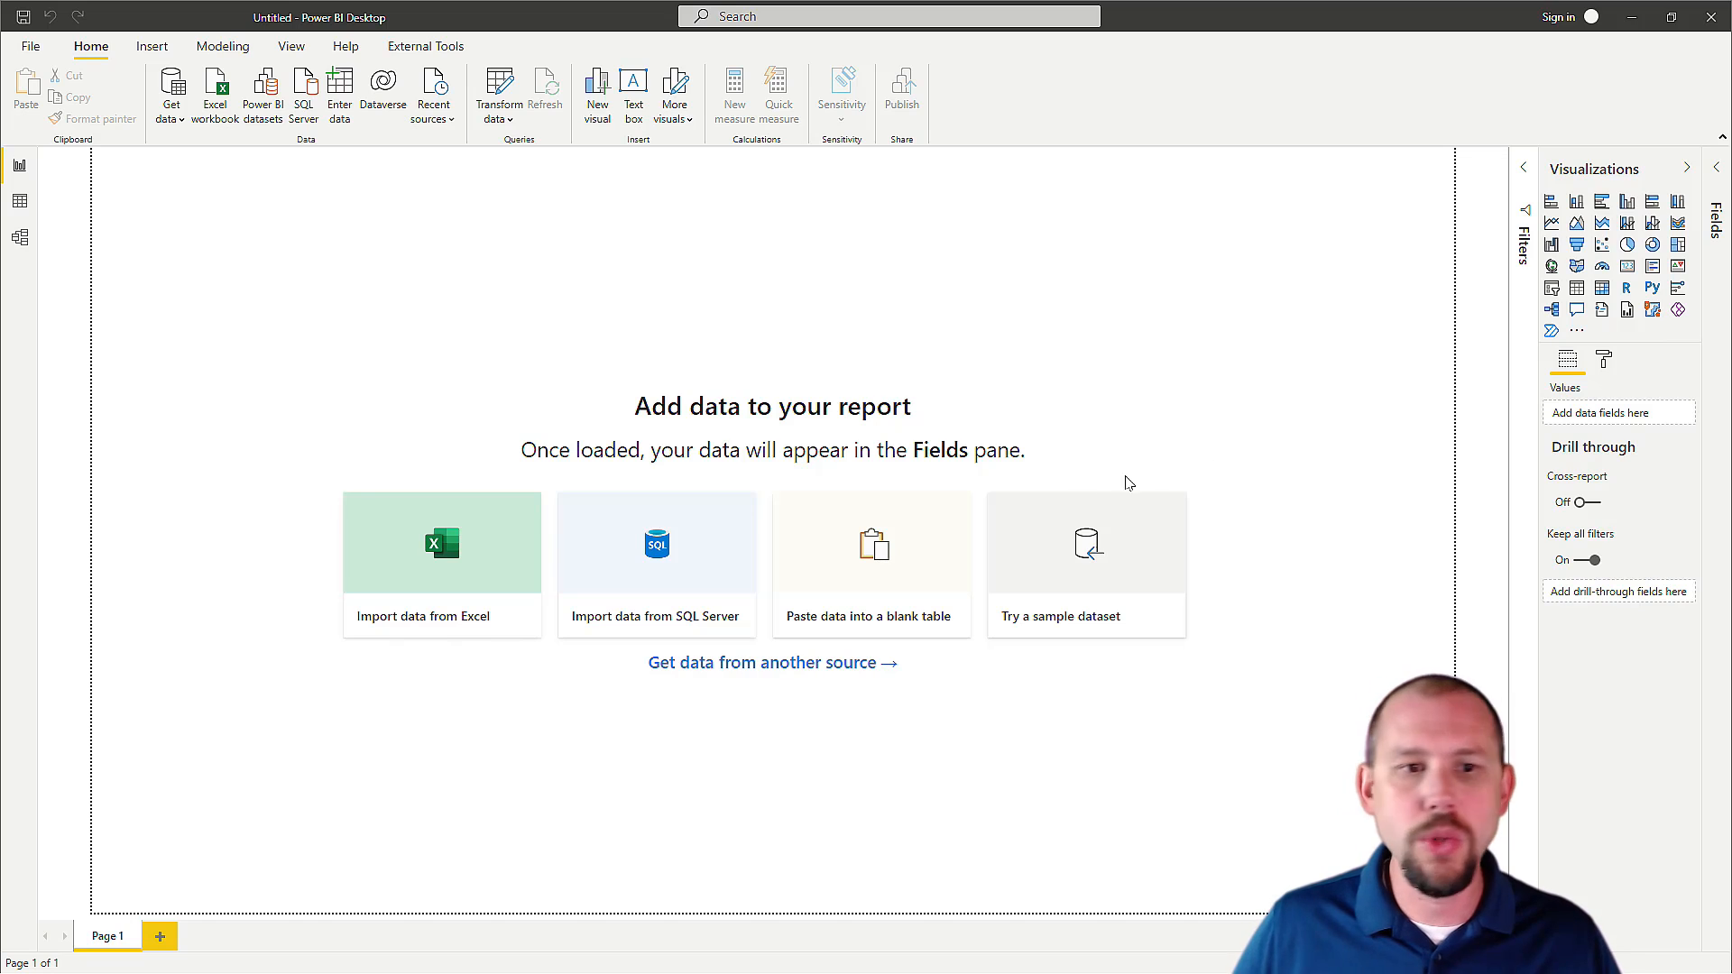
Switch to Power BI Desktop and start a new data connection using the Azure Synapse Analytics (SQL DW) connector.
{"action": "left_click", "coordinate": [168, 119]}
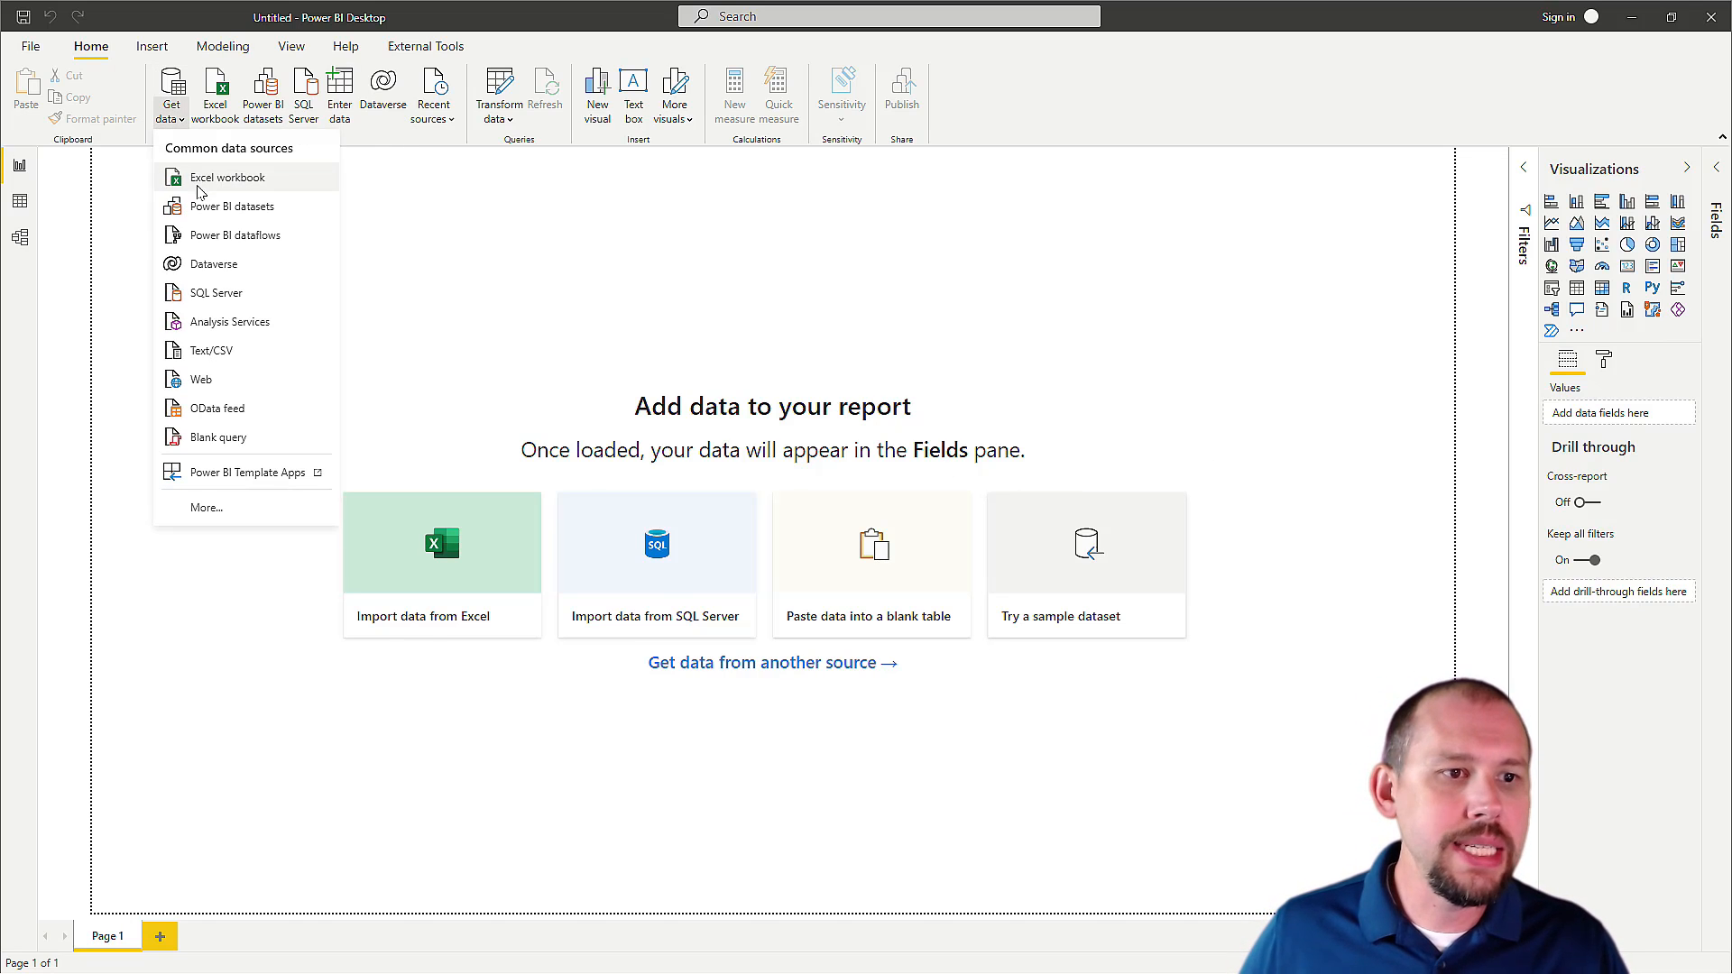
{"action": "left_click", "coordinate": [233, 507]}
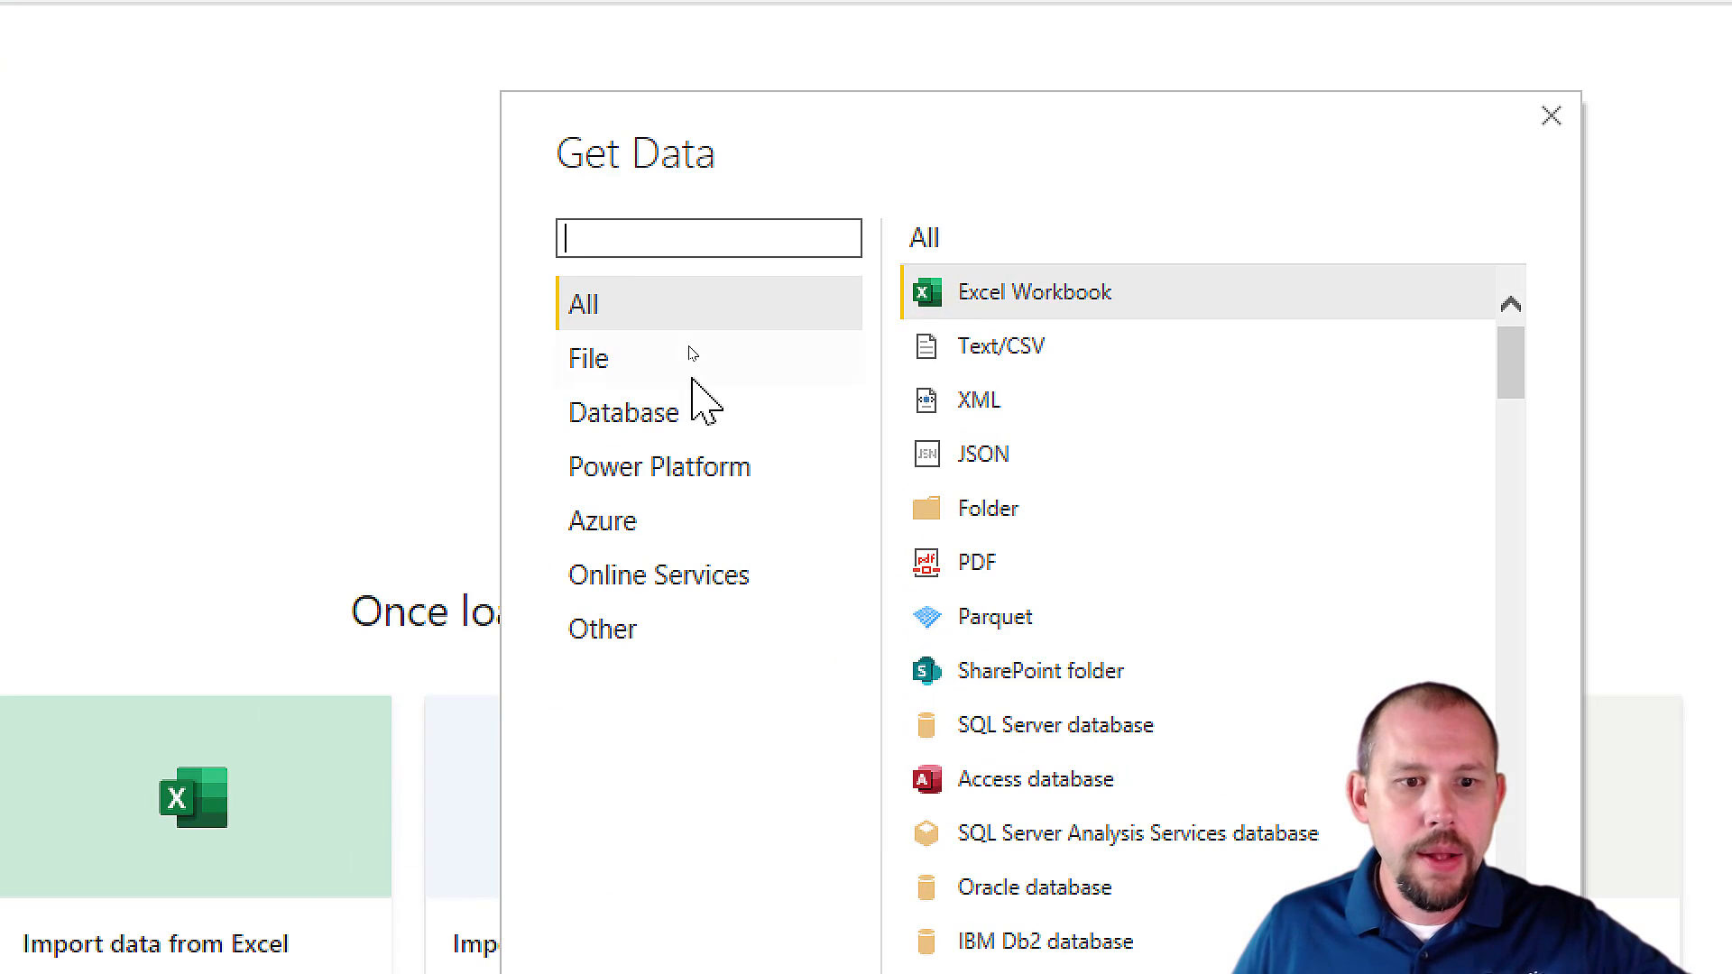
{"action": "left_click", "coordinate": [664, 413]}
{"action": "left_click", "coordinate": [1074, 350]}
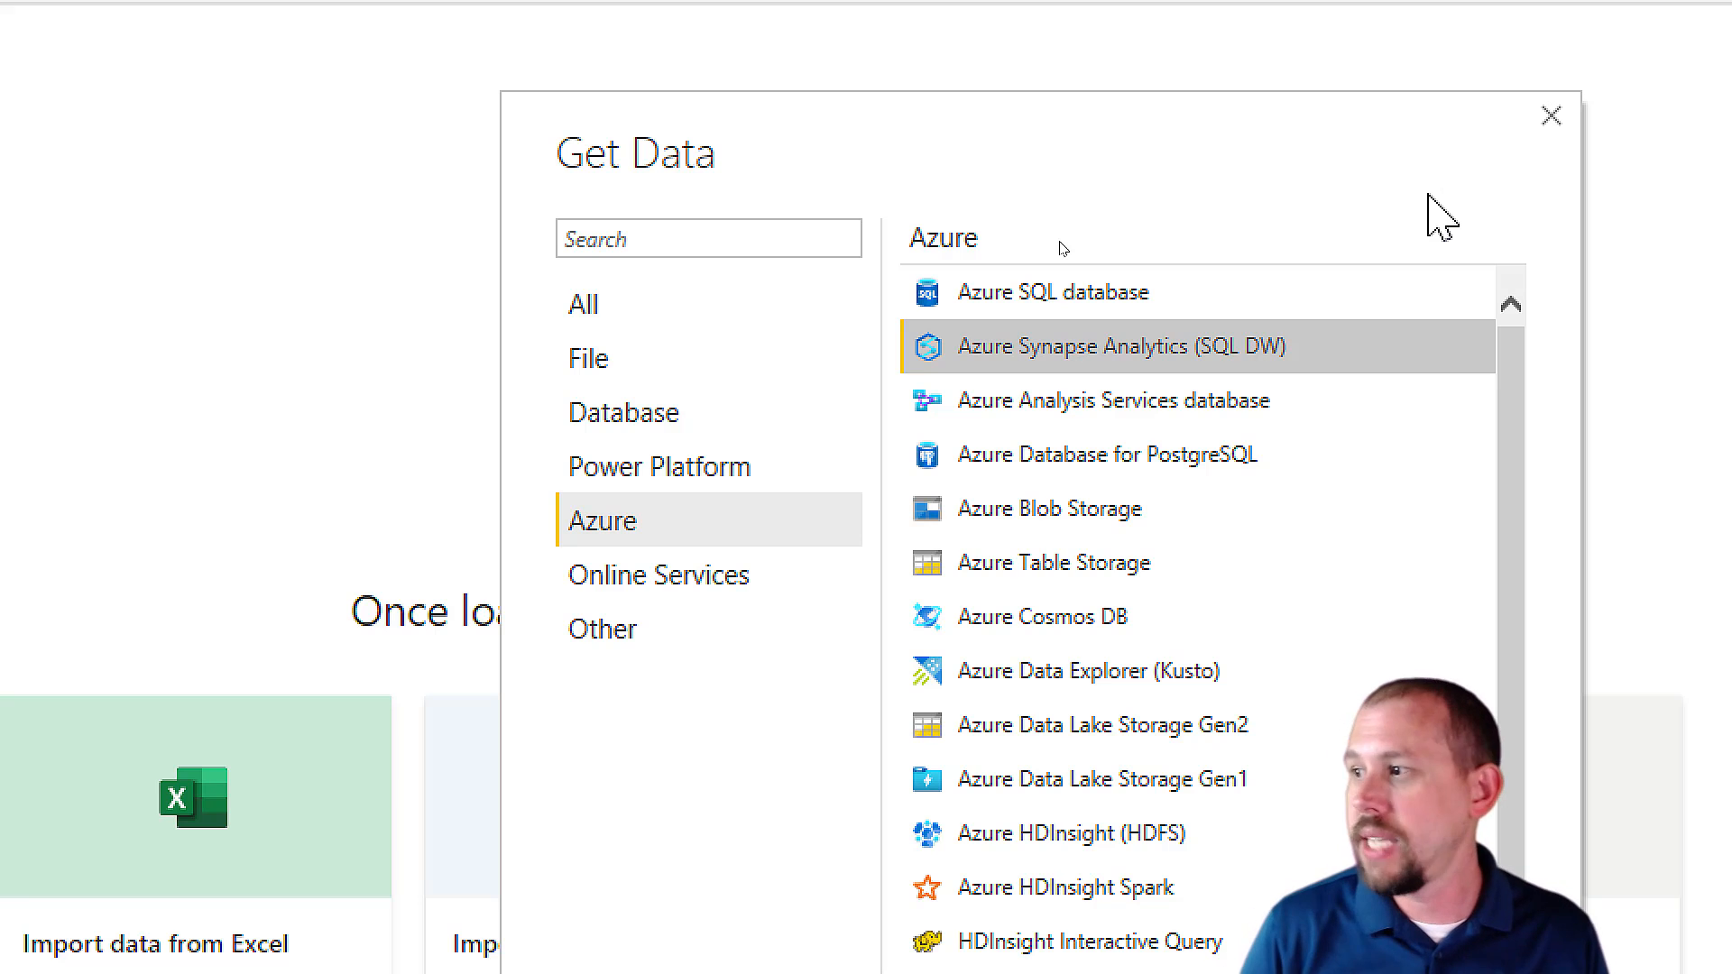
{"action": "double_click", "coordinate": [1081, 355]}
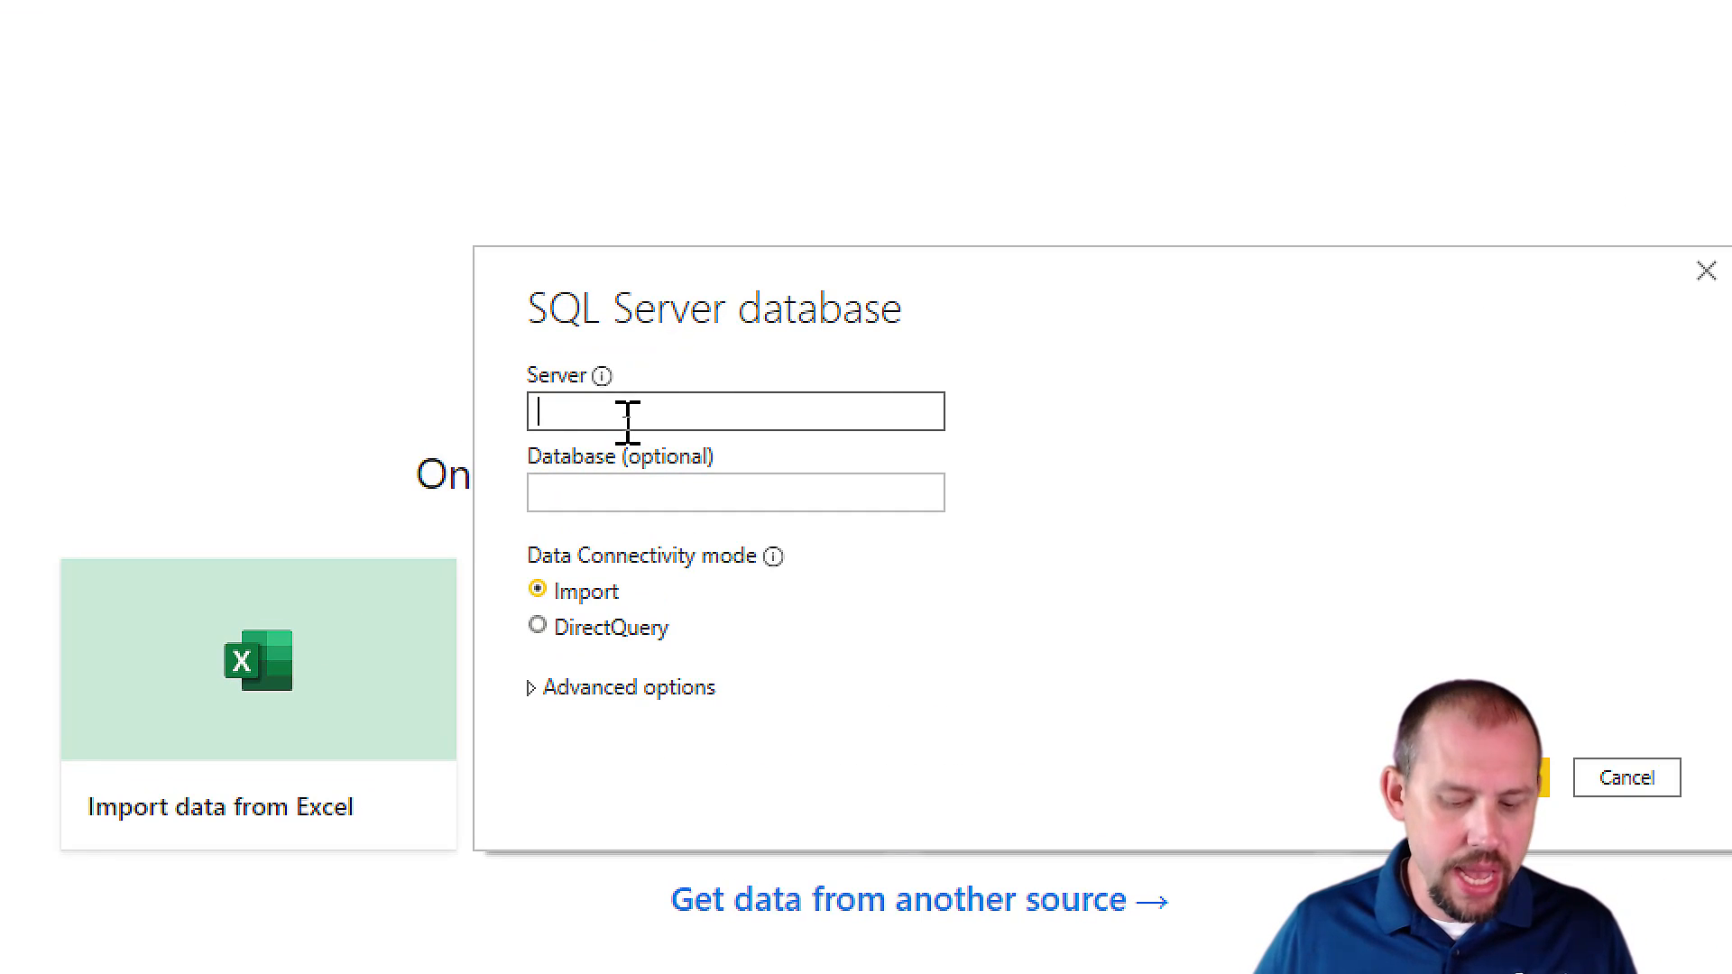
Set the server to azure-synapse-workshop-ondemand.sql.azuresynapse.net and the database to ServerlessP1.
{"action": "key", "text": "ctrl+v"}
{"action": "left_click_drag", "start_coordinate": [780, 412], "coordinate": [502, 422]}
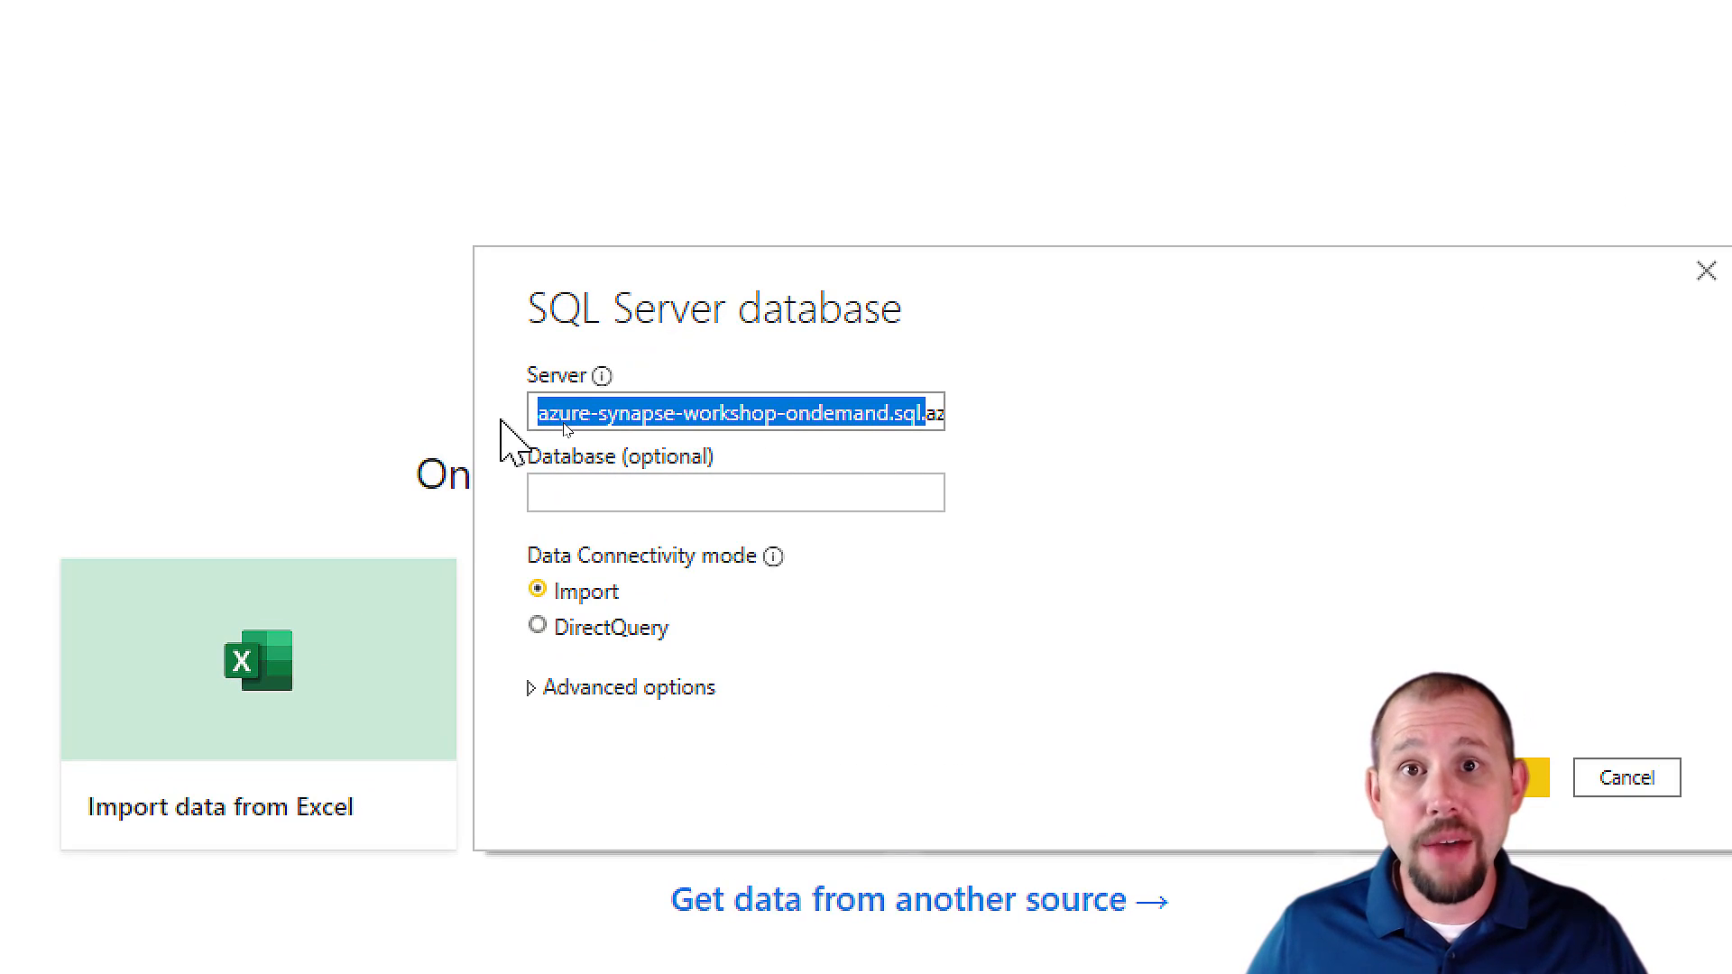
{"action": "left_click", "coordinate": [587, 491]}
{"action": "type", "text": "S"}
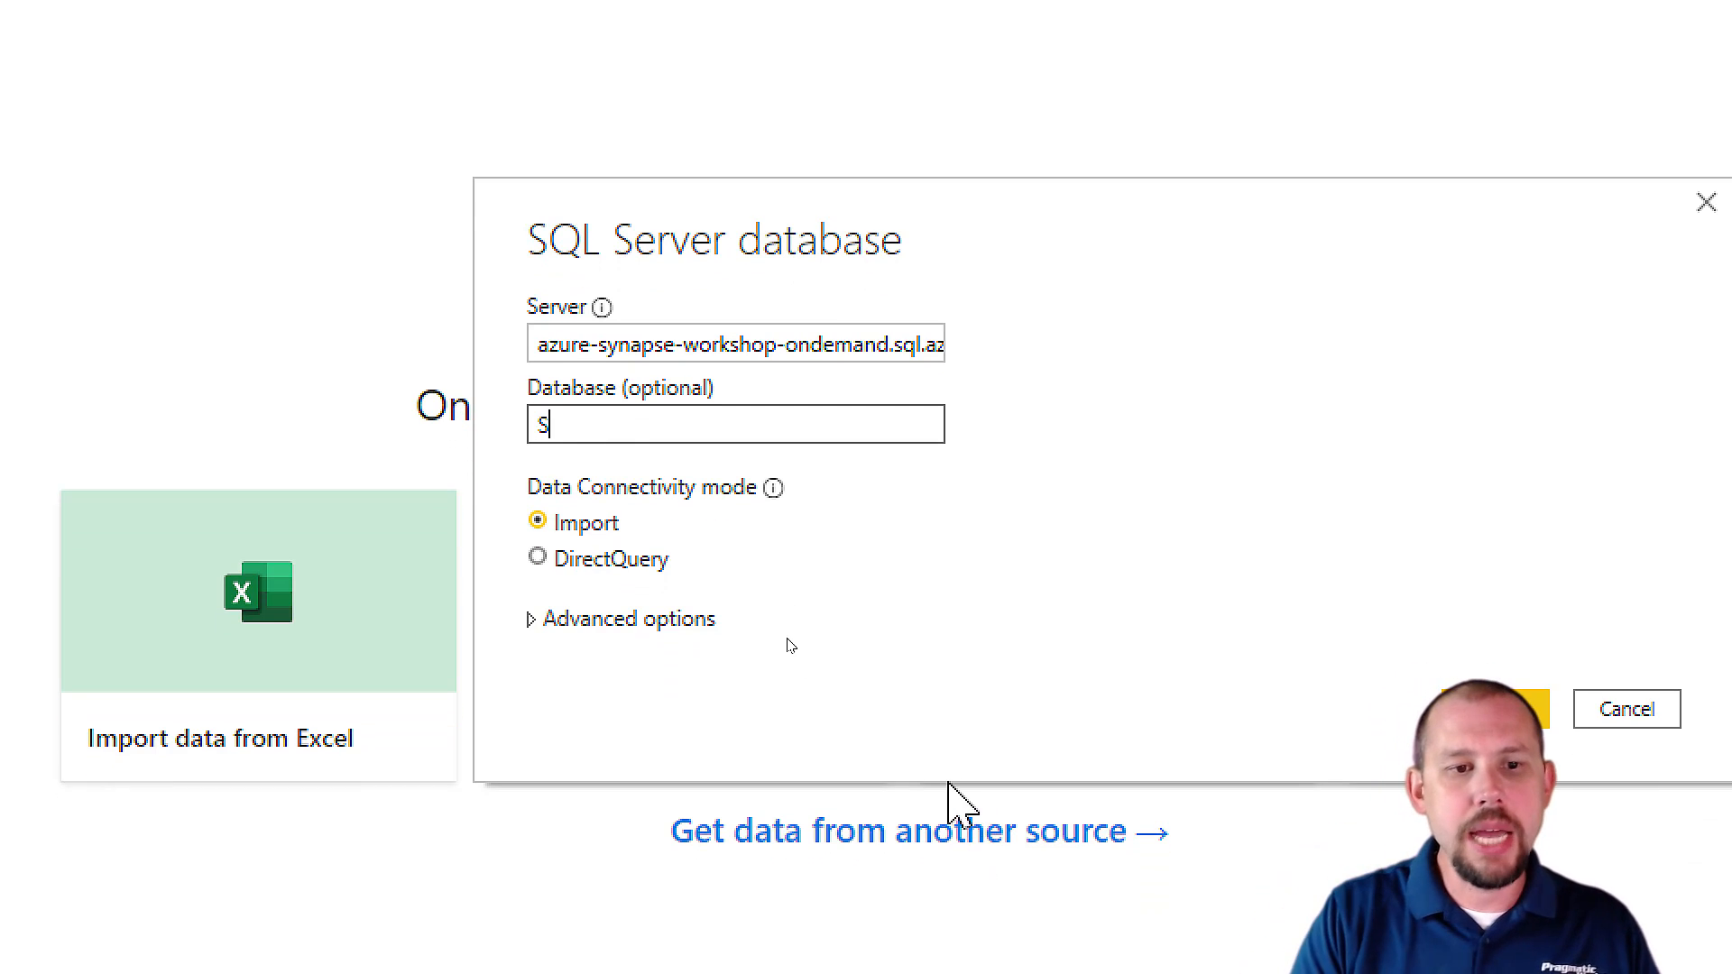
{"action": "type", "text": "erverlessp"}
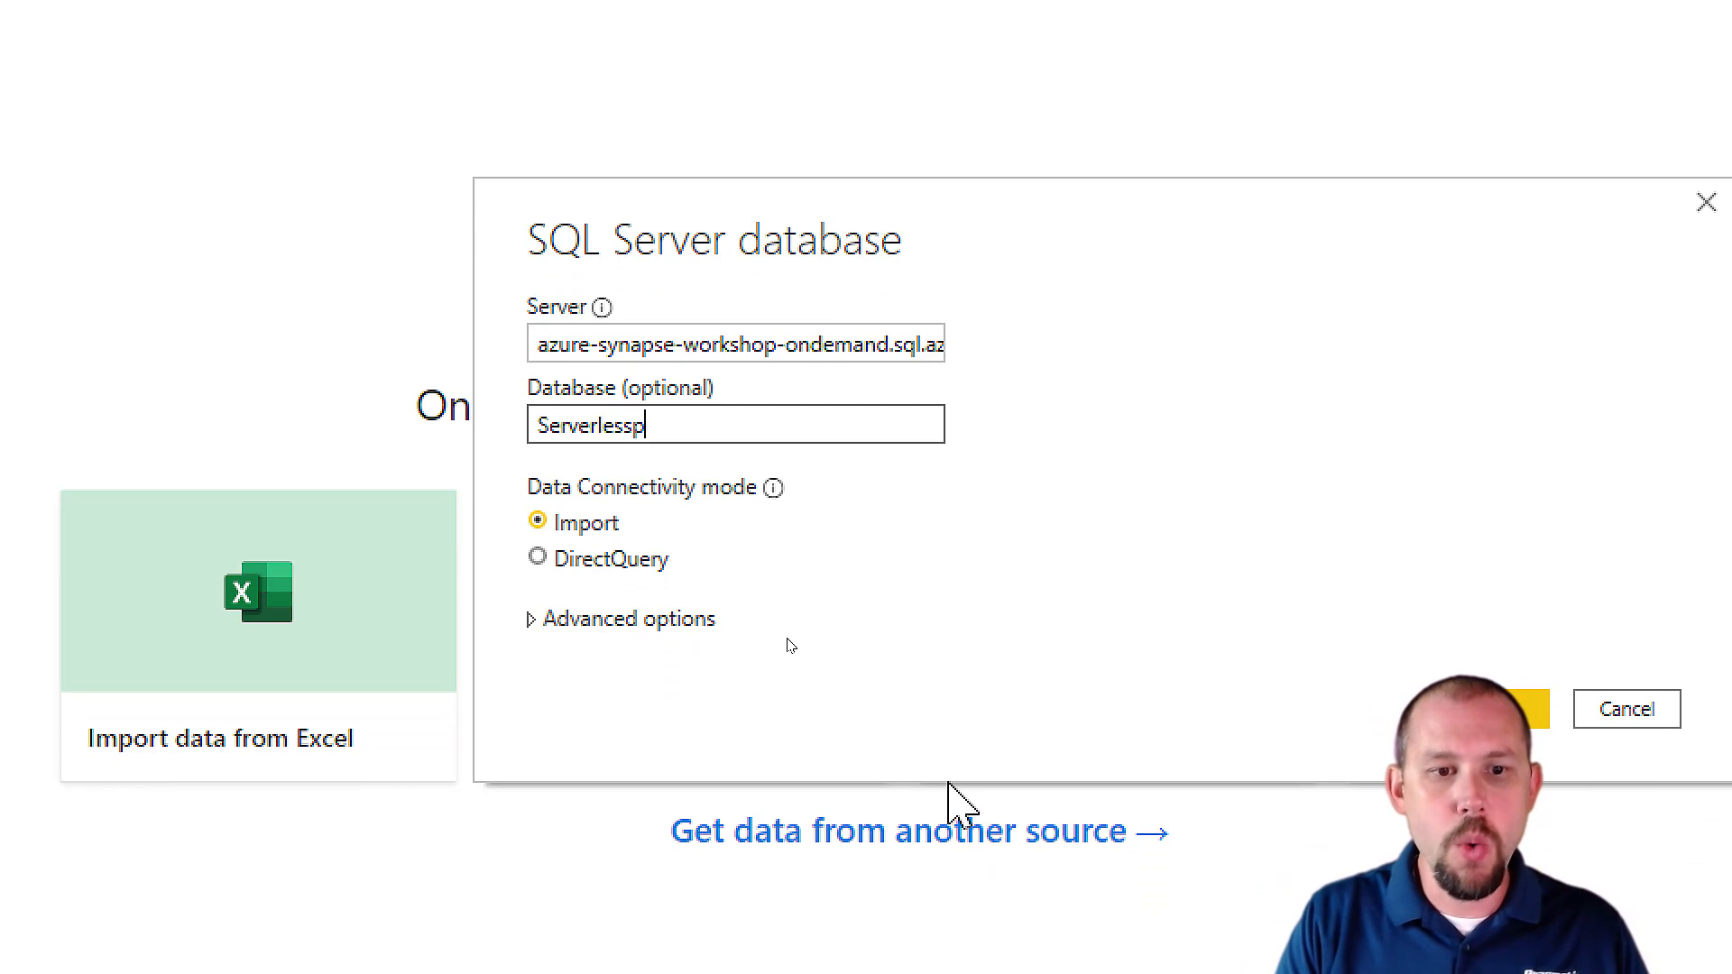
{"action": "type", "text": "o"}
{"action": "key", "text": "BackSpace"}
{"action": "key", "text": "BackSpace"}
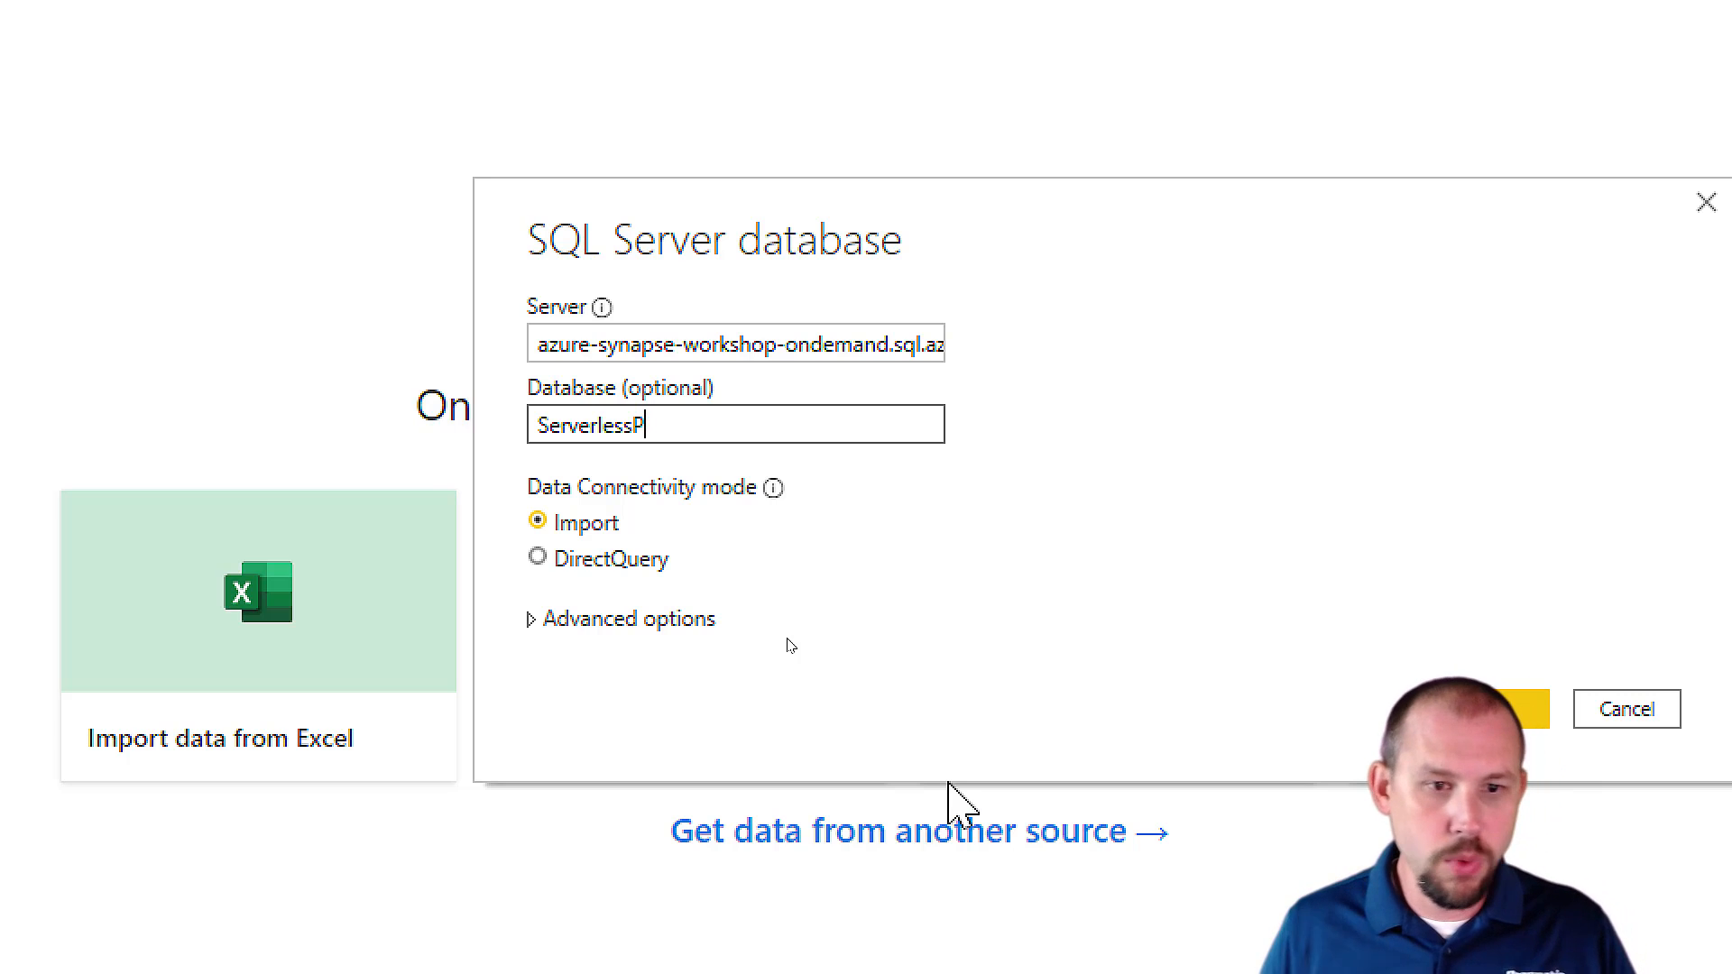
{"action": "type", "text": "P1"}
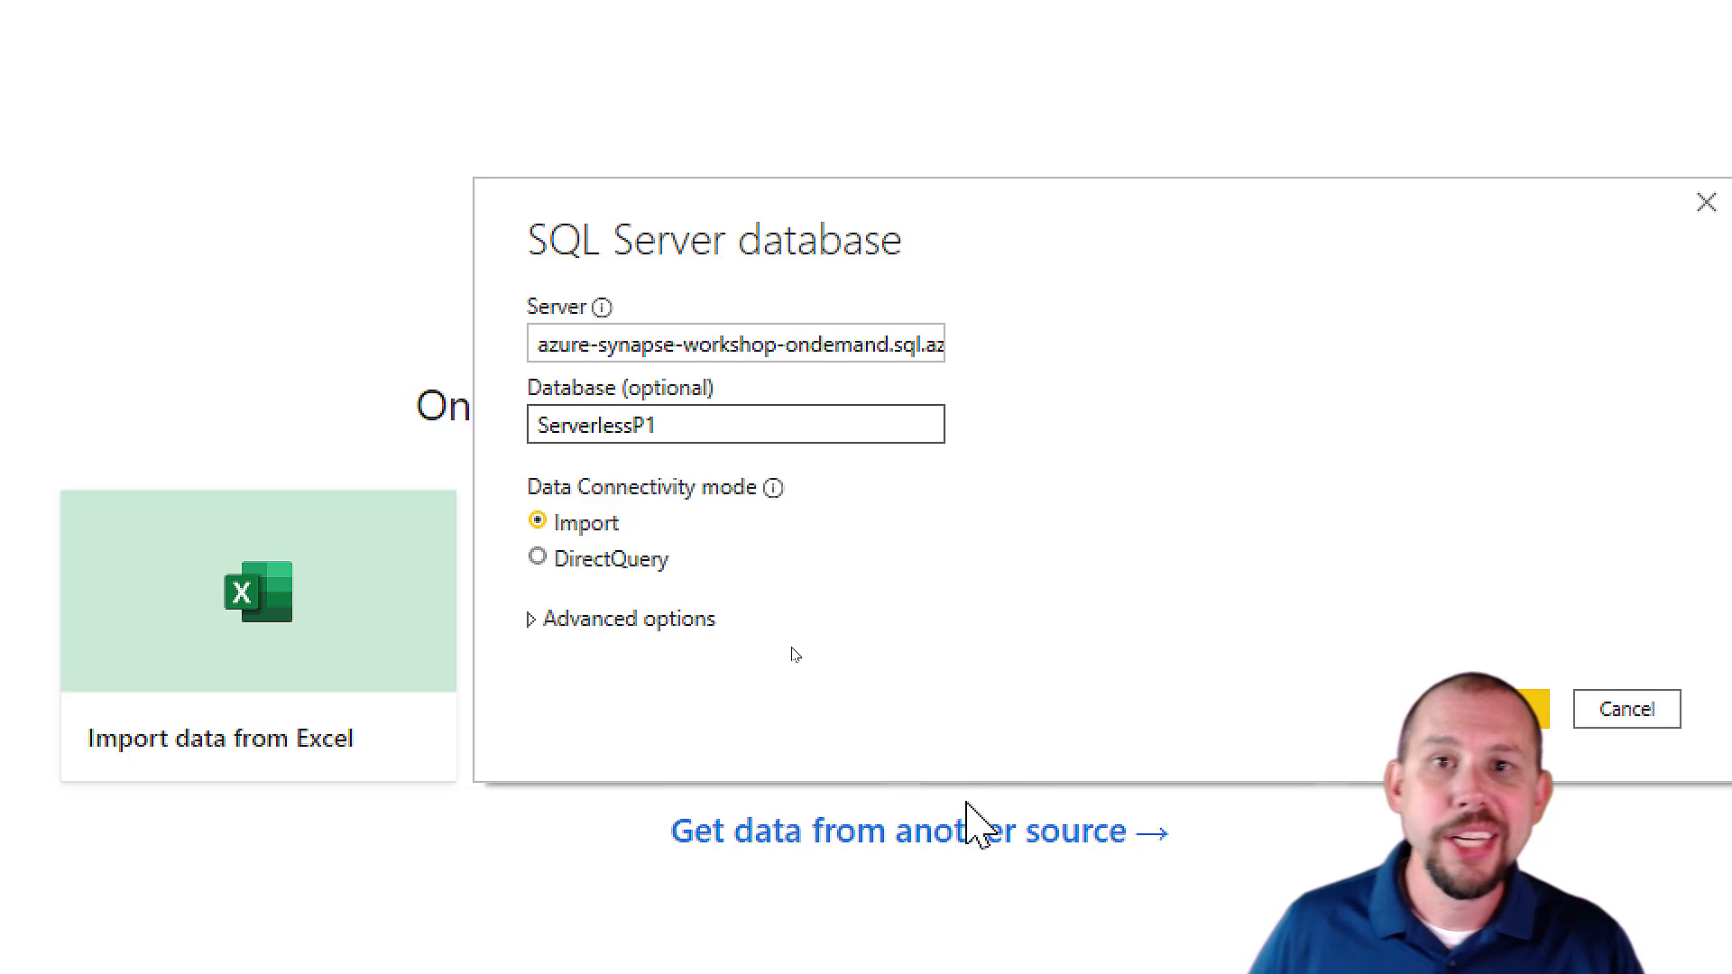
Try the DirectQuery connectivity mode, switch back to Import and confirm the database connection settings.
{"action": "left_click", "coordinate": [613, 559]}
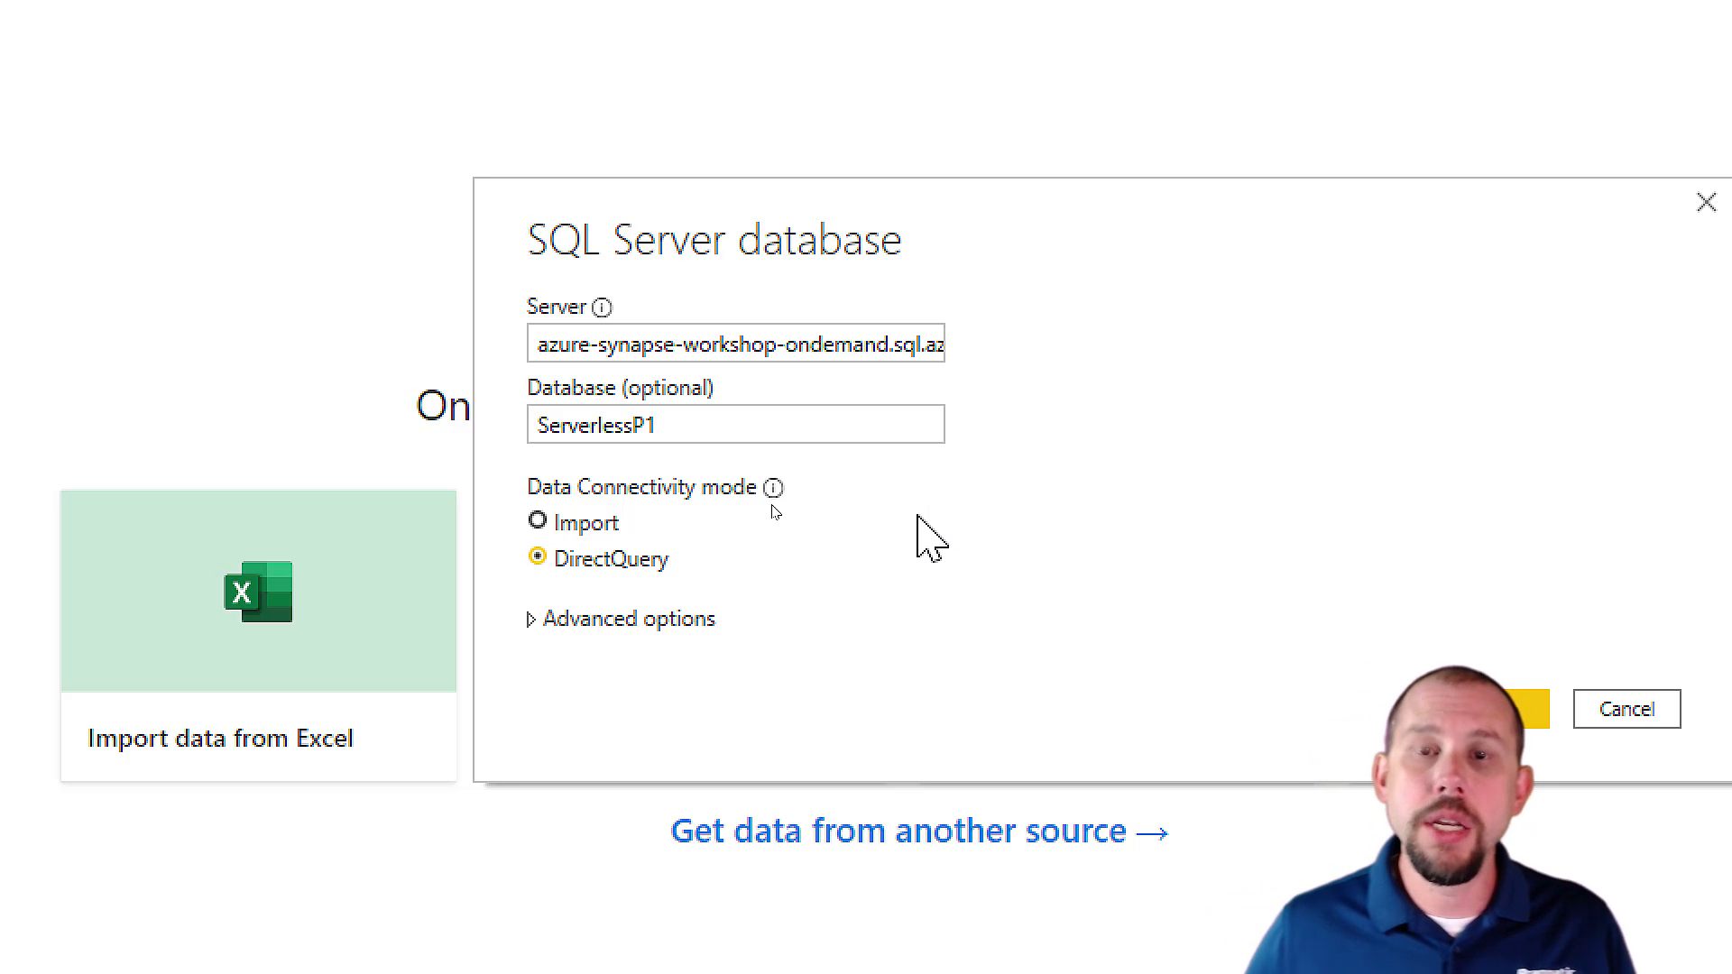
{"action": "left_click", "coordinate": [587, 522]}
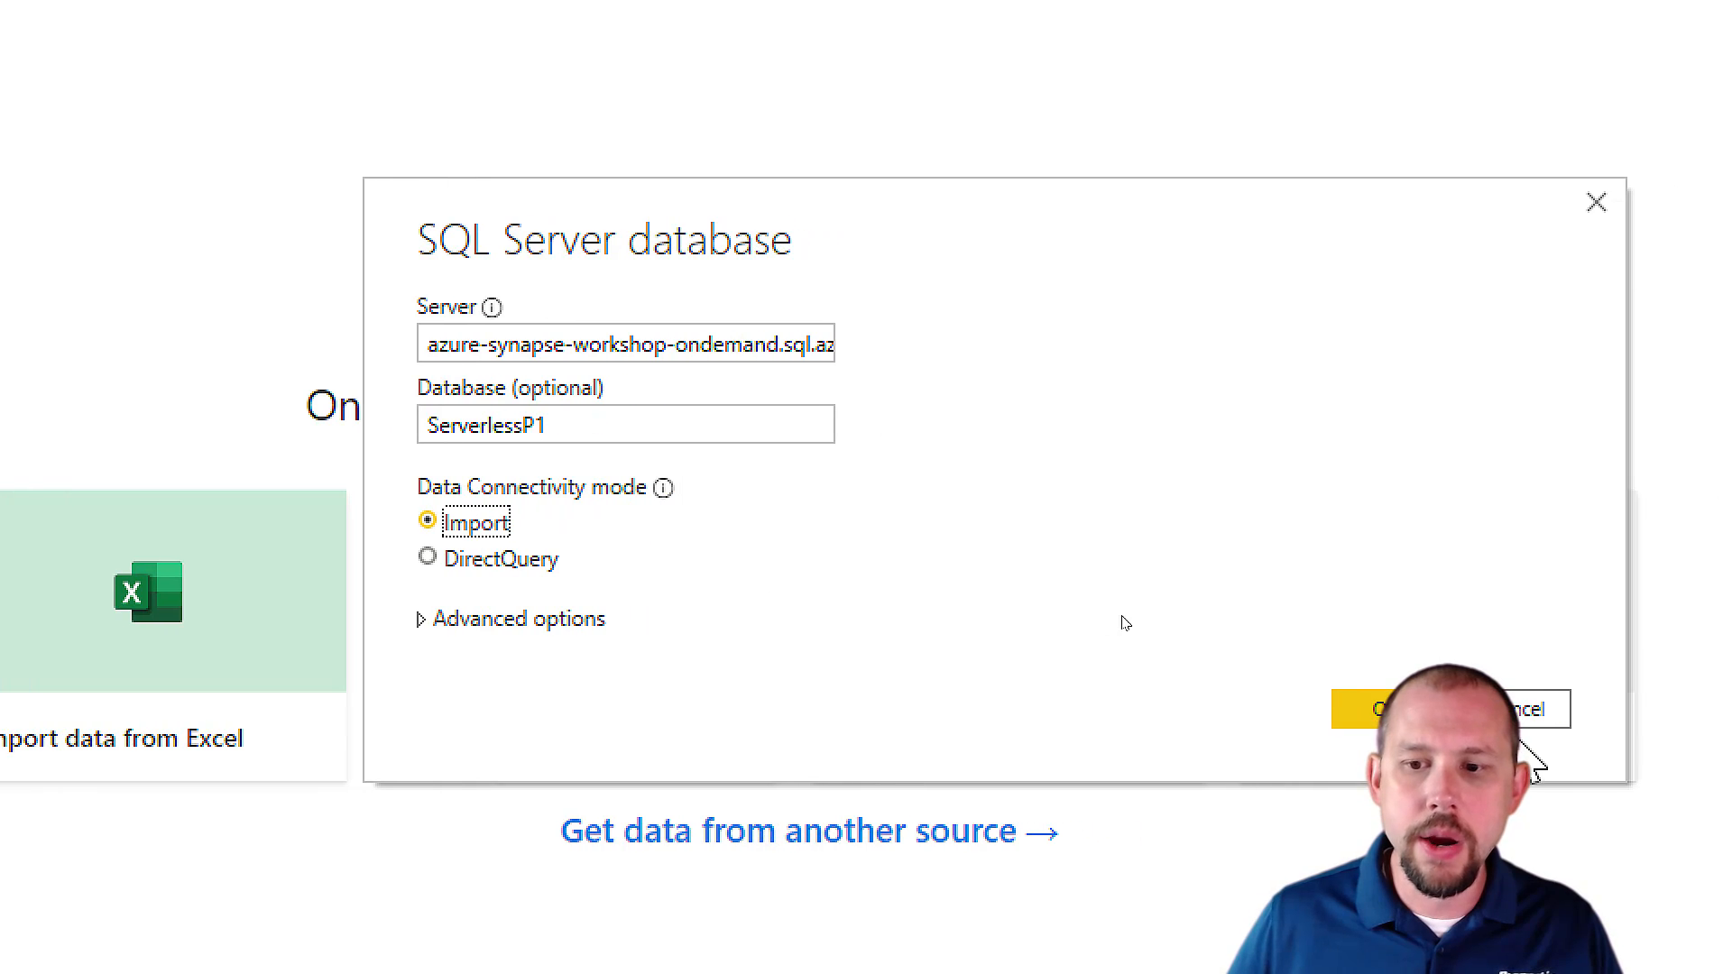
{"action": "left_click", "coordinate": [1414, 717]}
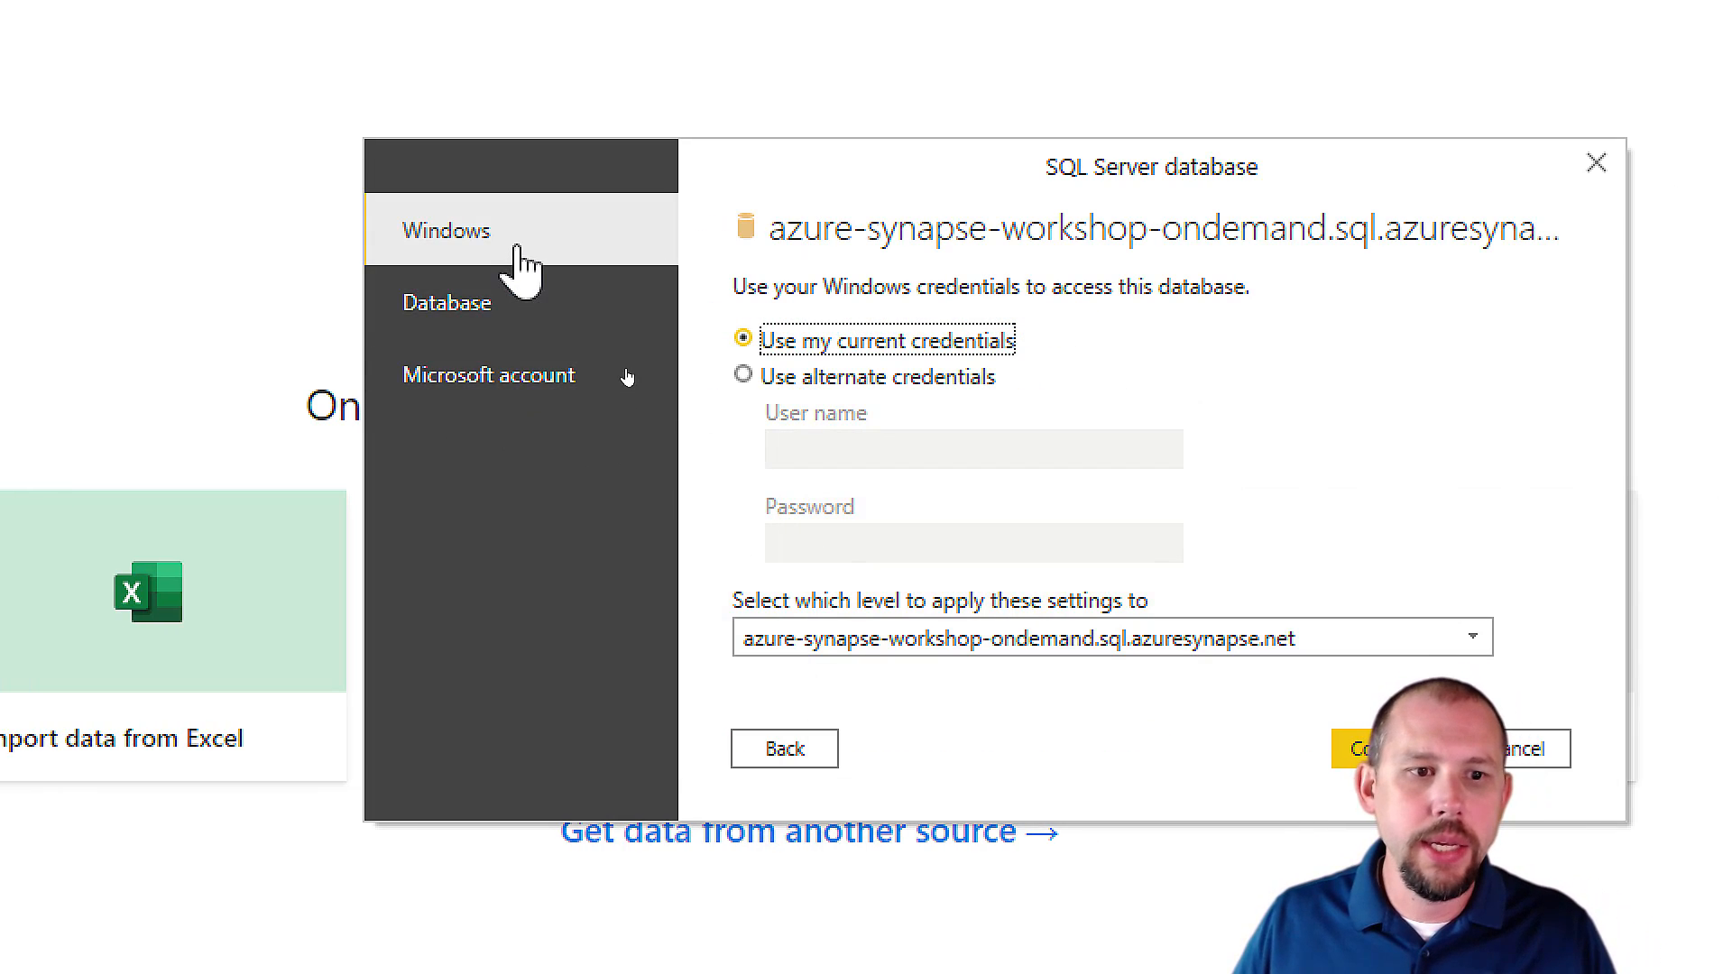
Authenticate with the work Microsoft account, entering the account password, and connect to the serverless SQL endpoint.
{"action": "left_click", "coordinate": [529, 388]}
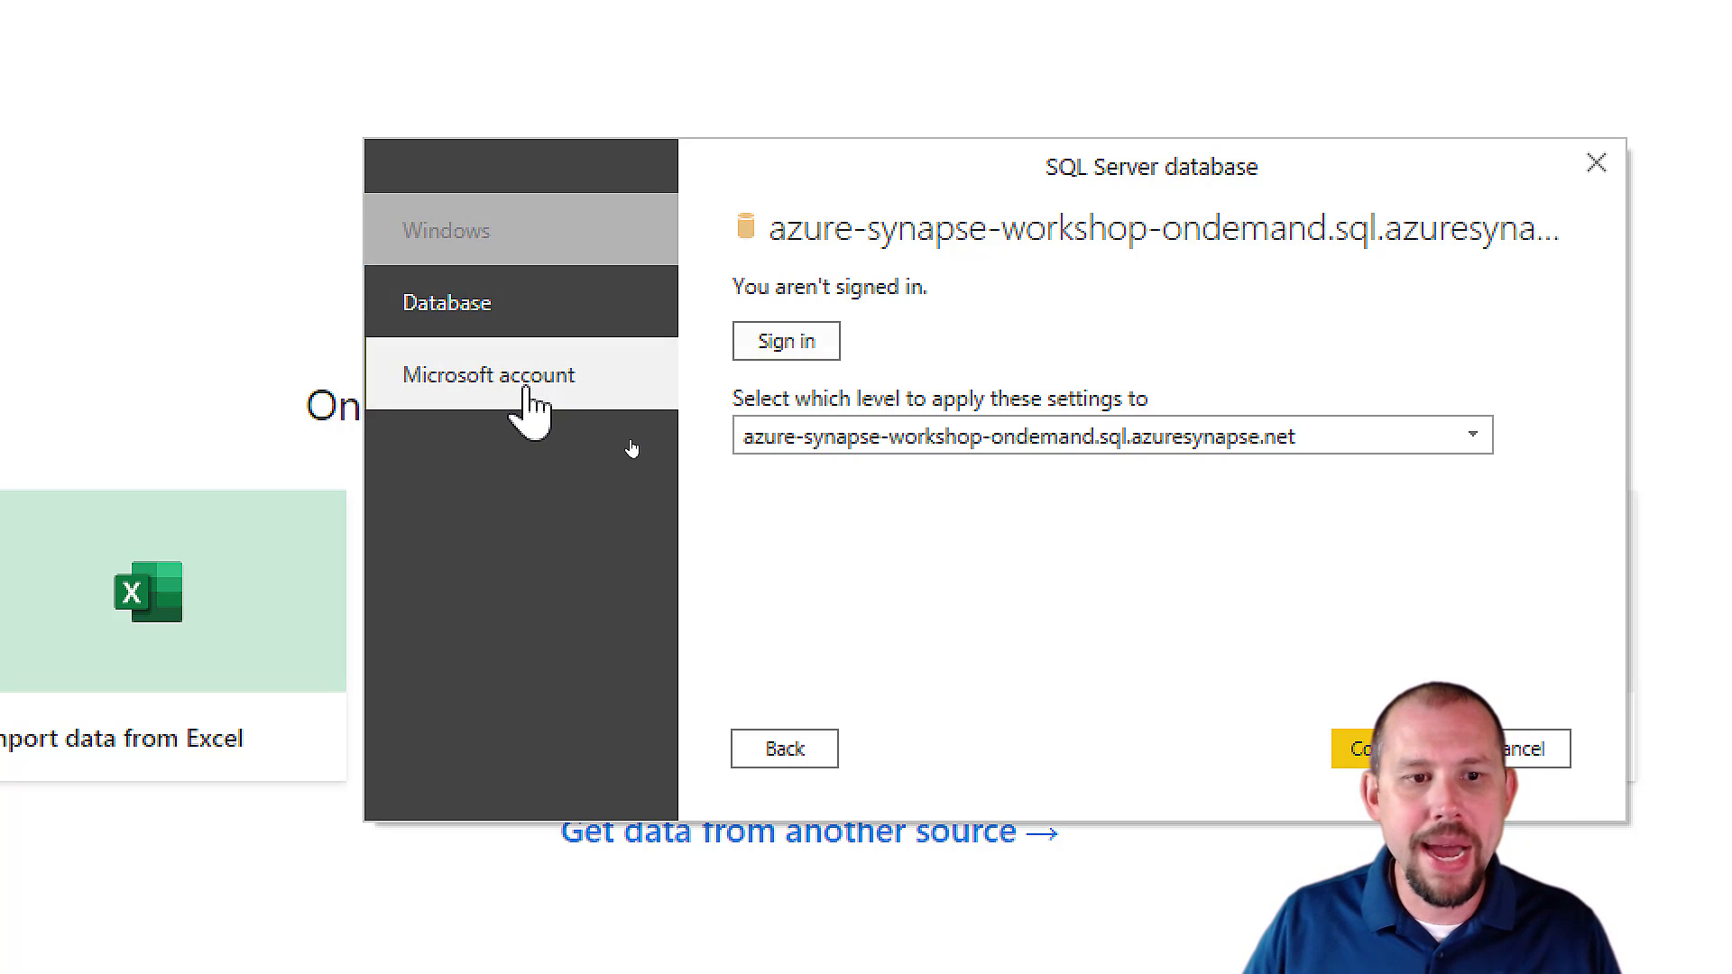
{"action": "left_click", "coordinate": [806, 342]}
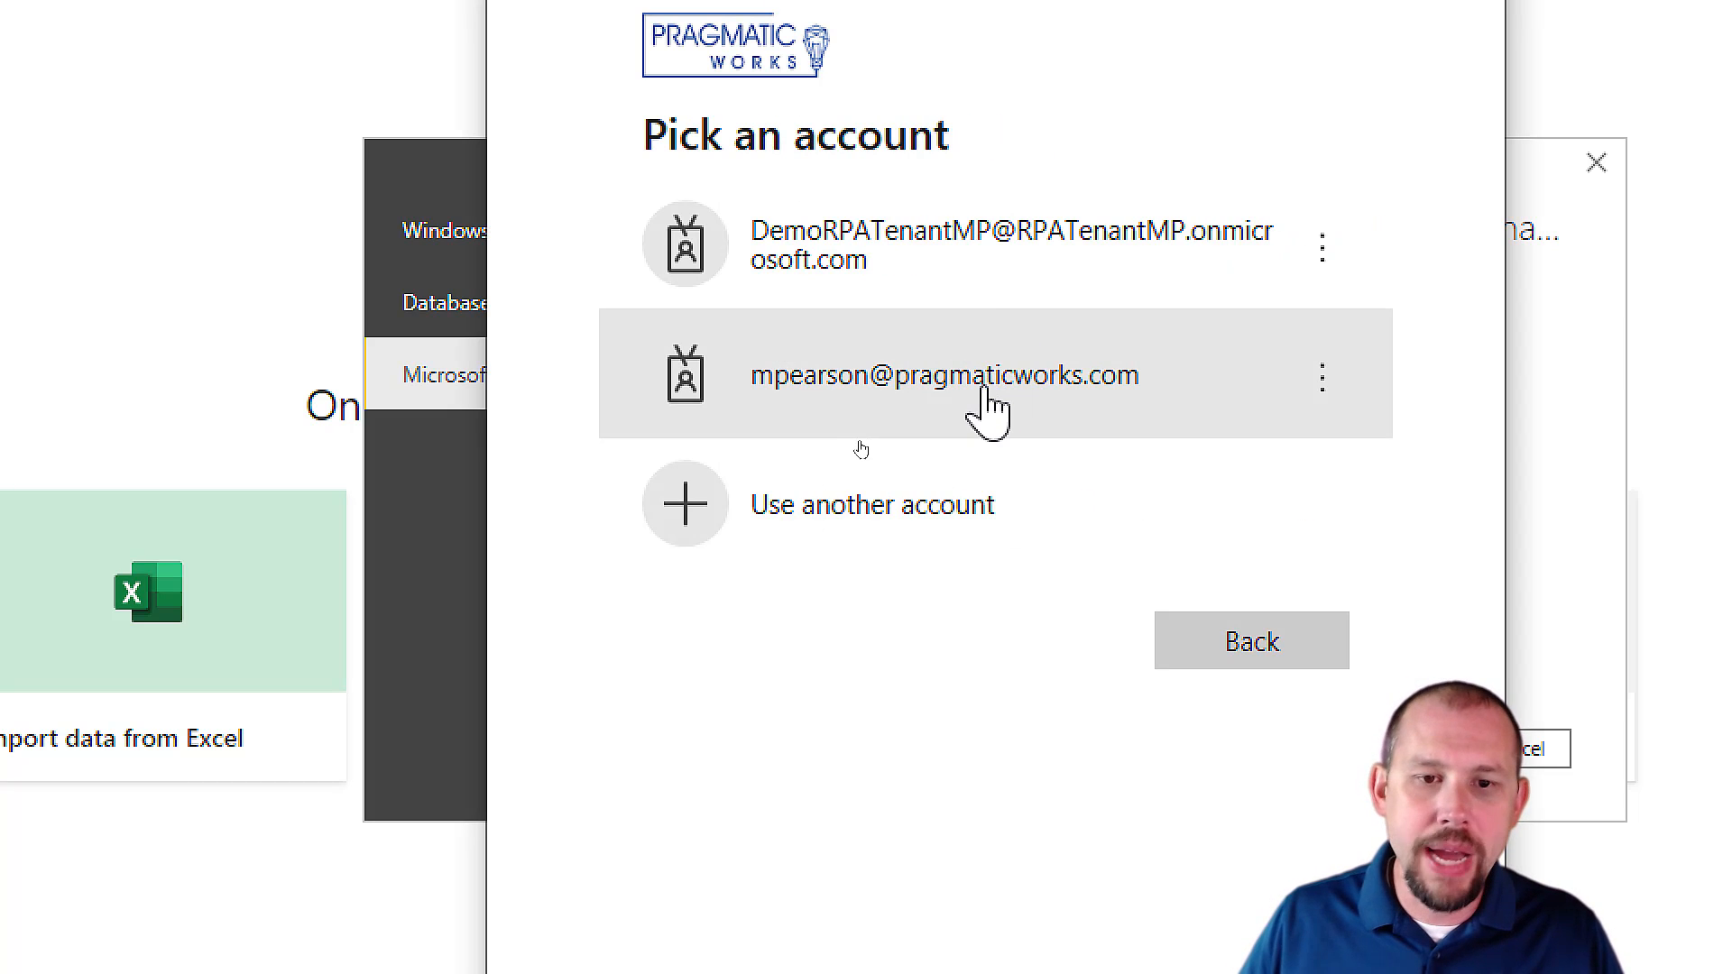
{"action": "left_click", "coordinate": [984, 399]}
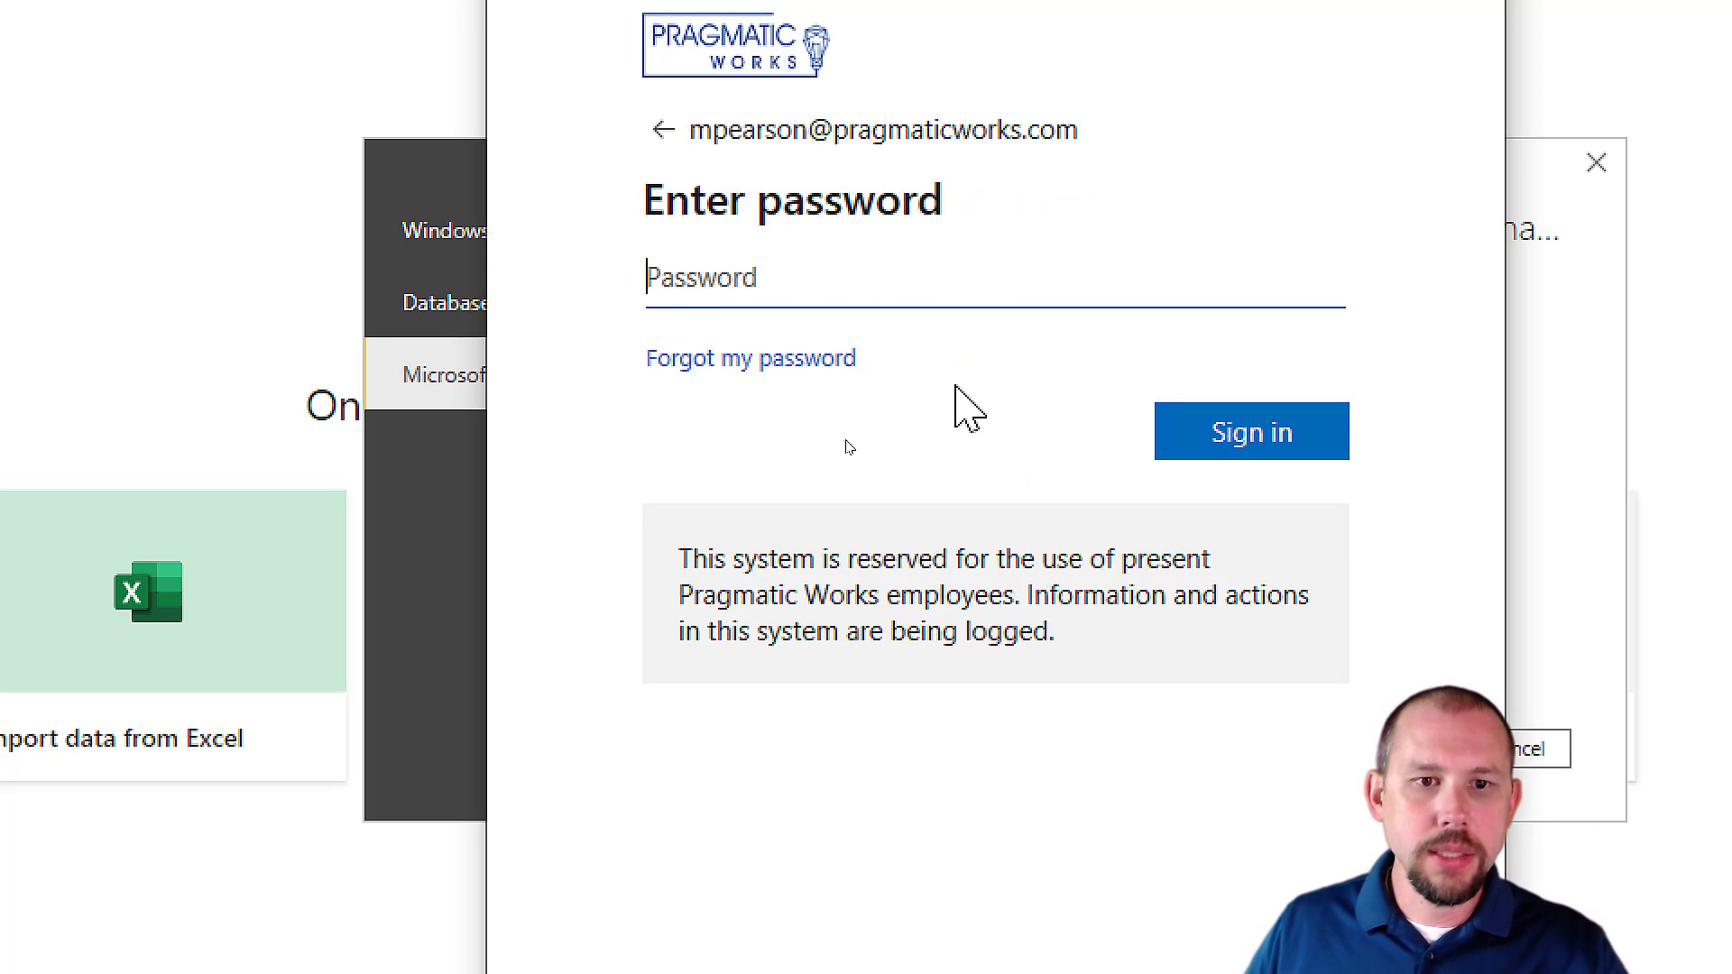
{"action": "type", "text": "******"}
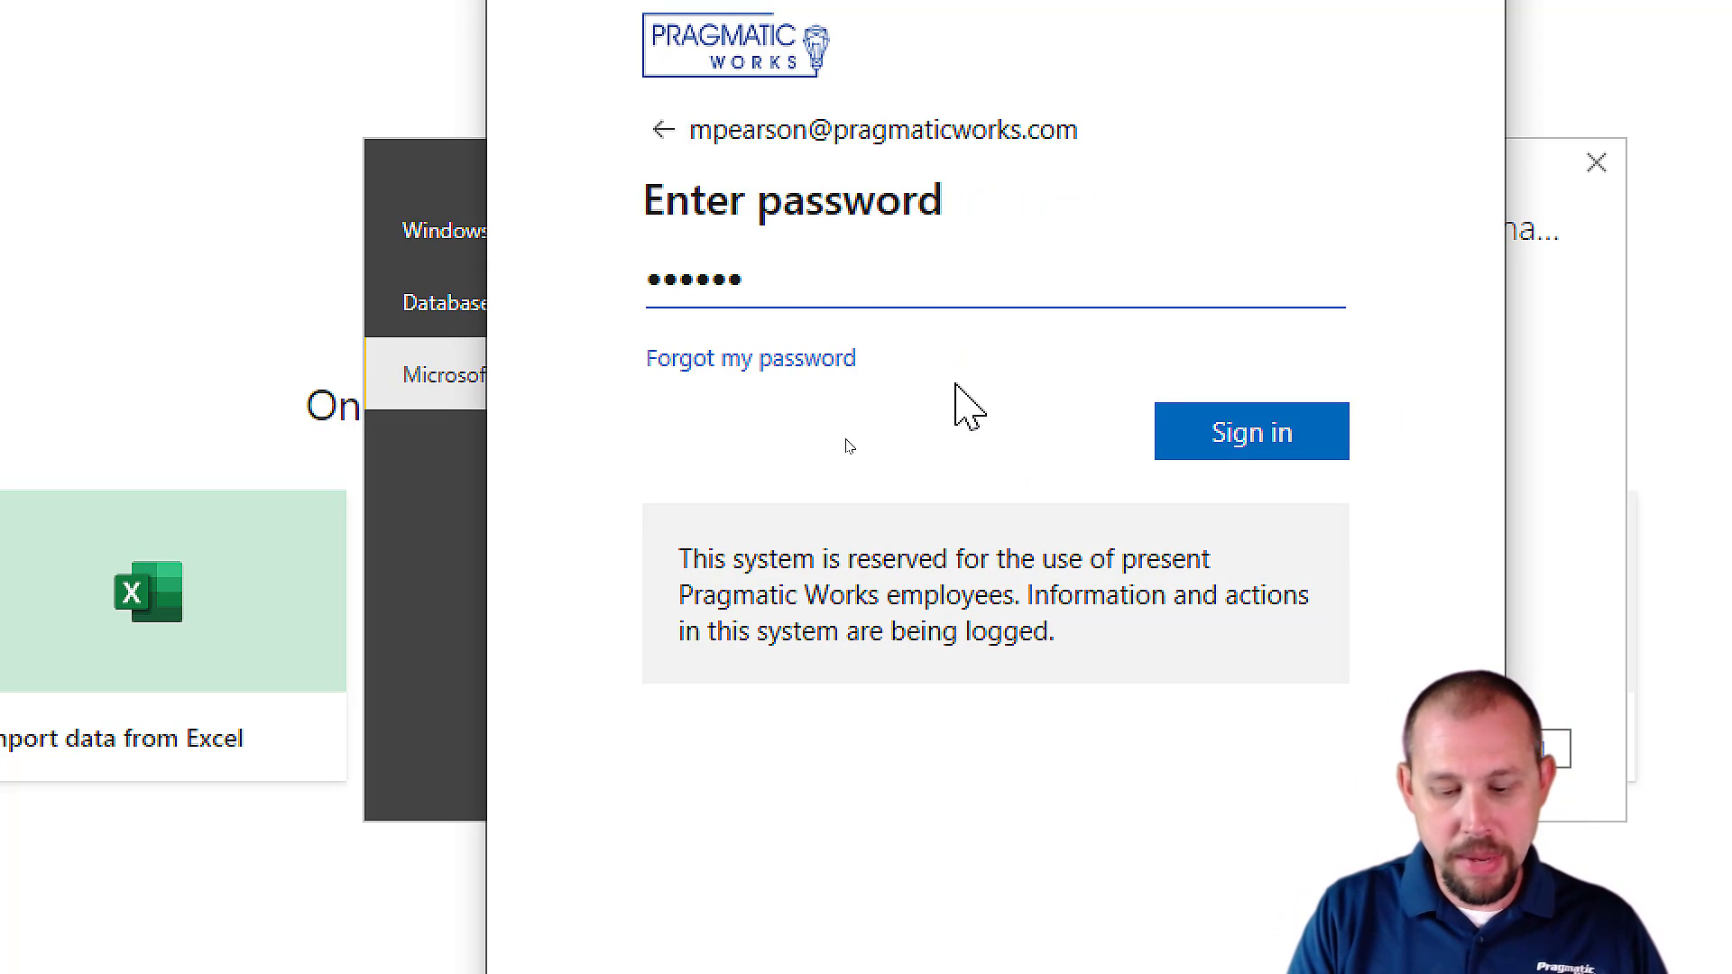
{"action": "type", "text": "**"}
{"action": "left_click", "coordinate": [1173, 447]}
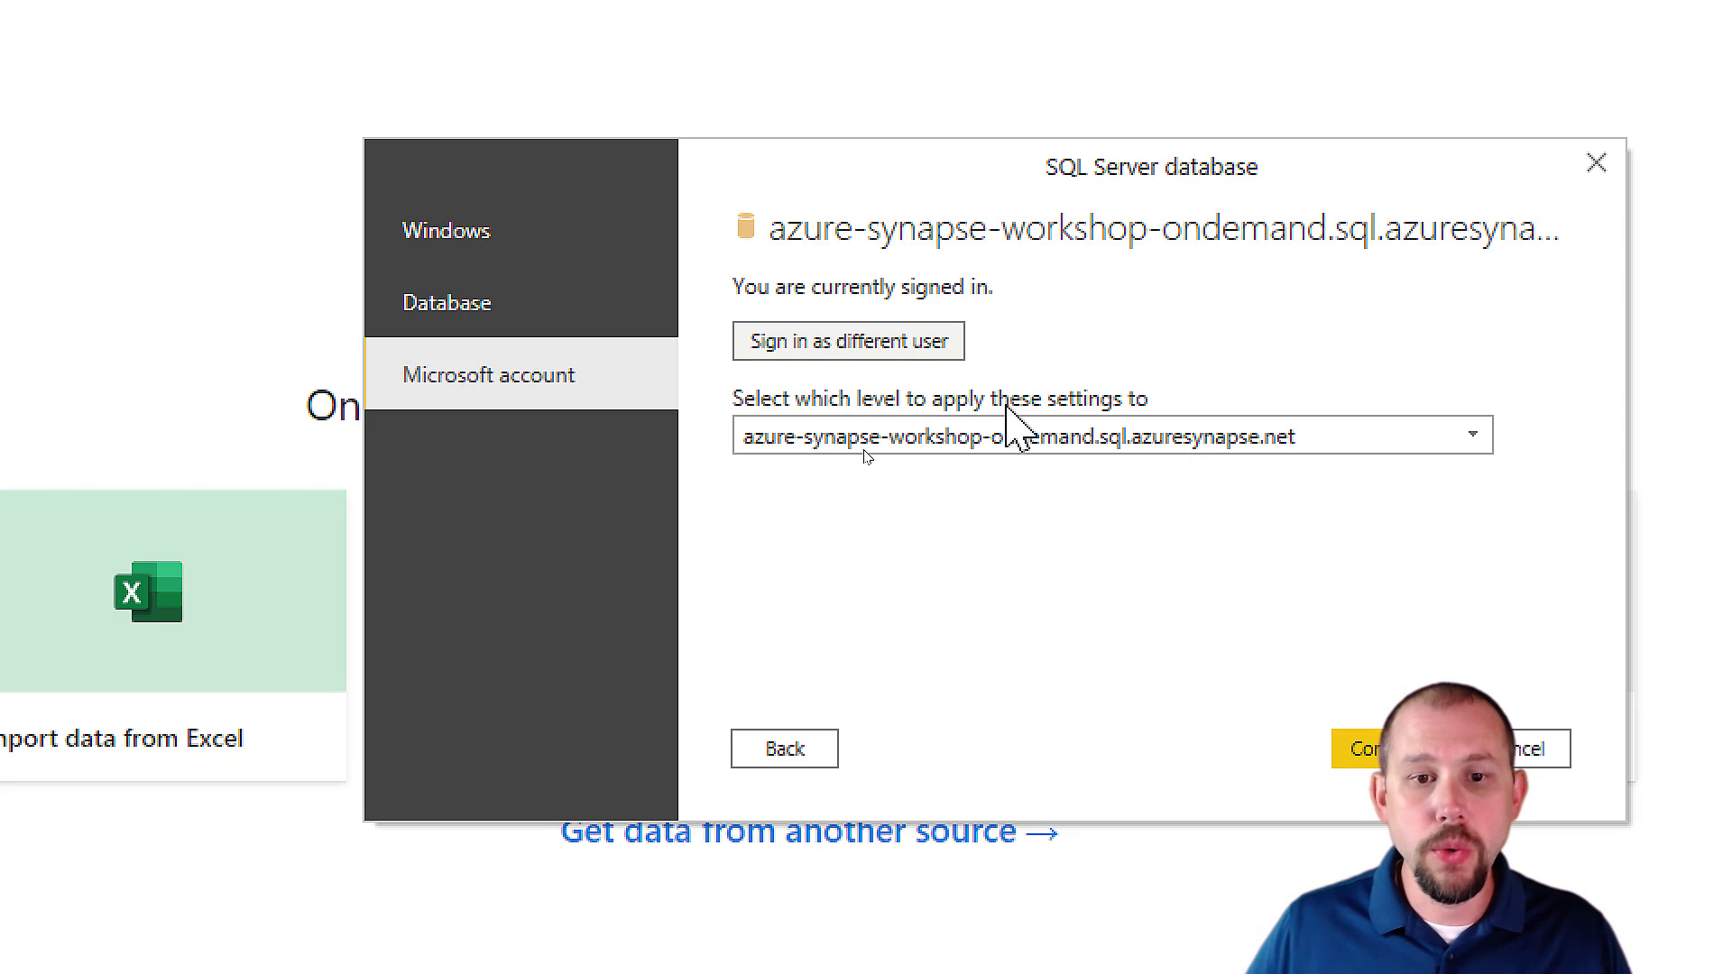
{"action": "left_click", "coordinate": [1384, 754]}
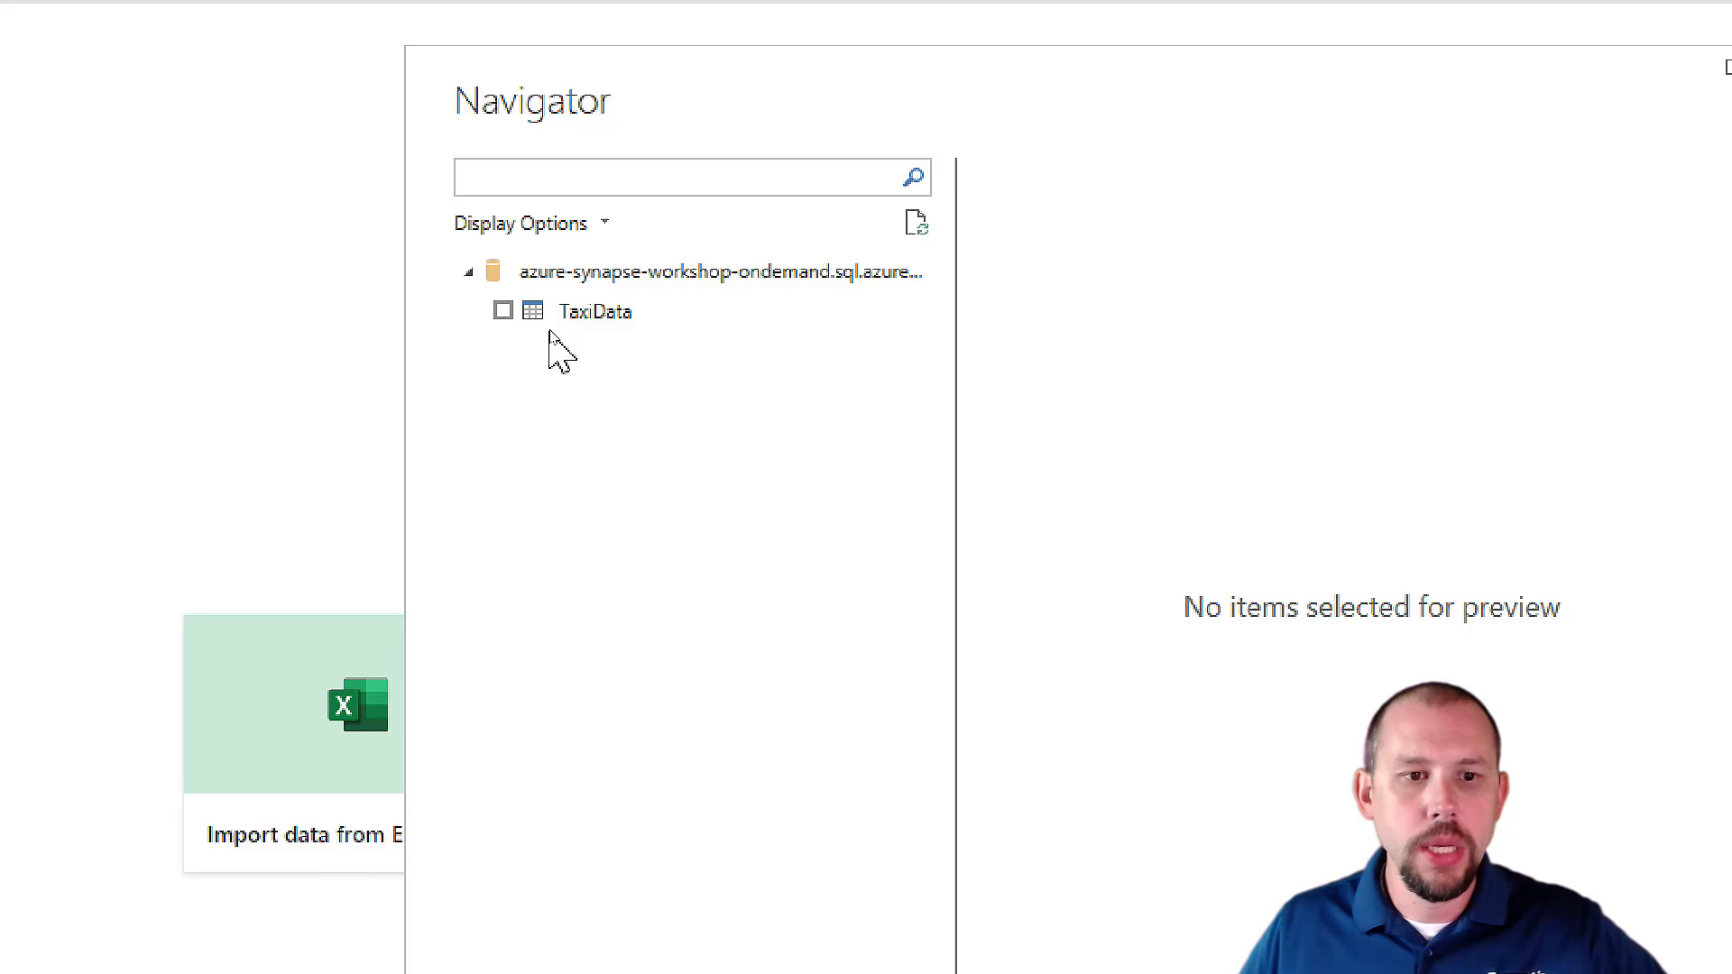
Try to preview the TaxiData table, read the message details and cancel the data import.
{"action": "left_click", "coordinate": [567, 323]}
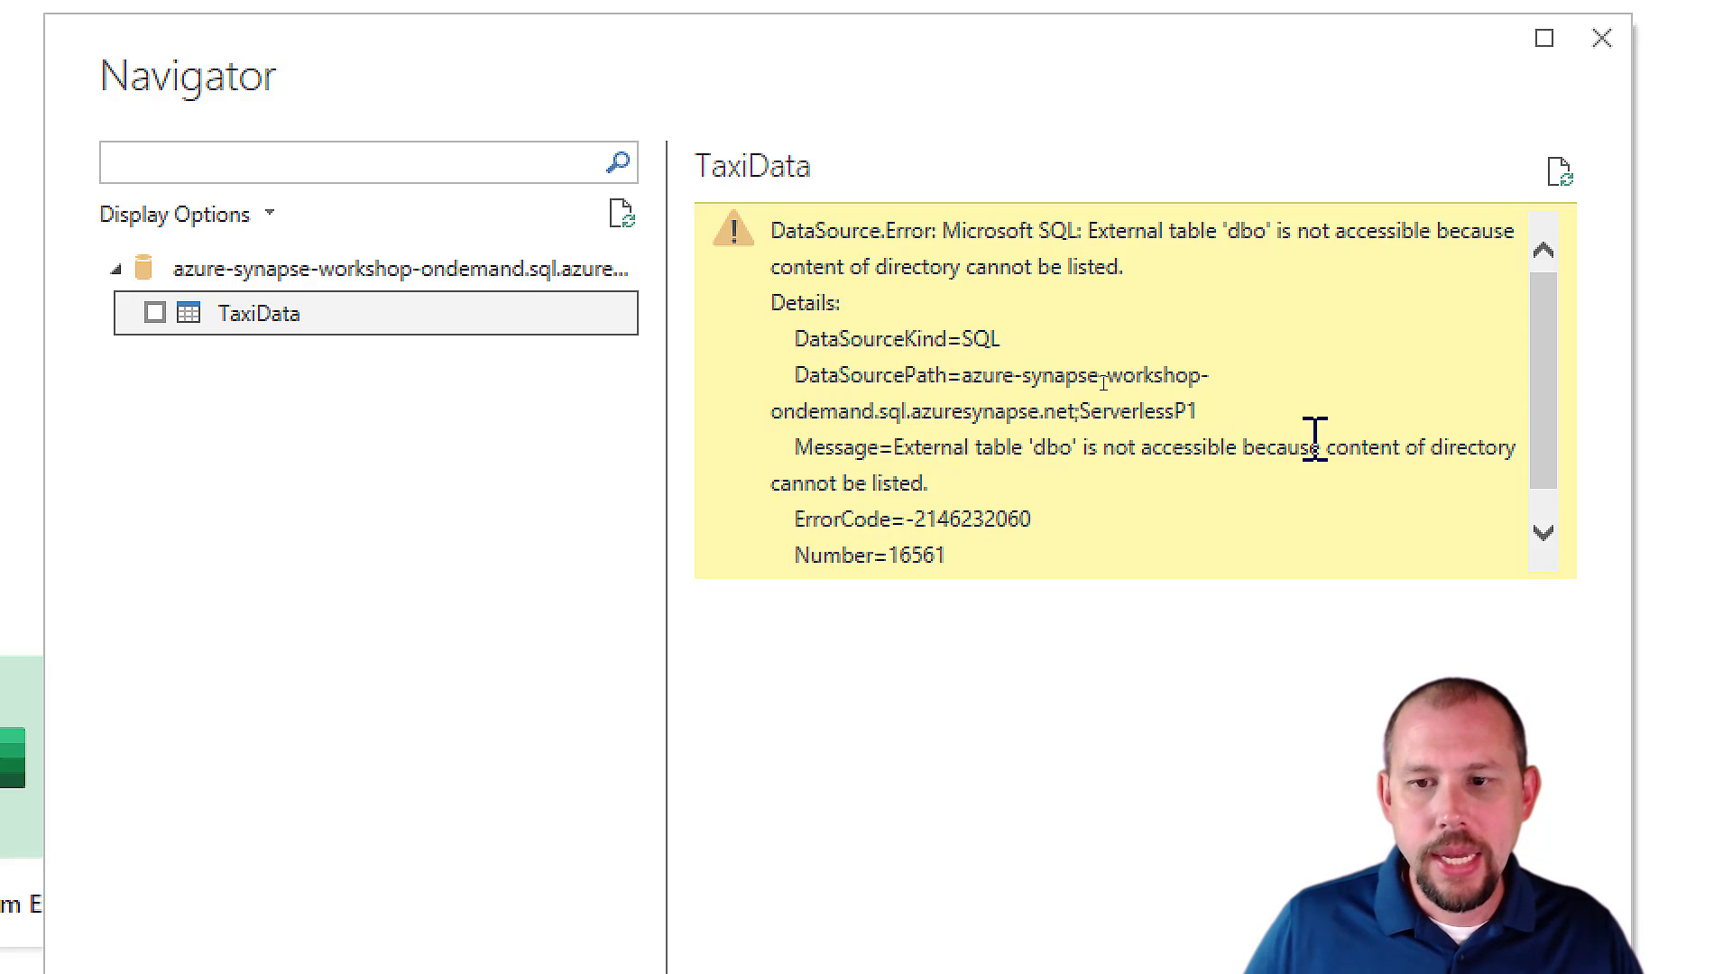
{"action": "left_click_drag", "start_coordinate": [1313, 442], "coordinate": [1522, 477]}
{"action": "left_click", "coordinate": [1237, 507]}
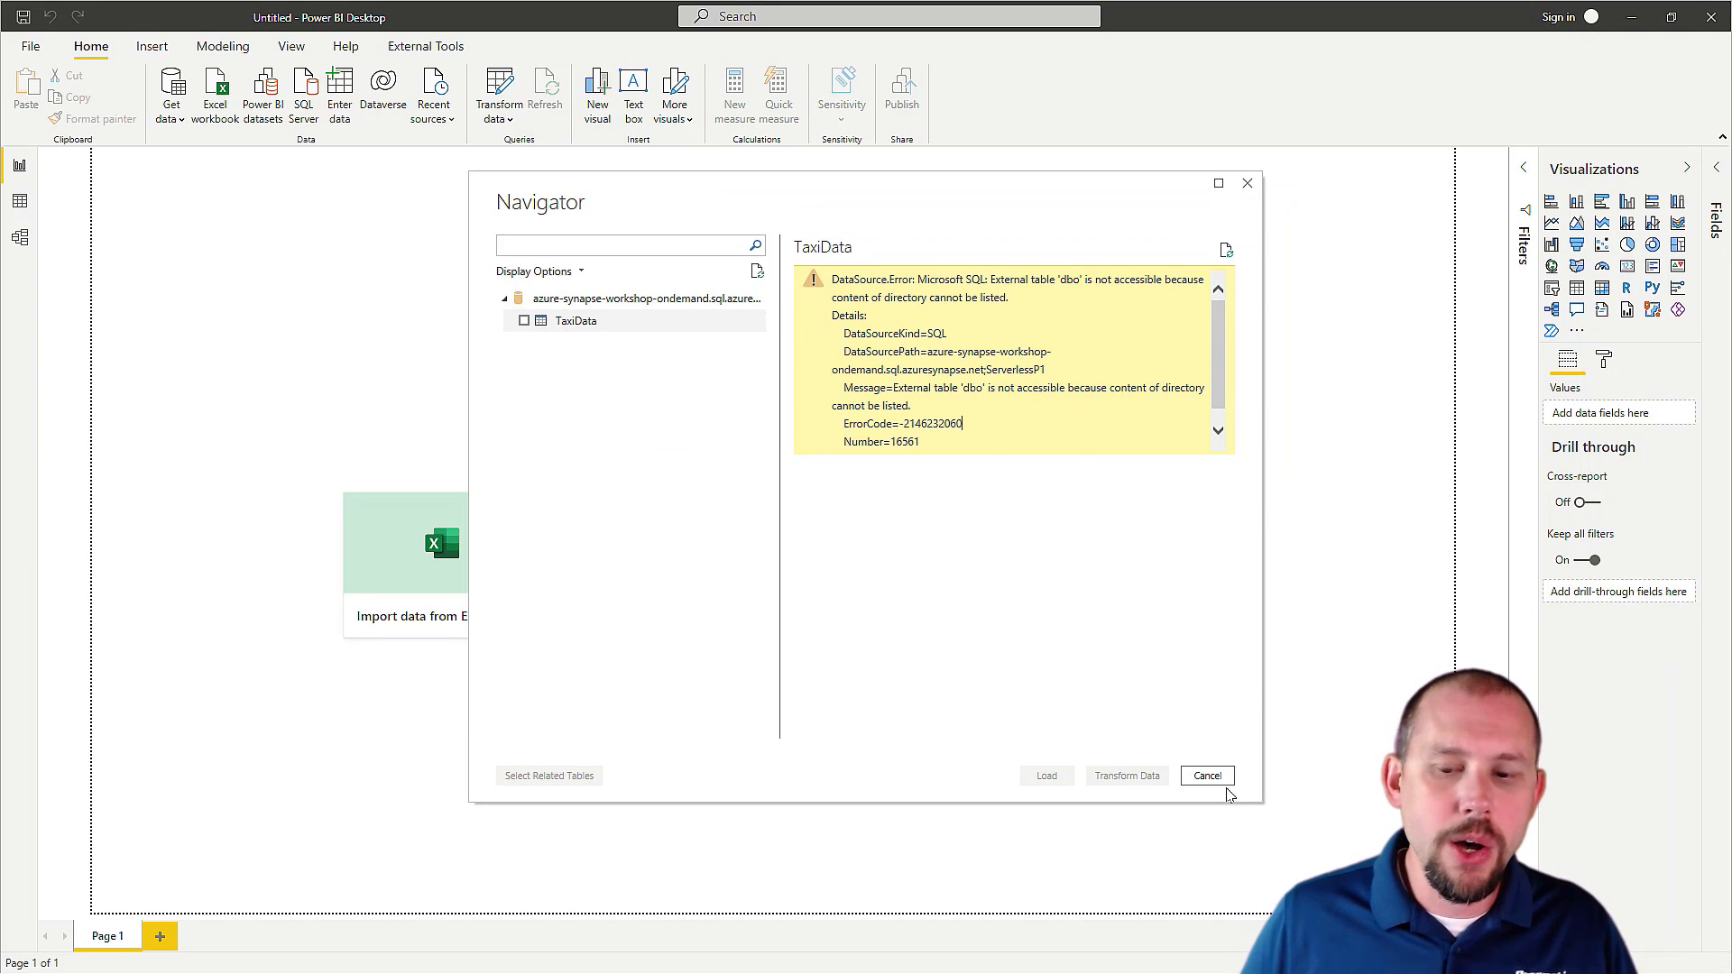
{"action": "left_click", "coordinate": [1209, 778]}
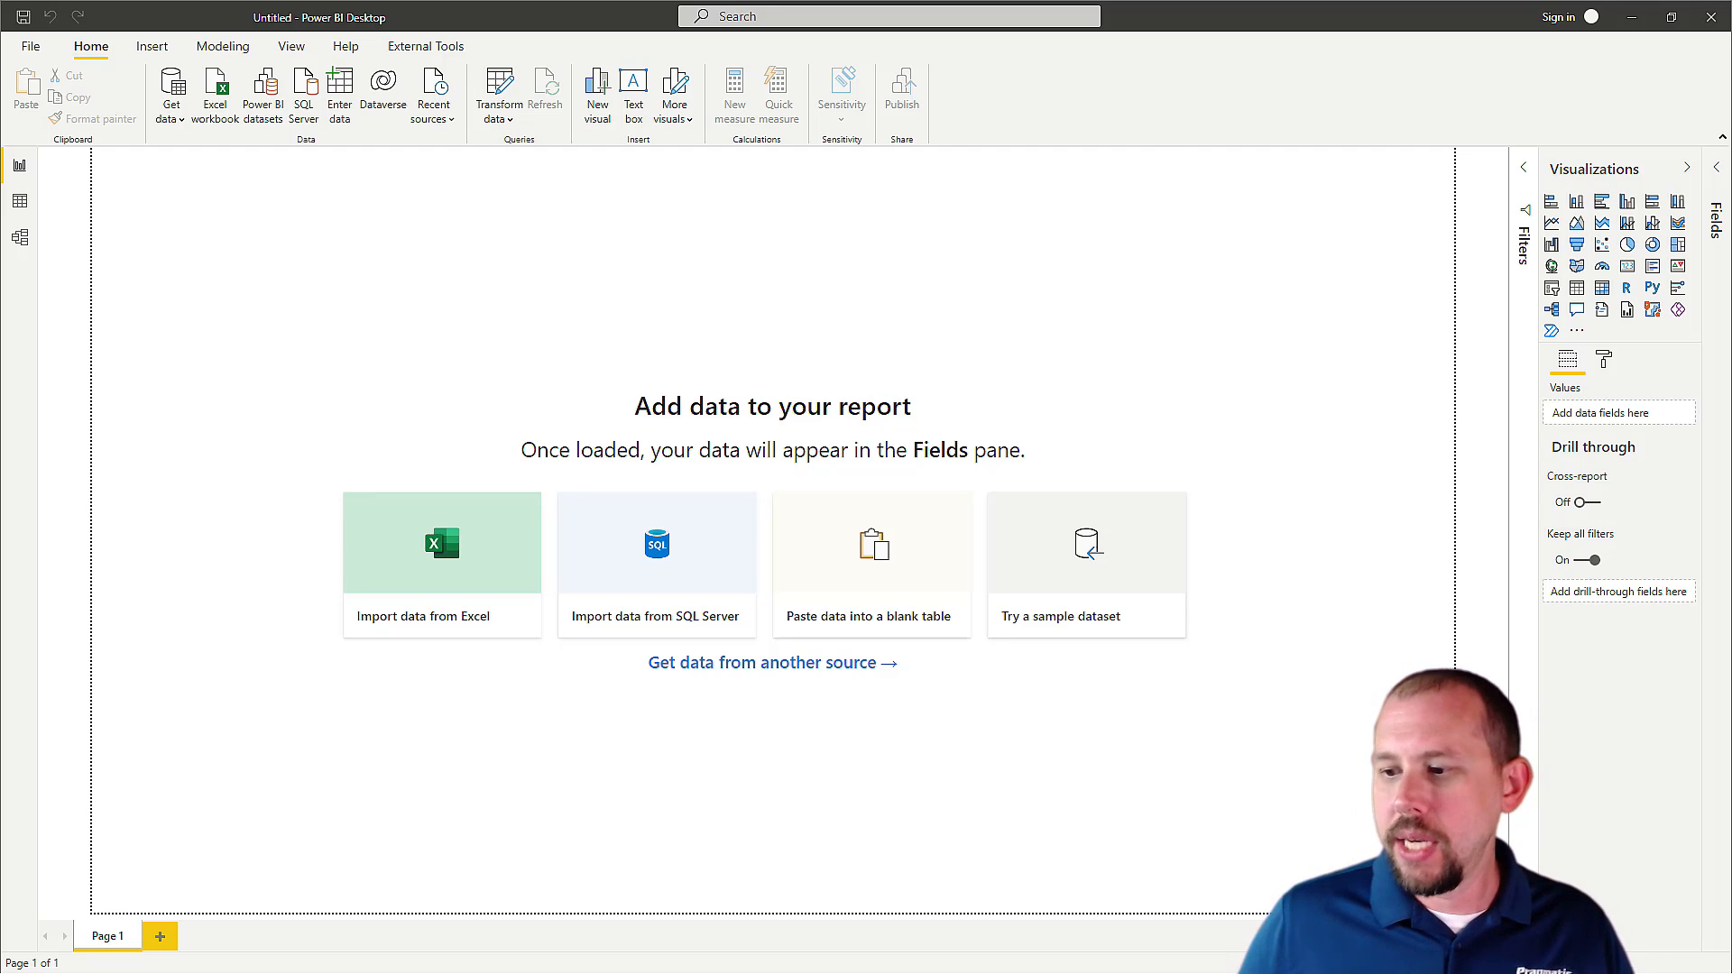
Switch to Synapse Studio in the browser and view the SQL script options for the dbo.TaxiData external table.
{"action": "key", "text": "alt+Tab"}
{"action": "key", "text": "alt+Tab"}
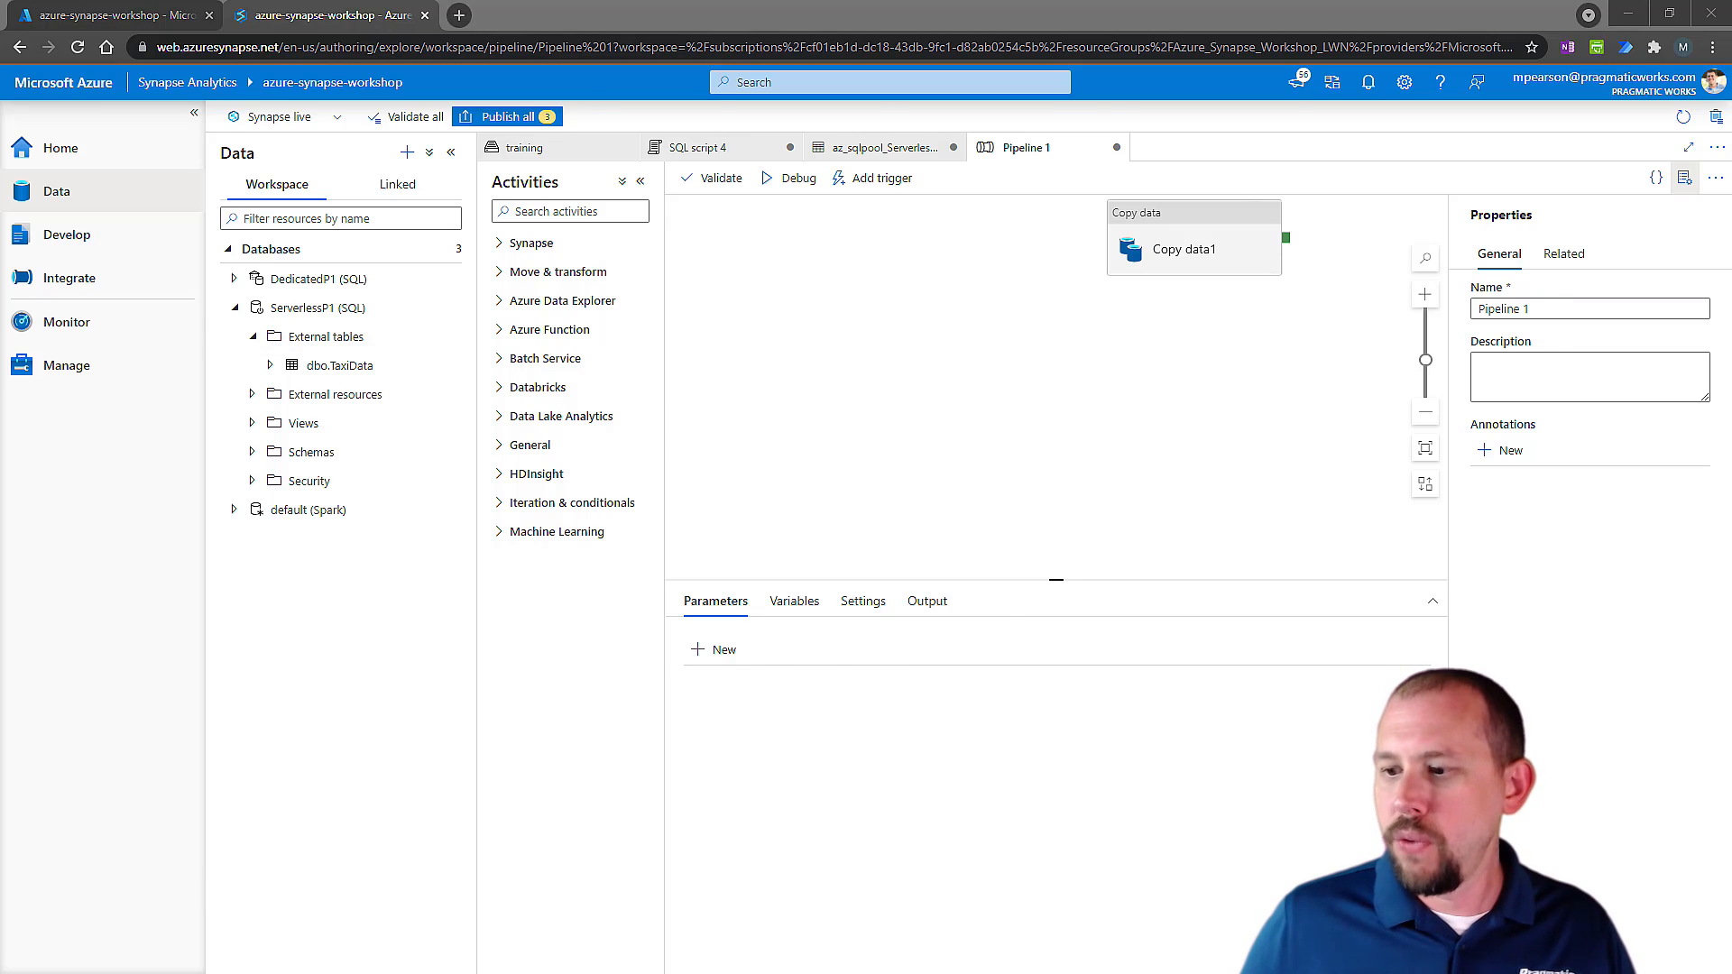
{"action": "key", "text": "alt+Tab"}
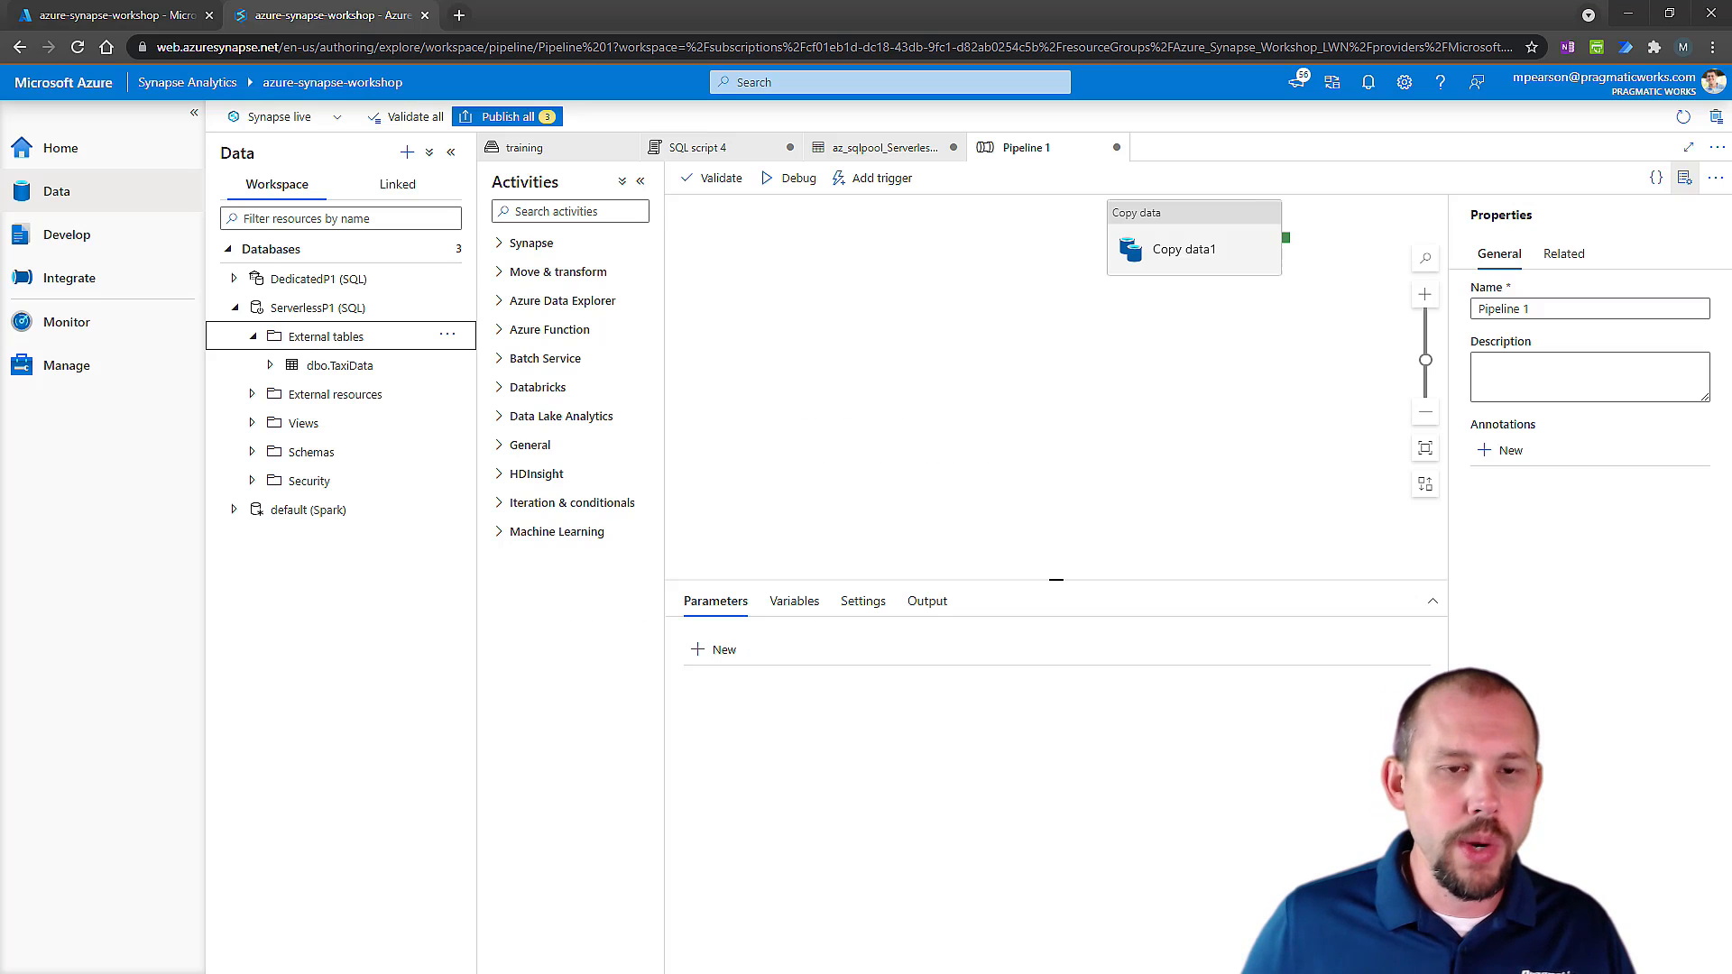
{"action": "left_click", "coordinate": [311, 374]}
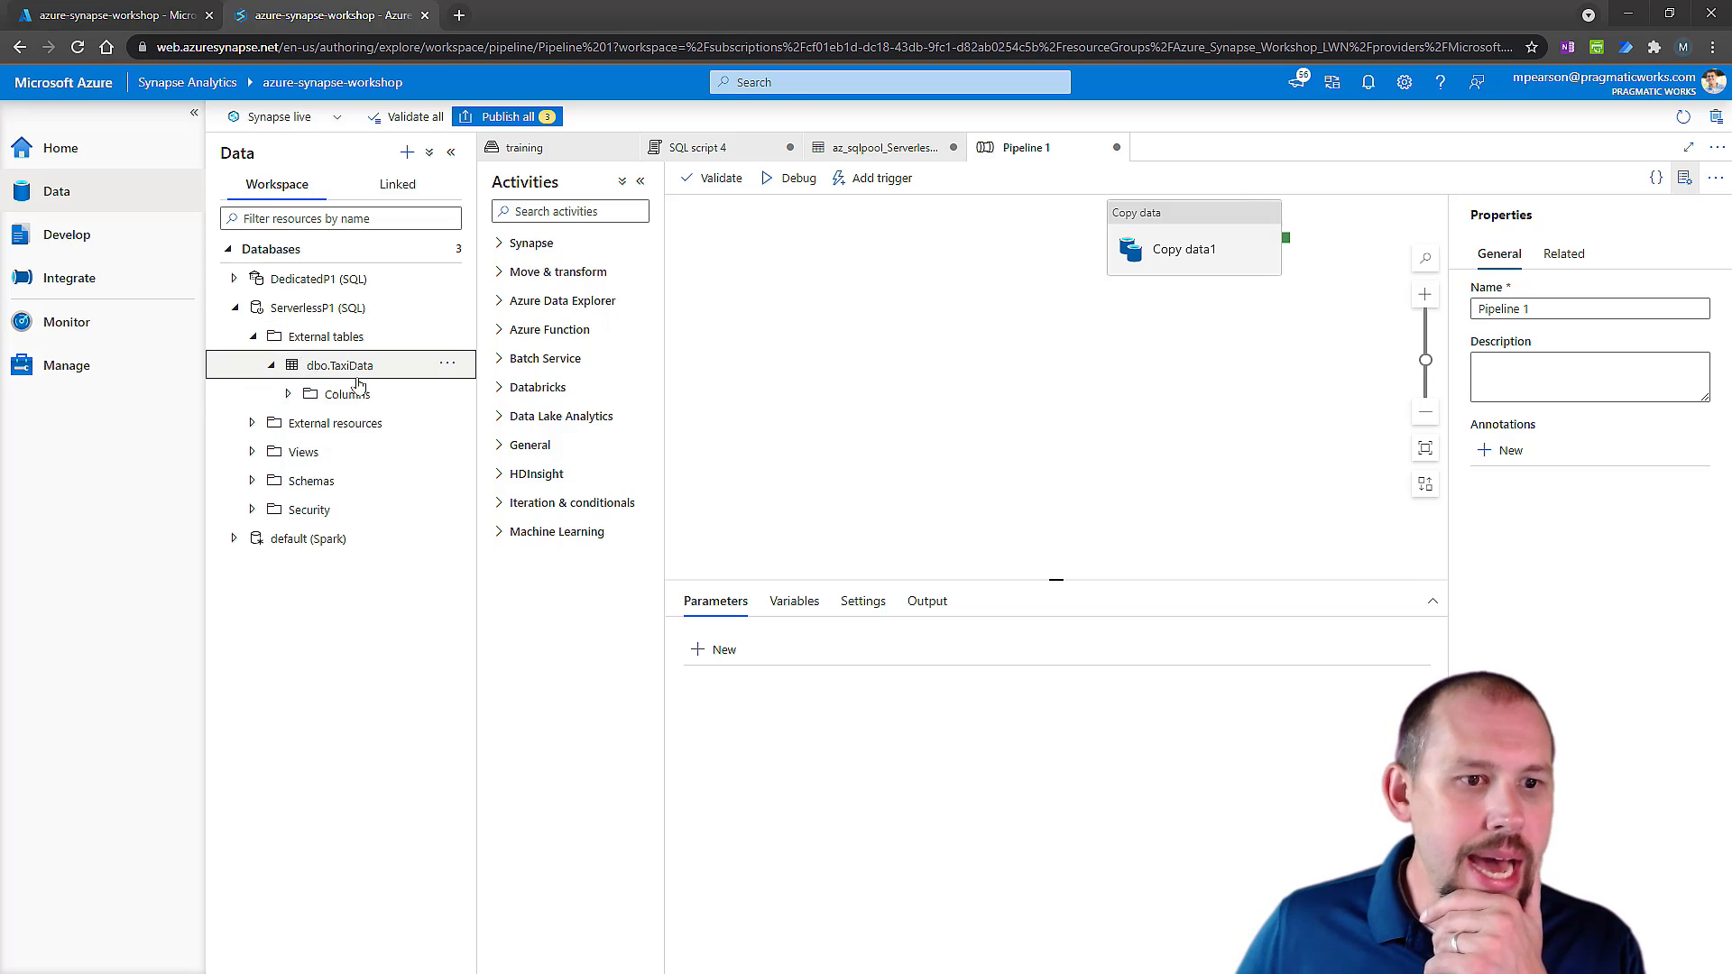
{"action": "left_click", "coordinate": [449, 365]}
{"action": "mouse_move", "coordinate": [505, 392]}
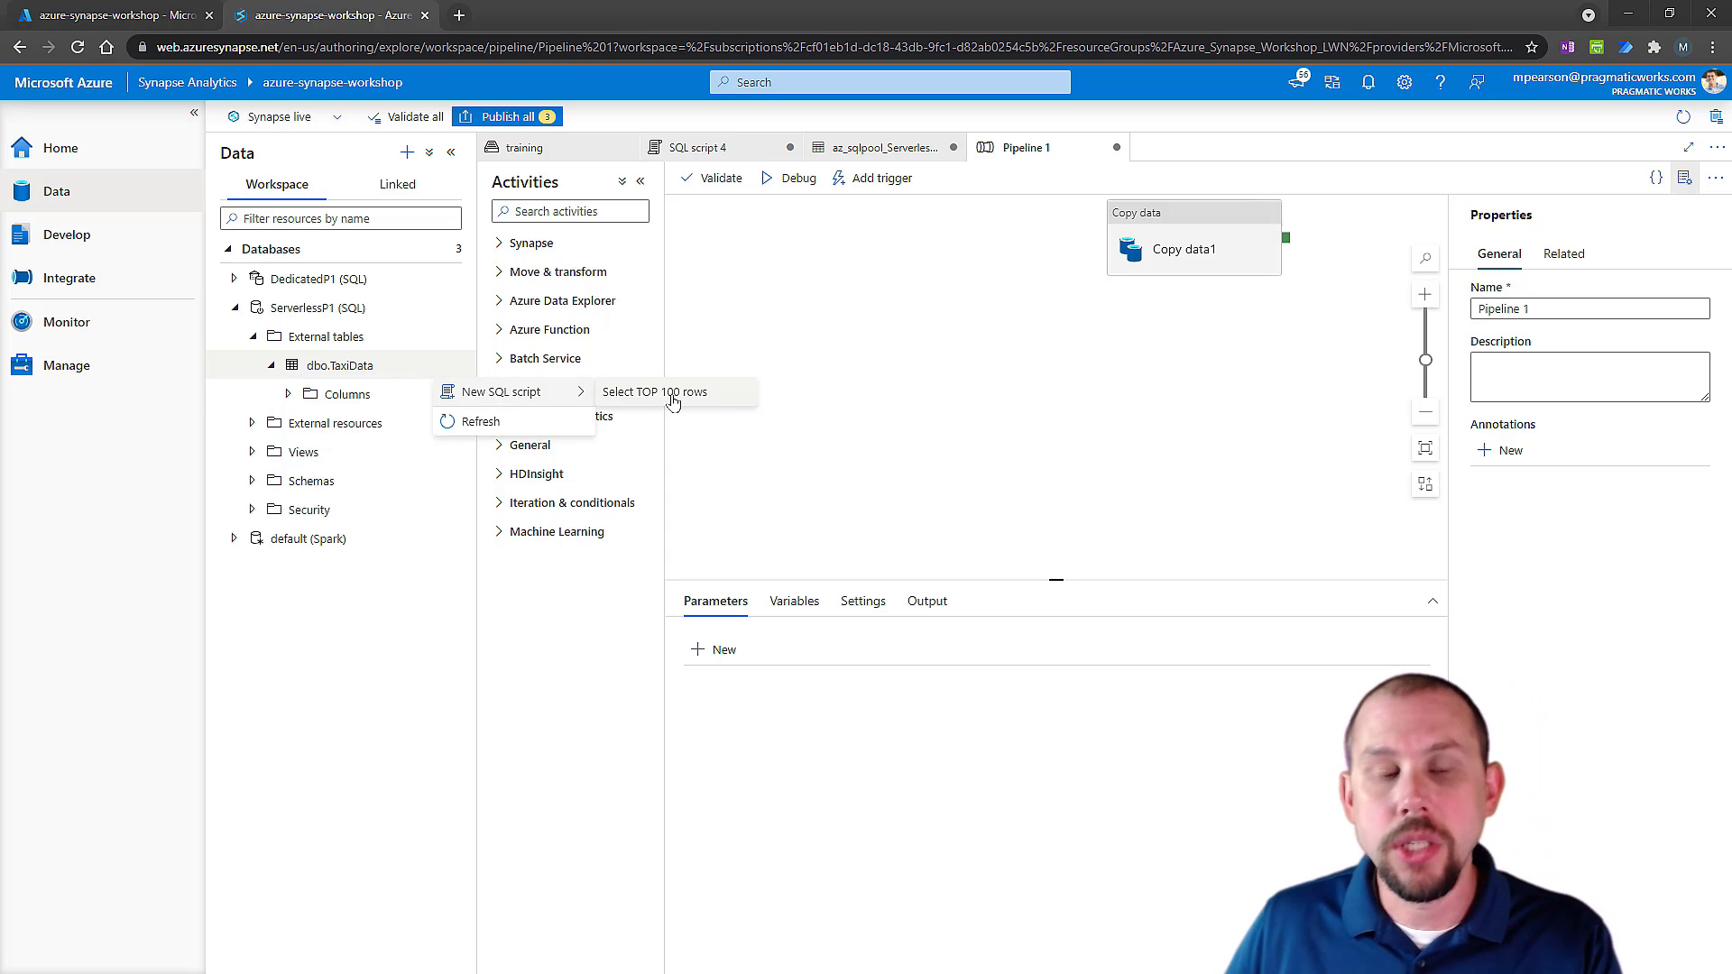
Open SQL script 4 and examine the OPENROWSET clause that reads the TaxiData parquet file.
{"action": "left_click", "coordinate": [689, 154]}
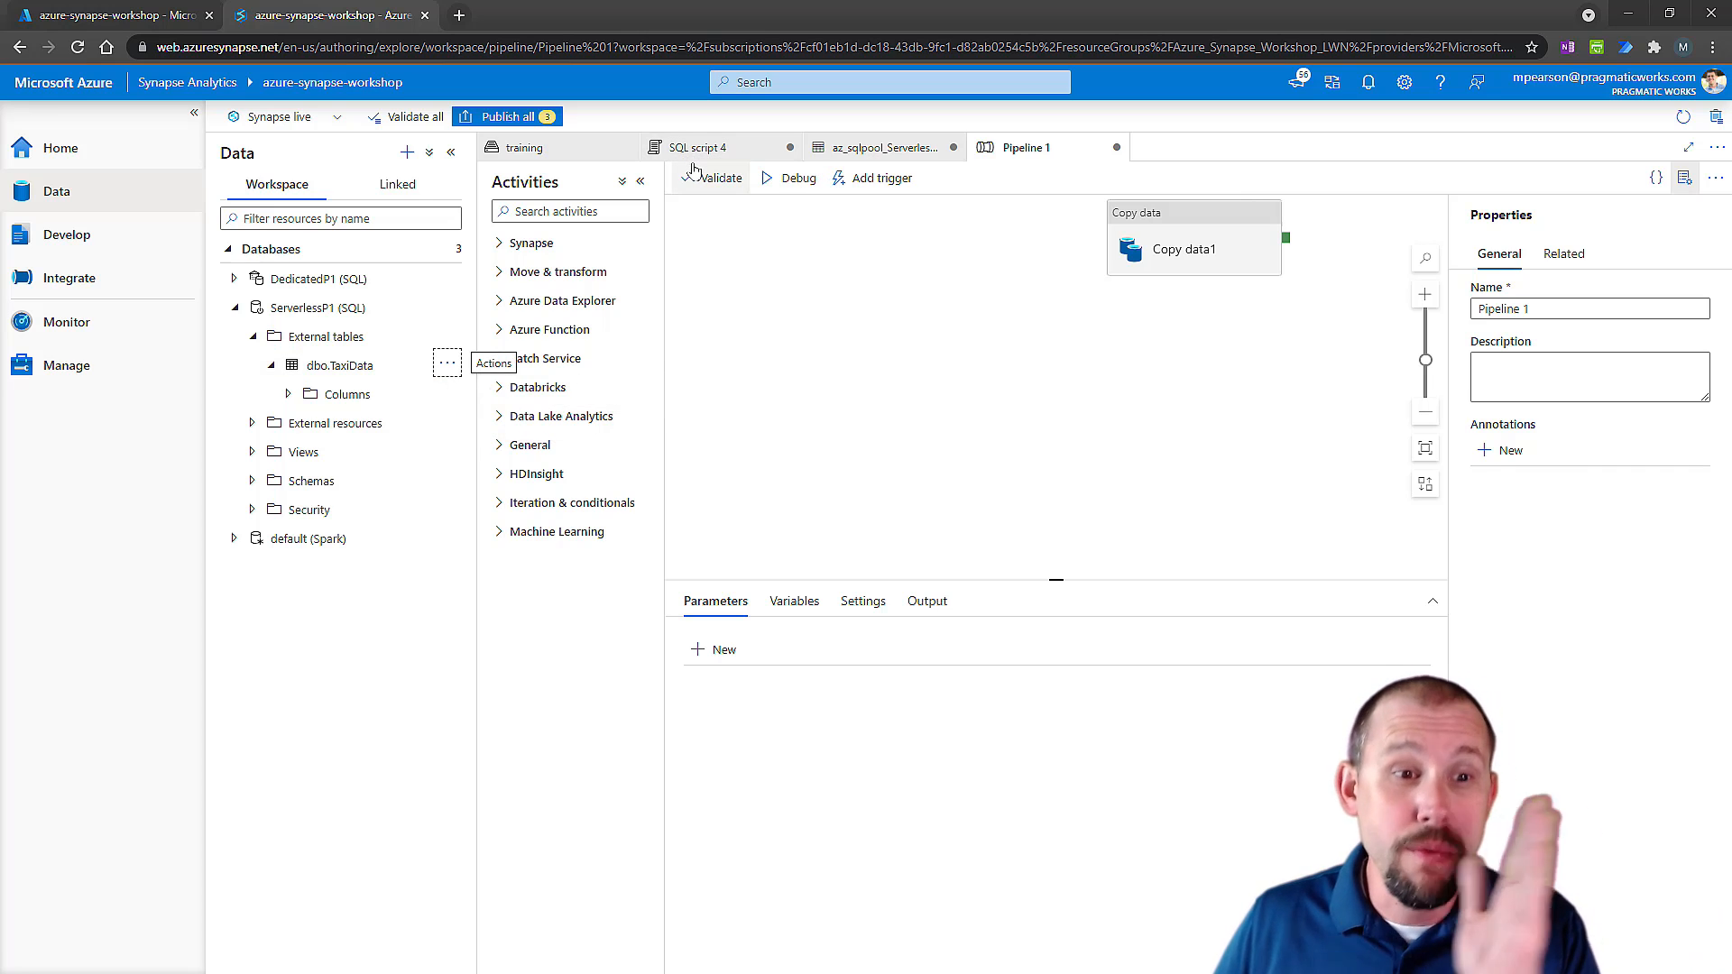
{"action": "left_click", "coordinate": [699, 149]}
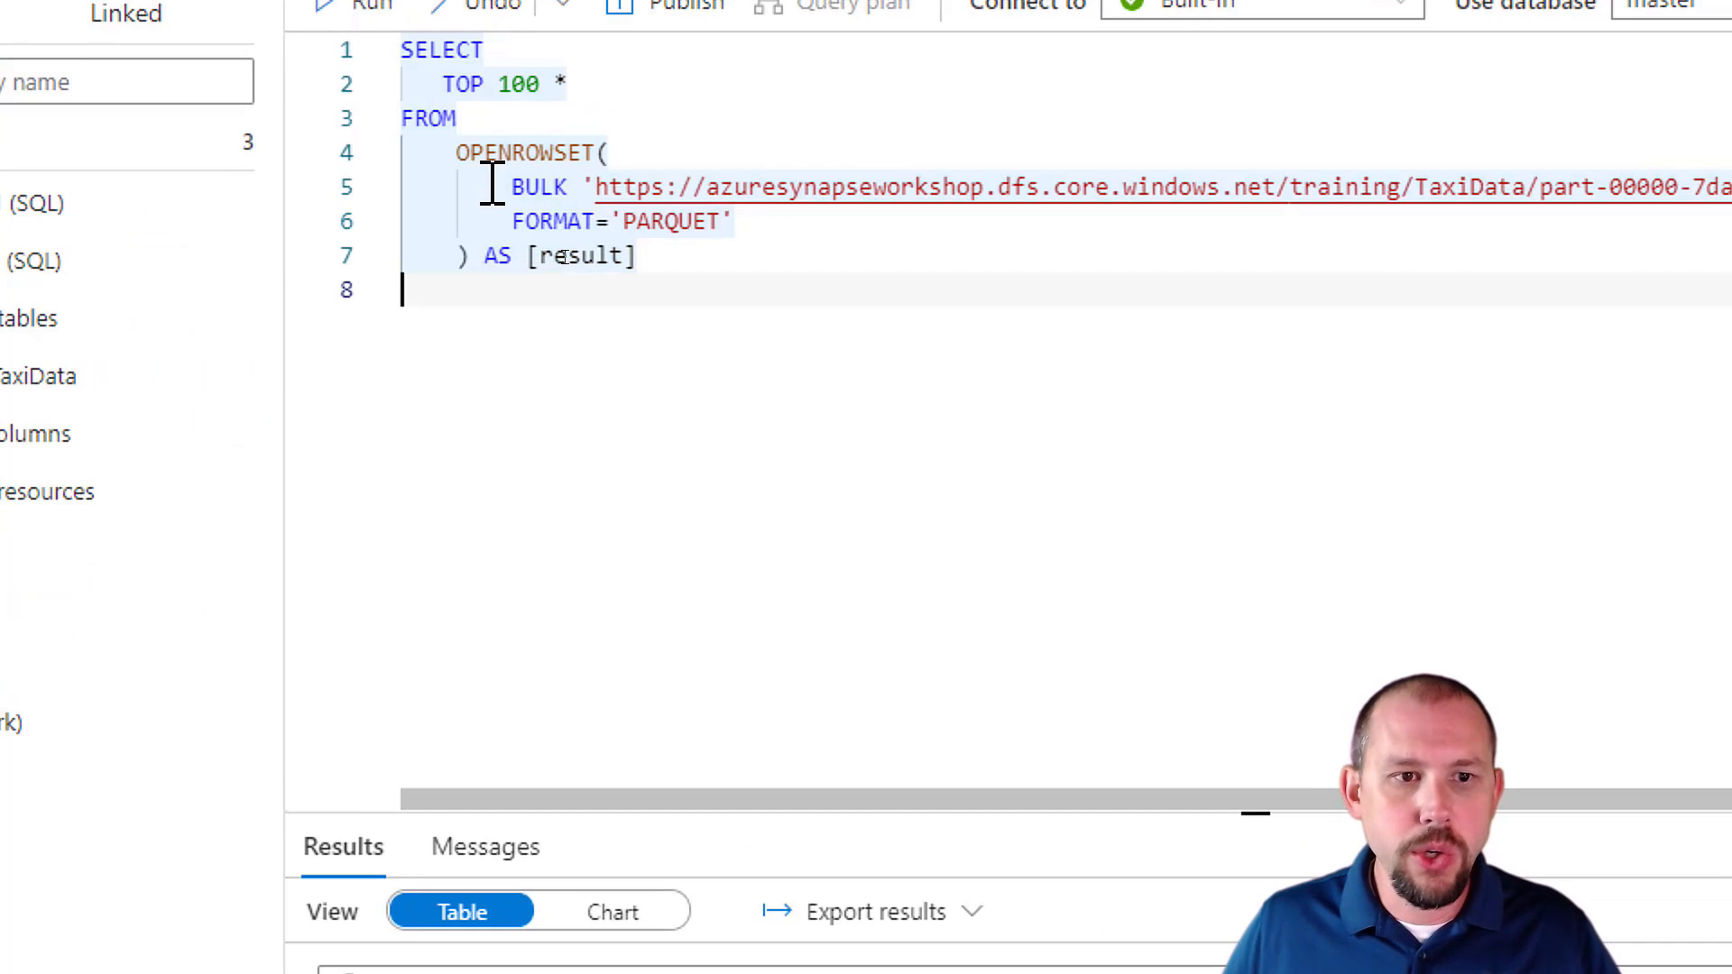
{"action": "left_click_drag", "start_coordinate": [536, 237], "coordinate": [741, 285]}
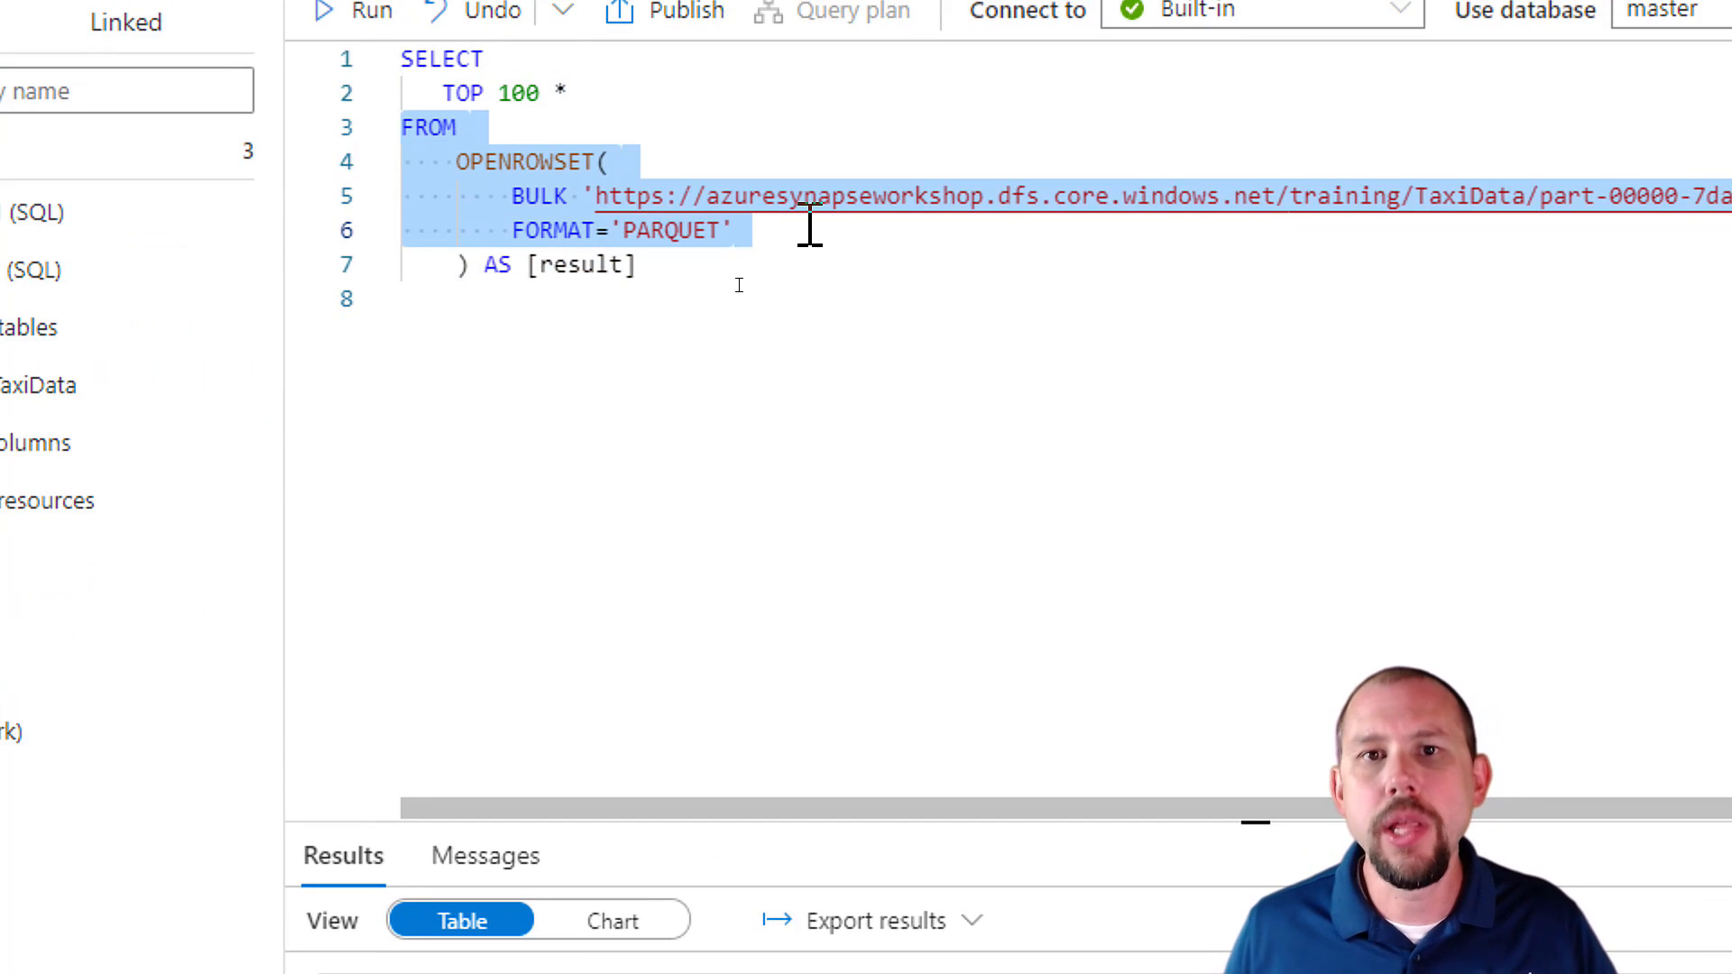